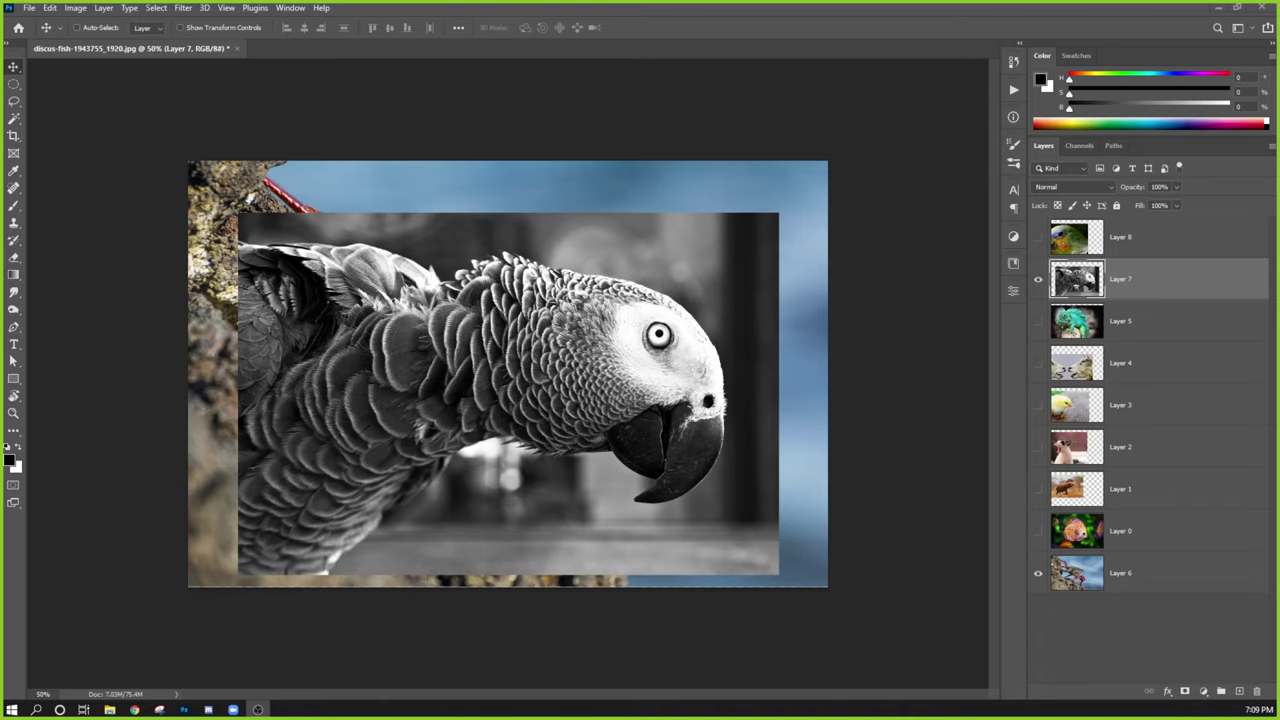
Move Layer 7 above Layer 6 and group Layers 8 through 0 into Group 1.
{"action": "left_click", "coordinate": [1133, 292]}
{"action": "left_click_drag", "start_coordinate": [1156, 280], "coordinate": [1114, 550]}
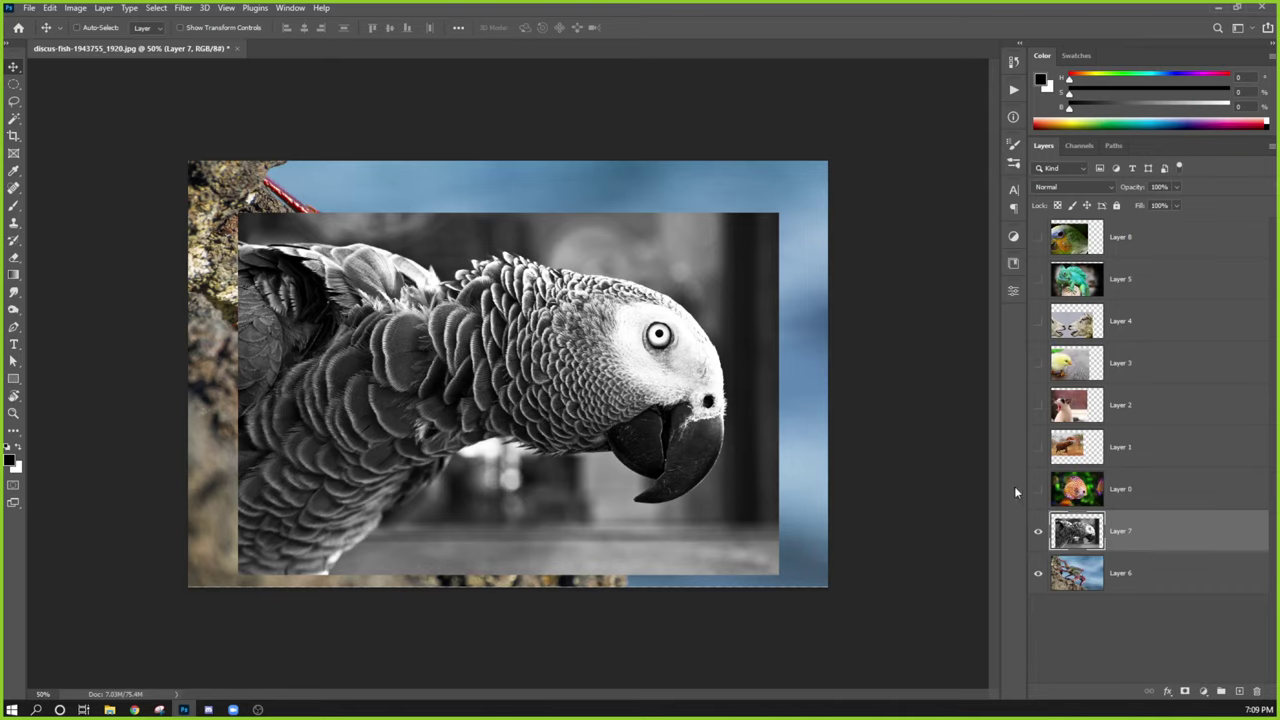
{"action": "left_click", "coordinate": [1163, 500]}
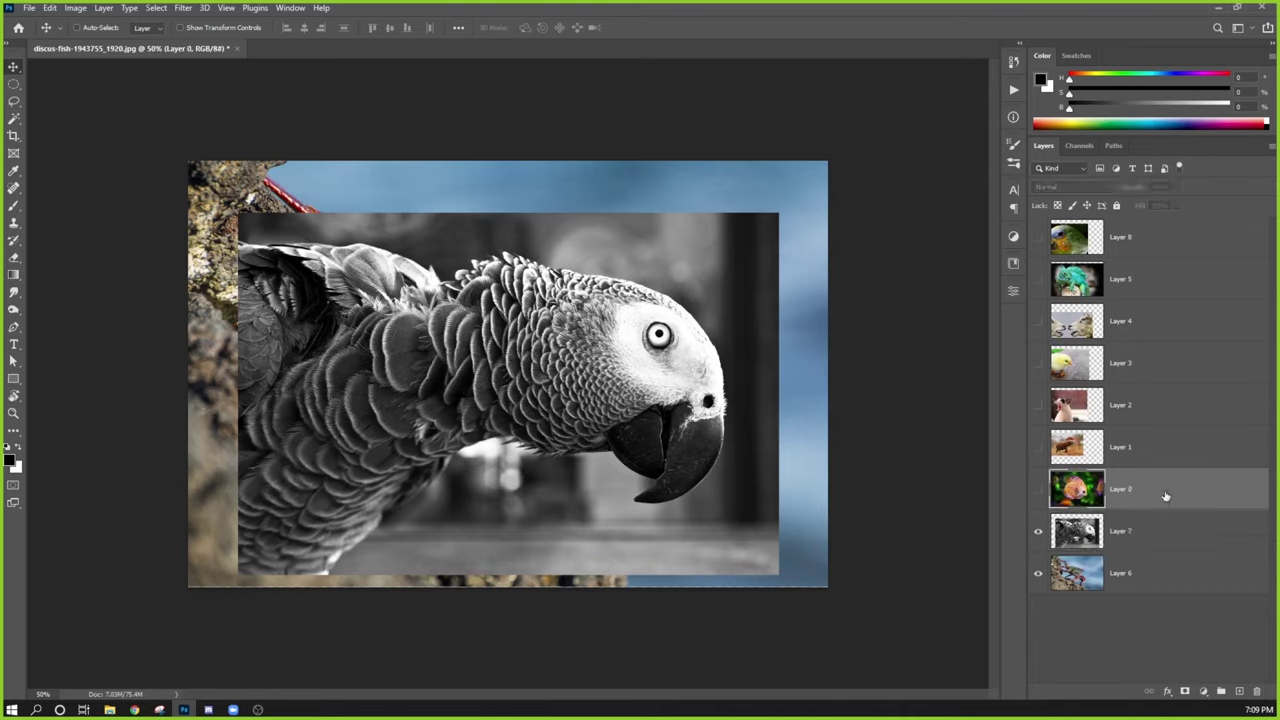
{"action": "left_click", "coordinate": [1180, 248], "text": "shift"}
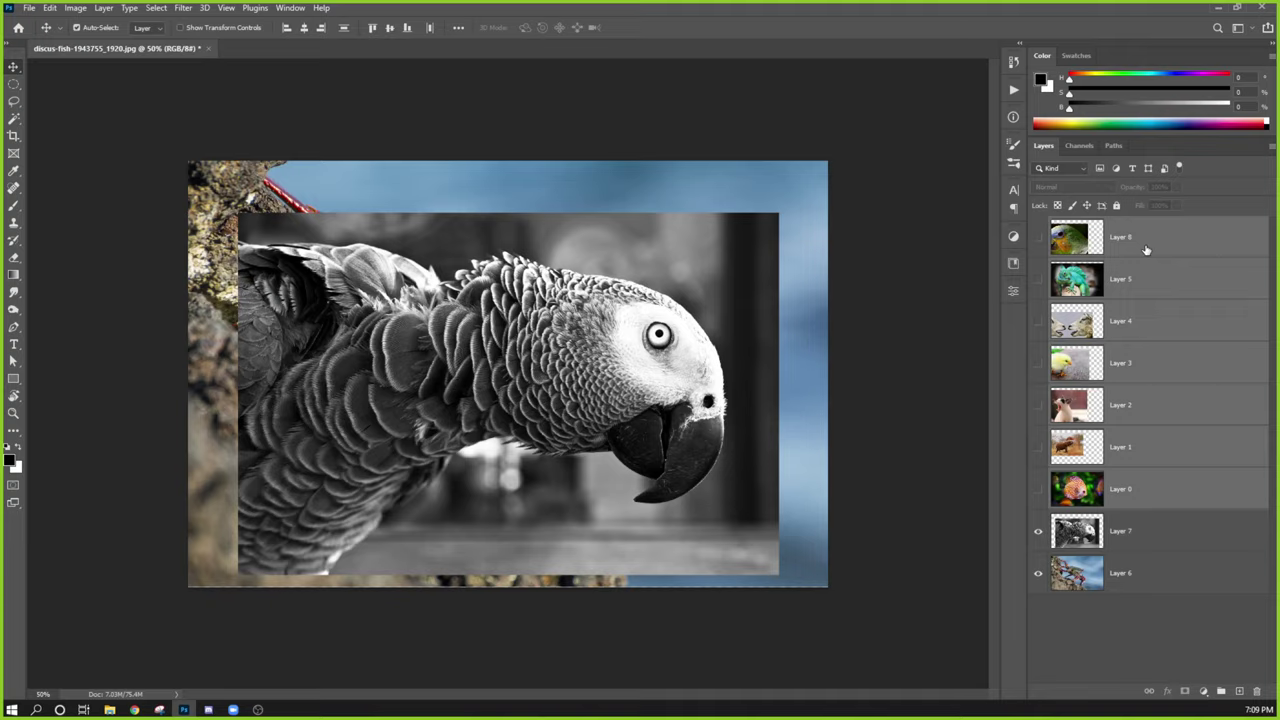
{"action": "key", "text": "ctrl+g"}
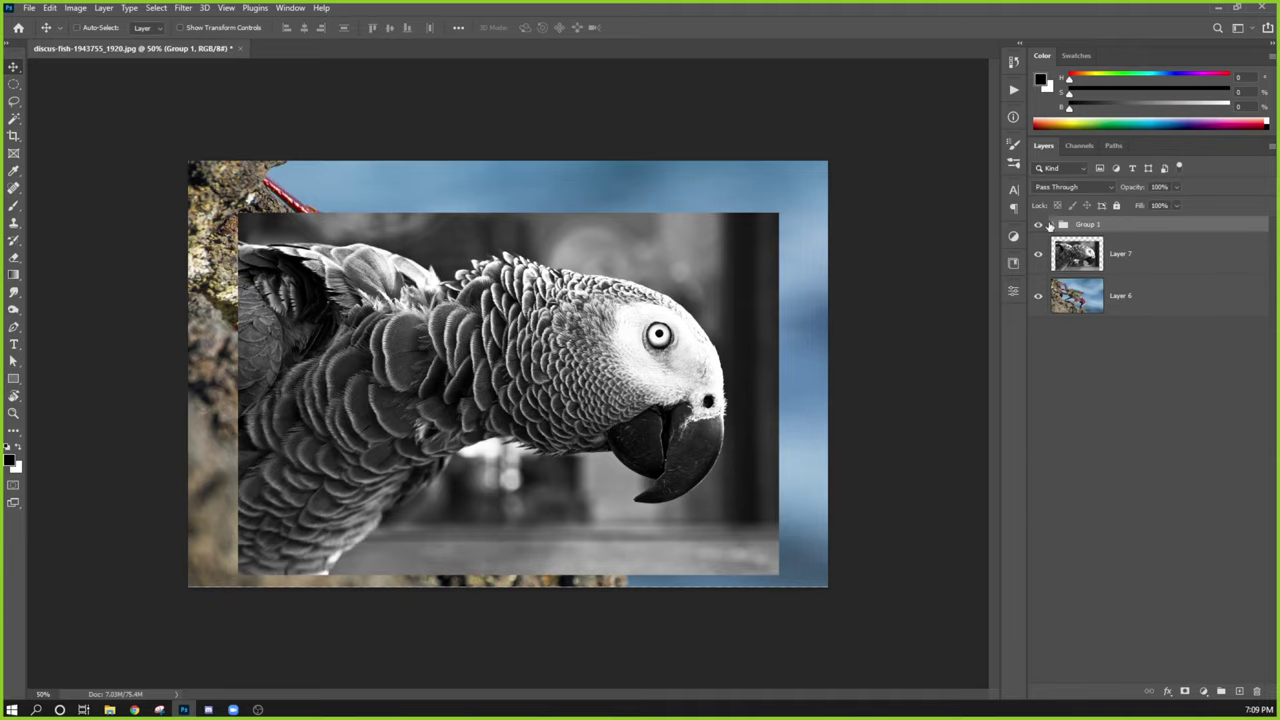
Move Group 1 below Layer 6, pull Layer 8 to the top, and hide Layer 7.
{"action": "left_click_drag", "start_coordinate": [1049, 226], "coordinate": [1100, 320]}
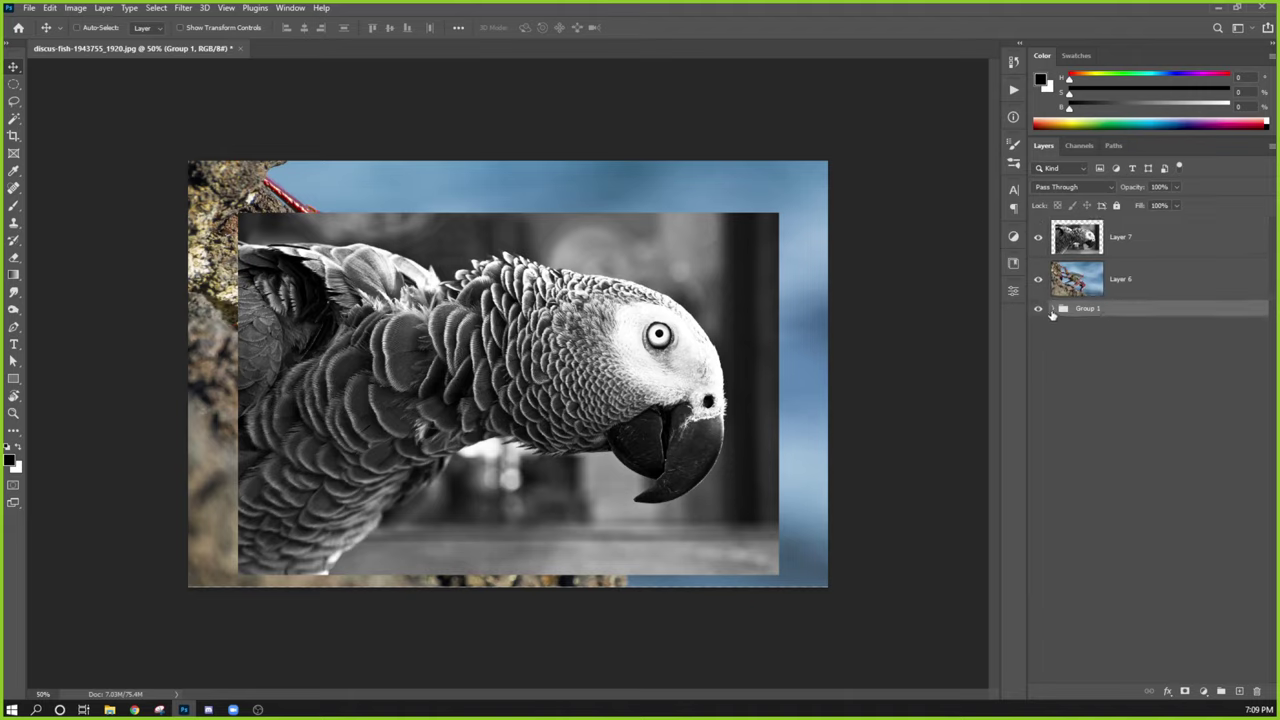
{"action": "left_click", "coordinate": [1052, 310]}
{"action": "left_click_drag", "start_coordinate": [1148, 291], "coordinate": [1150, 226]}
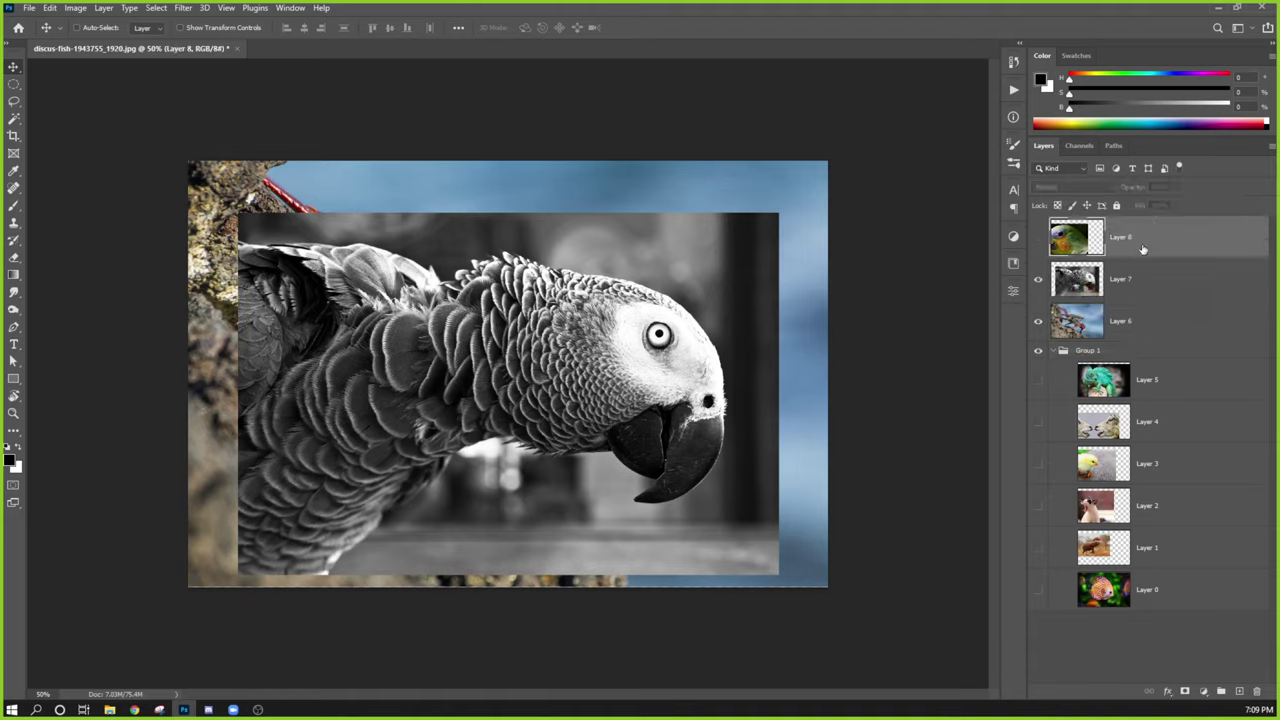
{"action": "left_click", "coordinate": [1053, 352]}
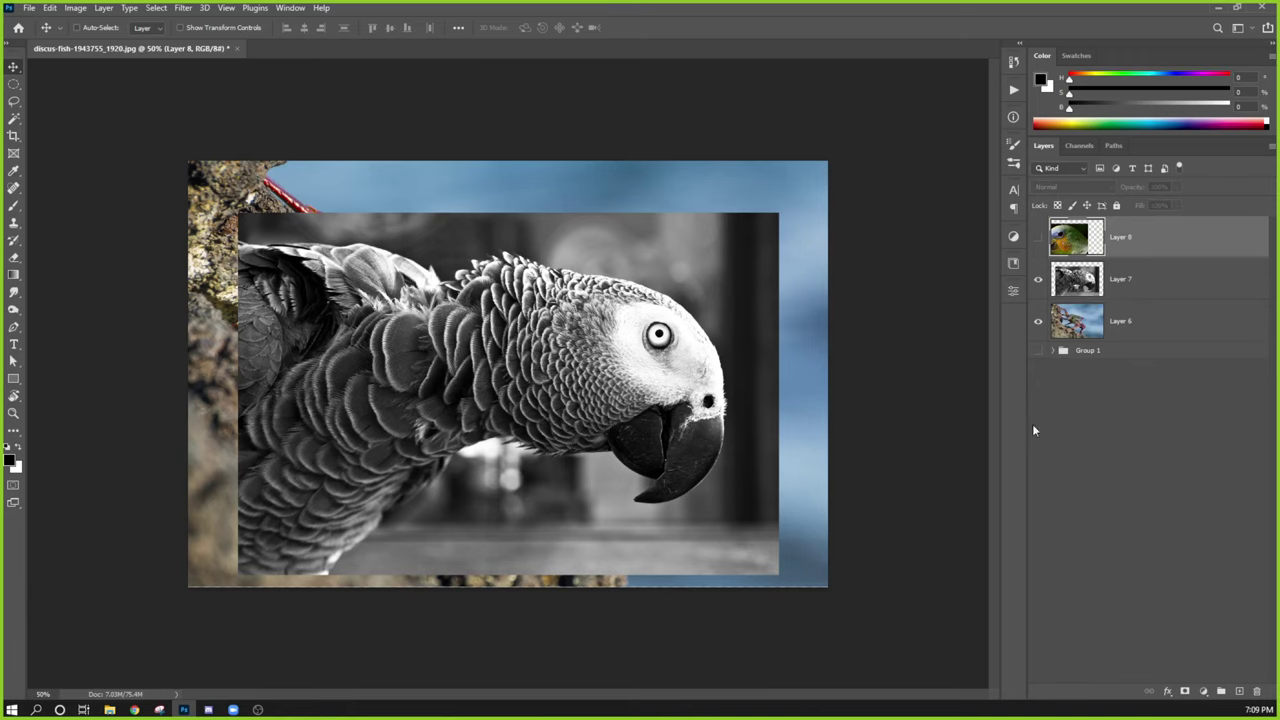
{"action": "left_click", "coordinate": [1037, 279]}
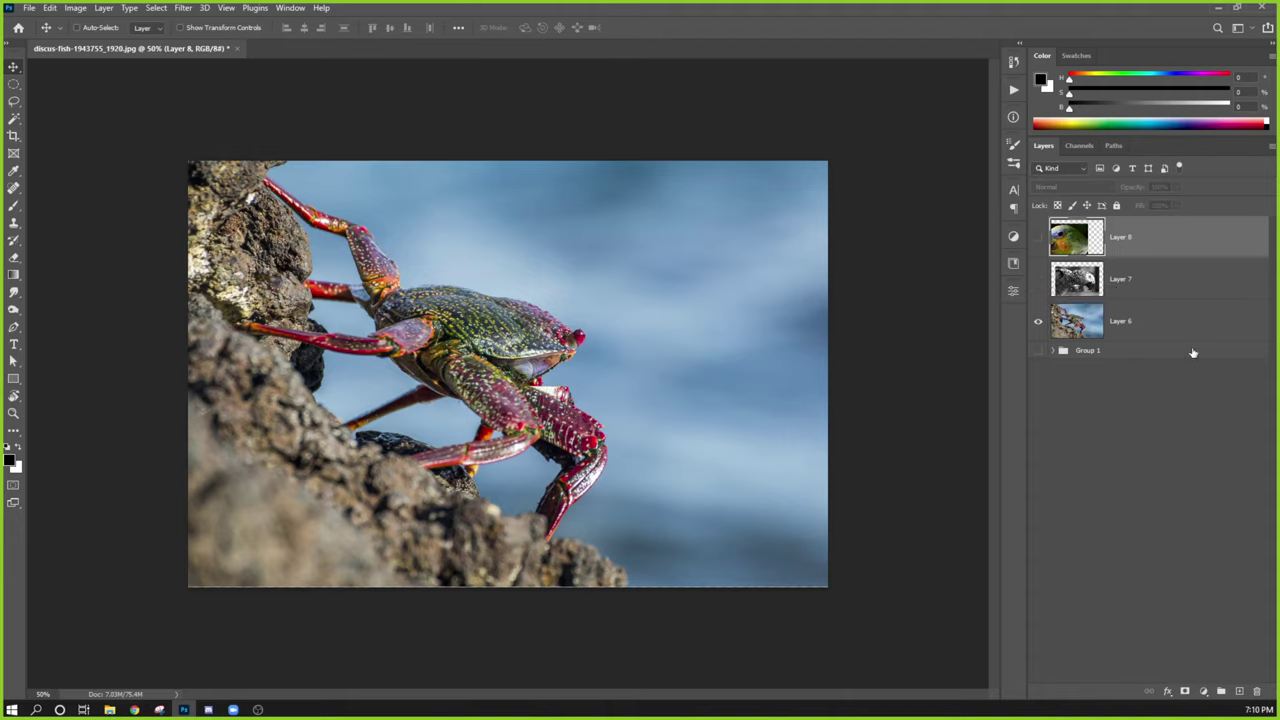
Scale the crab photo on Layer 6 up slightly with Free Transform and commit it.
{"action": "left_click", "coordinate": [1180, 321]}
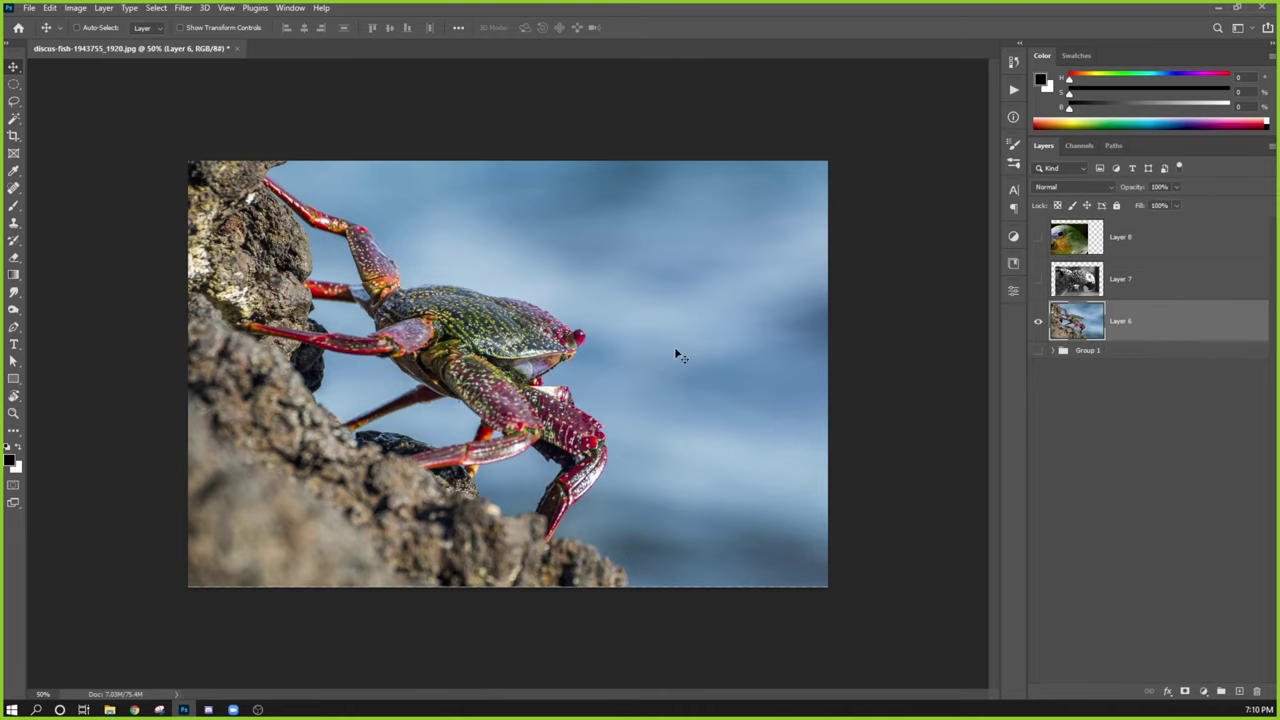
{"action": "left_click_drag", "start_coordinate": [578, 368], "coordinate": [578, 370]}
{"action": "key", "text": "ctrl+z"}
{"action": "key", "text": "ctrl+t"}
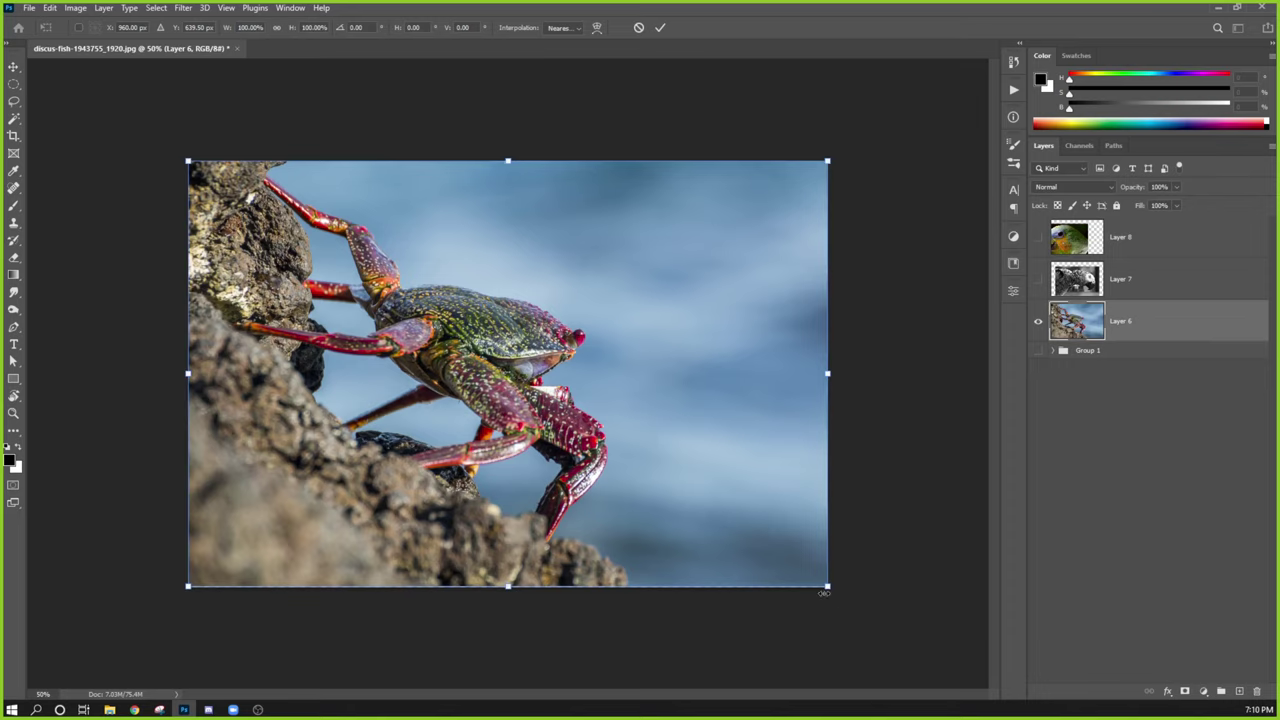
{"action": "left_click_drag", "start_coordinate": [827, 587], "coordinate": [837, 596]}
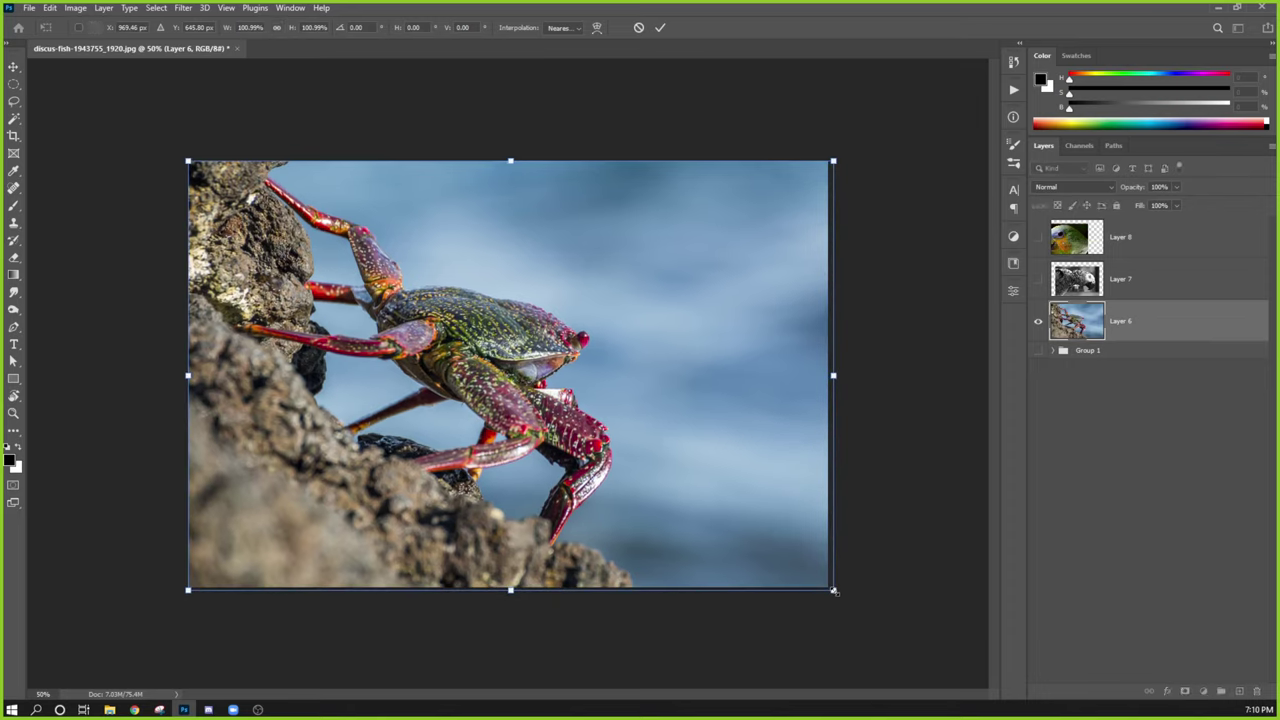
{"action": "key", "text": "Return"}
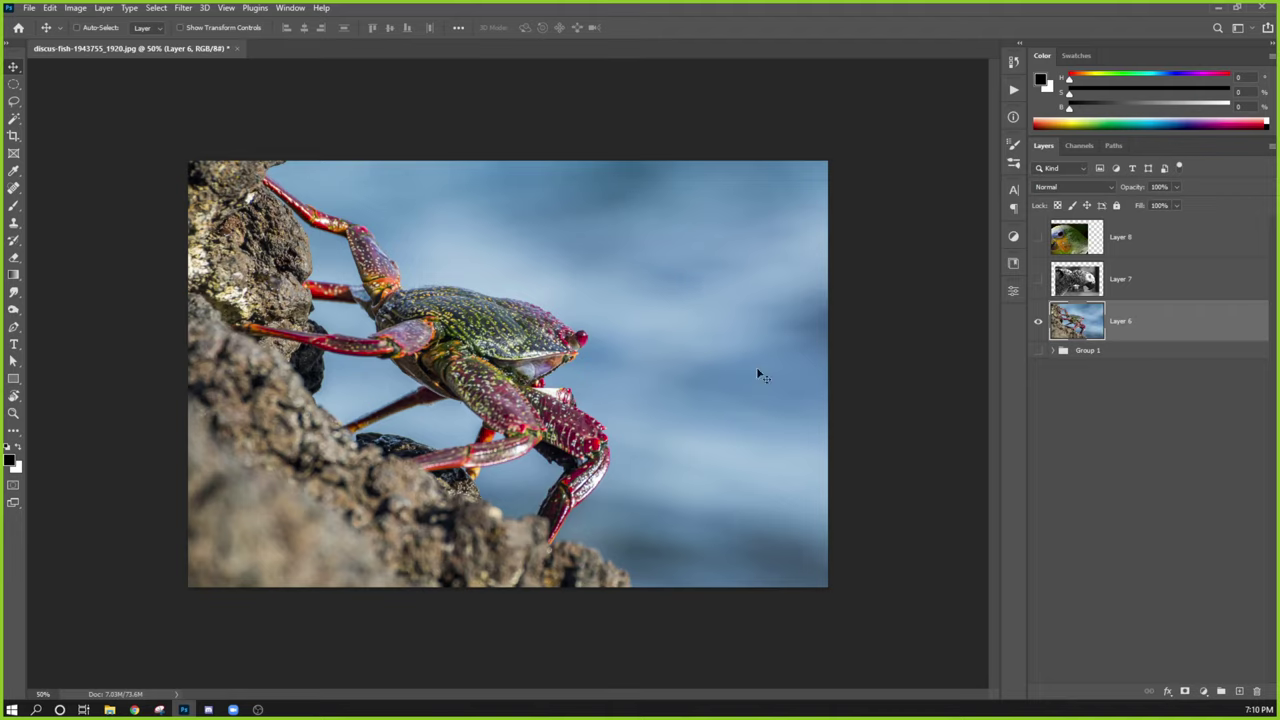
Make the grey parrot Layer 7 visible over the crab and select it.
{"action": "left_click", "coordinate": [1037, 279]}
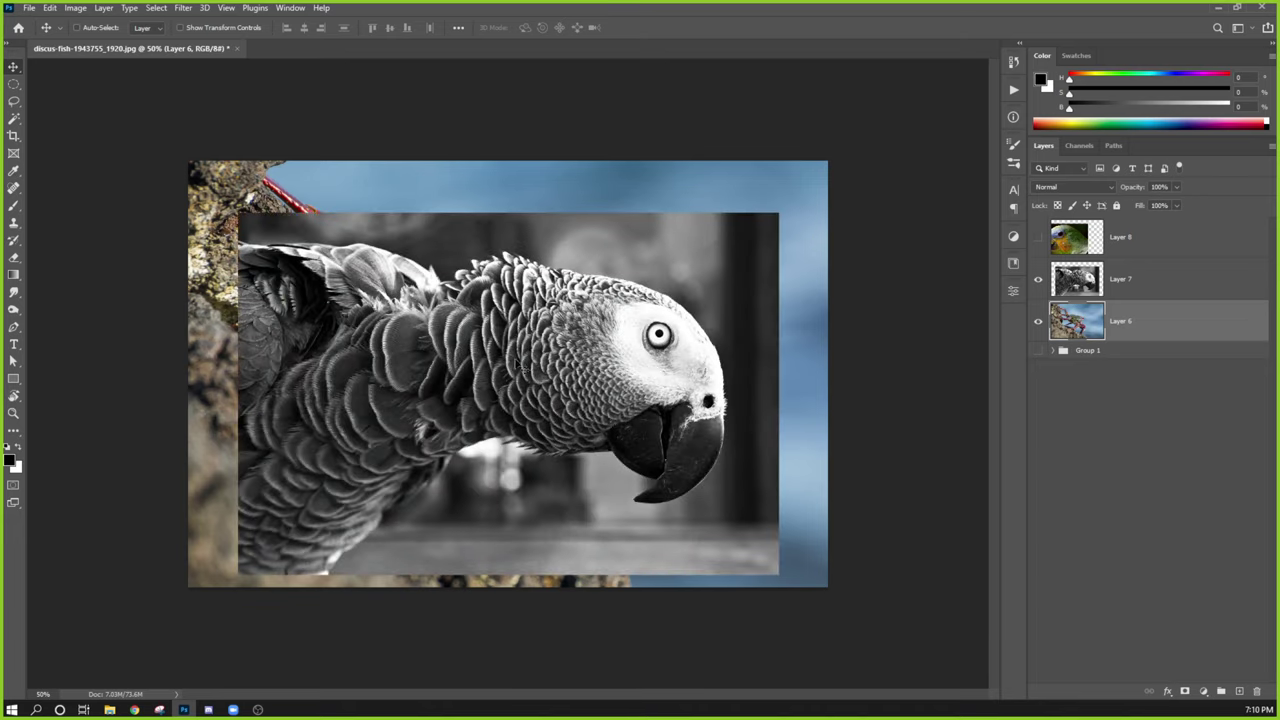
{"action": "left_click", "coordinate": [1037, 279]}
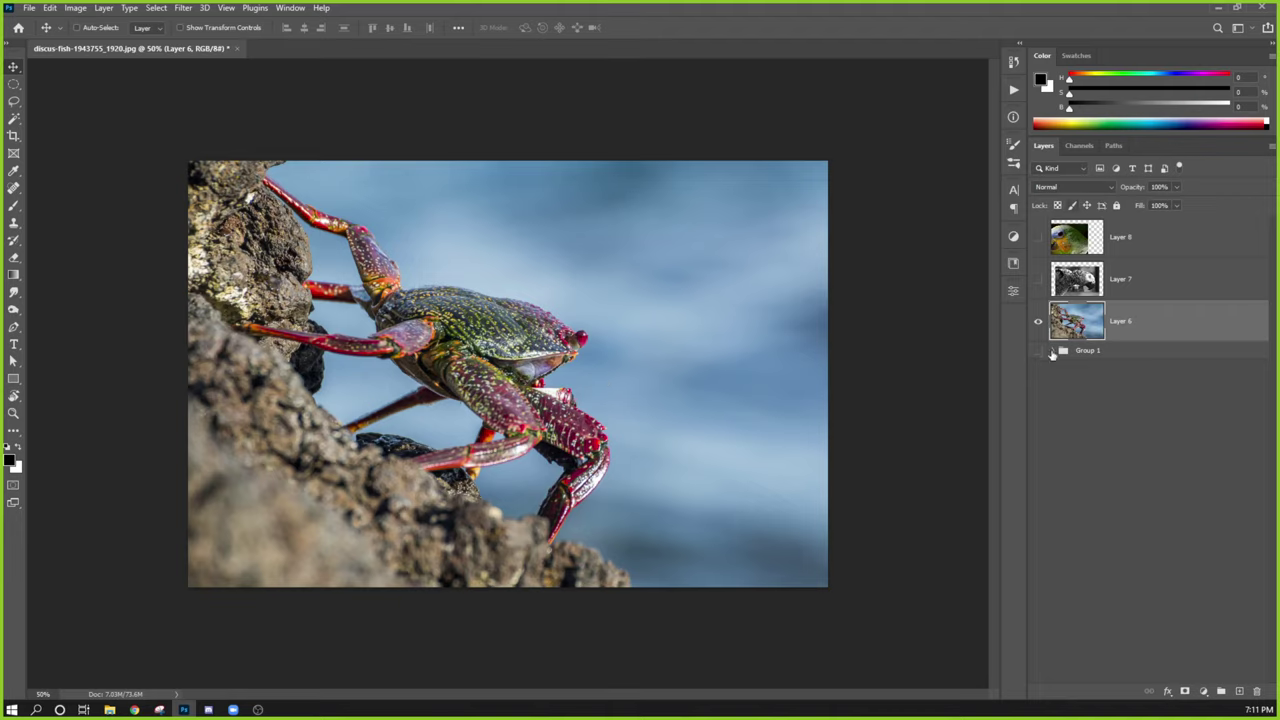
{"action": "left_click", "coordinate": [1037, 280]}
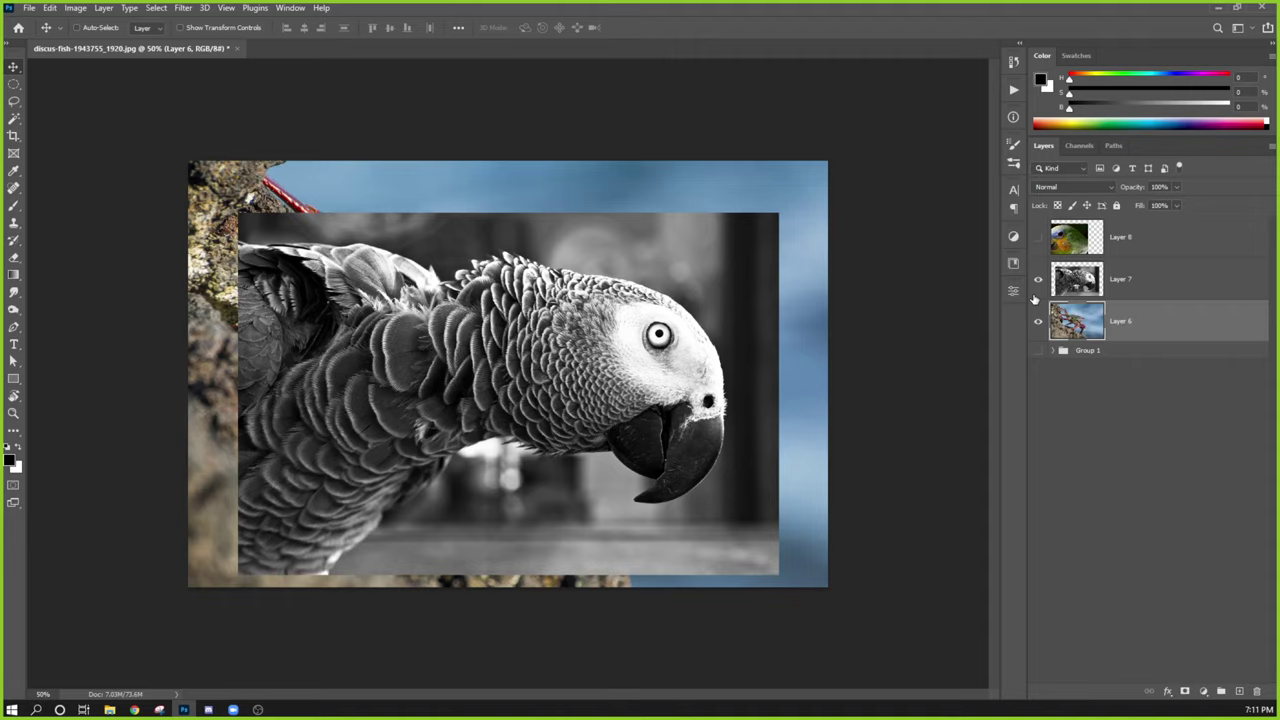
{"action": "left_click", "coordinate": [1145, 284]}
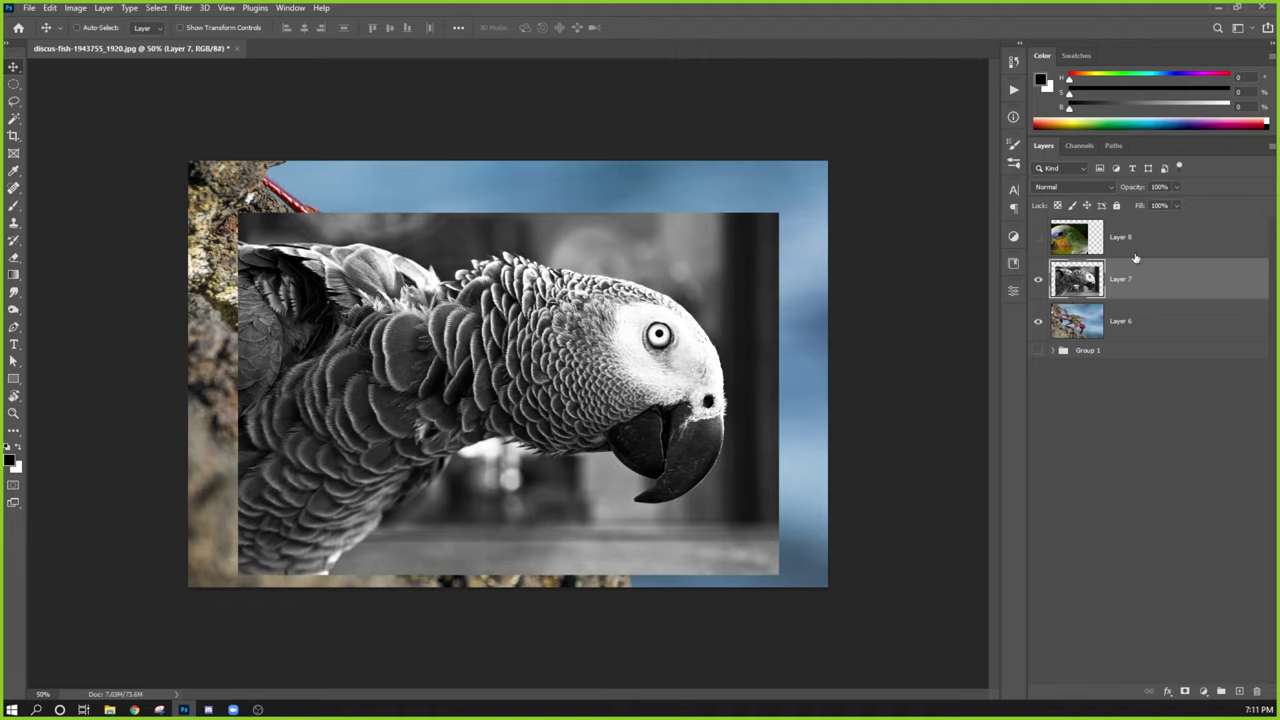
Add a Reveal All mask to Layer 7 and set a black brush at 100% opacity.
{"action": "left_click", "coordinate": [104, 10]}
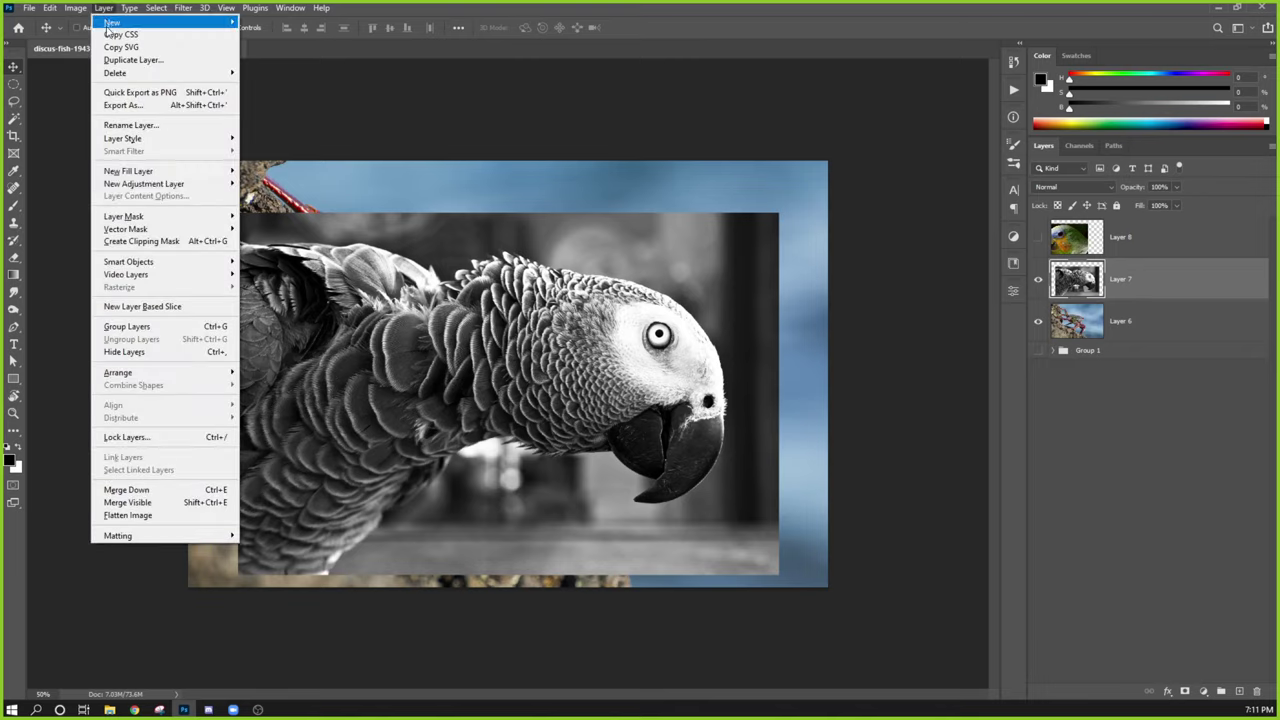
{"action": "mouse_move", "coordinate": [142, 216]}
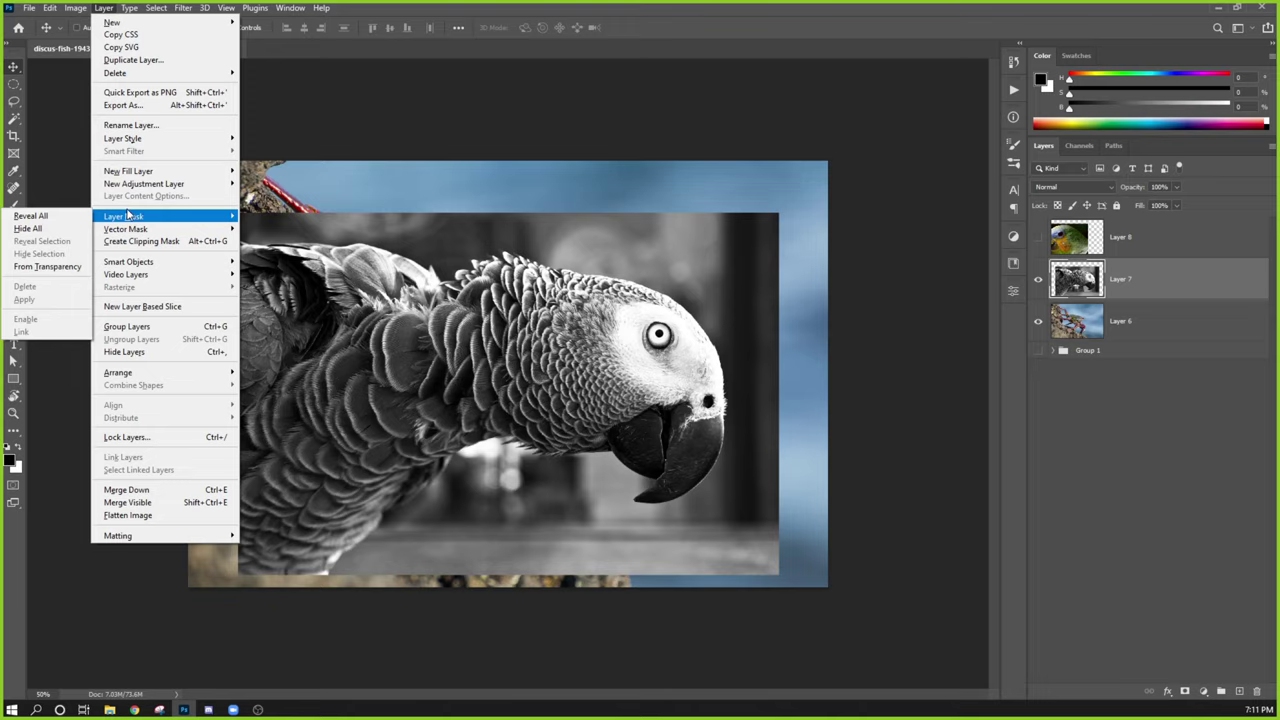
{"action": "left_click", "coordinate": [56, 219]}
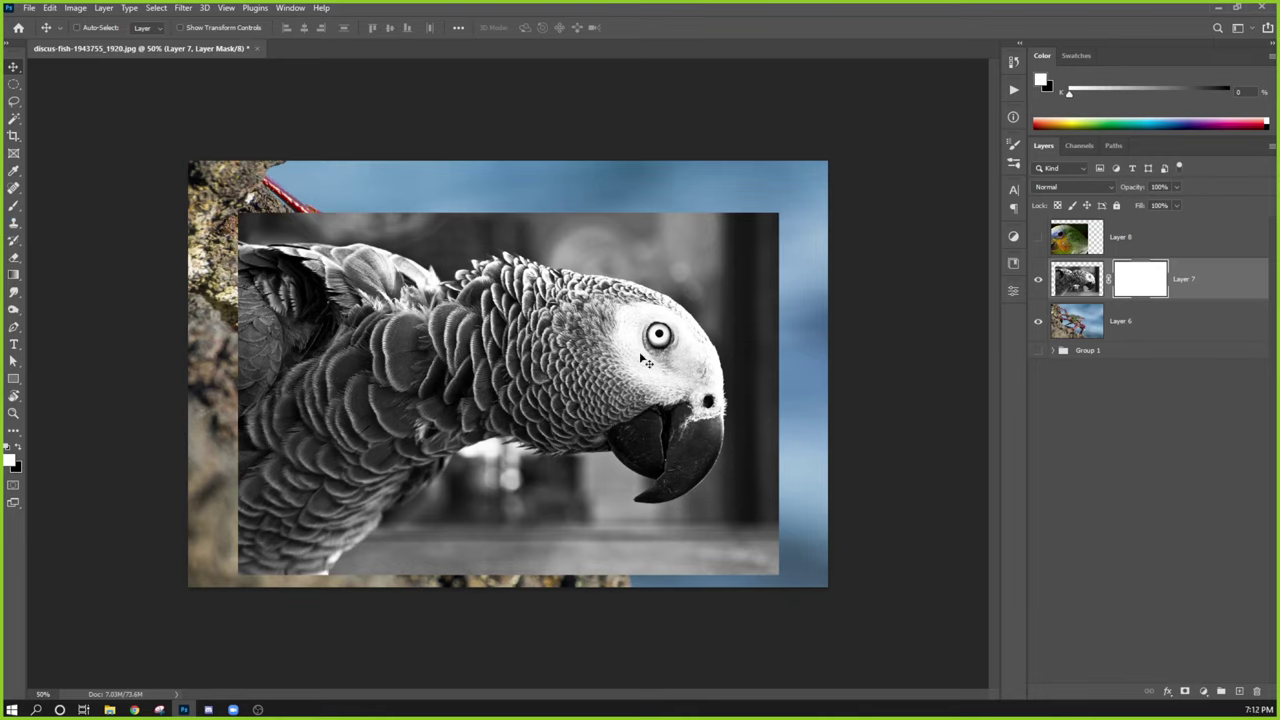
{"action": "key", "text": "b"}
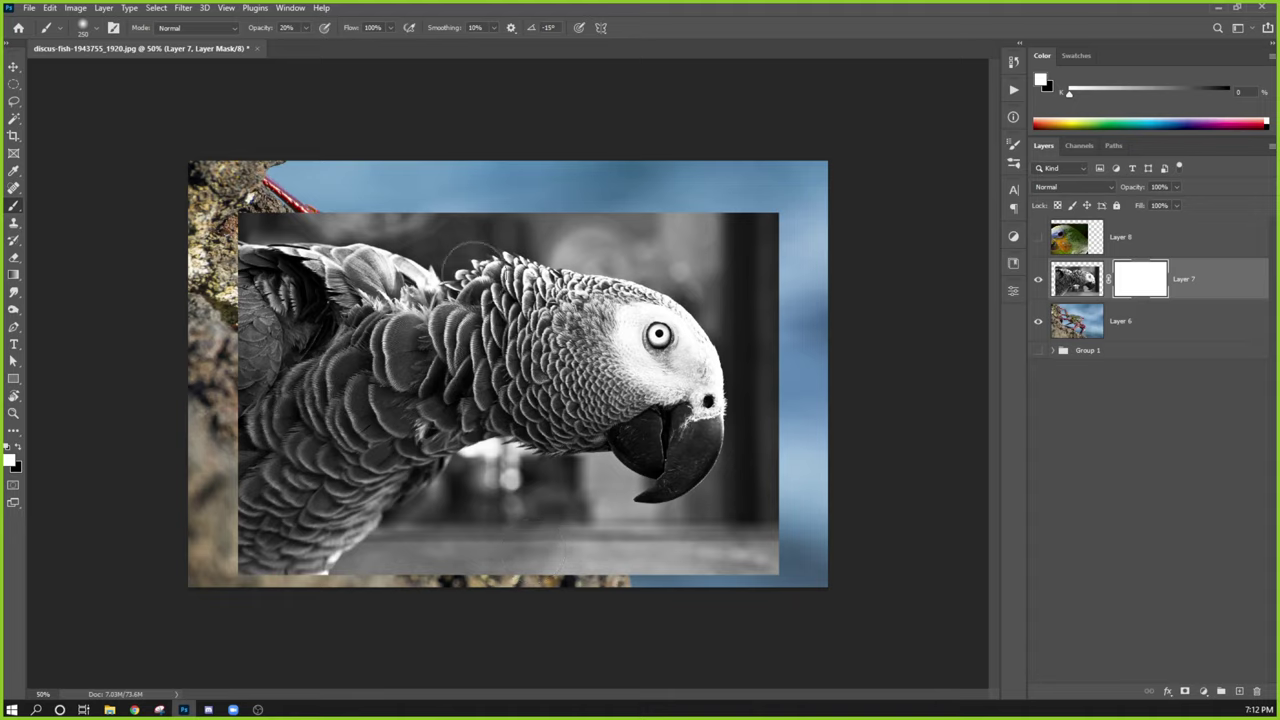
{"action": "key", "text": "bracketleft"}
{"action": "key", "text": "bracketleft"}
{"action": "key", "text": "bracketleft"}
{"action": "key", "text": "0"}
{"action": "key", "text": "x"}
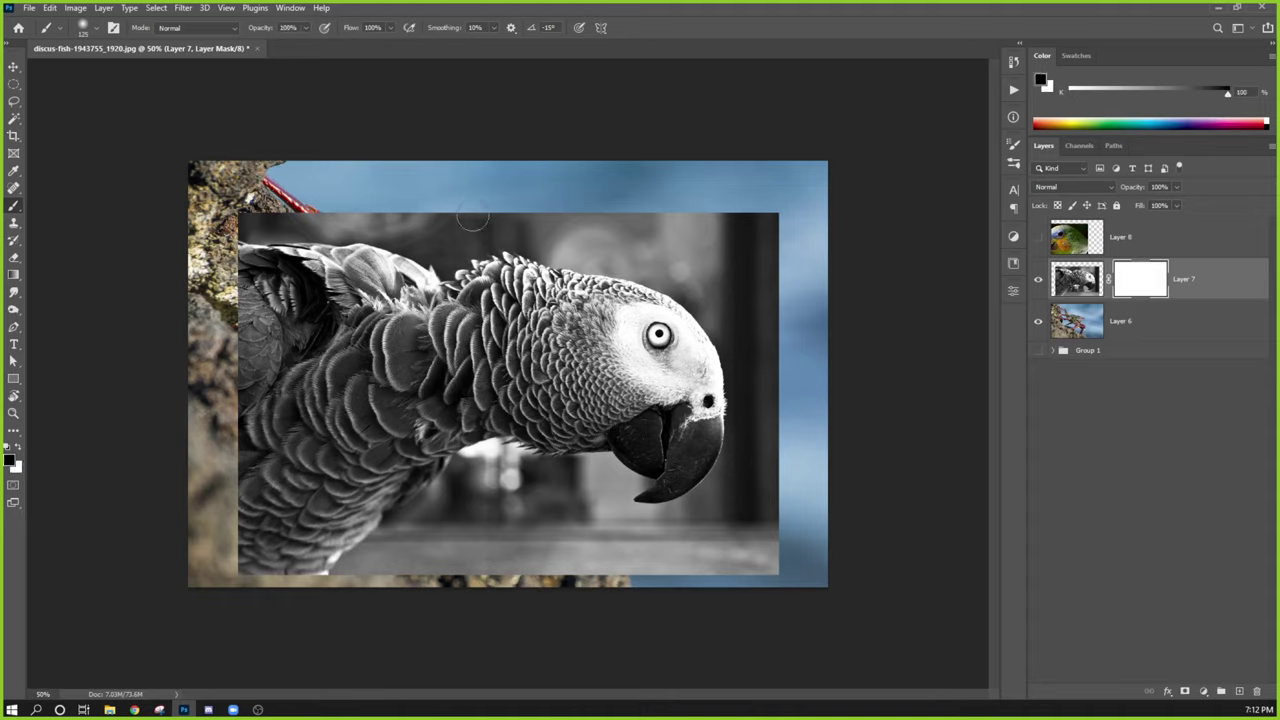
Paint away the parrot's backdrop to reveal the sky, the crab's red legs and the lower-left rock.
{"action": "mouse_move", "coordinate": [466, 232]}
{"action": "left_mouse_down"}
{"action": "mouse_move", "coordinate": [390, 260]}
{"action": "mouse_move", "coordinate": [470, 225]}
{"action": "mouse_move", "coordinate": [370, 250]}
{"action": "left_mouse_up"}
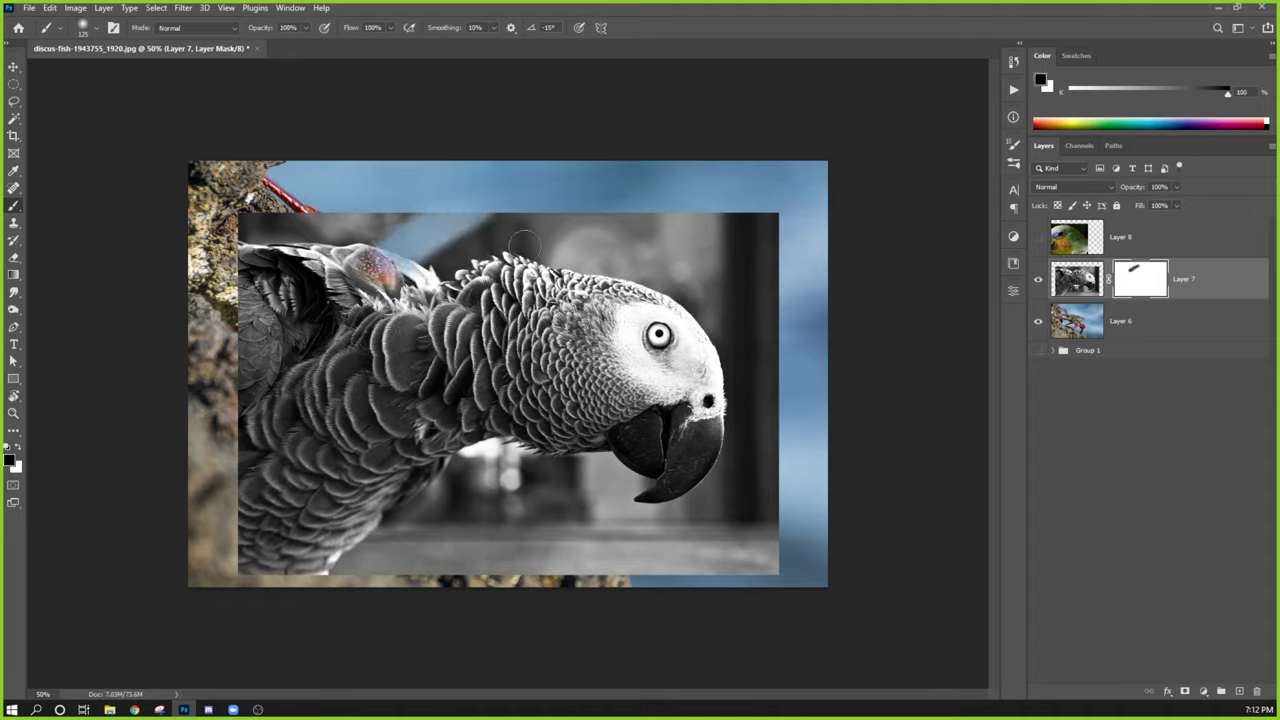
{"action": "mouse_move", "coordinate": [467, 243]}
{"action": "left_mouse_down"}
{"action": "mouse_move", "coordinate": [446, 268]}
{"action": "mouse_move", "coordinate": [510, 214]}
{"action": "mouse_move", "coordinate": [424, 259]}
{"action": "mouse_move", "coordinate": [459, 235]}
{"action": "mouse_move", "coordinate": [427, 220]}
{"action": "mouse_move", "coordinate": [325, 322]}
{"action": "left_mouse_up"}
{"action": "key", "text": "bracketright"}
{"action": "key", "text": "bracketright"}
{"action": "key", "text": "bracketright"}
{"action": "key", "text": "bracketright"}
{"action": "mouse_move", "coordinate": [380, 235]}
{"action": "left_mouse_down"}
{"action": "mouse_move", "coordinate": [300, 290]}
{"action": "mouse_move", "coordinate": [295, 358]}
{"action": "mouse_move", "coordinate": [264, 358]}
{"action": "mouse_move", "coordinate": [250, 230]}
{"action": "mouse_move", "coordinate": [258, 477]}
{"action": "left_mouse_up"}
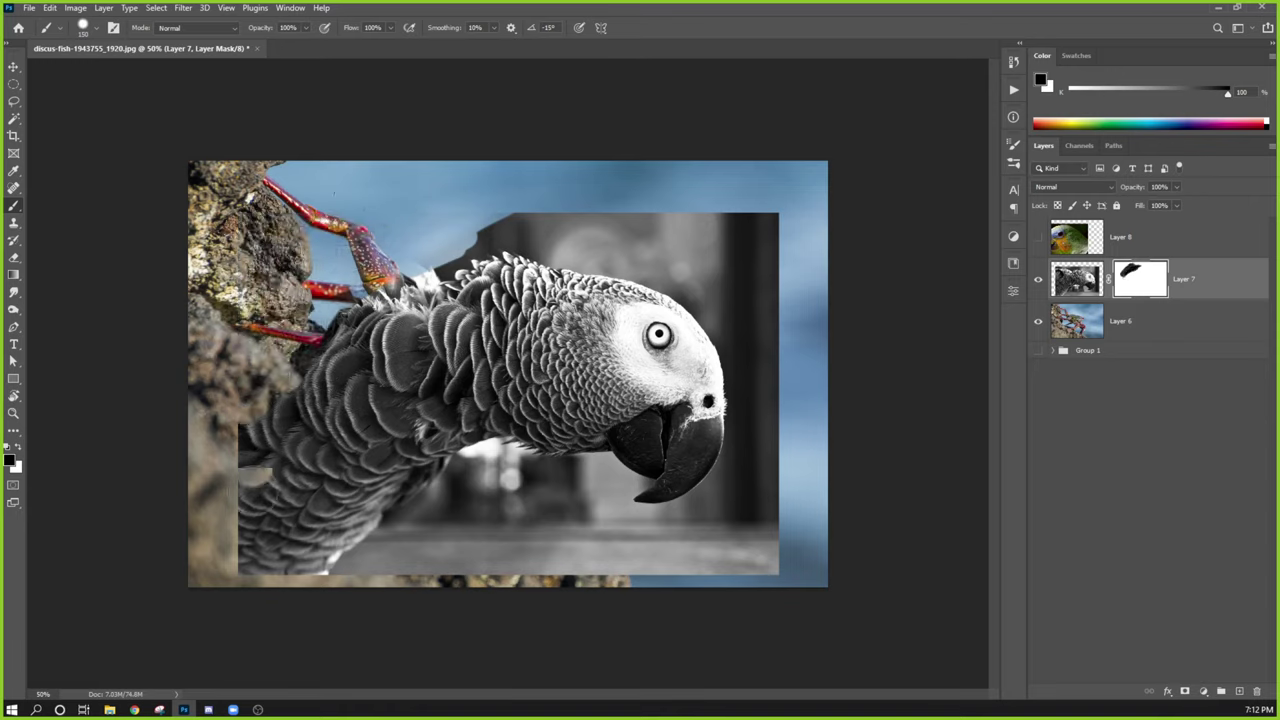
{"action": "mouse_move", "coordinate": [262, 400]}
{"action": "left_mouse_down"}
{"action": "mouse_move", "coordinate": [254, 560]}
{"action": "mouse_move", "coordinate": [295, 540]}
{"action": "mouse_move", "coordinate": [234, 605]}
{"action": "mouse_move", "coordinate": [357, 602]}
{"action": "mouse_move", "coordinate": [470, 520]}
{"action": "mouse_move", "coordinate": [428, 513]}
{"action": "mouse_move", "coordinate": [470, 462]}
{"action": "mouse_move", "coordinate": [495, 455]}
{"action": "mouse_move", "coordinate": [525, 485]}
{"action": "mouse_move", "coordinate": [565, 490]}
{"action": "mouse_move", "coordinate": [560, 520]}
{"action": "mouse_move", "coordinate": [450, 565]}
{"action": "mouse_move", "coordinate": [557, 594]}
{"action": "mouse_move", "coordinate": [662, 568]}
{"action": "mouse_move", "coordinate": [760, 390]}
{"action": "mouse_move", "coordinate": [741, 187]}
{"action": "mouse_move", "coordinate": [783, 428]}
{"action": "left_mouse_up"}
Paint black on the mask to remove grey halos around the parrot's head, beak and foot.
{"action": "mouse_move", "coordinate": [778, 292]}
{"action": "left_mouse_down"}
{"action": "mouse_move", "coordinate": [757, 457]}
{"action": "mouse_move", "coordinate": [768, 210]}
{"action": "left_mouse_up"}
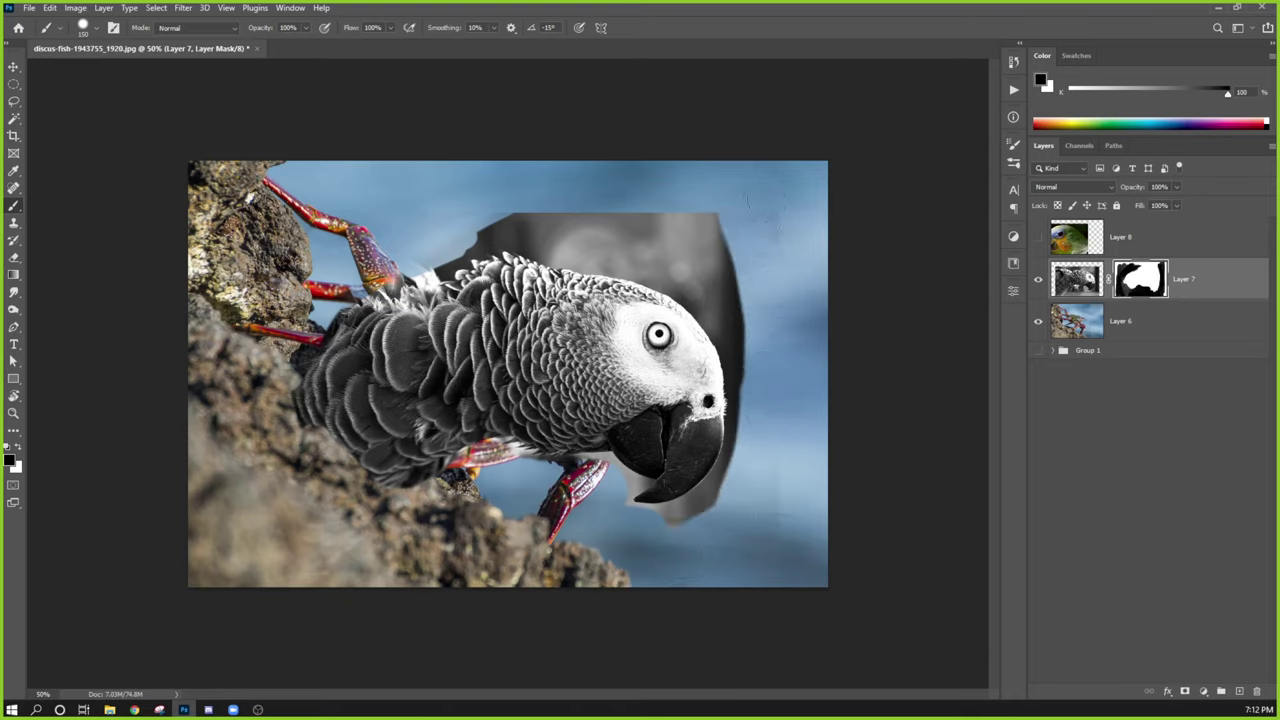
{"action": "mouse_move", "coordinate": [745, 365]}
{"action": "left_mouse_down"}
{"action": "mouse_move", "coordinate": [717, 289]}
{"action": "mouse_move", "coordinate": [460, 215]}
{"action": "mouse_move", "coordinate": [757, 272]}
{"action": "mouse_move", "coordinate": [786, 312]}
{"action": "mouse_move", "coordinate": [632, 195]}
{"action": "left_mouse_up"}
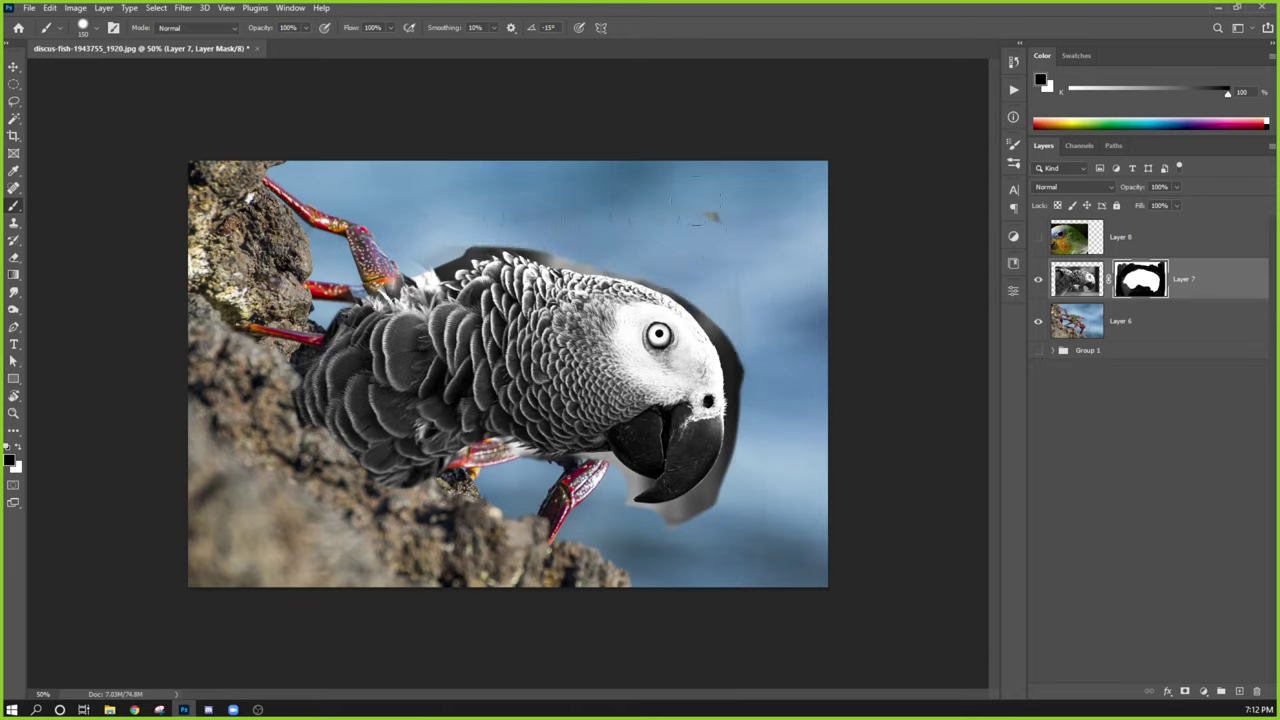
{"action": "mouse_move", "coordinate": [745, 390]}
{"action": "left_mouse_down"}
{"action": "mouse_move", "coordinate": [719, 288]}
{"action": "mouse_move", "coordinate": [640, 215]}
{"action": "left_mouse_up"}
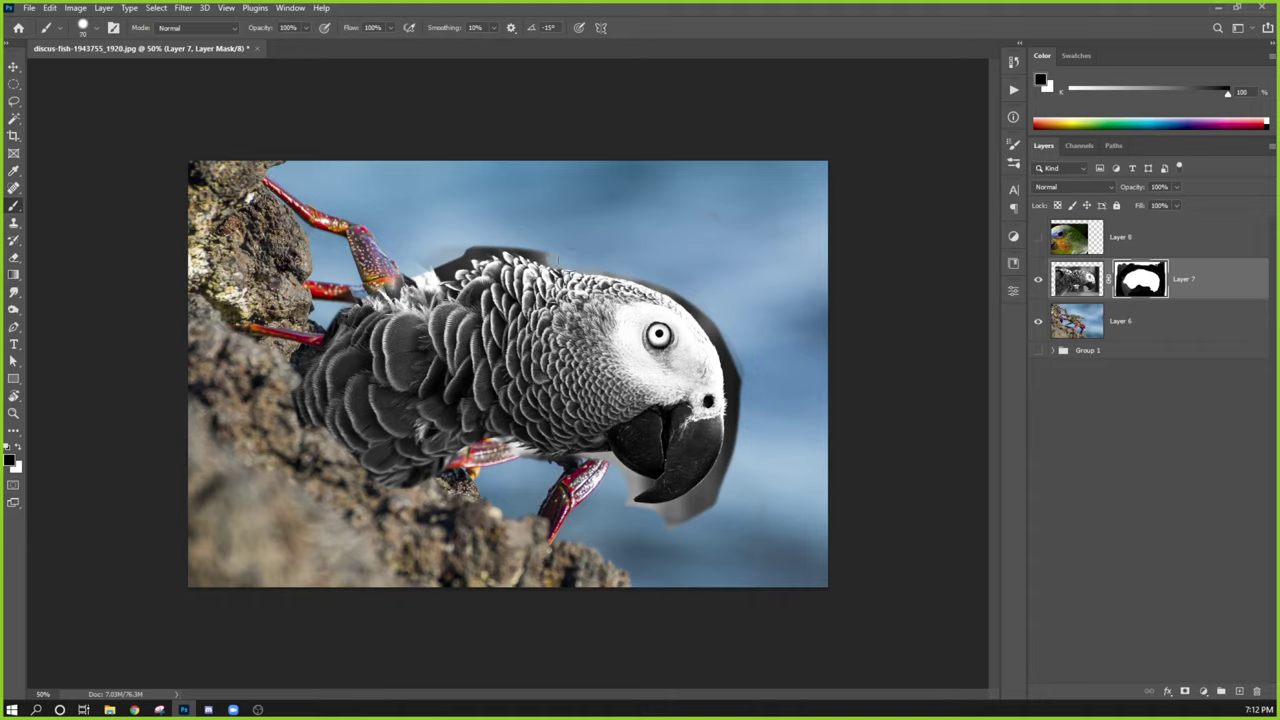
{"action": "mouse_move", "coordinate": [558, 262]}
{"action": "left_mouse_down"}
{"action": "mouse_move", "coordinate": [498, 238]}
{"action": "mouse_move", "coordinate": [413, 273]}
{"action": "mouse_move", "coordinate": [283, 415]}
{"action": "left_mouse_up"}
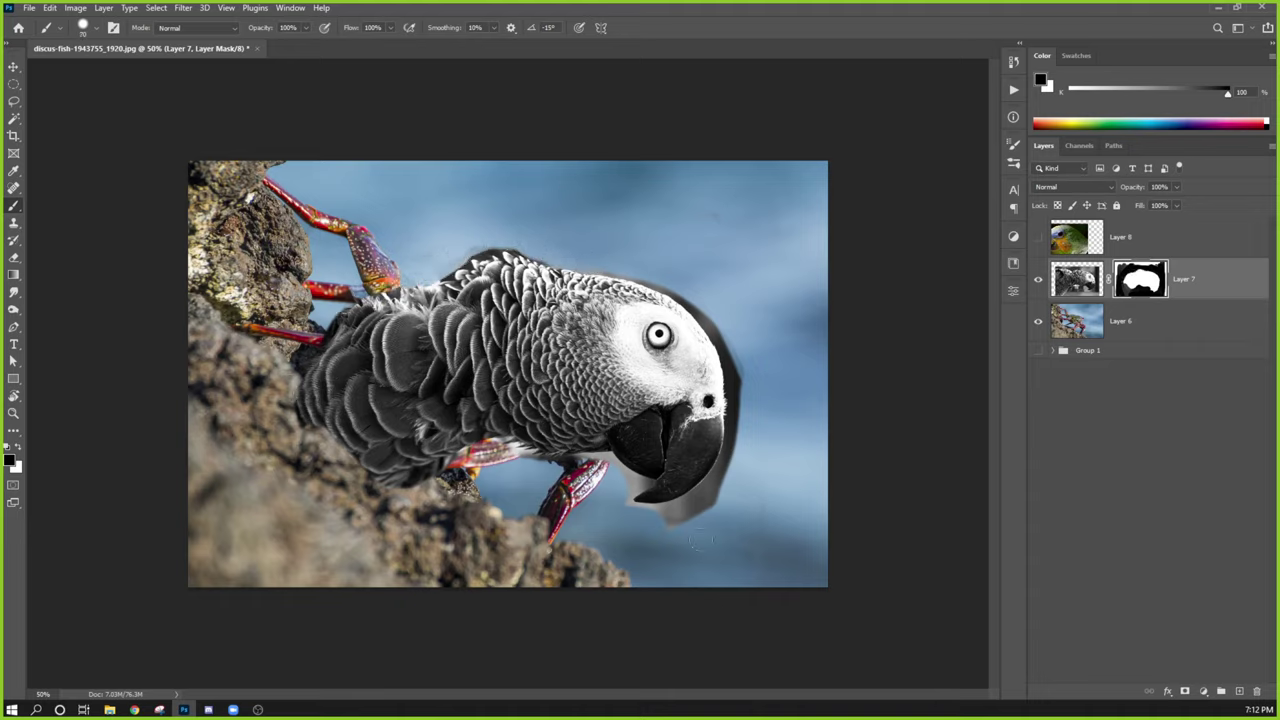
{"action": "mouse_move", "coordinate": [669, 525]}
{"action": "left_mouse_down"}
{"action": "mouse_move", "coordinate": [737, 439]}
{"action": "mouse_move", "coordinate": [736, 339]}
{"action": "left_mouse_up"}
{"action": "mouse_move", "coordinate": [736, 392]}
{"action": "left_mouse_down"}
{"action": "mouse_move", "coordinate": [701, 284]}
{"action": "mouse_move", "coordinate": [705, 309]}
{"action": "mouse_move", "coordinate": [654, 274]}
{"action": "left_mouse_up"}
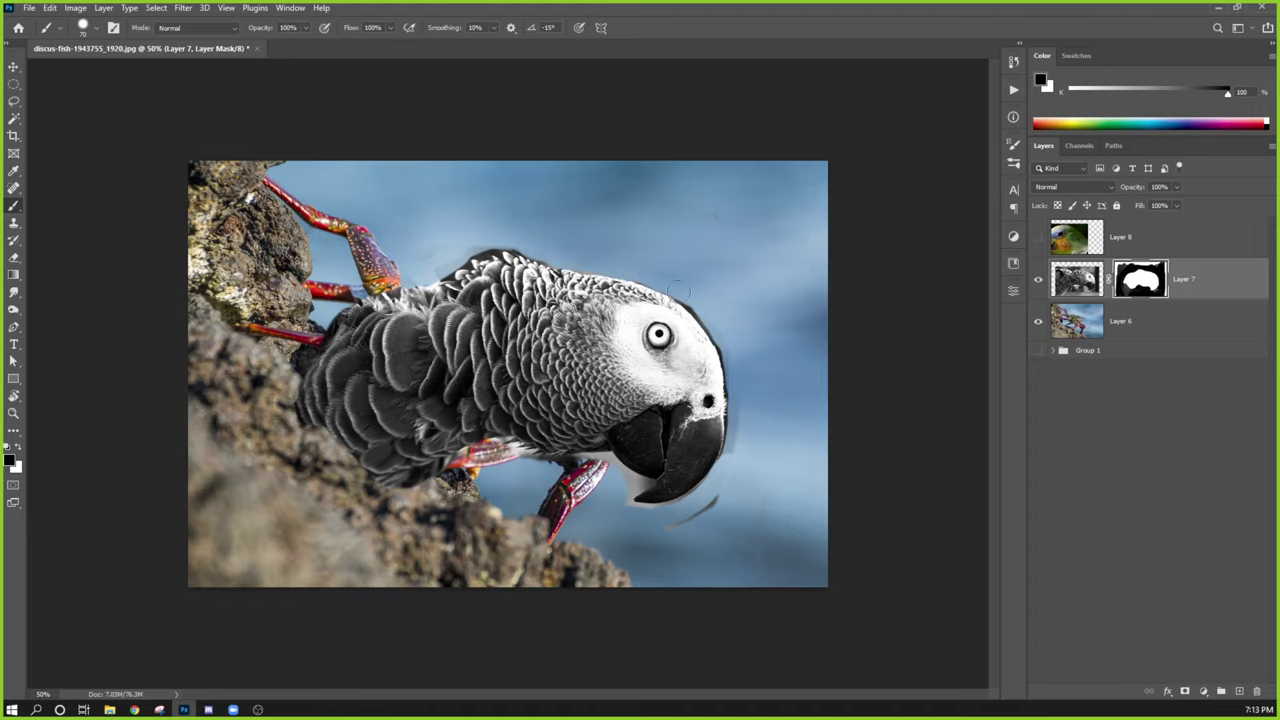
{"action": "mouse_move", "coordinate": [677, 289]}
{"action": "left_mouse_down"}
{"action": "mouse_move", "coordinate": [712, 324]}
{"action": "mouse_move", "coordinate": [718, 352]}
{"action": "left_mouse_up"}
{"action": "left_click_drag", "start_coordinate": [726, 478], "coordinate": [700, 502]}
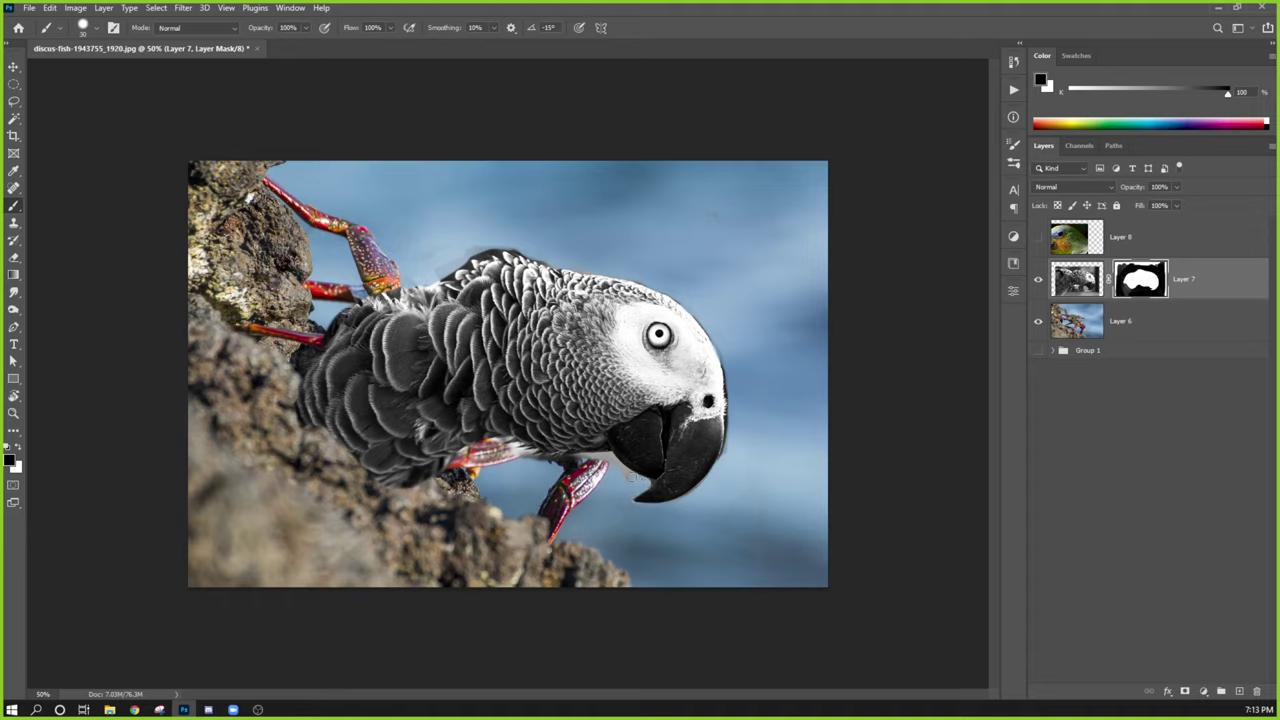
{"action": "left_click_drag", "start_coordinate": [570, 458], "coordinate": [606, 455]}
Move the parrot right and mask the light sky patch near the crab's claw.
{"action": "key", "text": "bracketright"}
{"action": "key", "text": "bracketright"}
{"action": "key", "text": "v"}
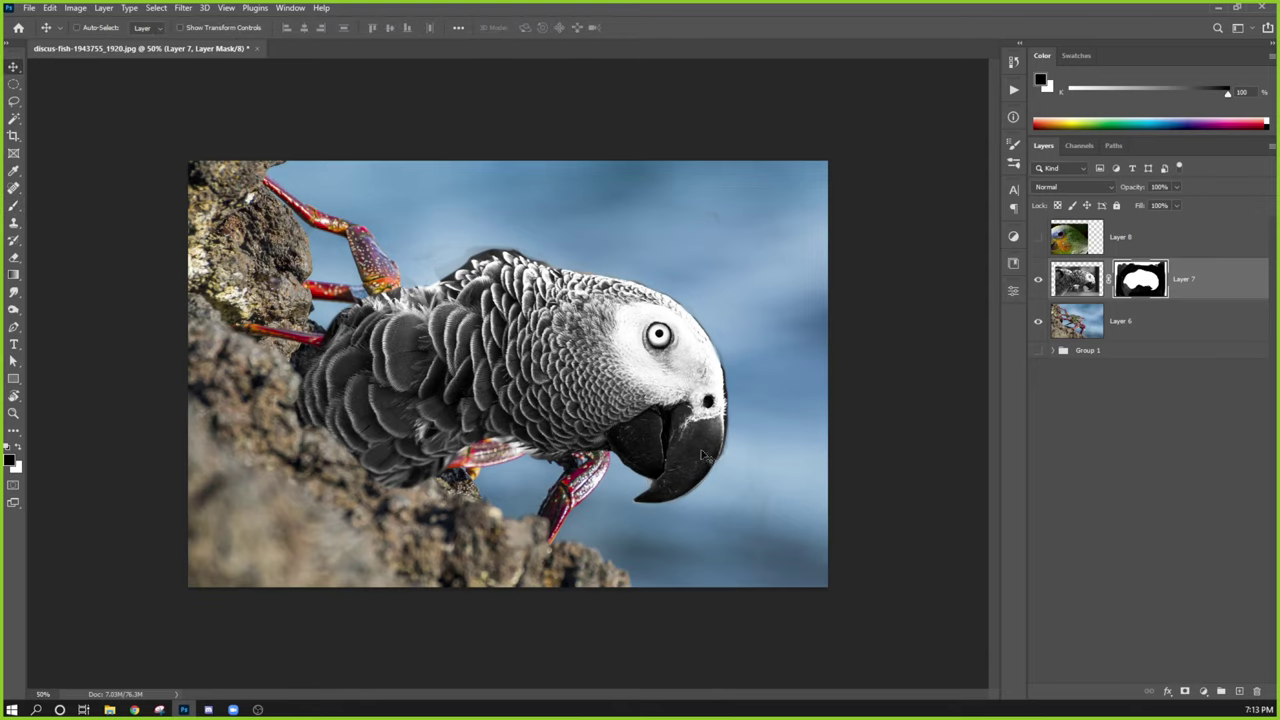
{"action": "mouse_move", "coordinate": [725, 420]}
{"action": "left_mouse_down"}
{"action": "mouse_move", "coordinate": [882, 333]}
{"action": "mouse_move", "coordinate": [830, 425]}
{"action": "left_mouse_up"}
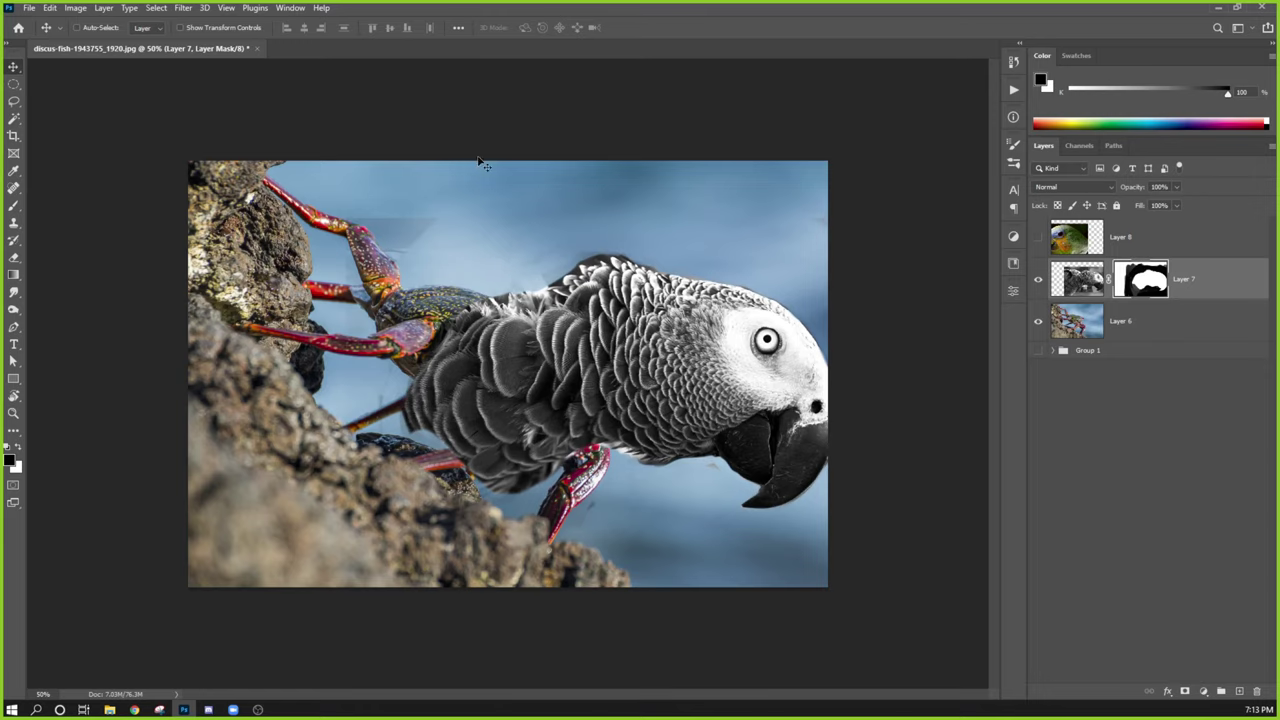
{"action": "key", "text": "e"}
{"action": "key", "text": "b"}
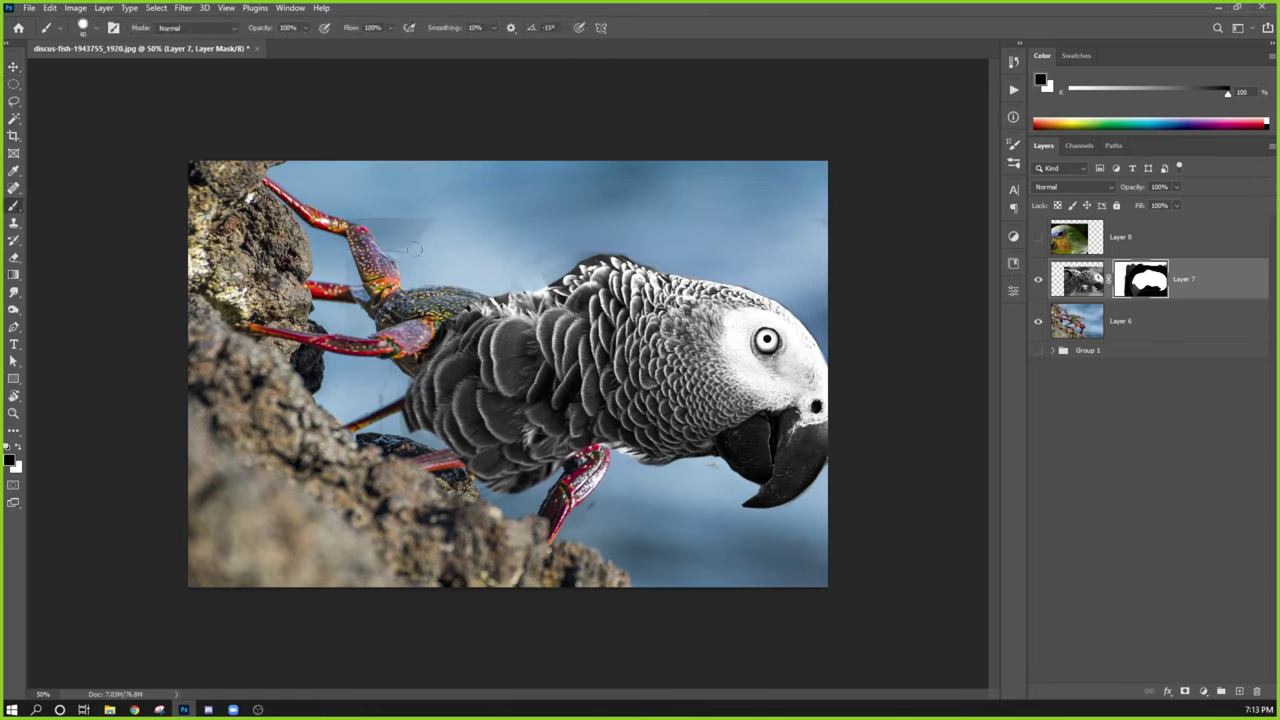
{"action": "mouse_move", "coordinate": [435, 218]}
{"action": "left_mouse_down"}
{"action": "mouse_move", "coordinate": [372, 226]}
{"action": "mouse_move", "coordinate": [382, 262]}
{"action": "mouse_move", "coordinate": [318, 360]}
{"action": "mouse_move", "coordinate": [373, 405]}
{"action": "mouse_move", "coordinate": [406, 500]}
{"action": "mouse_move", "coordinate": [560, 520]}
{"action": "left_mouse_up"}
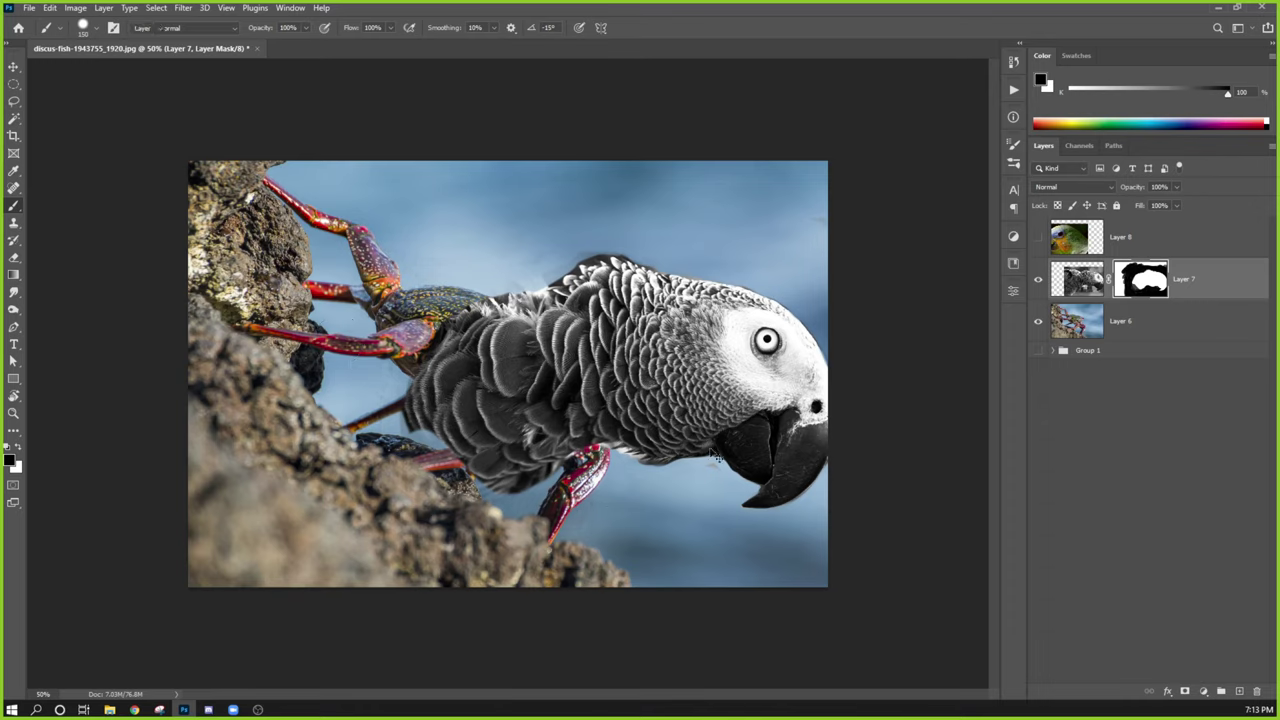
Move the parrot left and up, then scale it down proportionally to about 70%.
{"action": "key", "text": "v"}
{"action": "mouse_move", "coordinate": [703, 458]}
{"action": "left_mouse_down"}
{"action": "mouse_move", "coordinate": [600, 430]}
{"action": "mouse_move", "coordinate": [620, 435]}
{"action": "left_mouse_up"}
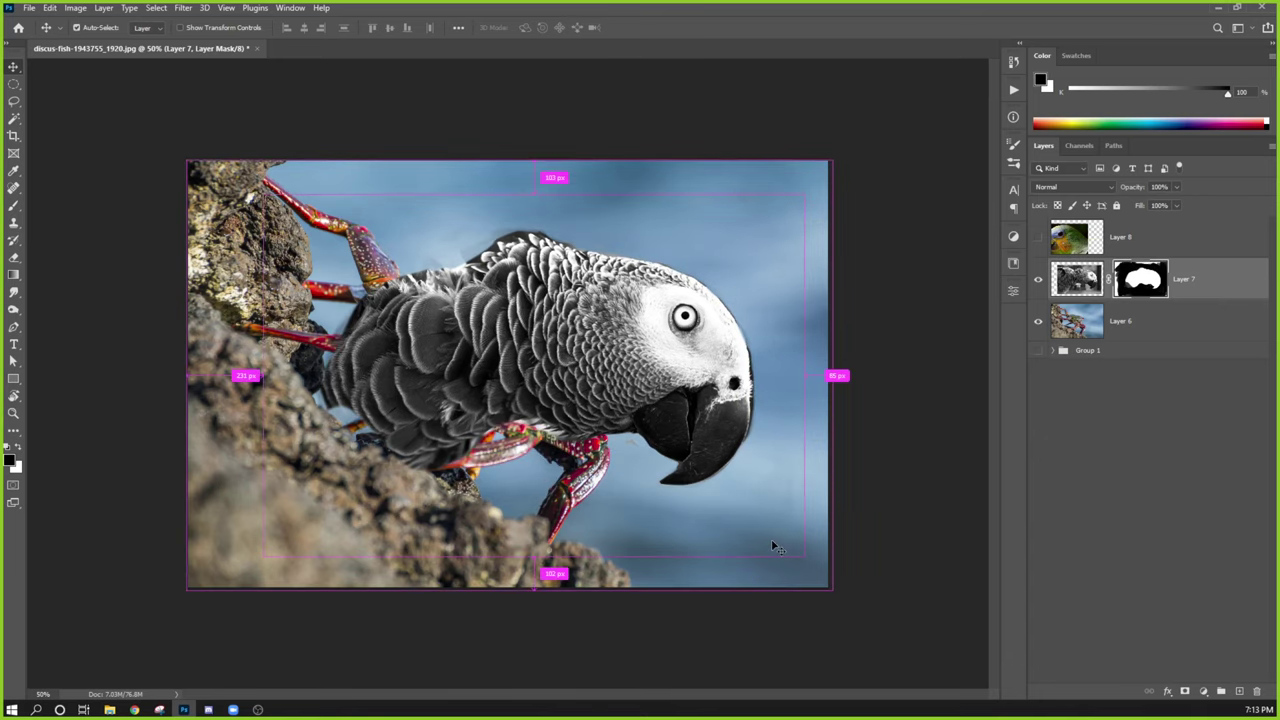
{"action": "key", "text": "ctrl"}
{"action": "key", "text": "ctrl+t"}
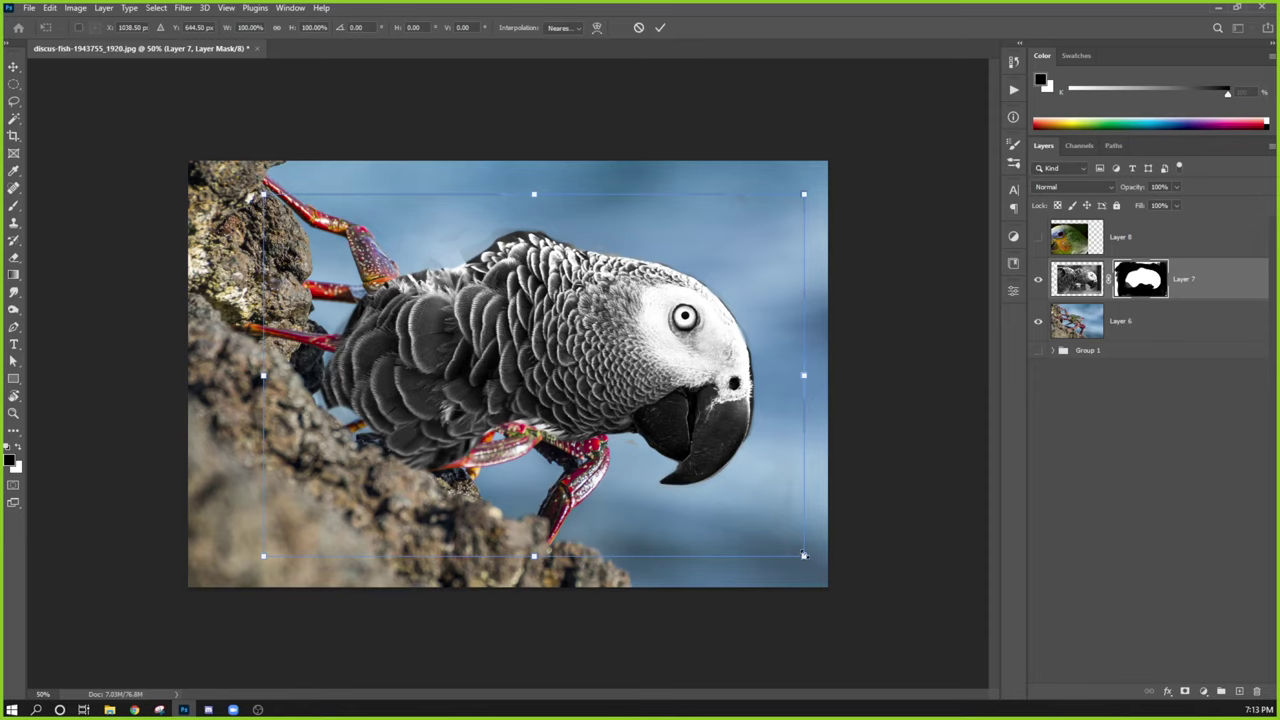
{"action": "left_click_drag", "start_coordinate": [804, 557], "coordinate": [622, 485]}
{"action": "key", "text": "shift"}
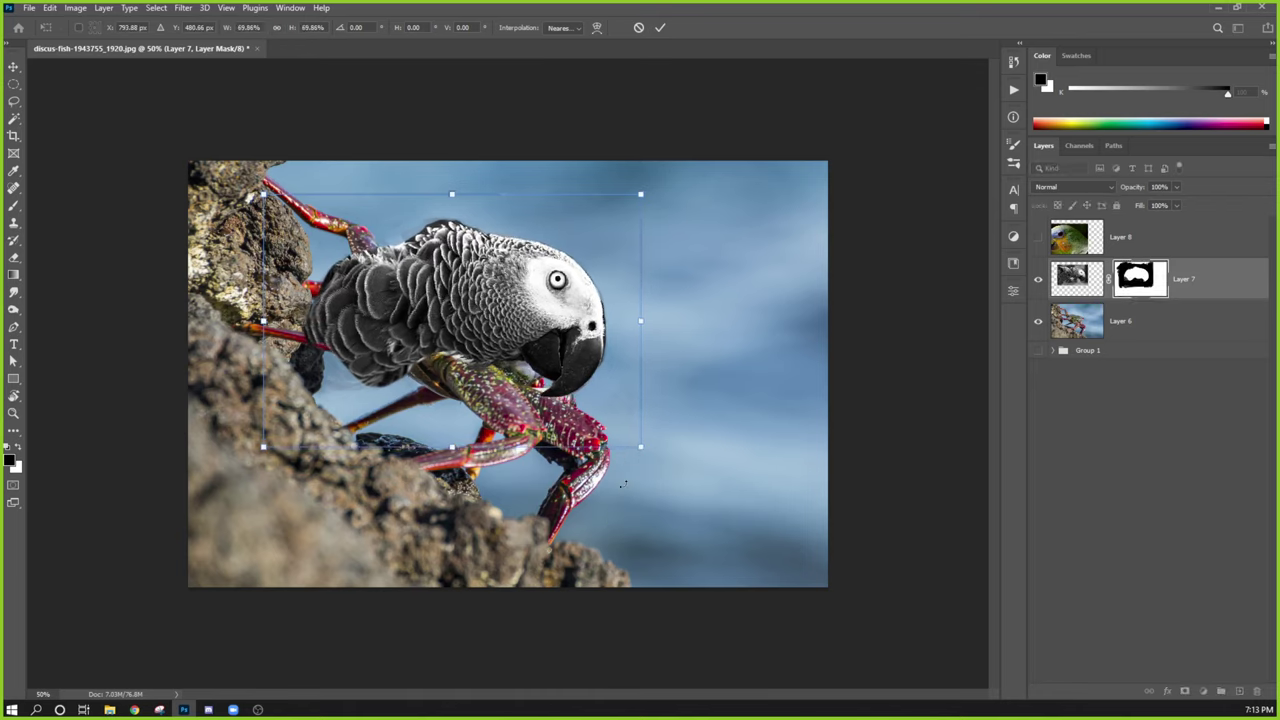
Commit the resize, shrink the parrot further to about 79%, and shift it up and right.
{"action": "key", "text": "Return"}
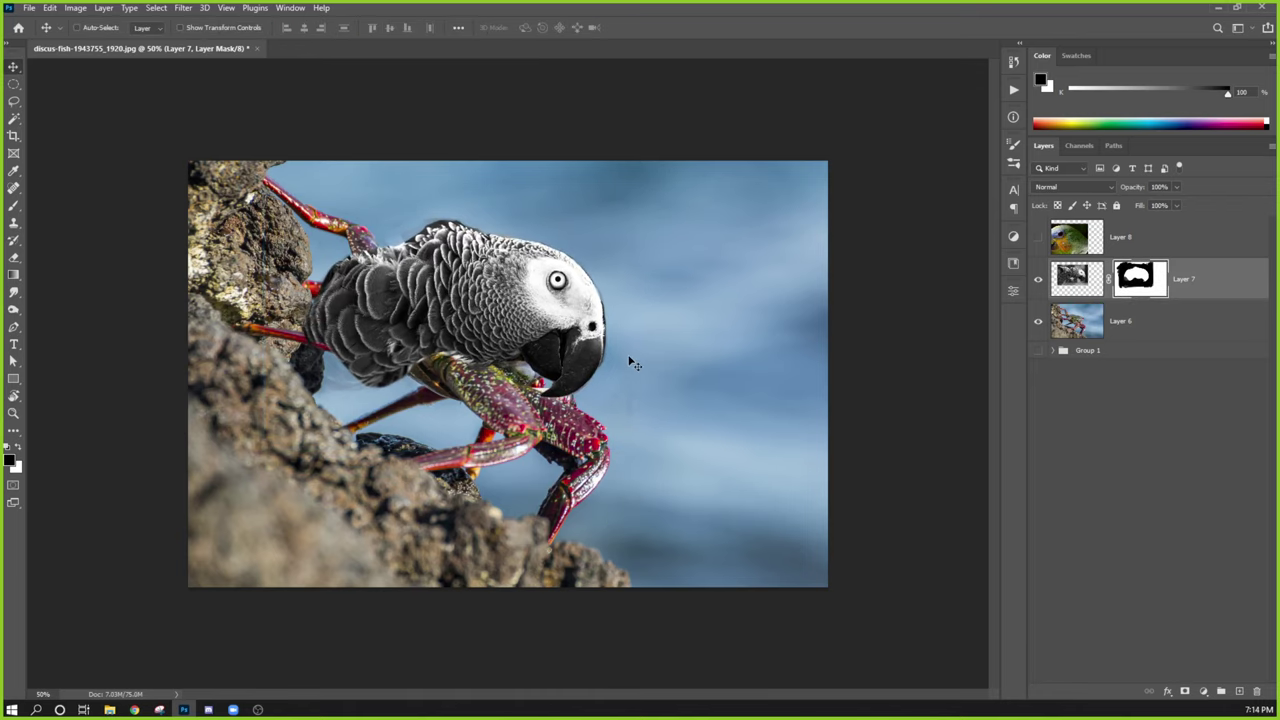
{"action": "left_click_drag", "start_coordinate": [631, 360], "coordinate": [757, 374]}
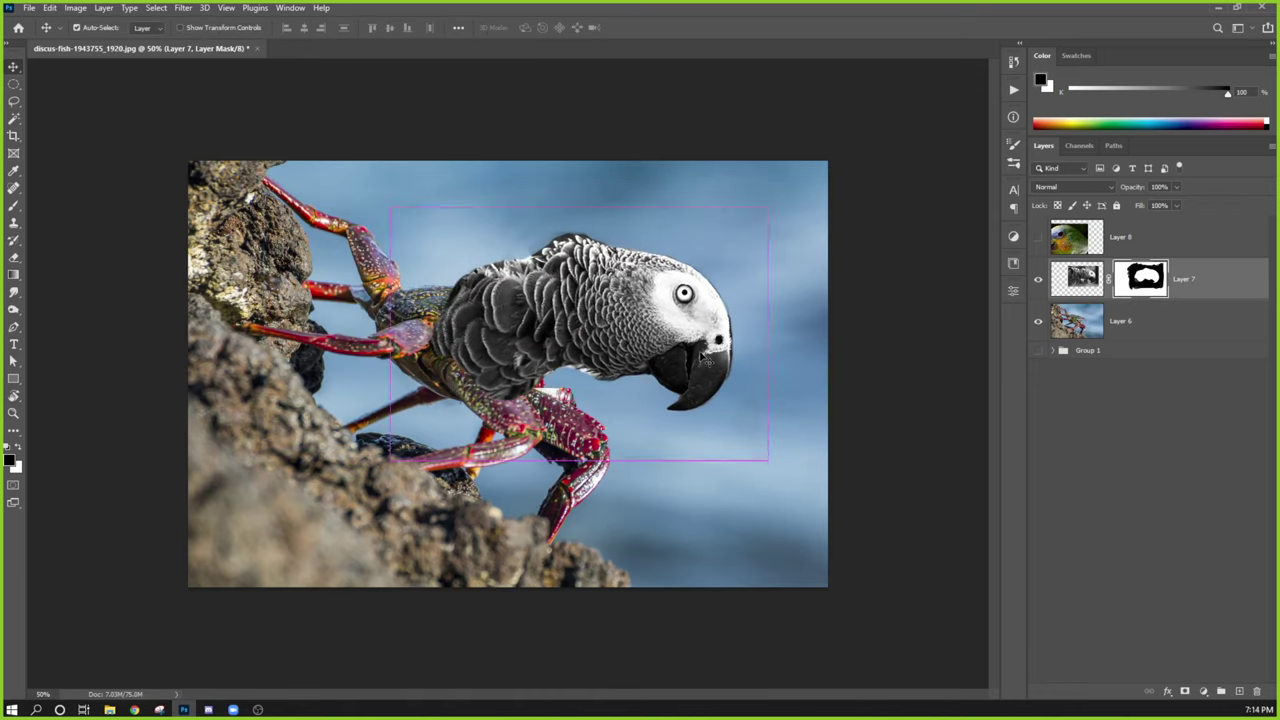
{"action": "key", "text": "ctrl+t"}
{"action": "left_click_drag", "start_coordinate": [768, 206], "coordinate": [688, 251]}
{"action": "key", "text": "Return"}
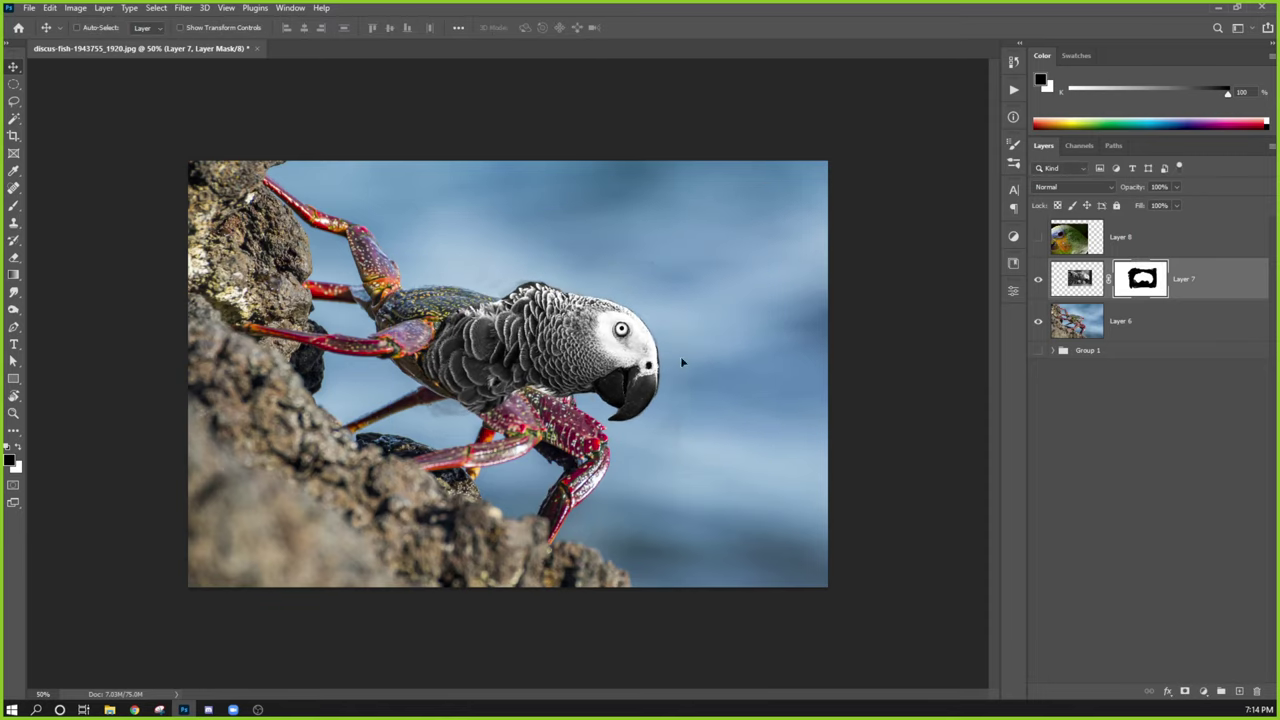
{"action": "left_click_drag", "start_coordinate": [608, 387], "coordinate": [702, 365]}
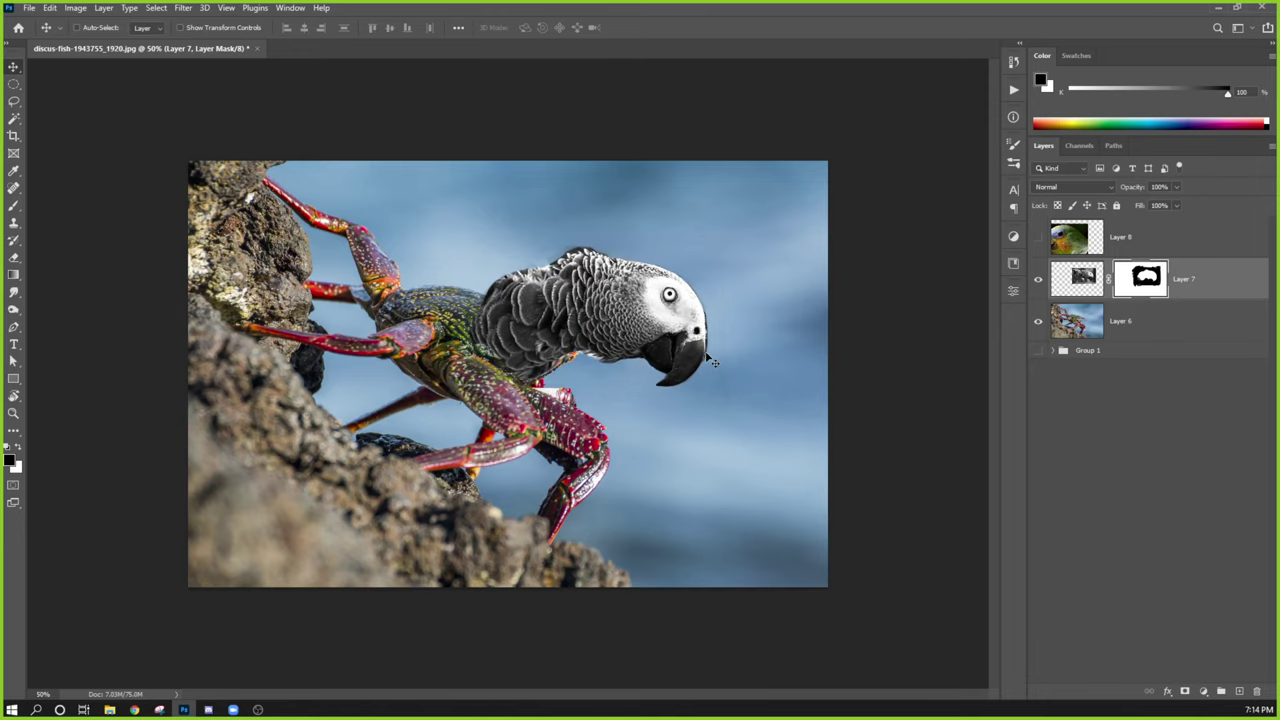
Rotate the parrot about 7° counter-clockwise, nudge its head into place, and zoom to 66.7%.
{"action": "key", "text": "ctrl+t"}
{"action": "left_click_drag", "start_coordinate": [762, 467], "coordinate": [770, 438]}
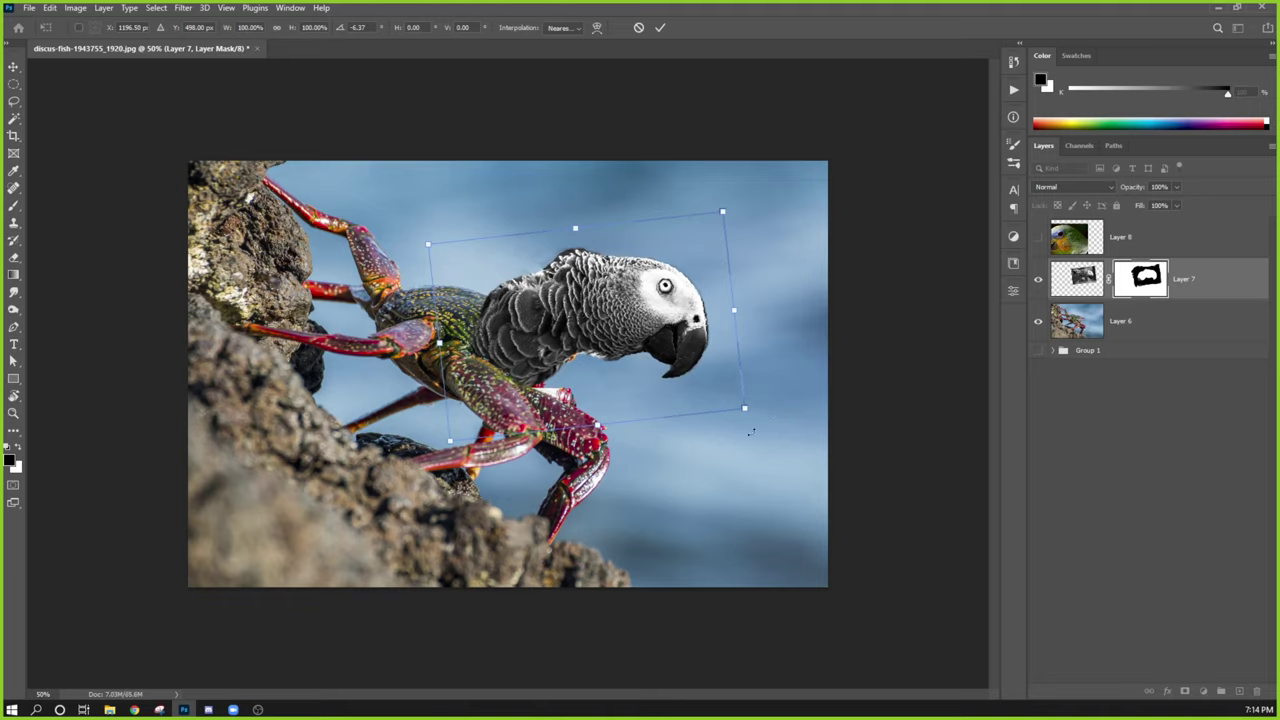
{"action": "mouse_move", "coordinate": [757, 427]}
{"action": "left_mouse_down"}
{"action": "mouse_move", "coordinate": [762, 393]}
{"action": "mouse_move", "coordinate": [768, 408]}
{"action": "left_mouse_up"}
{"action": "key", "text": "Return"}
{"action": "mouse_move", "coordinate": [697, 377]}
{"action": "left_mouse_down"}
{"action": "mouse_move", "coordinate": [738, 352]}
{"action": "mouse_move", "coordinate": [698, 371]}
{"action": "mouse_move", "coordinate": [674, 341]}
{"action": "mouse_move", "coordinate": [699, 371]}
{"action": "left_mouse_up"}
{"action": "key", "text": "ctrl"}
{"action": "key", "text": "ctrl+plus"}
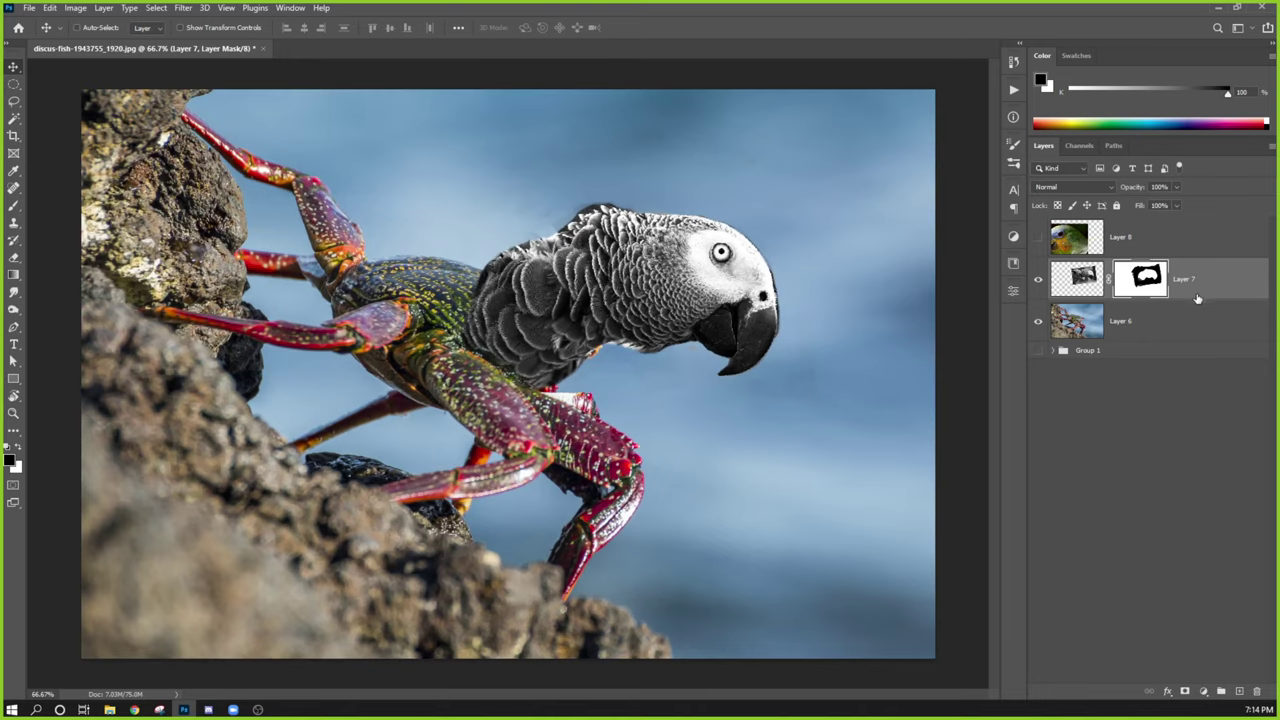
Alt-drag a copy of Layer 7 below Layer 6, hide the copy, and reselect Layer 7.
{"action": "mouse_move", "coordinate": [1200, 295]}
{"action": "left_mouse_down"}
{"action": "mouse_move", "coordinate": [1193, 353]}
{"action": "mouse_move", "coordinate": [1210, 293]}
{"action": "left_mouse_up"}
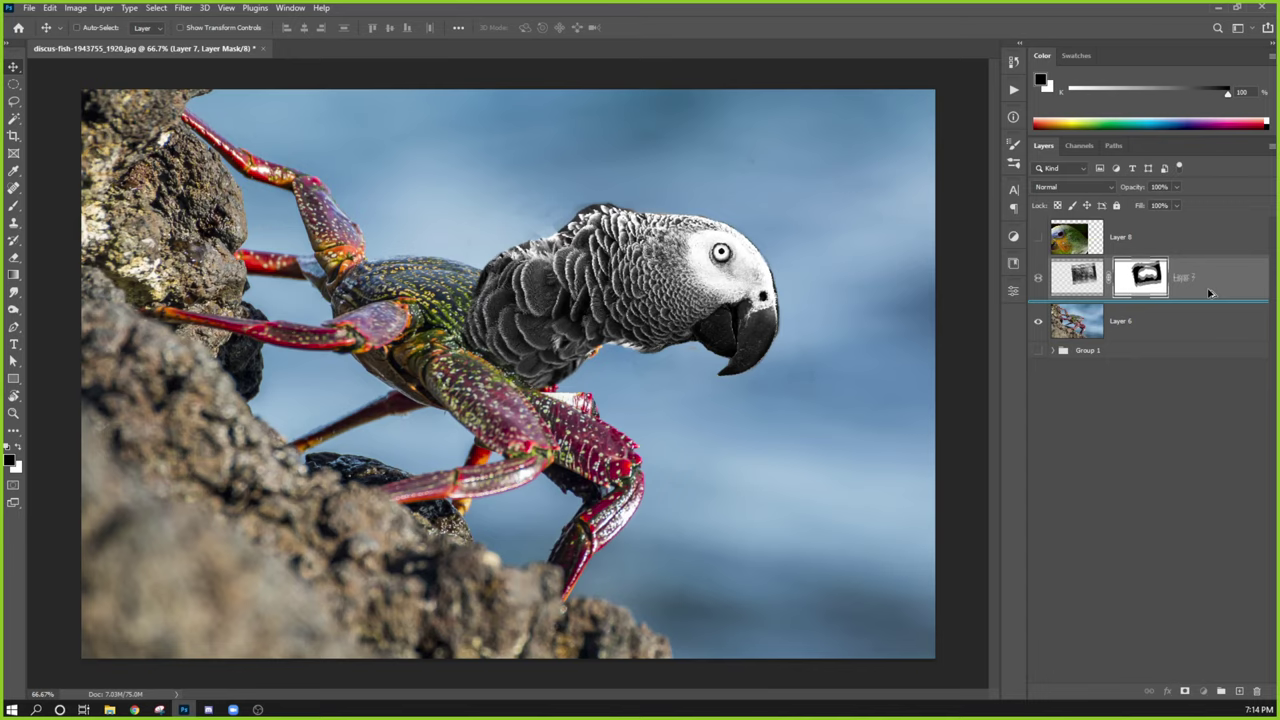
{"action": "left_click_drag", "start_coordinate": [1210, 293], "coordinate": [1185, 342]}
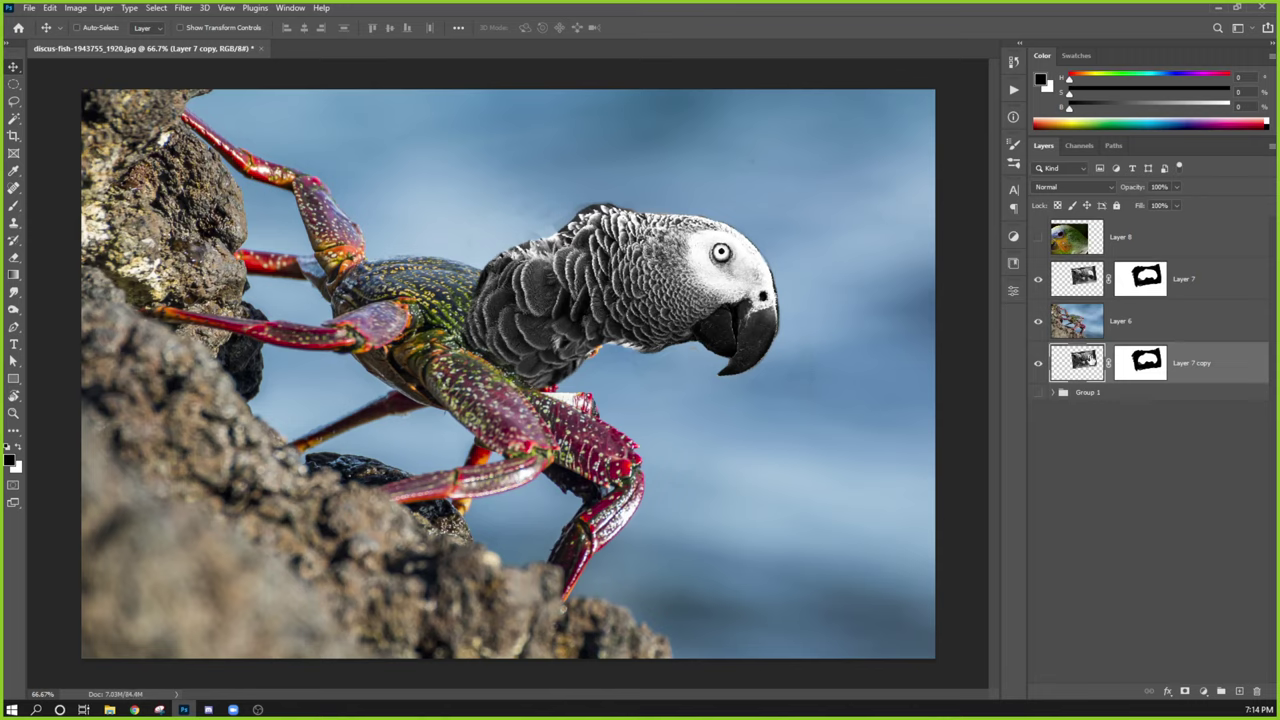
{"action": "left_click", "coordinate": [1039, 367]}
{"action": "left_click", "coordinate": [1184, 274]}
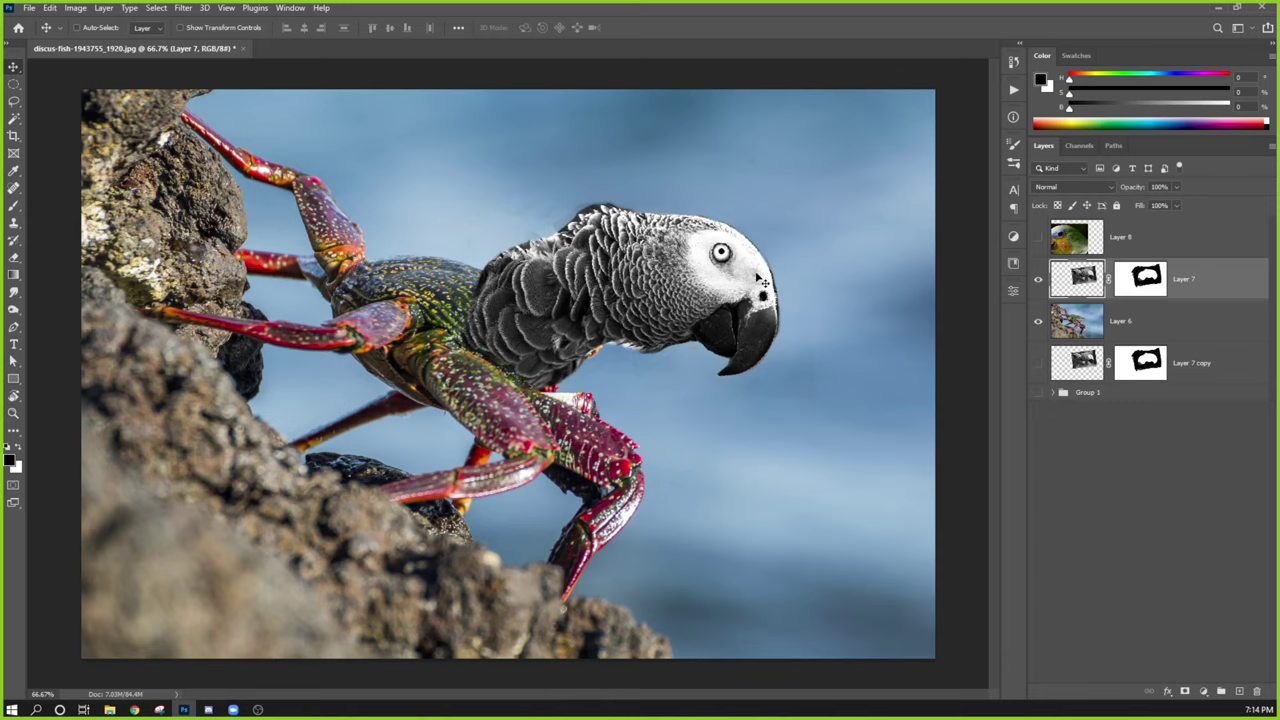
{"action": "key", "text": "b"}
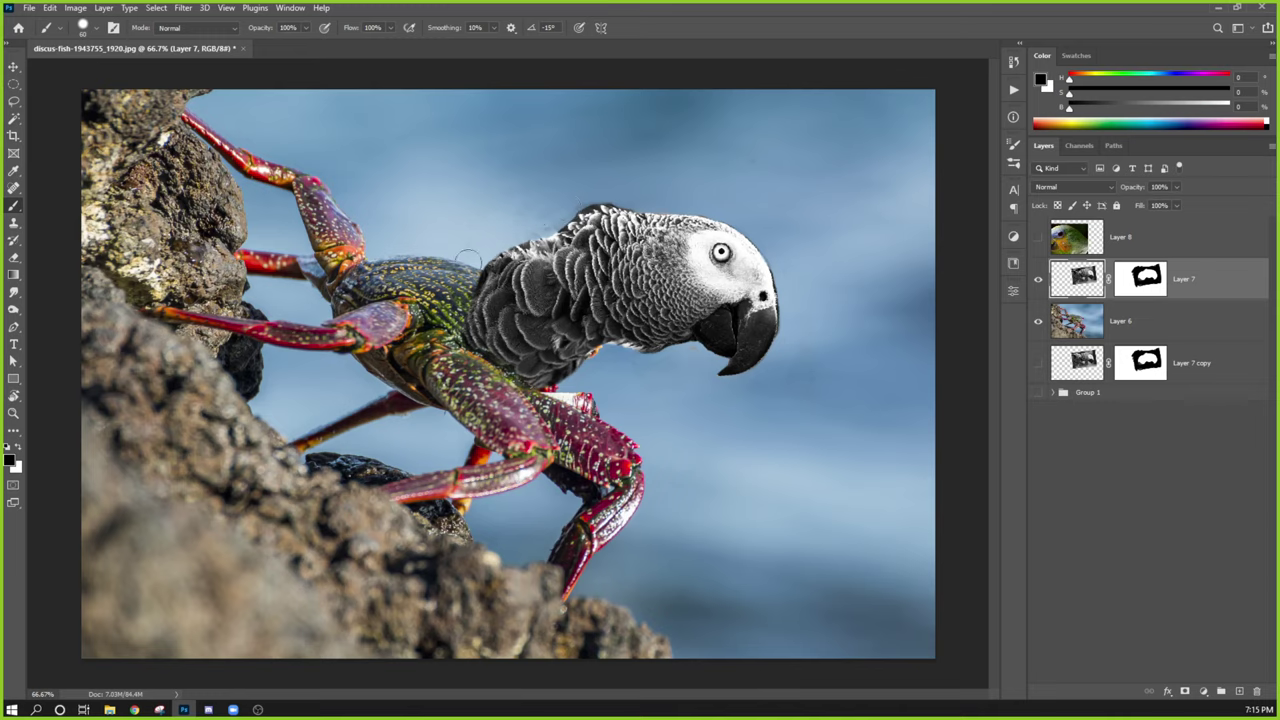
Paint the parrot's mask with a soft 10% brush, fading its back feathers into the crab's body.
{"action": "left_click", "coordinate": [1145, 284]}
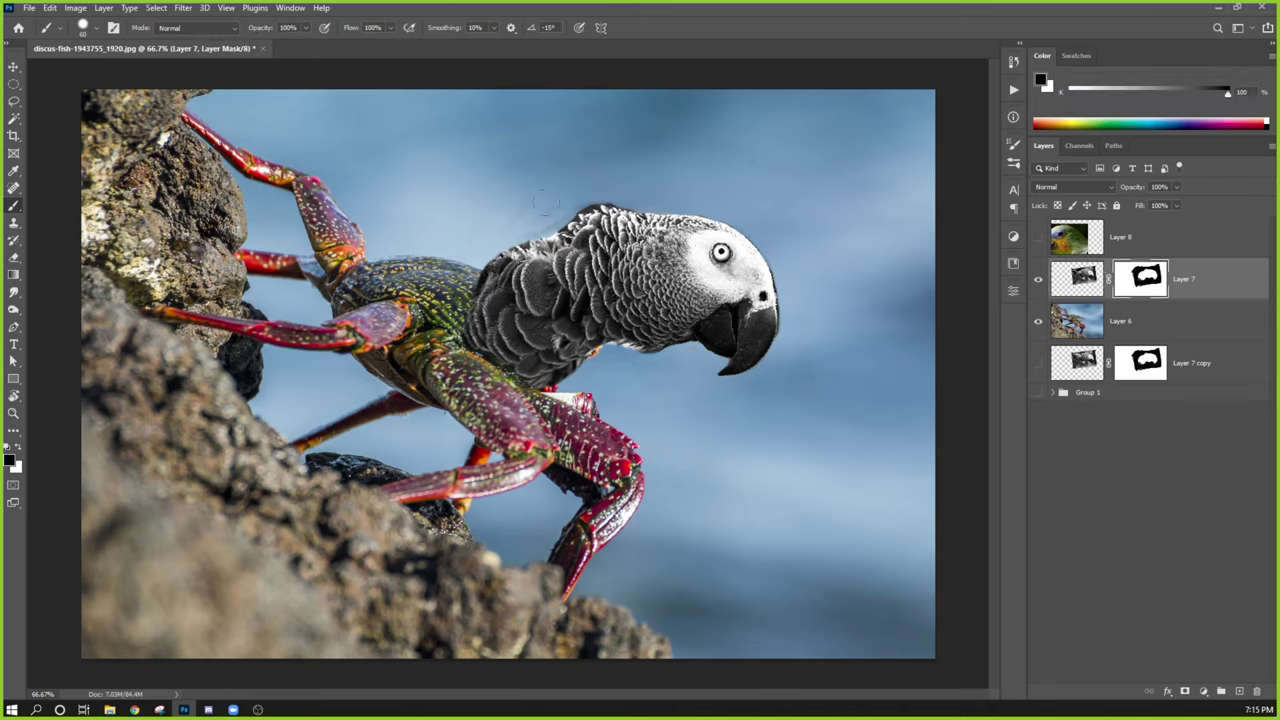
{"action": "left_click_drag", "start_coordinate": [534, 219], "coordinate": [585, 213]}
{"action": "key", "text": "e"}
{"action": "key", "text": "b"}
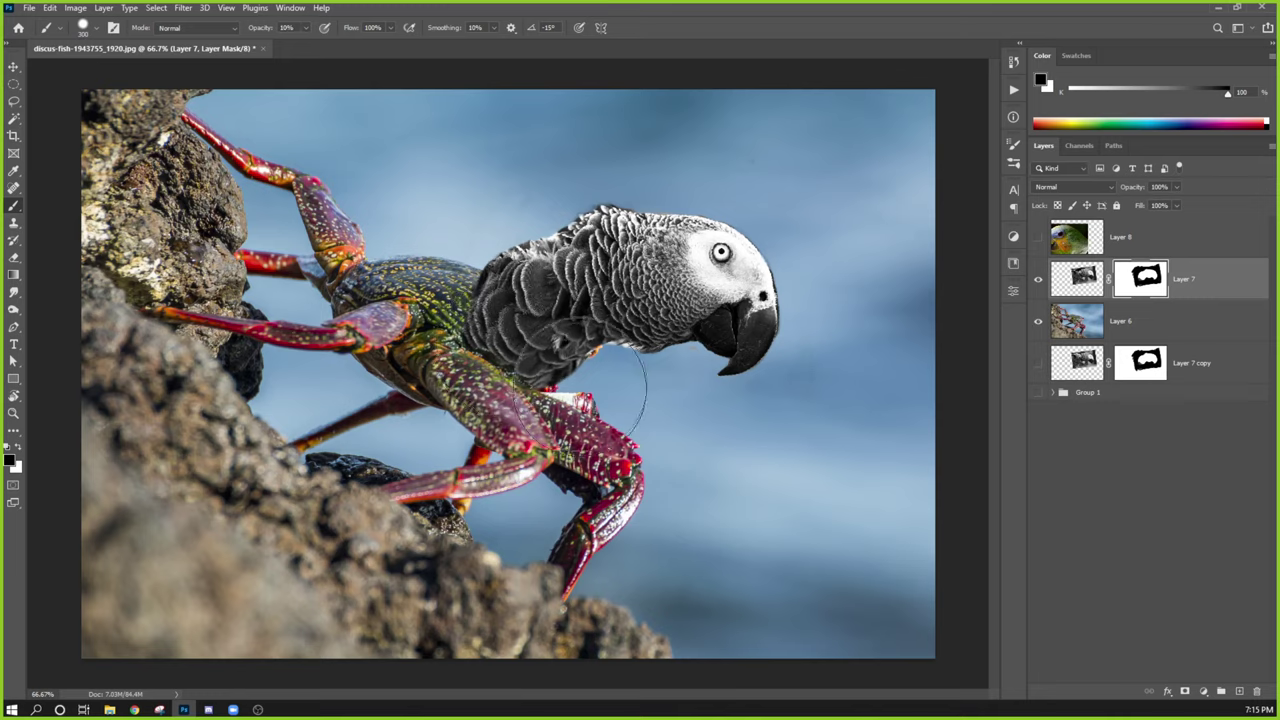
{"action": "key", "text": "1"}
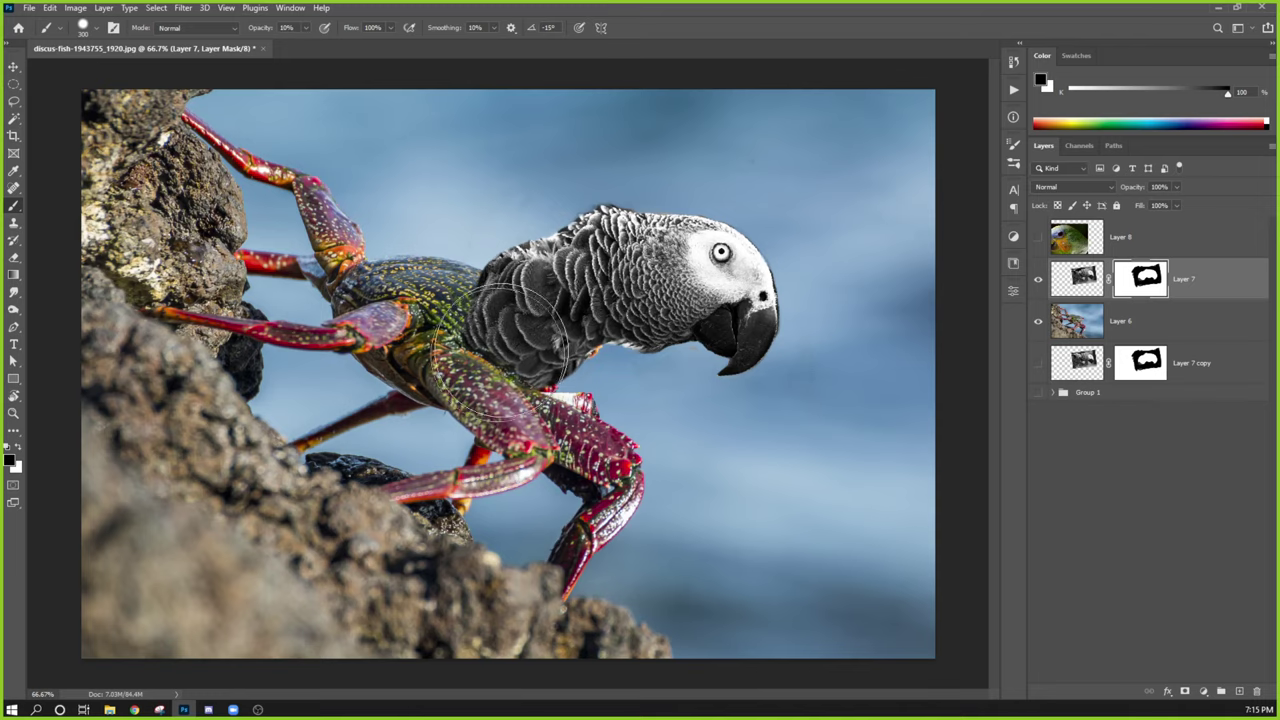
{"action": "left_click_drag", "start_coordinate": [477, 387], "coordinate": [475, 400]}
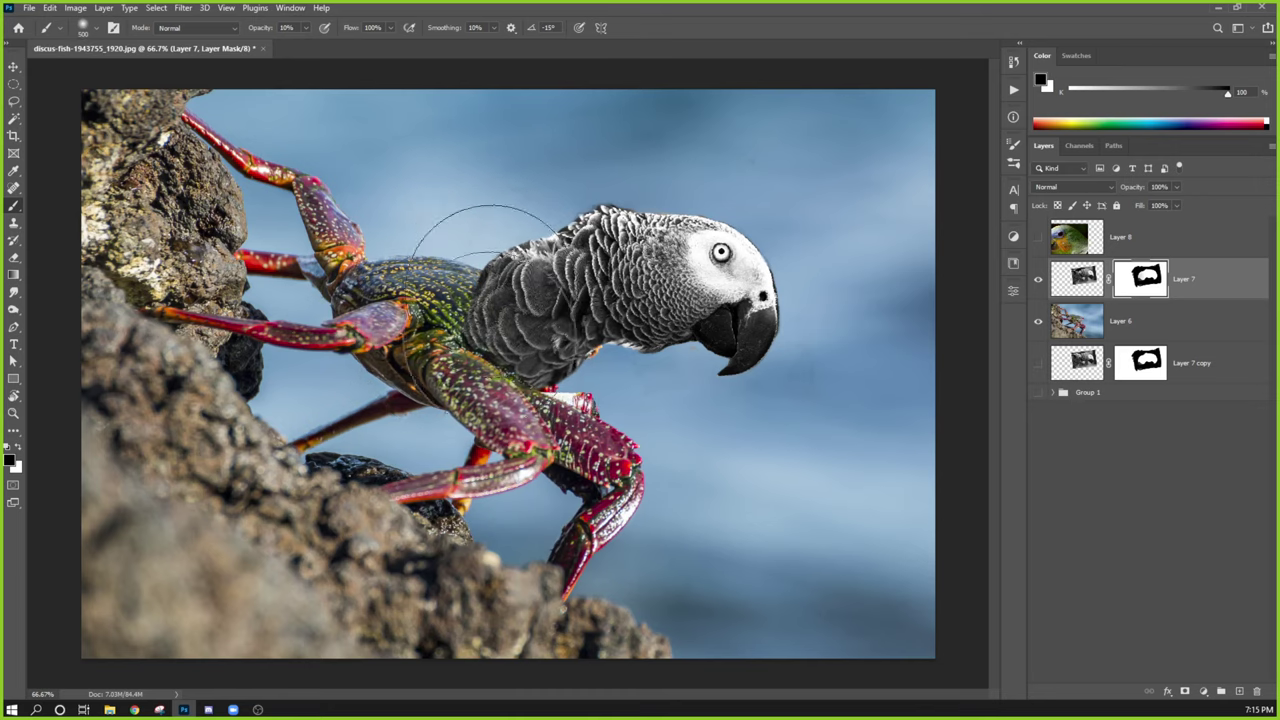
{"action": "key", "text": "bracketleft"}
{"action": "key", "text": "bracketleft"}
{"action": "key", "text": "bracketleft"}
{"action": "key", "text": "bracketleft"}
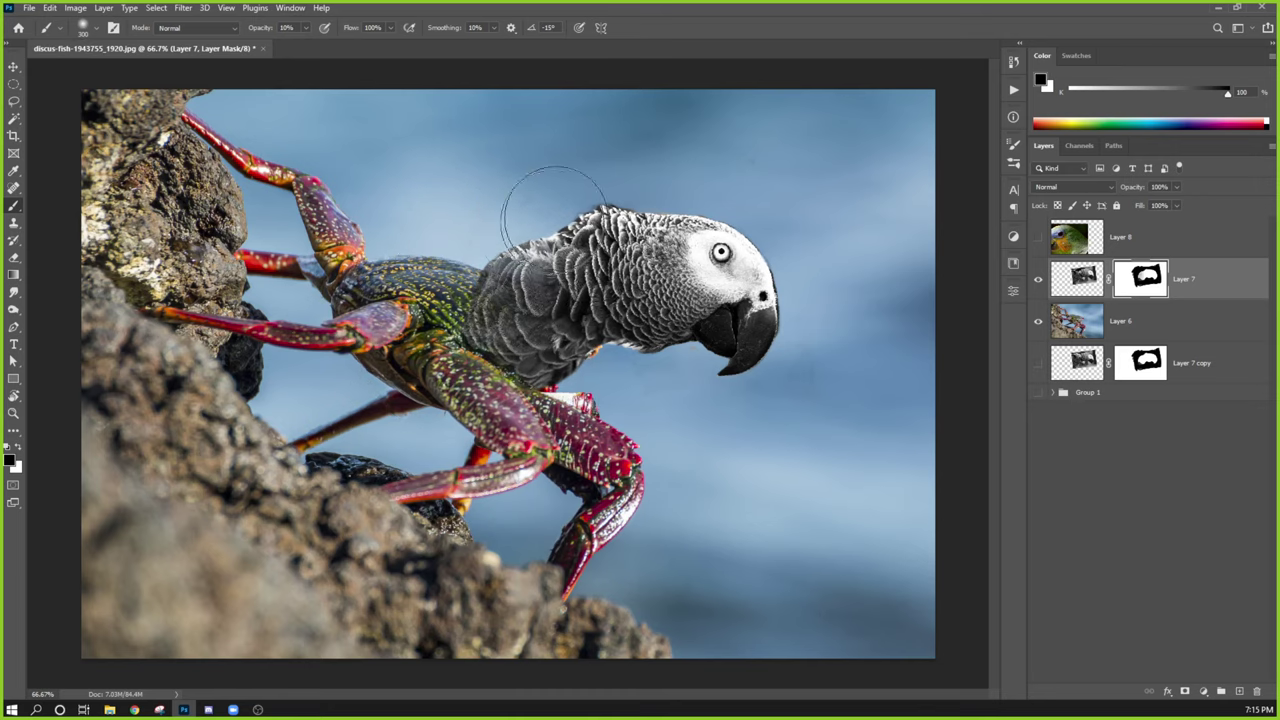
{"action": "mouse_move", "coordinate": [535, 212]}
{"action": "left_mouse_down"}
{"action": "mouse_move", "coordinate": [432, 290]}
{"action": "mouse_move", "coordinate": [505, 370]}
{"action": "mouse_move", "coordinate": [540, 355]}
{"action": "mouse_move", "coordinate": [550, 380]}
{"action": "mouse_move", "coordinate": [480, 335]}
{"action": "mouse_move", "coordinate": [498, 290]}
{"action": "mouse_move", "coordinate": [515, 300]}
{"action": "mouse_move", "coordinate": [395, 340]}
{"action": "mouse_move", "coordinate": [435, 335]}
{"action": "mouse_move", "coordinate": [425, 350]}
{"action": "mouse_move", "coordinate": [485, 312]}
{"action": "left_mouse_up"}
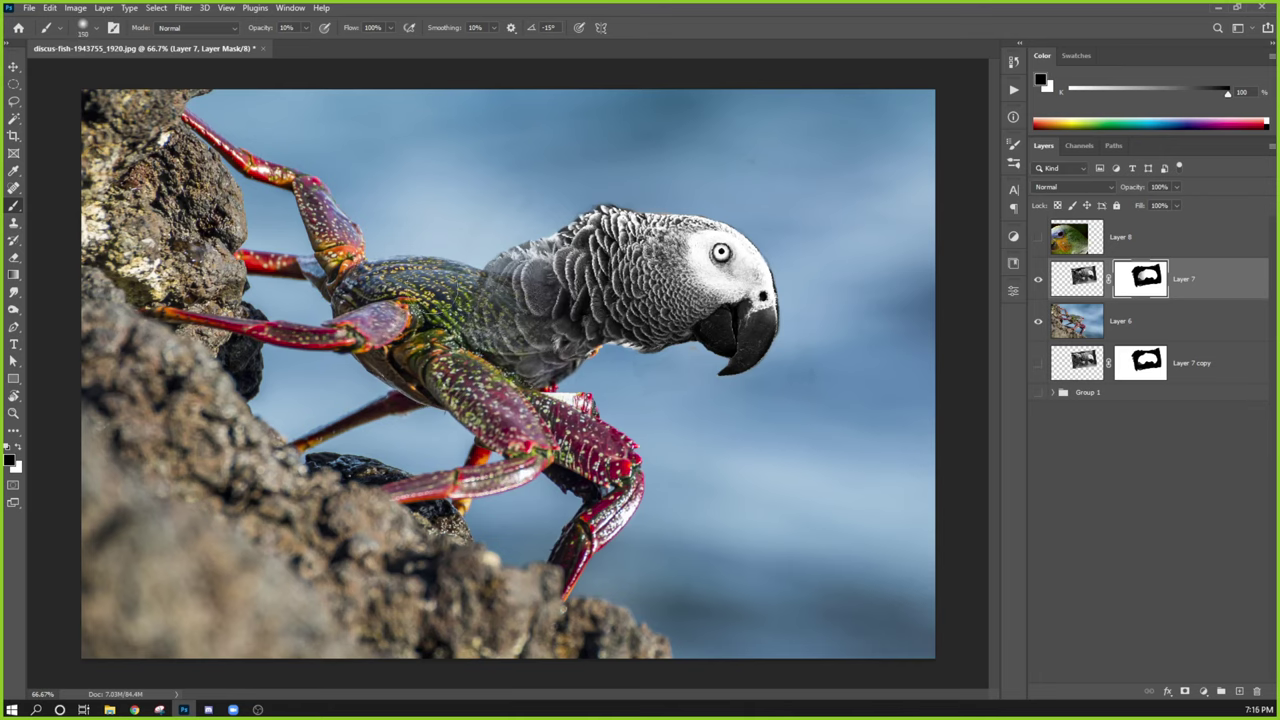
{"action": "key", "text": "bracketleft"}
Move the parrot slightly left and down, tilt it a few degrees, and nudge it right.
{"action": "key", "text": "v"}
{"action": "mouse_move", "coordinate": [668, 322]}
{"action": "left_mouse_down"}
{"action": "mouse_move", "coordinate": [679, 367]}
{"action": "mouse_move", "coordinate": [651, 331]}
{"action": "left_mouse_up"}
{"action": "key", "text": "ctrl+t"}
{"action": "left_click_drag", "start_coordinate": [831, 500], "coordinate": [818, 508]}
{"action": "key", "text": "Return"}
{"action": "mouse_move", "coordinate": [660, 358]}
{"action": "left_mouse_down"}
{"action": "mouse_move", "coordinate": [688, 357]}
{"action": "mouse_move", "coordinate": [677, 362]}
{"action": "left_mouse_up"}
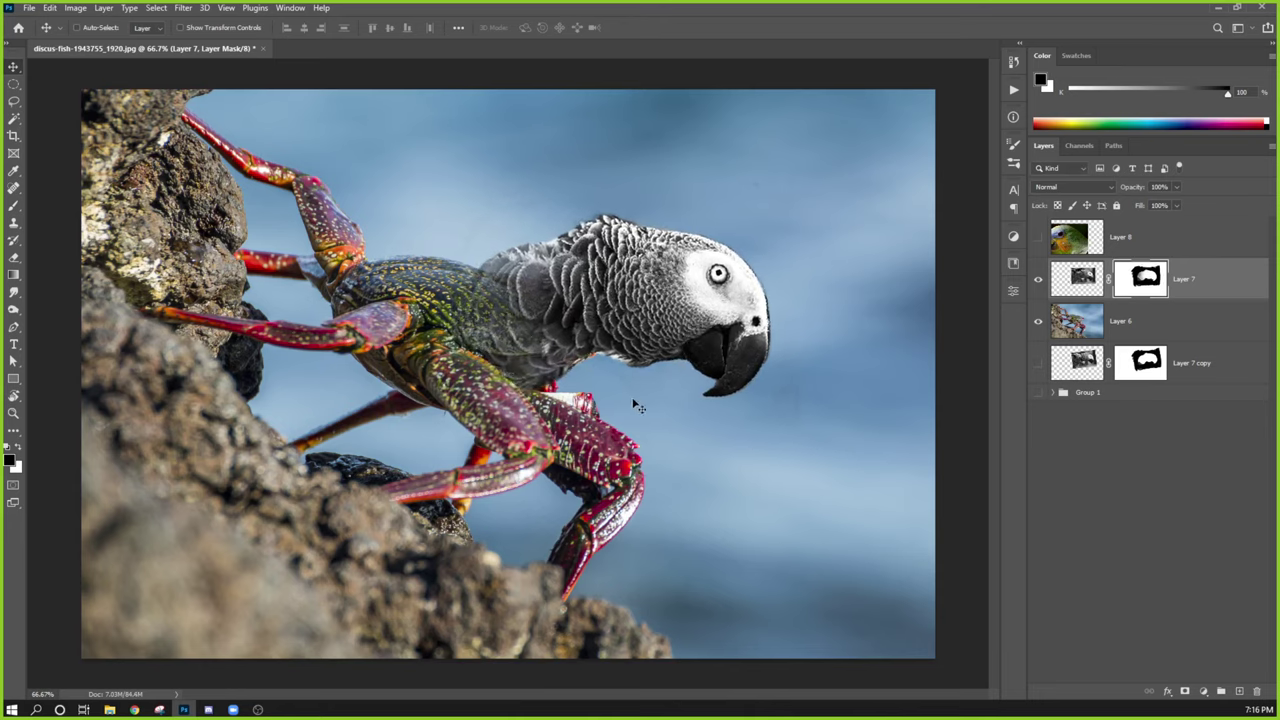
Shift the parrot up-right and paint white on the mask to blend its neck into the crab.
{"action": "left_click_drag", "start_coordinate": [703, 356], "coordinate": [714, 348]}
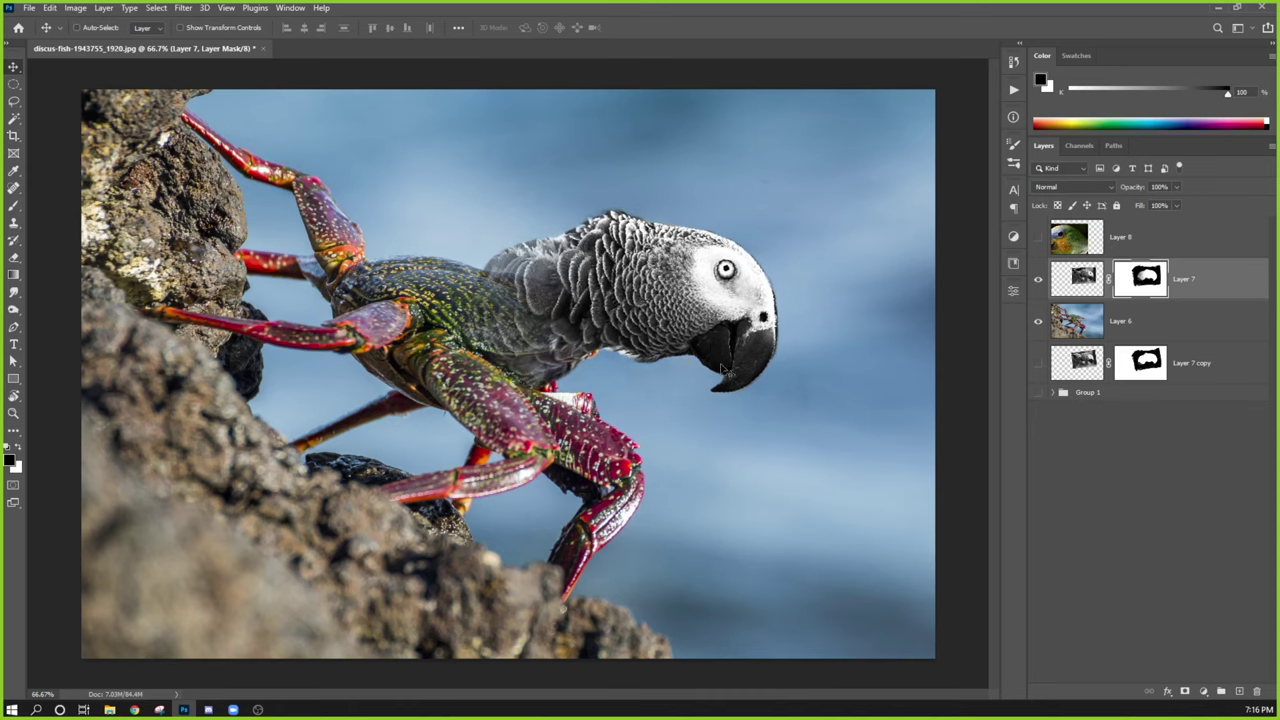
{"action": "key", "text": "b"}
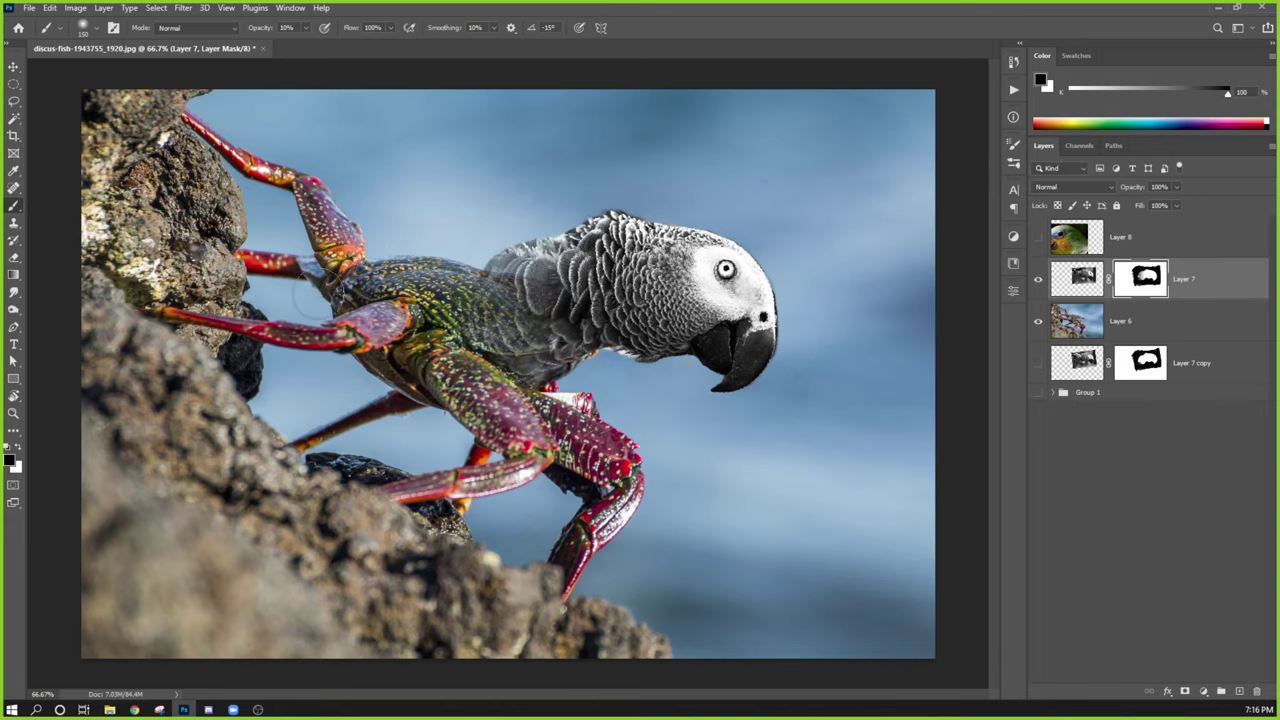
{"action": "key", "text": "x"}
{"action": "mouse_move", "coordinate": [592, 248]}
{"action": "left_mouse_down"}
{"action": "mouse_move", "coordinate": [558, 240]}
{"action": "mouse_move", "coordinate": [545, 282]}
{"action": "mouse_move", "coordinate": [512, 275]}
{"action": "mouse_move", "coordinate": [518, 290]}
{"action": "mouse_move", "coordinate": [565, 292]}
{"action": "mouse_move", "coordinate": [600, 265]}
{"action": "mouse_move", "coordinate": [538, 282]}
{"action": "left_mouse_up"}
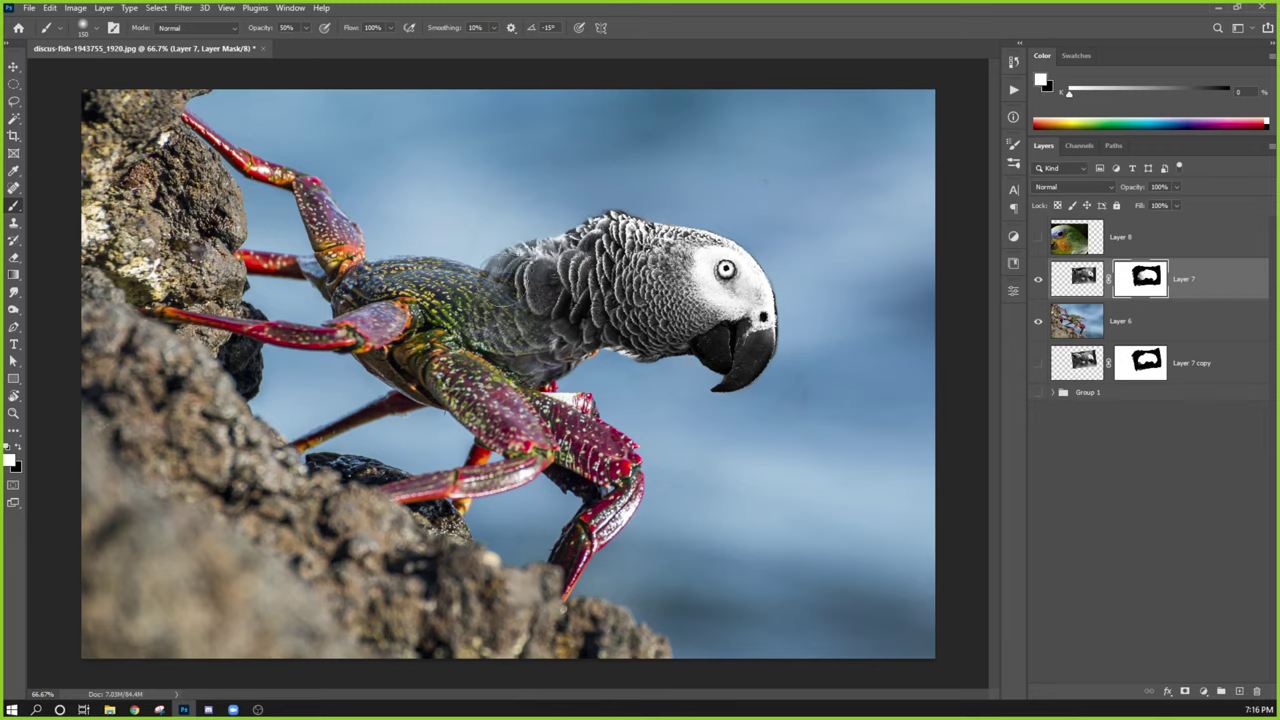
Scale the parrot to about 89% and rotate it roughly 5.9°.
{"action": "key", "text": "ctrl+t"}
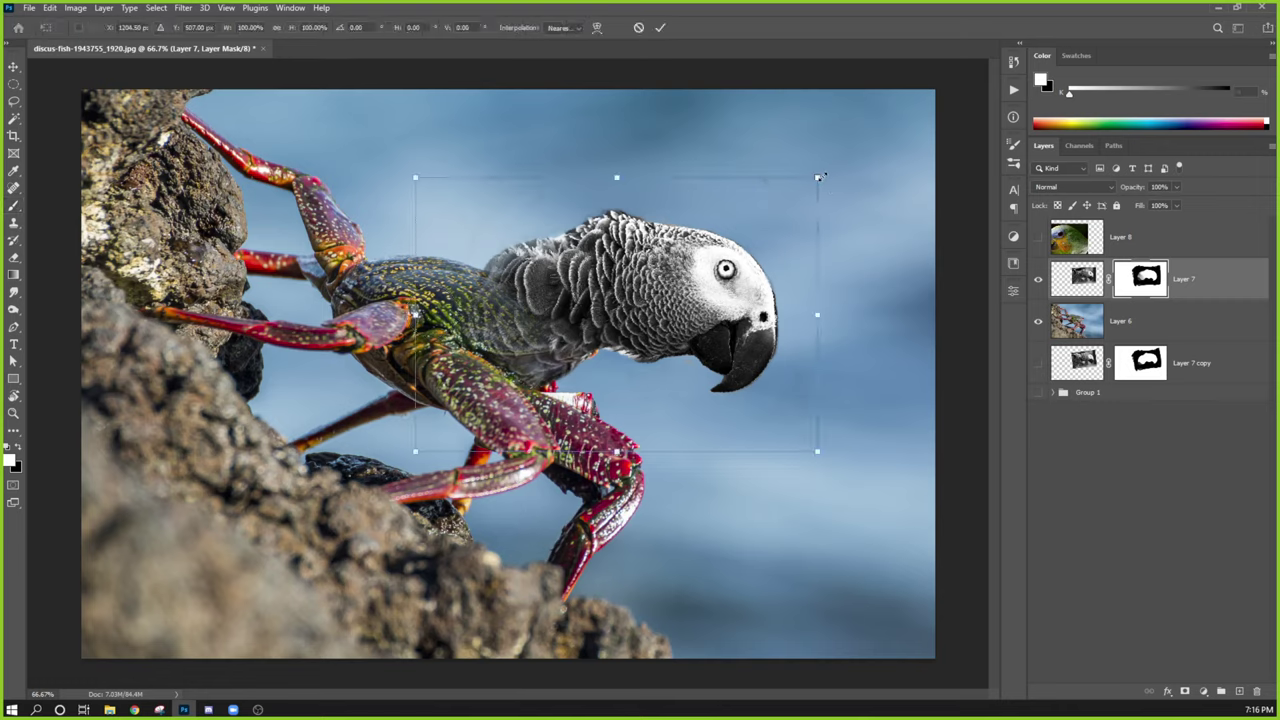
{"action": "left_click_drag", "start_coordinate": [820, 177], "coordinate": [780, 200]}
{"action": "left_click_drag", "start_coordinate": [794, 466], "coordinate": [800, 443]}
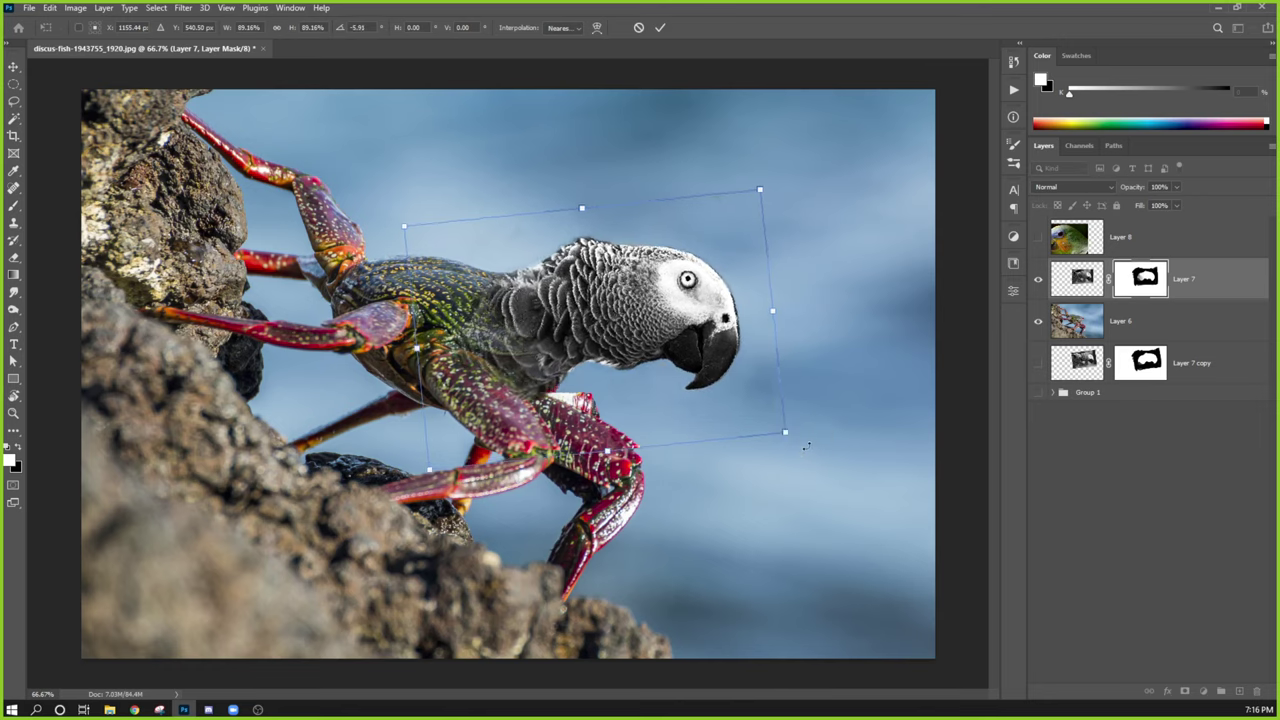
{"action": "key", "text": "Return"}
{"action": "key", "text": "b"}
{"action": "key", "text": "v"}
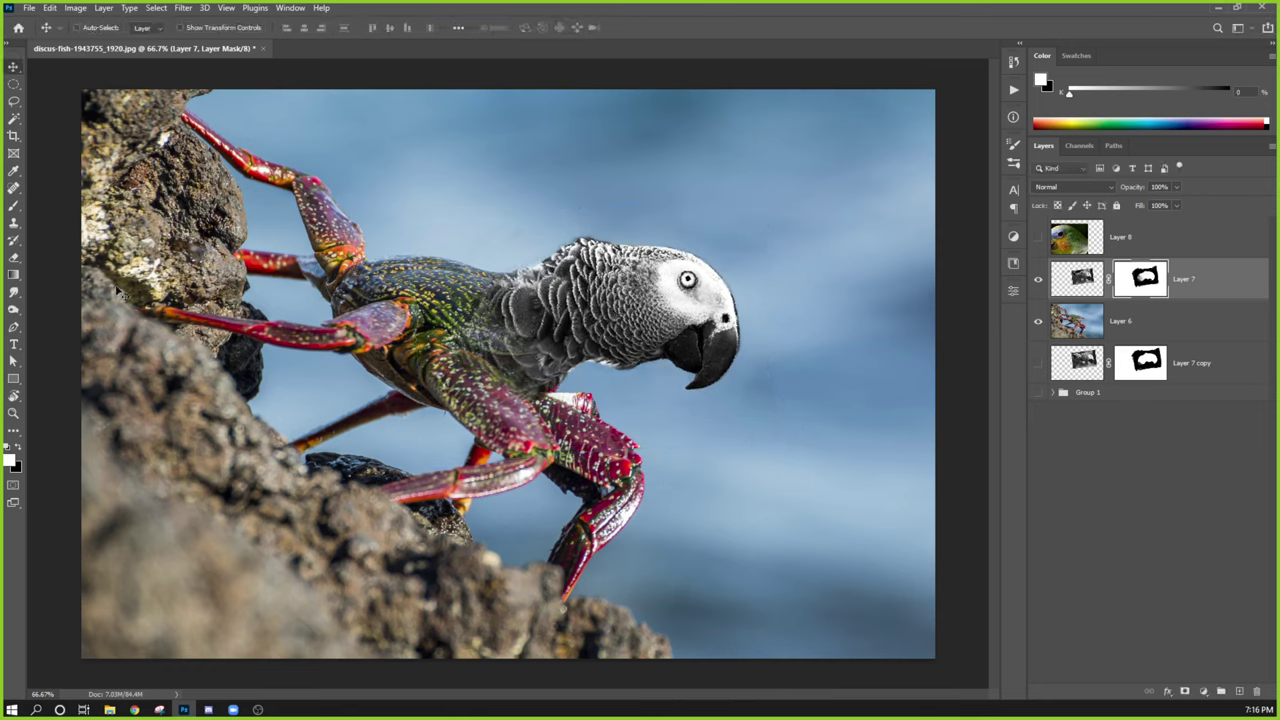
Shift Layer 7's parrot head up and right, then set up a larger black brush at 100% opacity.
{"action": "left_click", "coordinate": [14, 68]}
{"action": "left_click_drag", "start_coordinate": [658, 308], "coordinate": [706, 315]}
{"action": "key", "text": "b"}
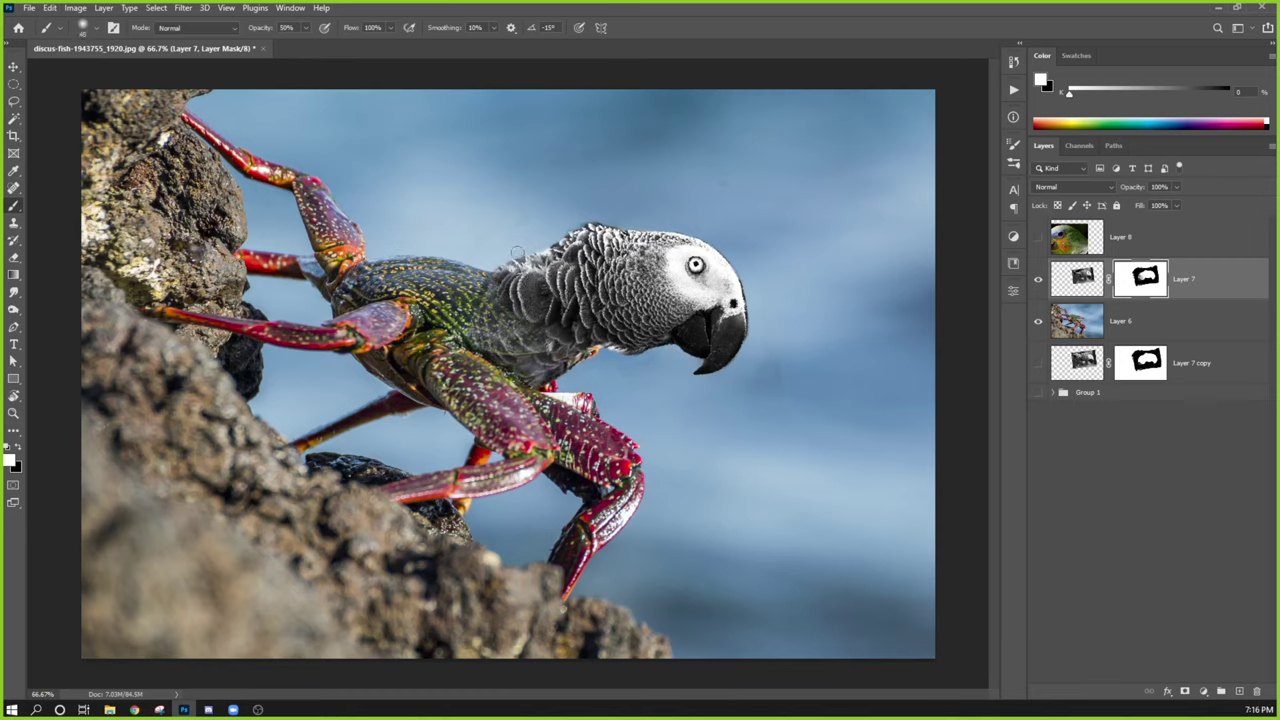
{"action": "key", "text": "x"}
{"action": "key", "text": "bracketright"}
{"action": "key", "text": "bracketright"}
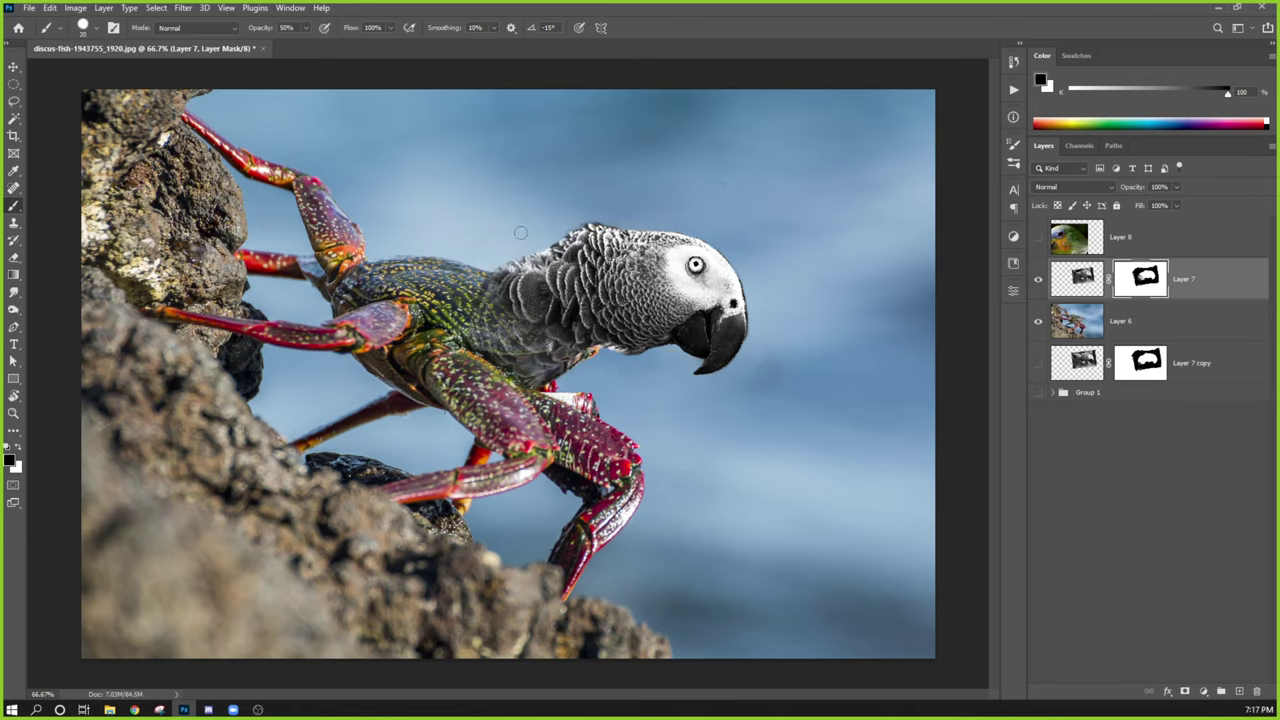
{"action": "key", "text": "0"}
{"action": "key", "text": "F5"}
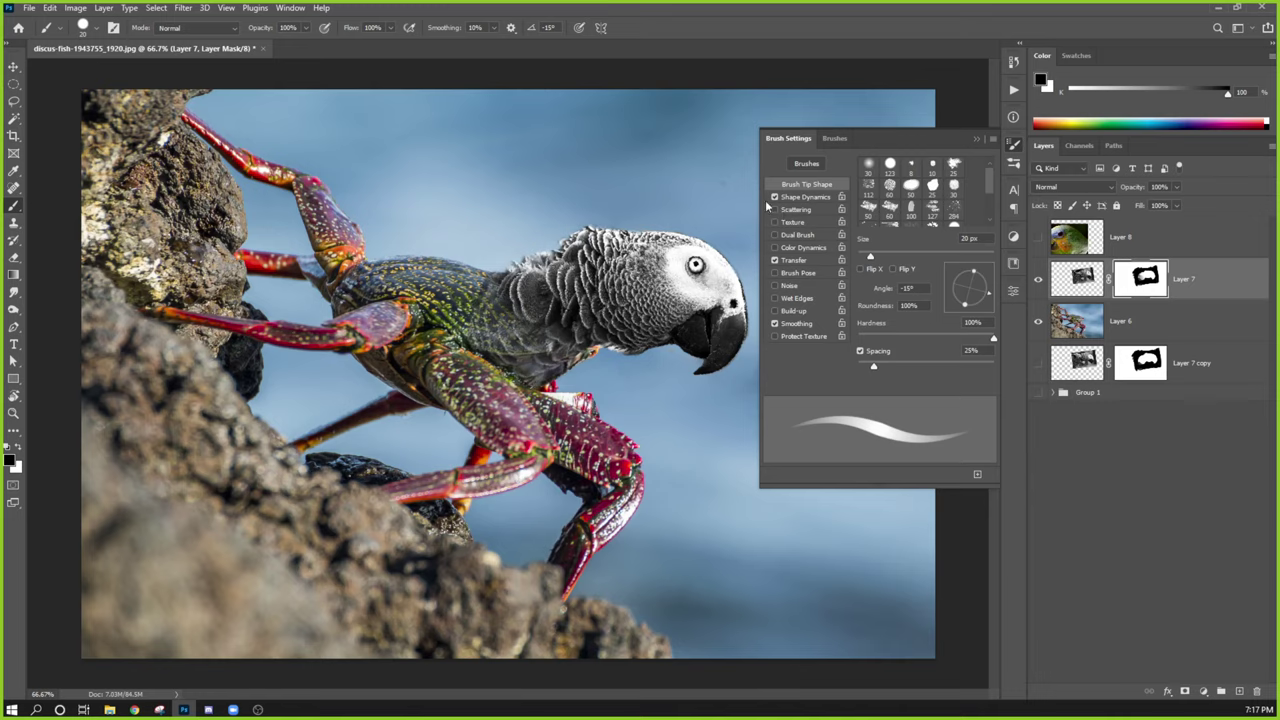
Choose the soft round 30 px brush tip and adjust the brush size.
{"action": "left_click", "coordinate": [932, 166]}
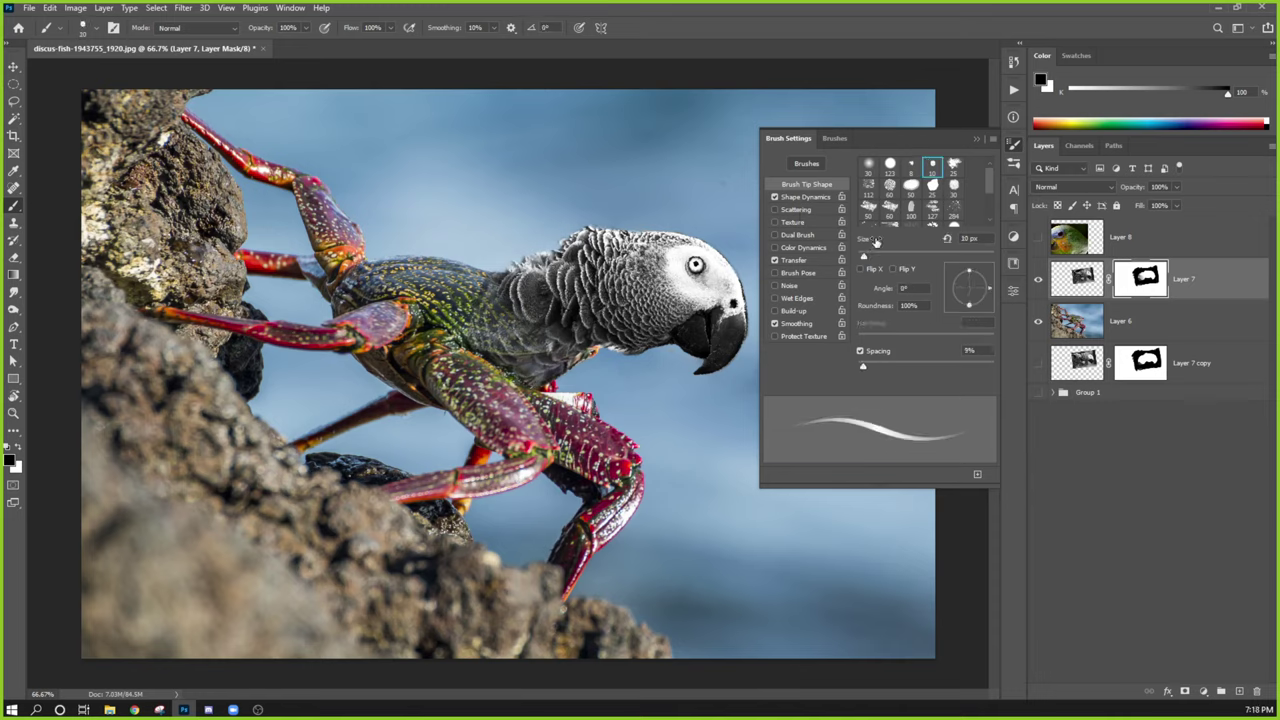
{"action": "left_click", "coordinate": [975, 139]}
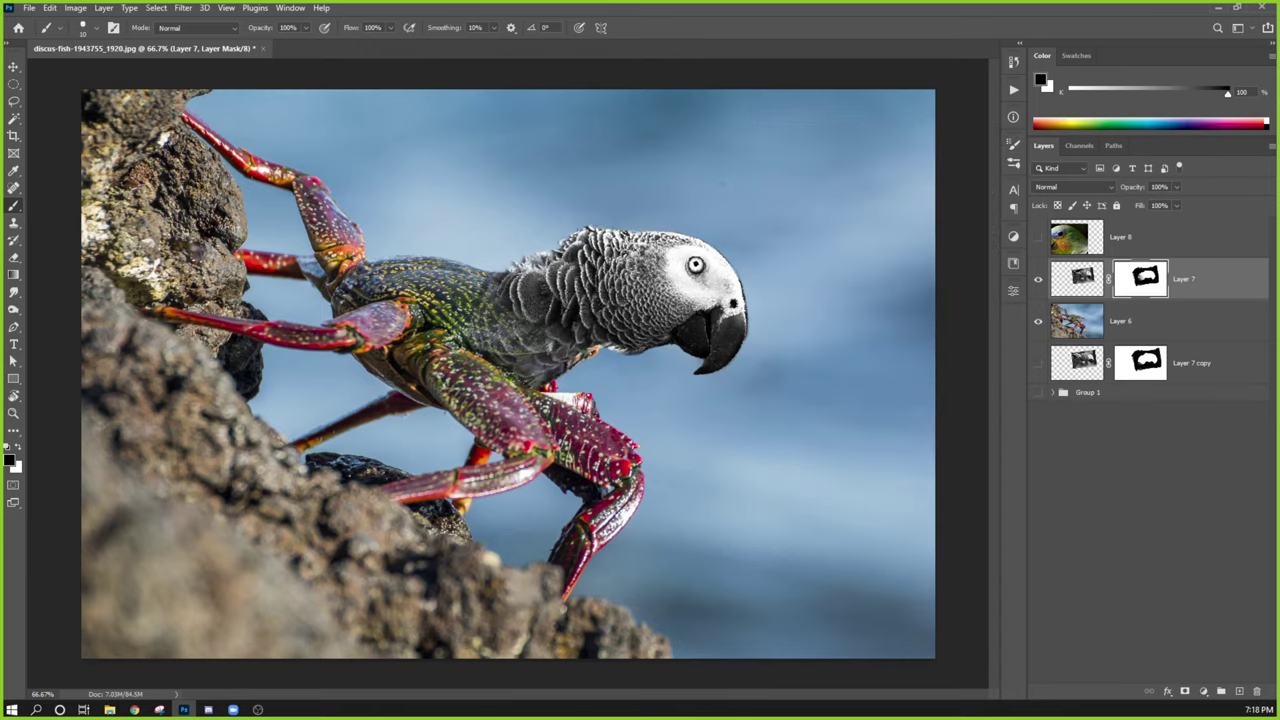
{"action": "key", "text": "bracketright"}
{"action": "key", "text": "F5"}
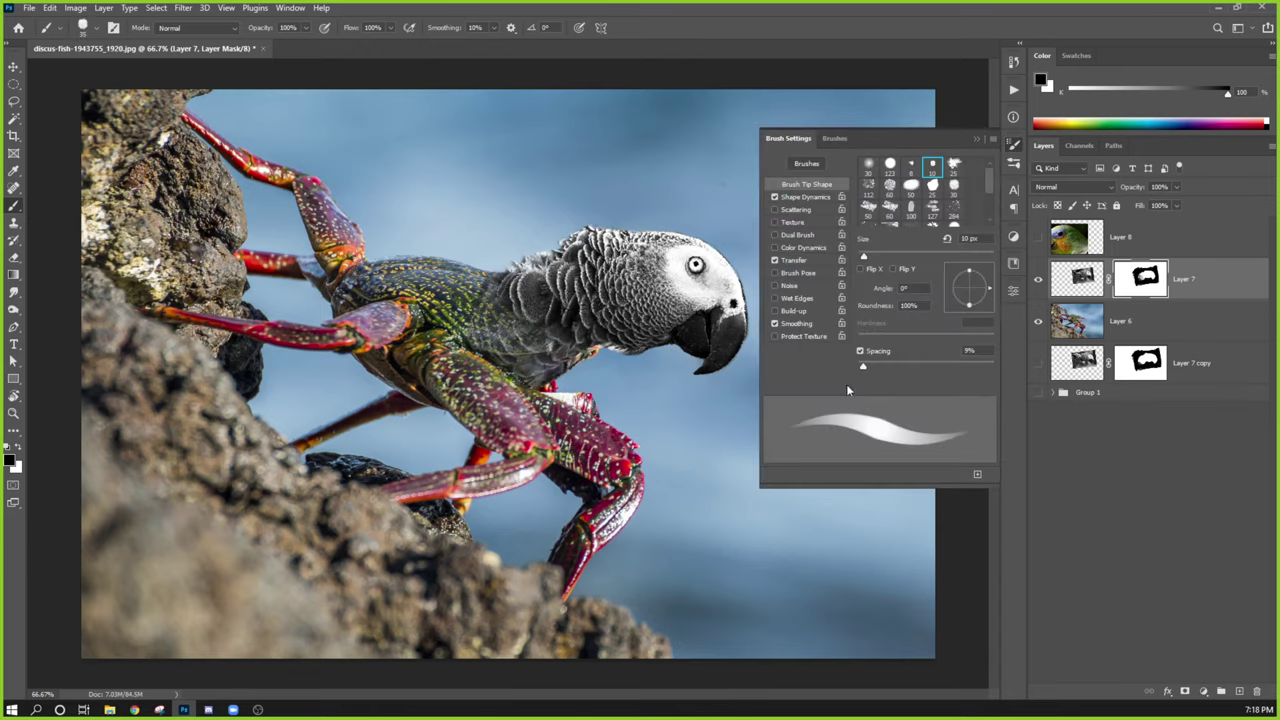
{"action": "left_click", "coordinate": [870, 167]}
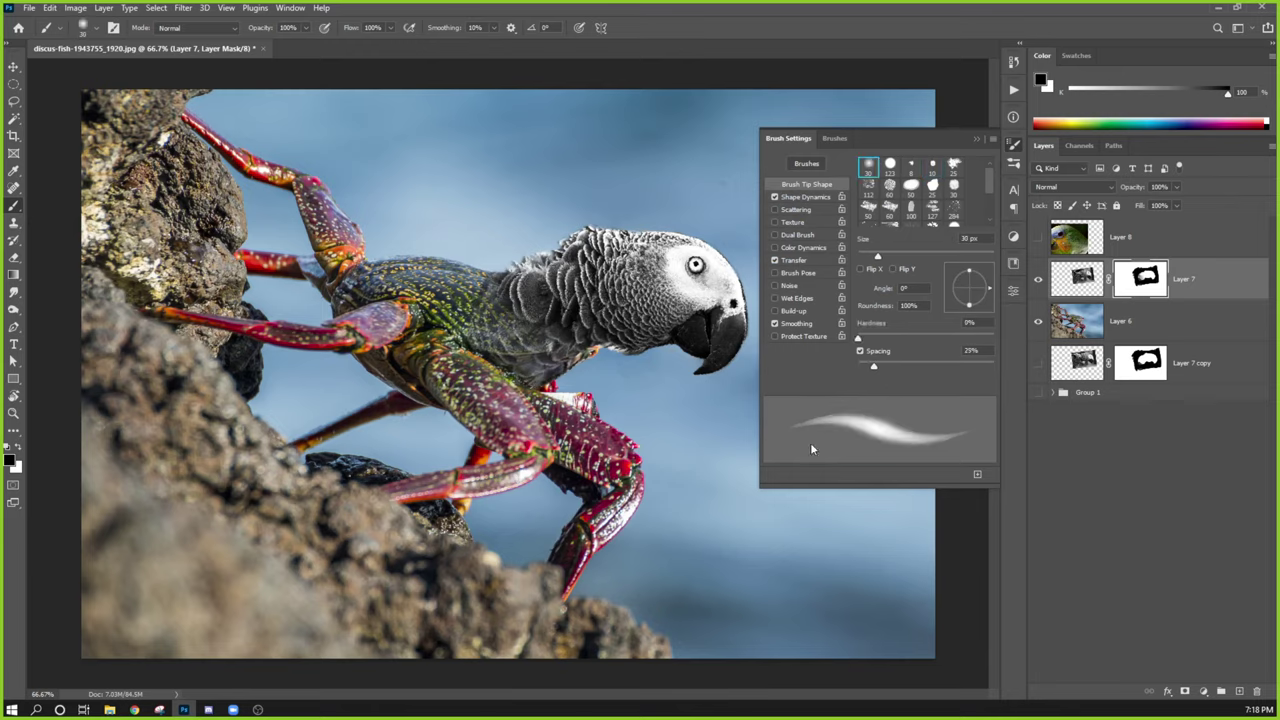
{"action": "left_click", "coordinate": [977, 140]}
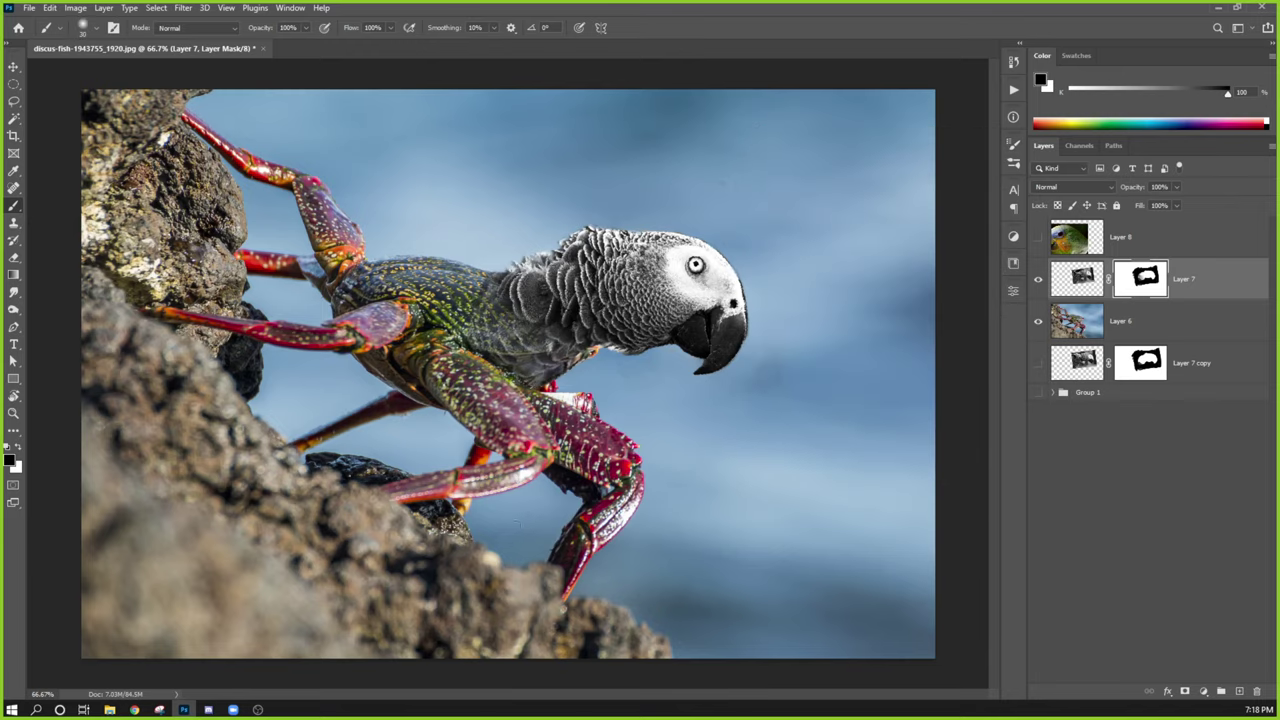
{"action": "key", "text": "bracketright"}
{"action": "key", "text": "bracketright"}
Nudge the parrot head slightly, then target Layer 7's pixels instead of its mask.
{"action": "key", "text": "v"}
{"action": "mouse_move", "coordinate": [646, 291]}
{"action": "left_mouse_down"}
{"action": "mouse_move", "coordinate": [686, 277]}
{"action": "mouse_move", "coordinate": [647, 293]}
{"action": "left_mouse_up"}
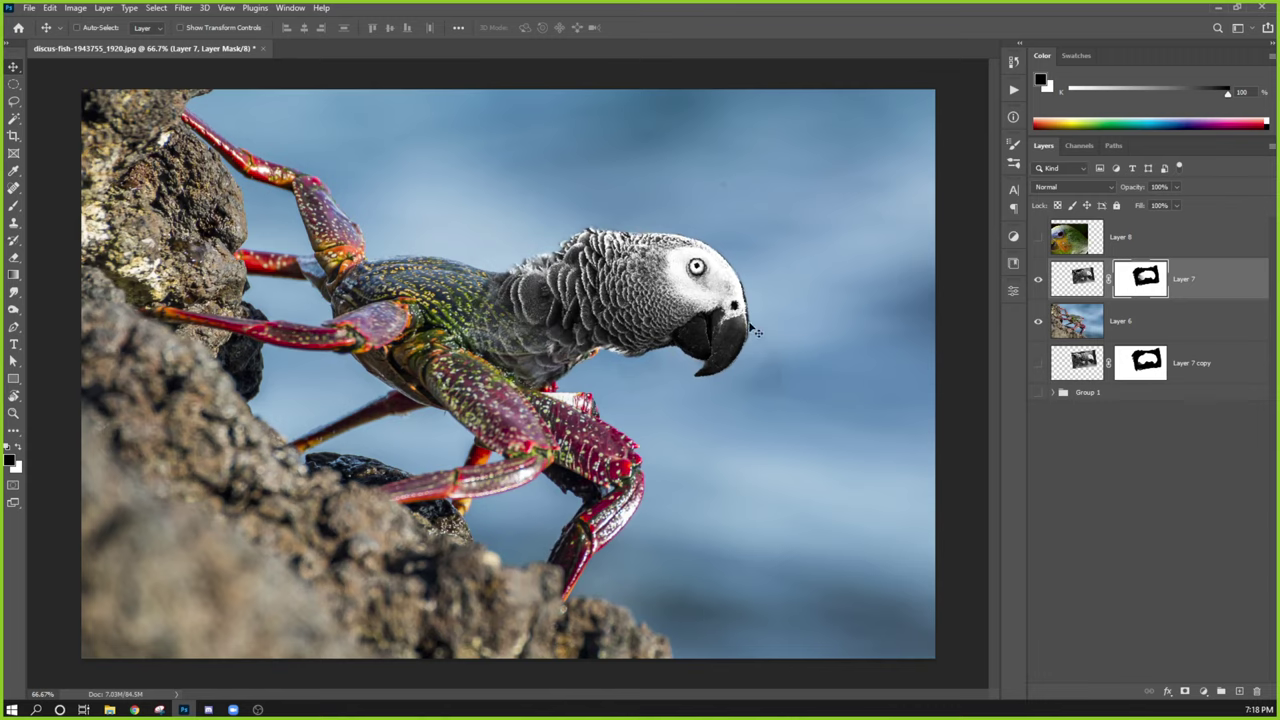
{"action": "key", "text": "b"}
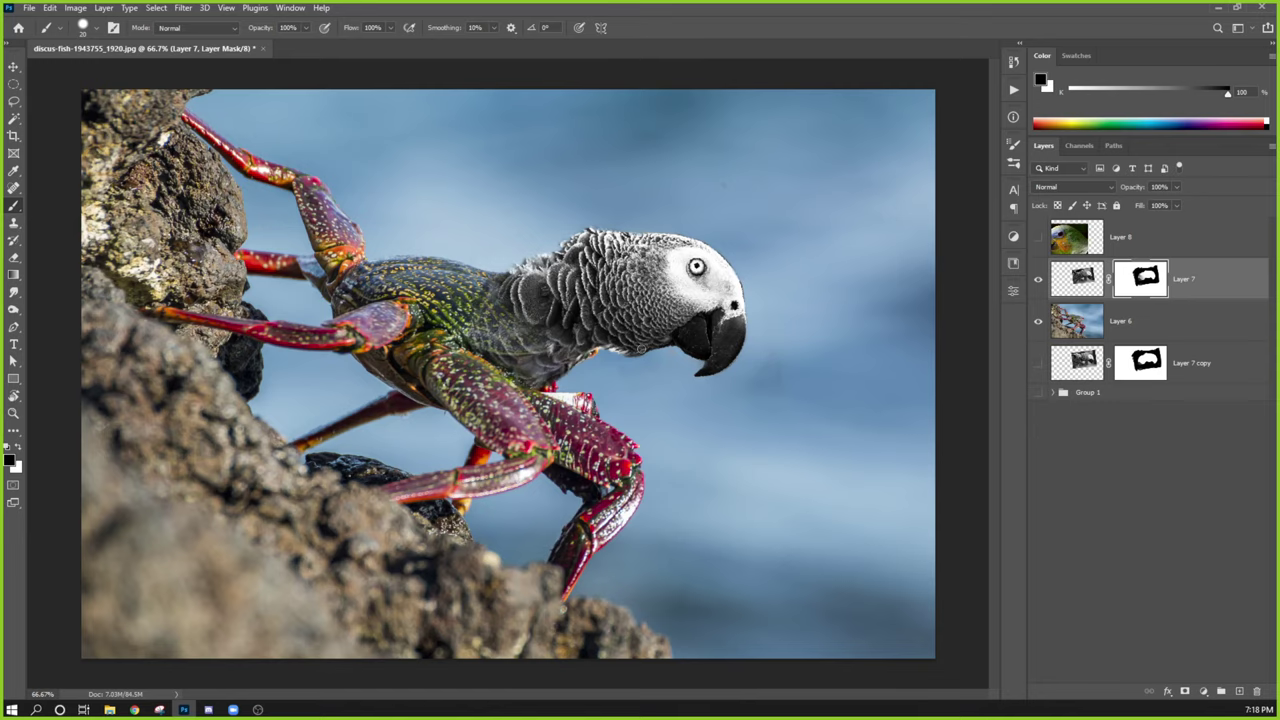
{"action": "key", "text": "ctrl+2"}
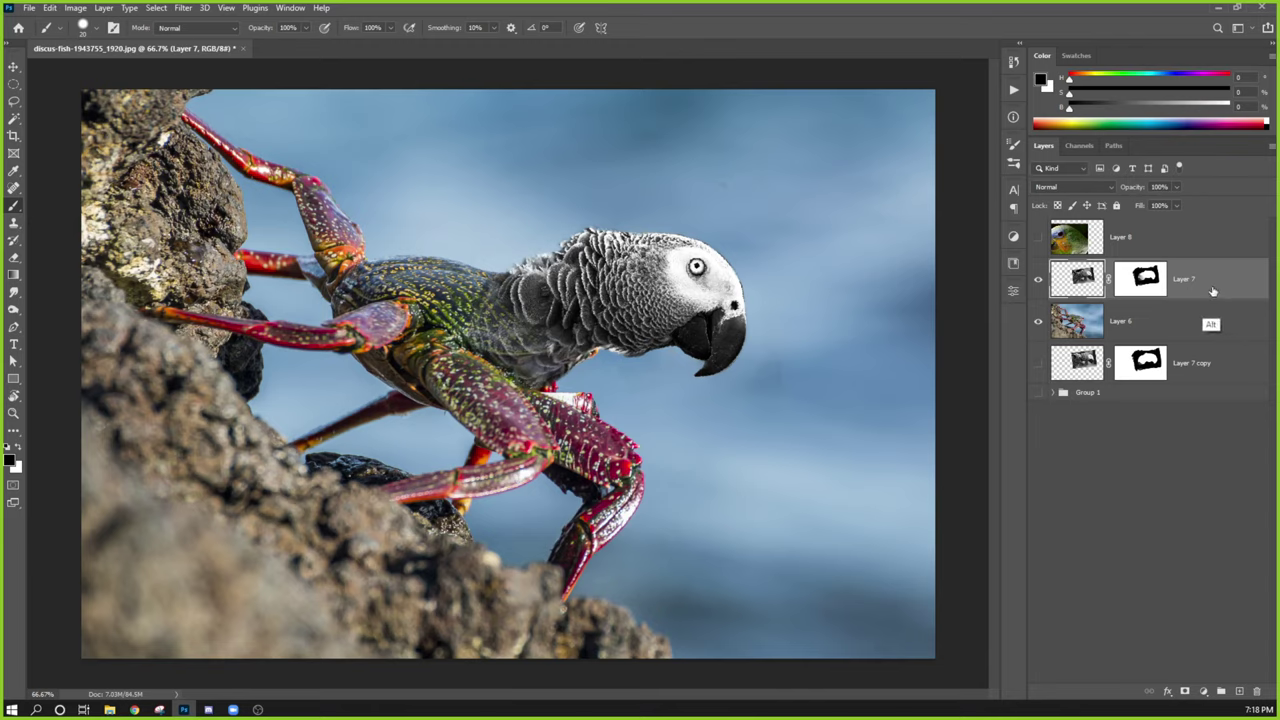
Duplicate Layer 7 as a hidden backup, Layer 7 copy 2, and reselect Layer 7.
{"action": "left_click_drag", "start_coordinate": [1212, 290], "coordinate": [1205, 342]}
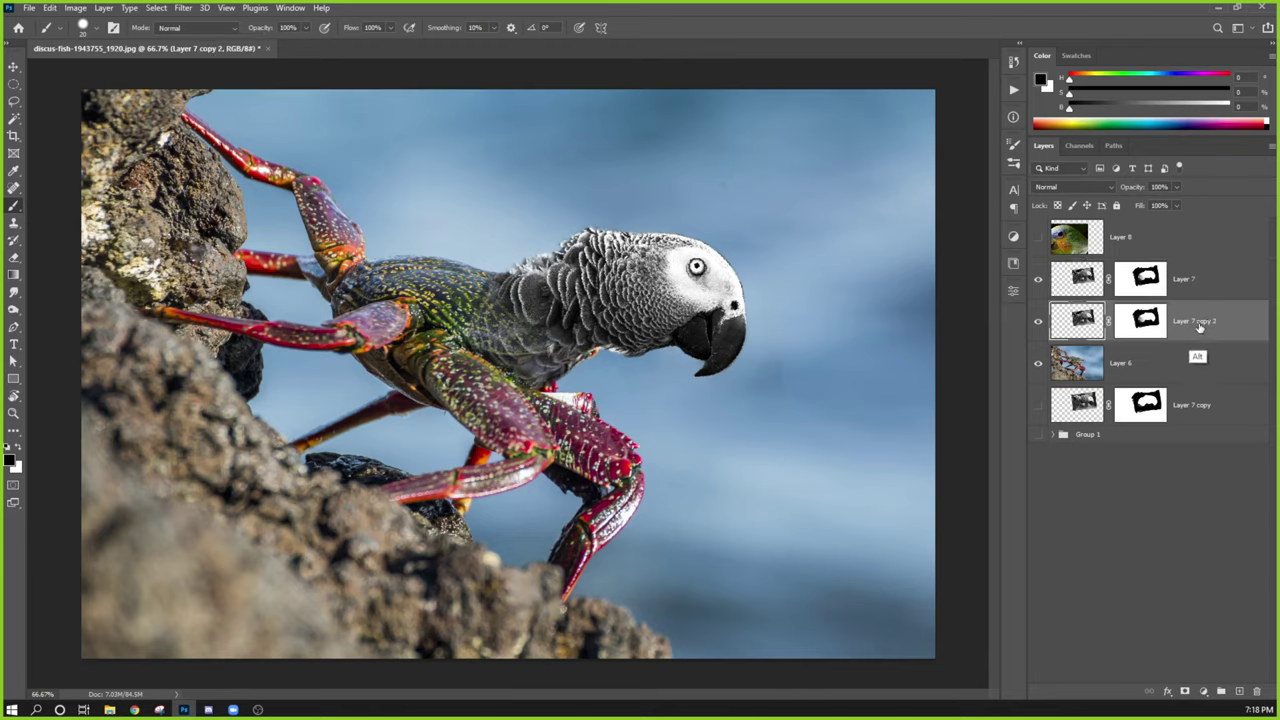
{"action": "left_click", "coordinate": [1037, 322]}
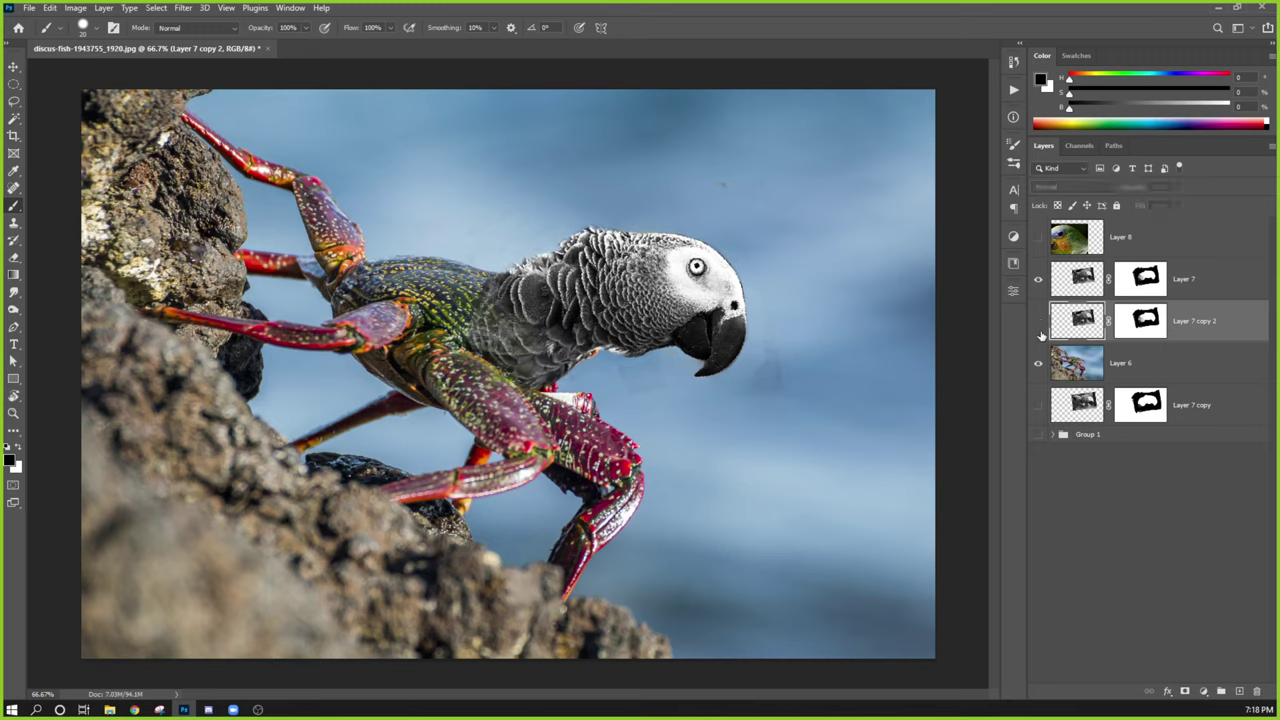
{"action": "left_click", "coordinate": [1073, 287]}
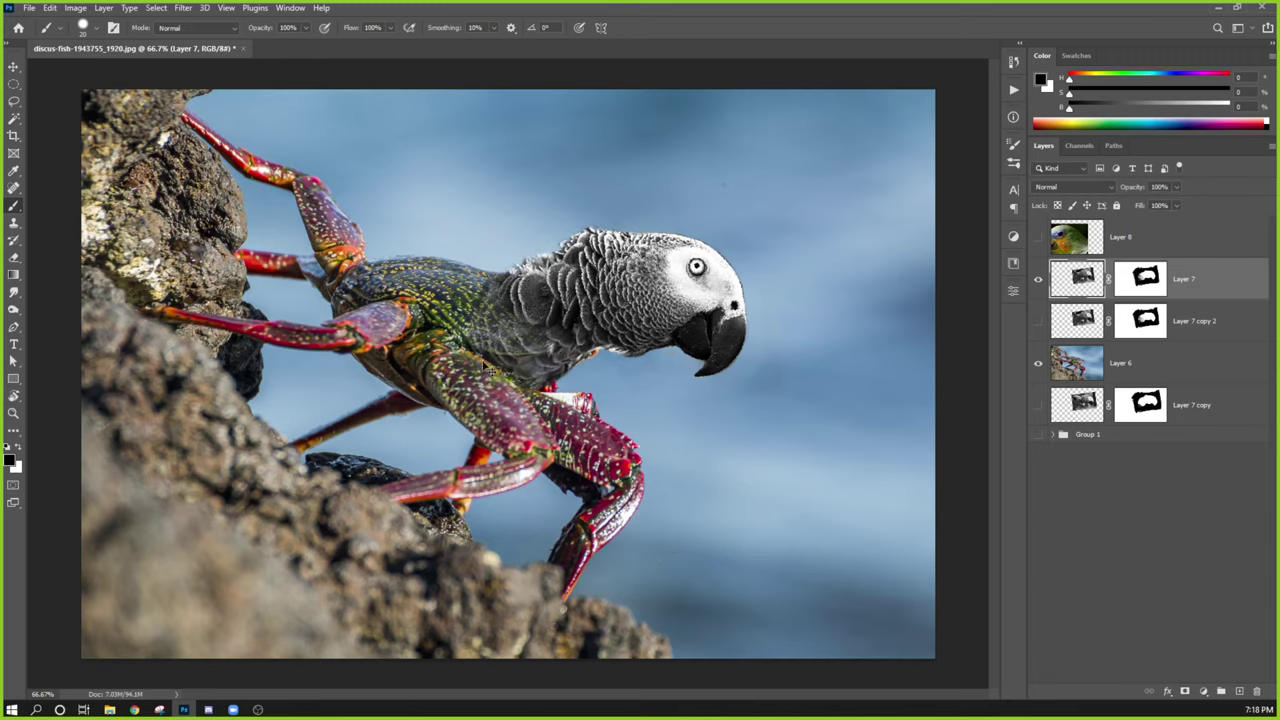
Warp Layer 7, bending the crab's legs and reshaping the parrot head, and commit it.
{"action": "key", "text": "ctrl+t"}
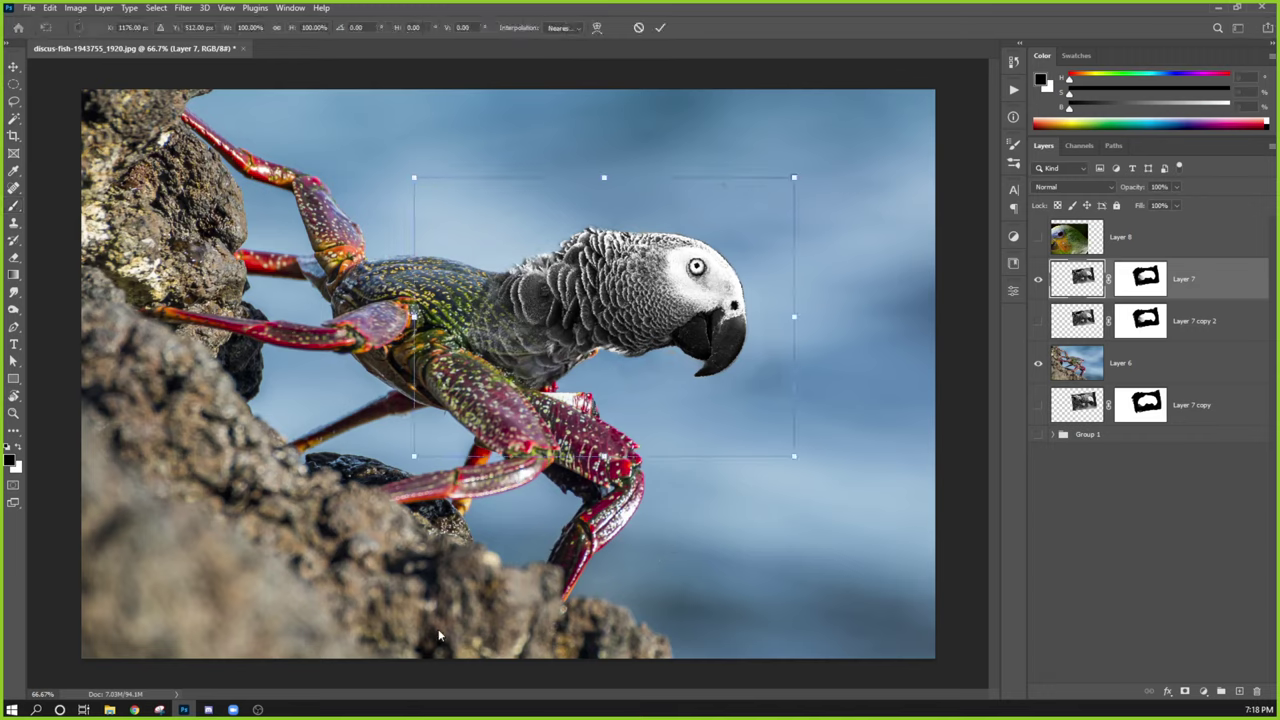
{"action": "right_click", "coordinate": [577, 348]}
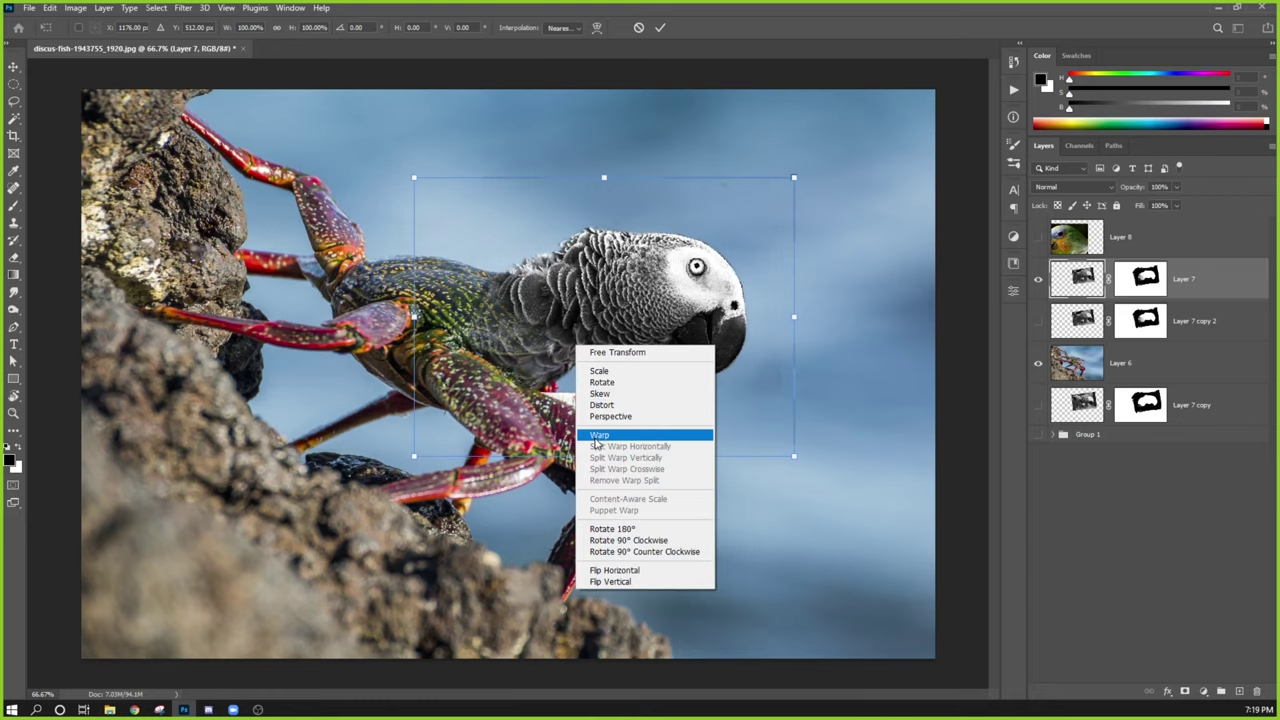
{"action": "left_click", "coordinate": [597, 436]}
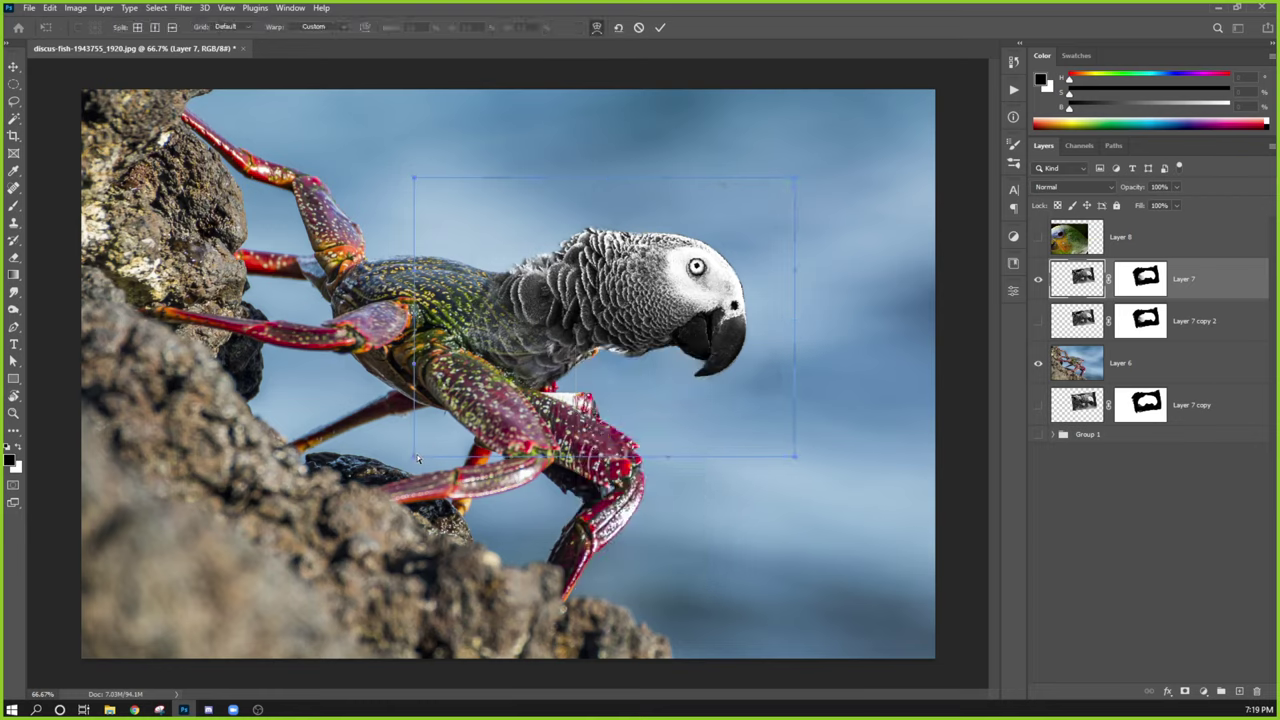
{"action": "left_click_drag", "start_coordinate": [417, 454], "coordinate": [389, 487]}
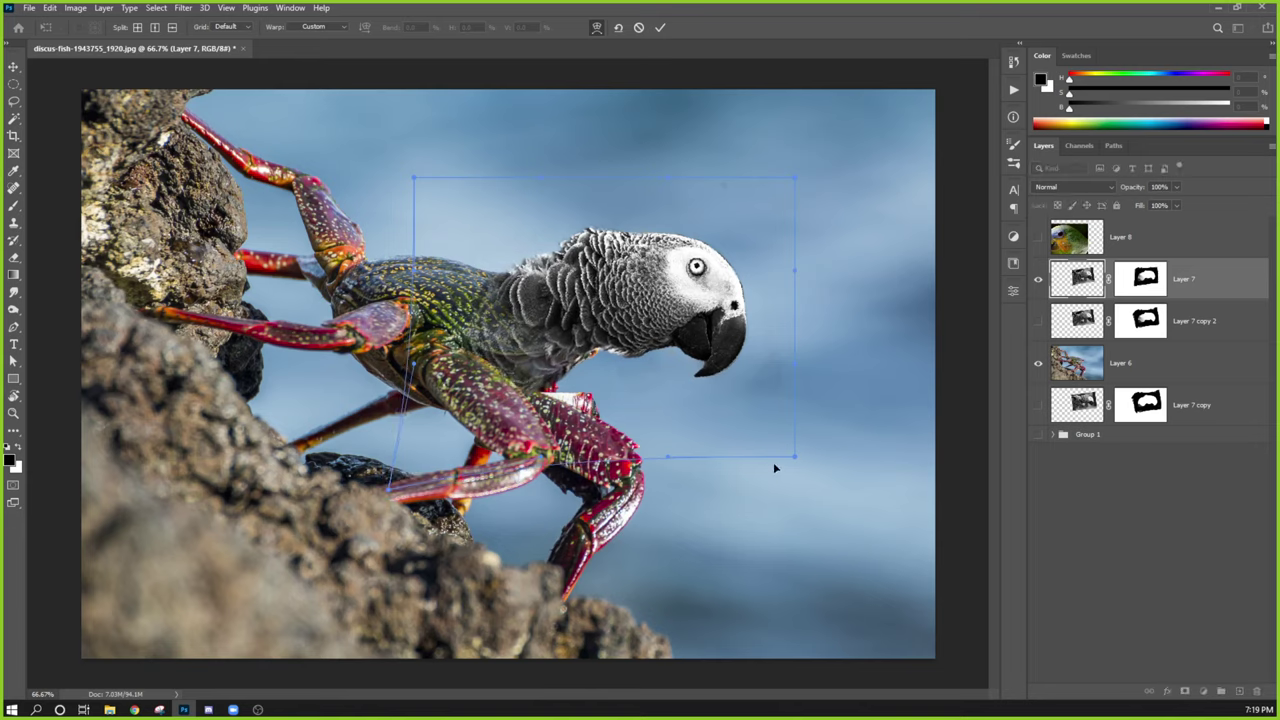
{"action": "left_click_drag", "start_coordinate": [792, 459], "coordinate": [797, 413]}
{"action": "left_click_drag", "start_coordinate": [685, 270], "coordinate": [671, 296]}
{"action": "mouse_move", "coordinate": [543, 250]}
{"action": "left_mouse_down"}
{"action": "mouse_move", "coordinate": [528, 252]}
{"action": "mouse_move", "coordinate": [565, 256]}
{"action": "left_mouse_up"}
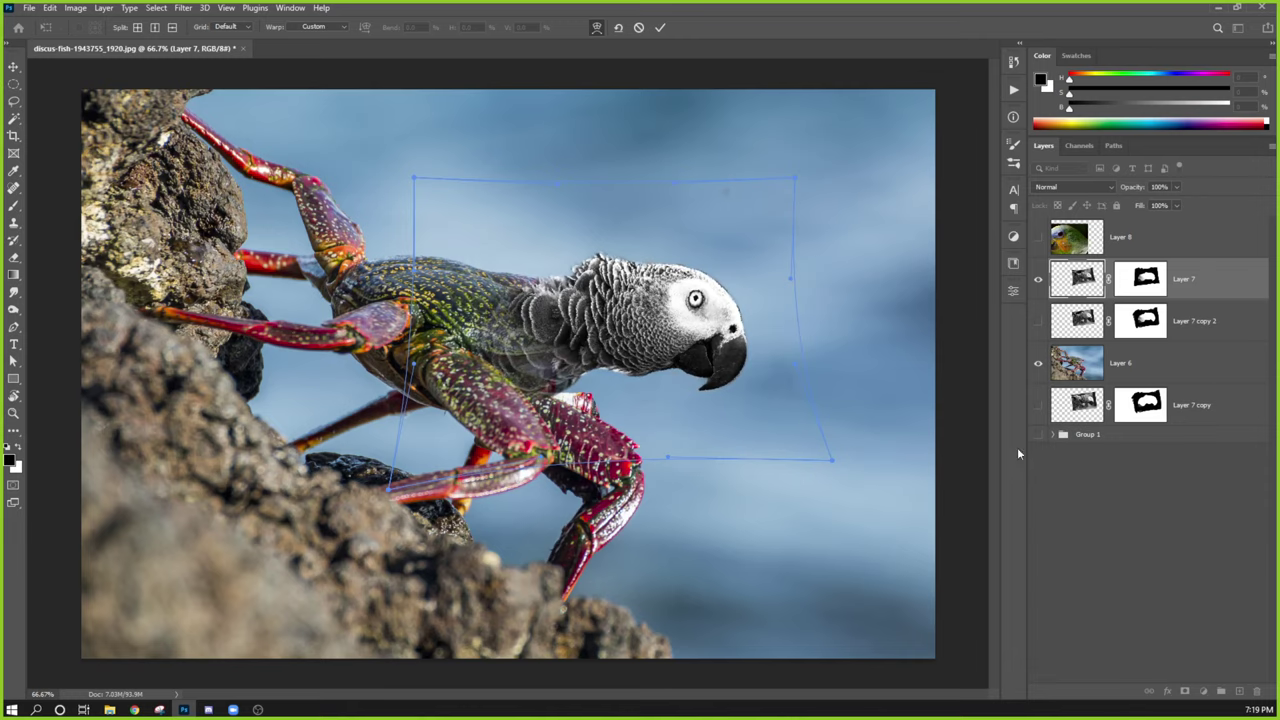
{"action": "left_click_drag", "start_coordinate": [826, 464], "coordinate": [774, 527]}
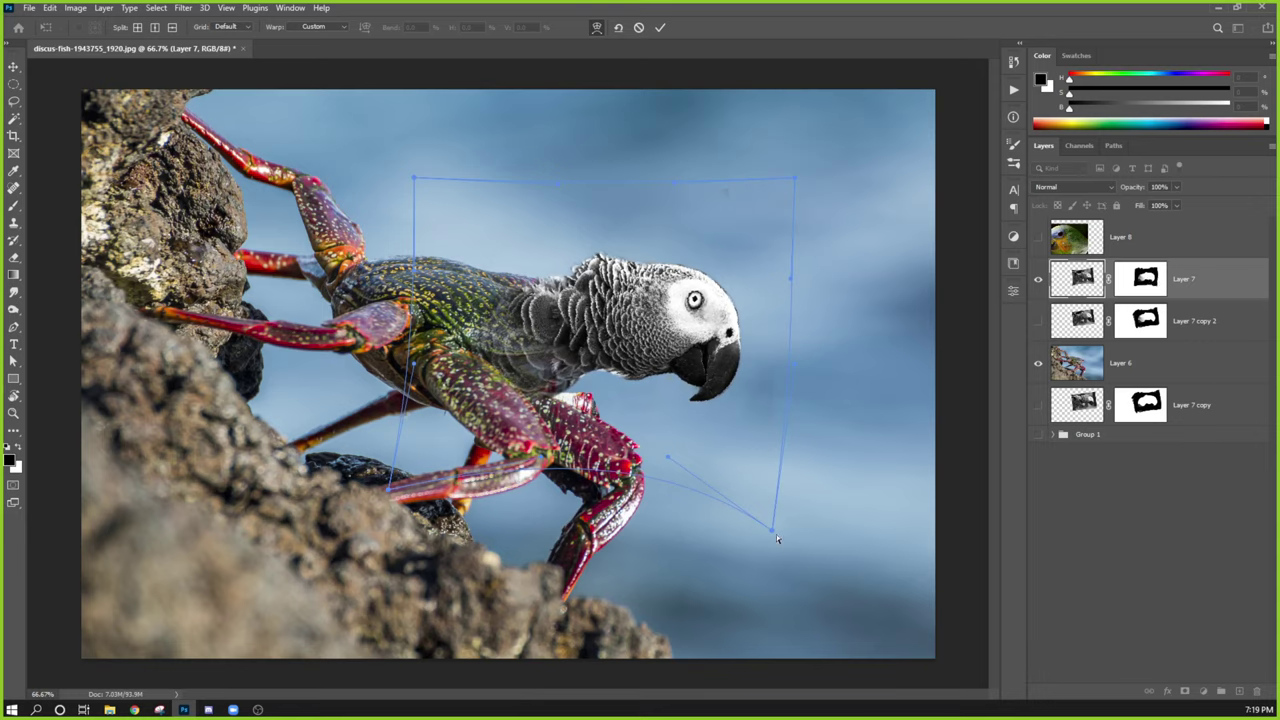
{"action": "left_click_drag", "start_coordinate": [774, 530], "coordinate": [812, 432]}
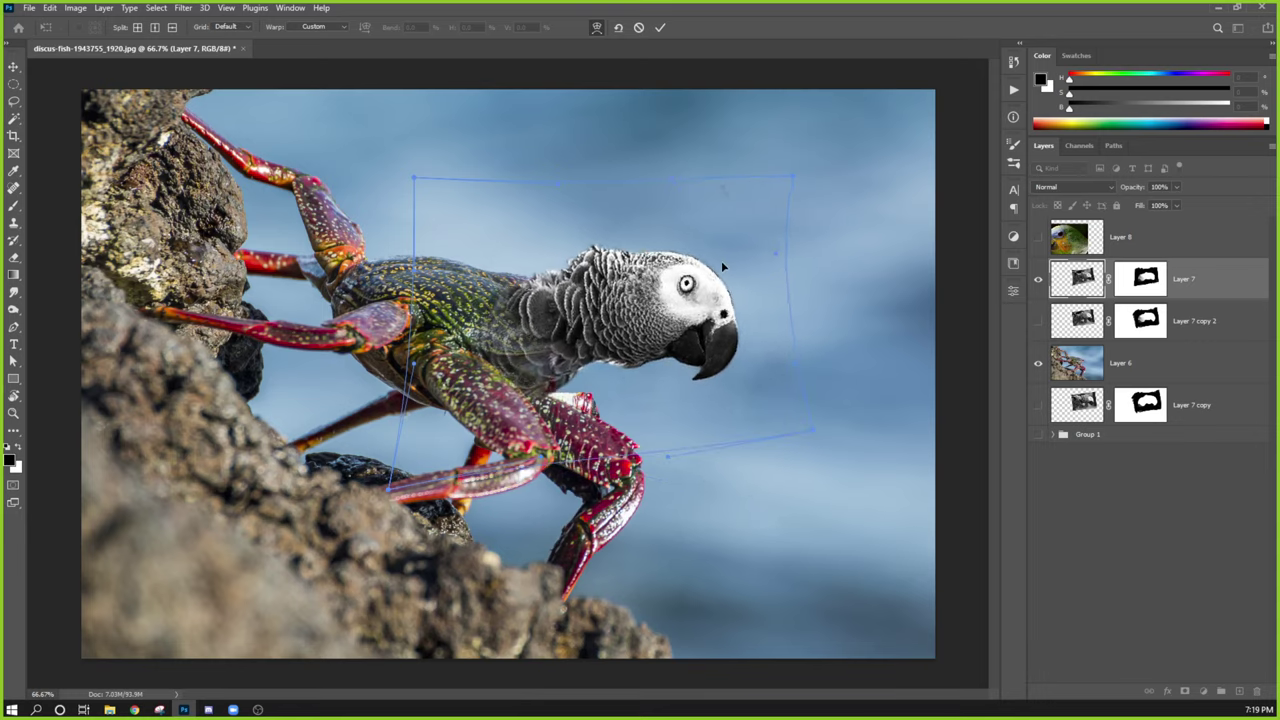
{"action": "mouse_move", "coordinate": [723, 267]}
{"action": "left_mouse_down"}
{"action": "mouse_move", "coordinate": [748, 252]}
{"action": "mouse_move", "coordinate": [732, 272]}
{"action": "left_mouse_up"}
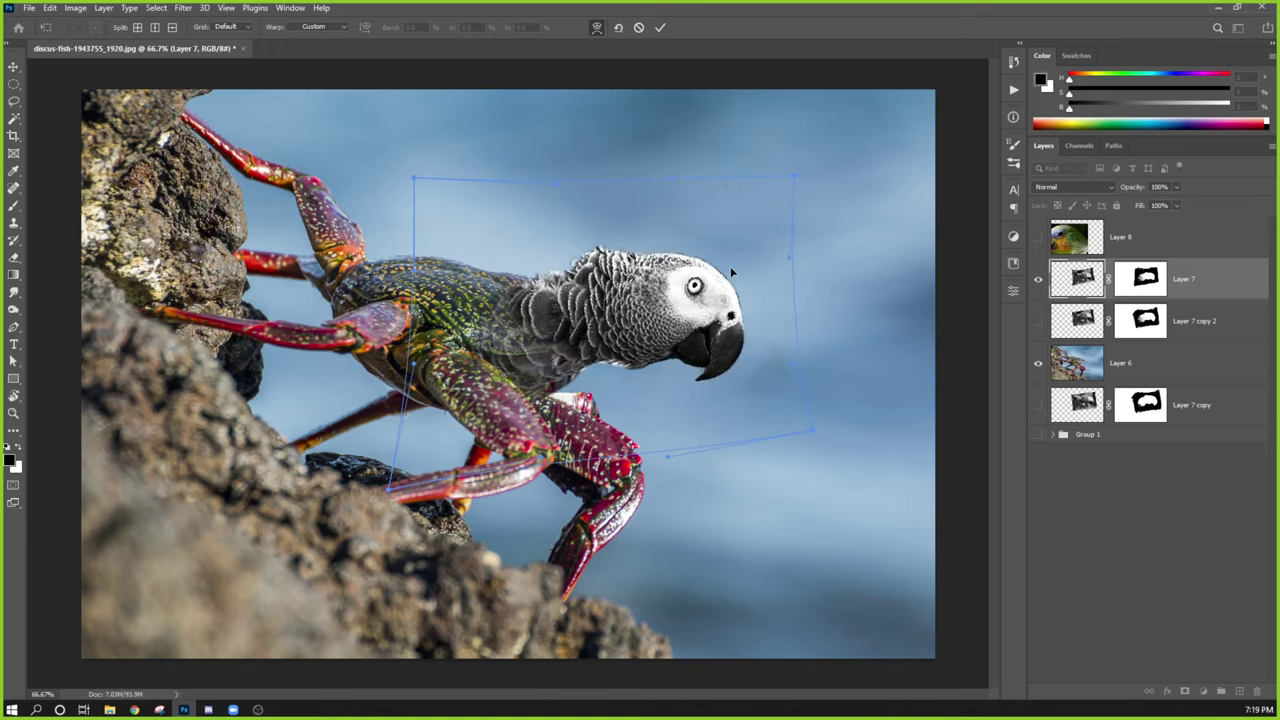
{"action": "key", "text": "Return"}
{"action": "key", "text": "b"}
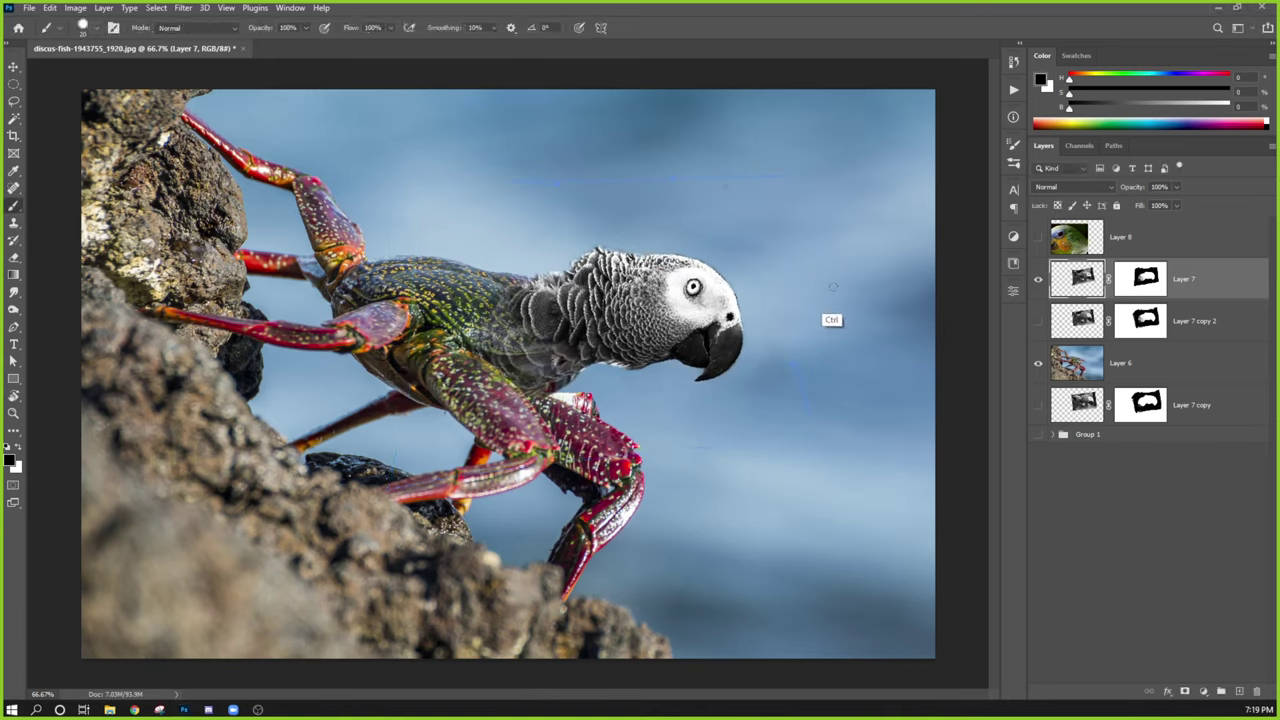
{"action": "key", "text": "ctrl+t"}
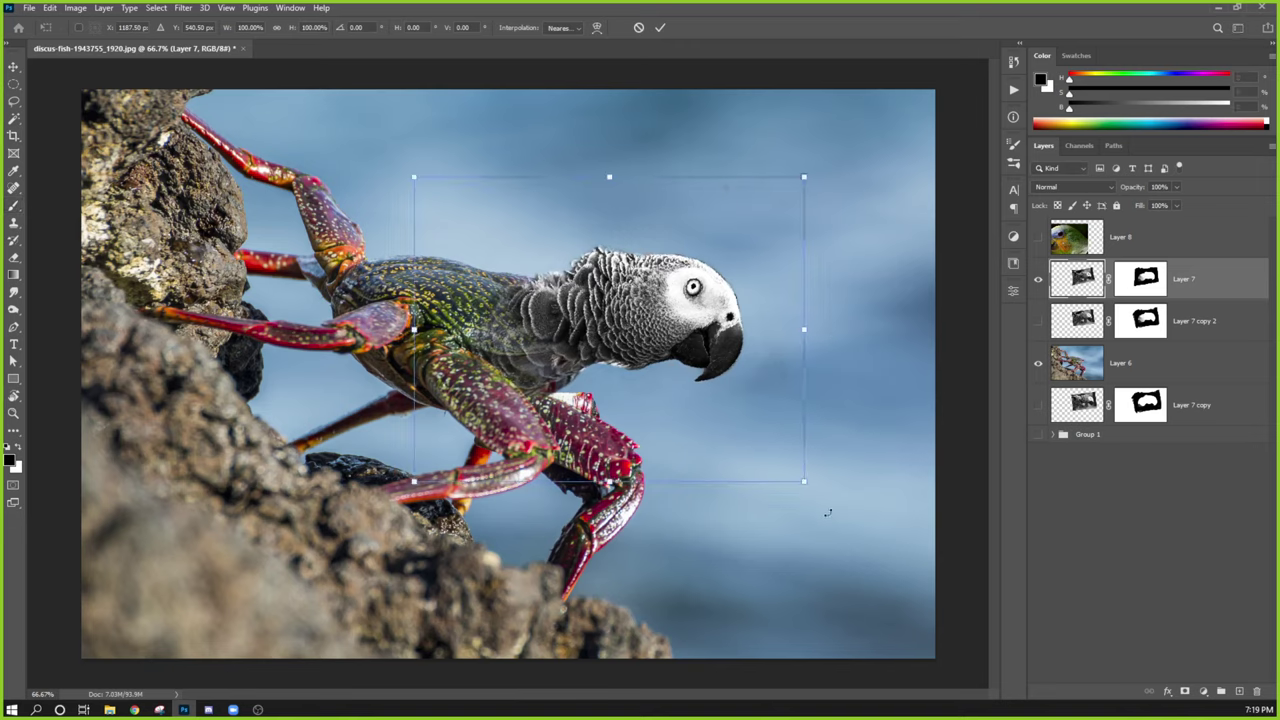
Tilt the parrot head upward and move it up and slightly left.
{"action": "left_click_drag", "start_coordinate": [827, 513], "coordinate": [823, 443]}
{"action": "key", "text": "Return"}
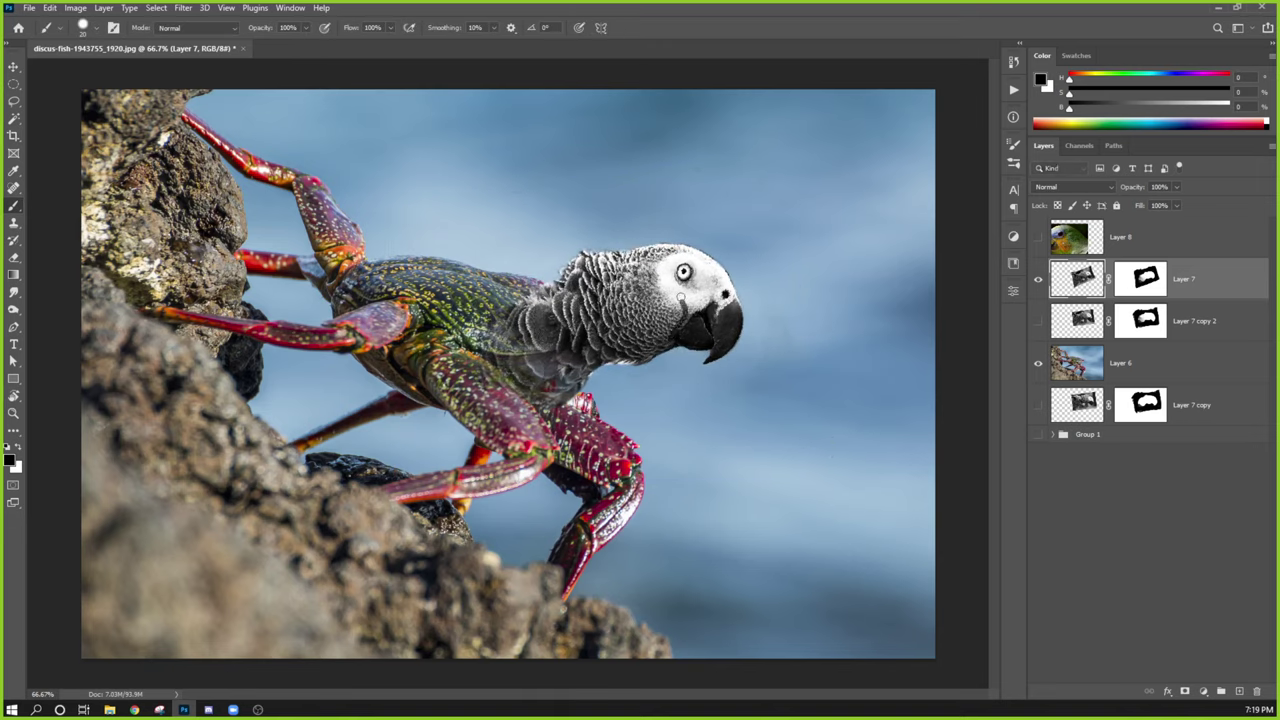
{"action": "key", "text": "v"}
{"action": "mouse_move", "coordinate": [680, 340]}
{"action": "left_mouse_down"}
{"action": "mouse_move", "coordinate": [696, 286]}
{"action": "mouse_move", "coordinate": [671, 315]}
{"action": "left_mouse_up"}
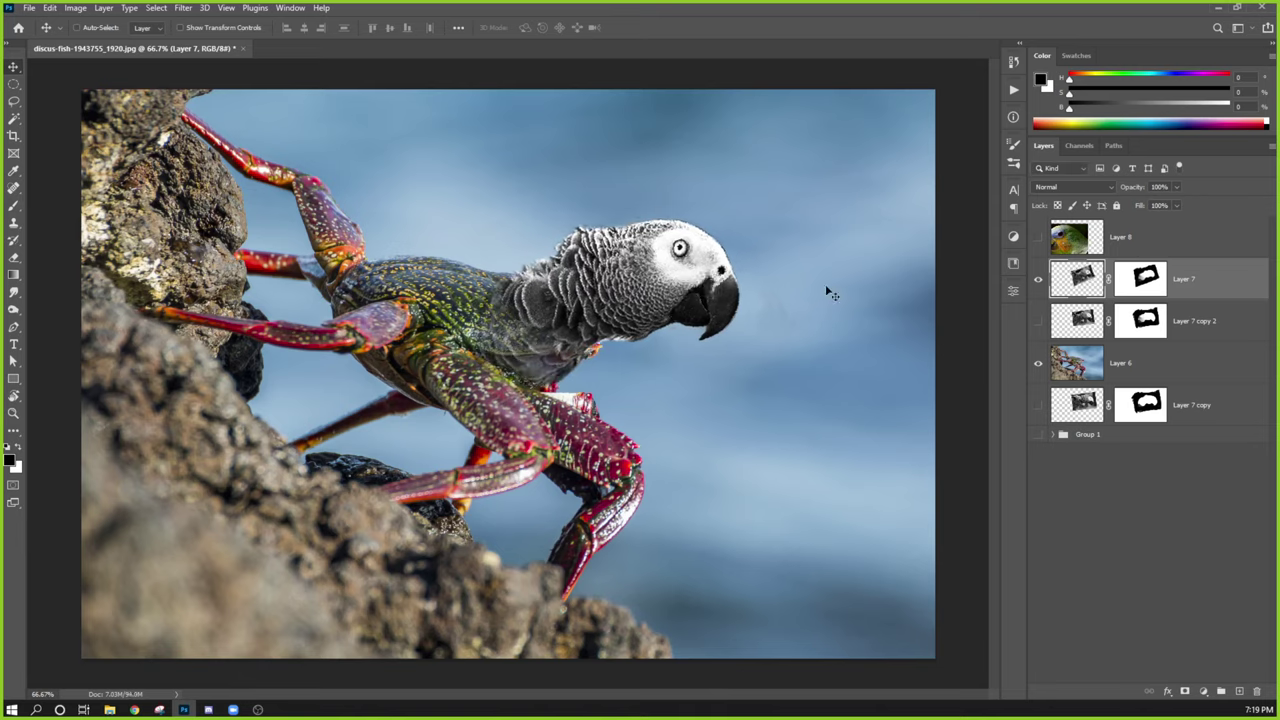
Compare Layer 7 with Layer 7 copy 2, keeping the smaller parrot head visible.
{"action": "left_click", "coordinate": [1037, 280]}
{"action": "left_click", "coordinate": [1037, 321]}
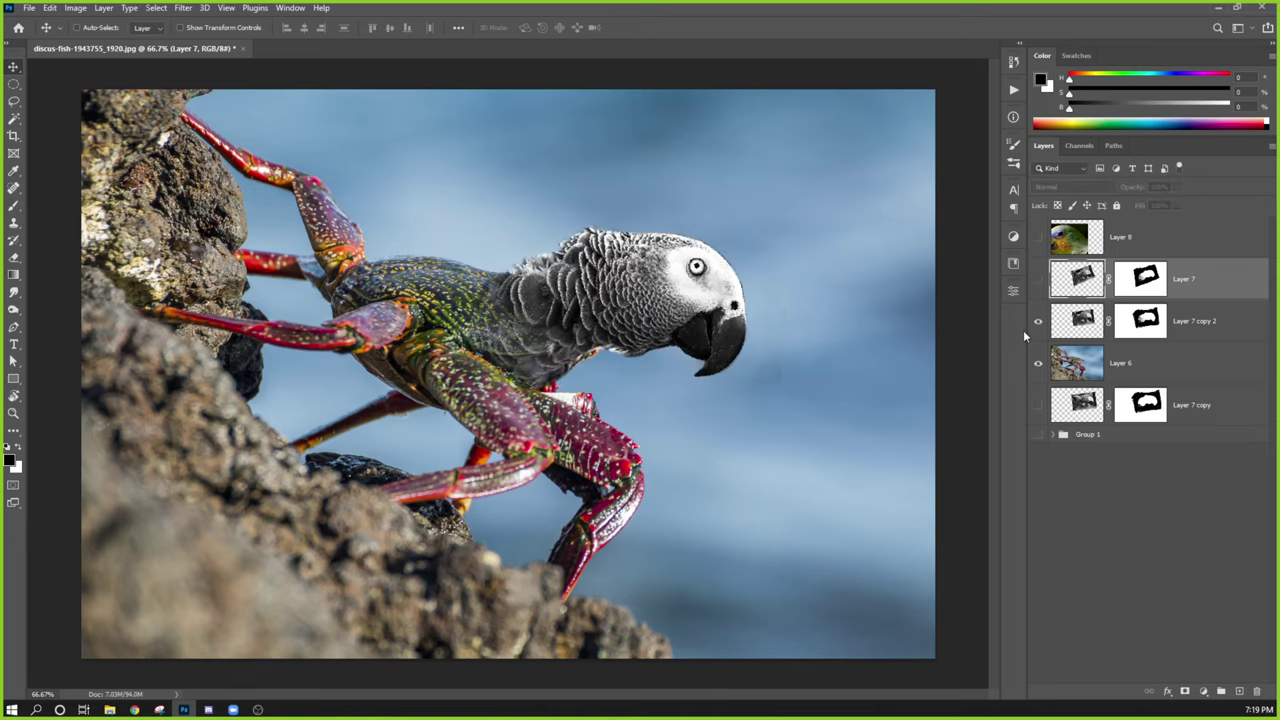
{"action": "left_click", "coordinate": [1037, 321]}
{"action": "left_click", "coordinate": [1037, 280]}
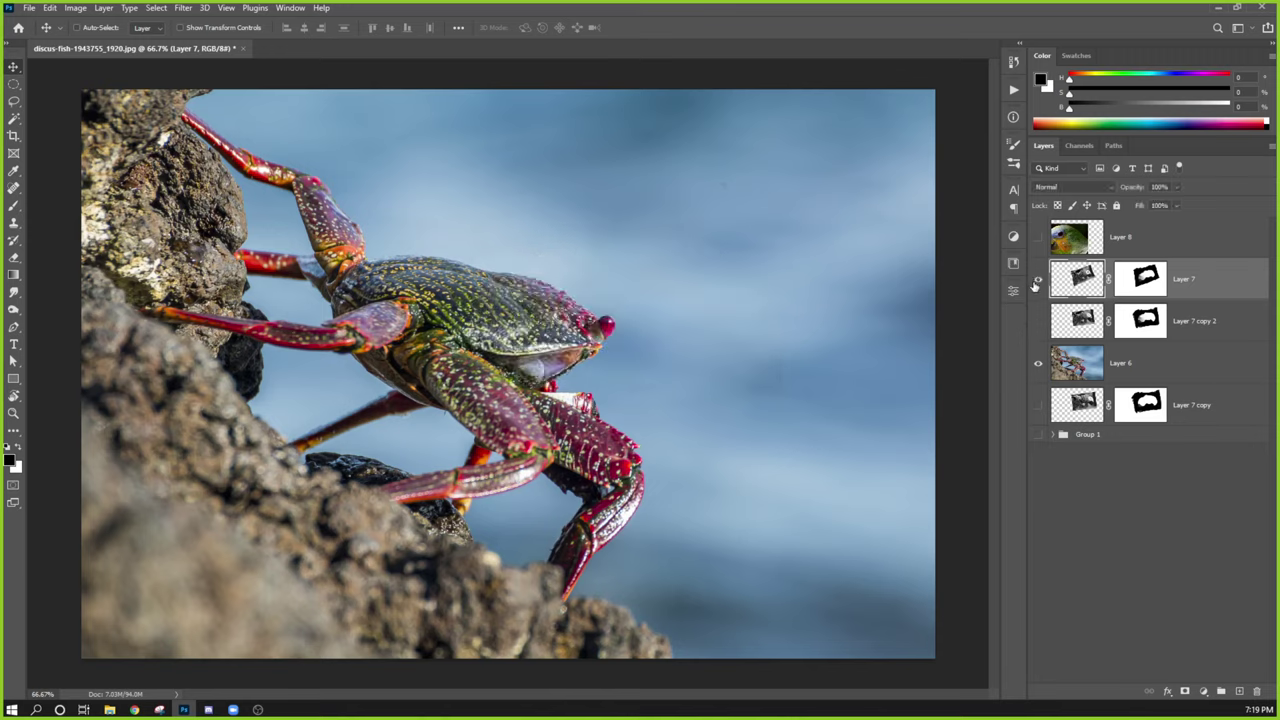
{"action": "left_click", "coordinate": [1037, 280]}
{"action": "left_click", "coordinate": [1037, 321]}
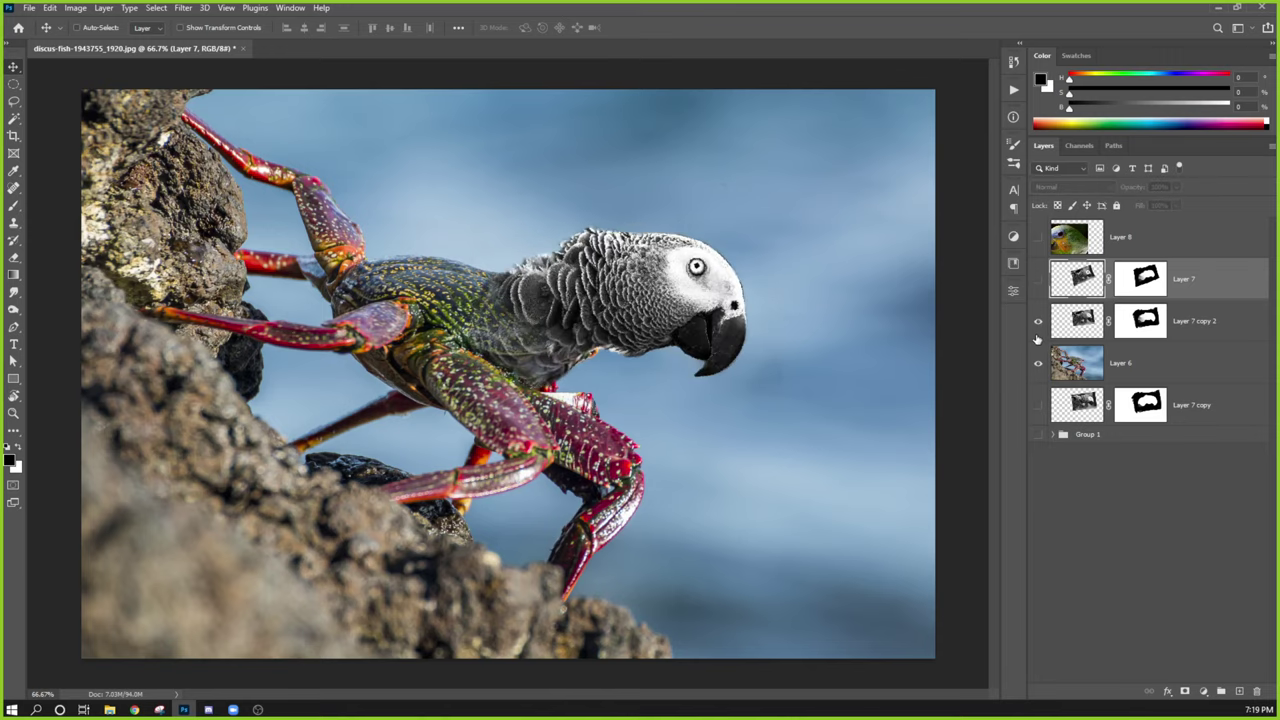
{"action": "left_click", "coordinate": [1037, 321]}
{"action": "left_click", "coordinate": [1037, 280]}
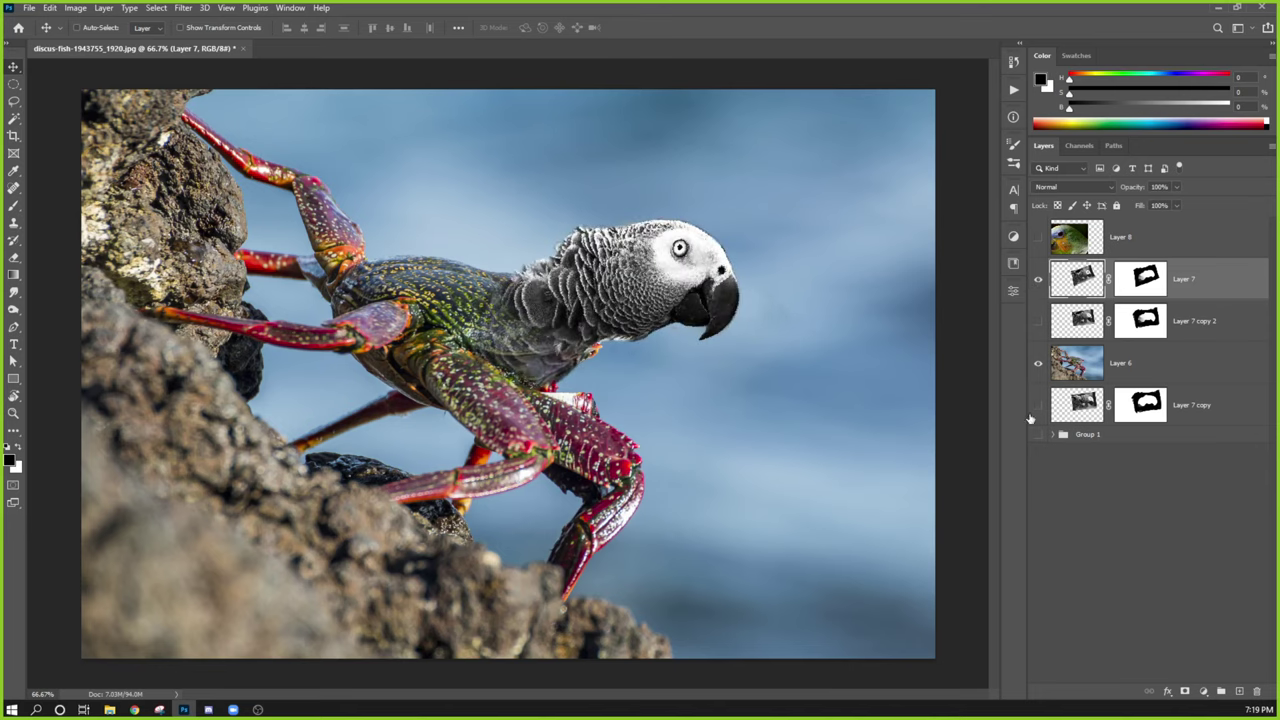
Group the two spare parrot copies and name the group 'Backups'.
{"action": "left_click", "coordinate": [1205, 321]}
{"action": "left_click_drag", "start_coordinate": [1211, 323], "coordinate": [1190, 422]}
{"action": "left_click", "coordinate": [1185, 378], "text": "shift"}
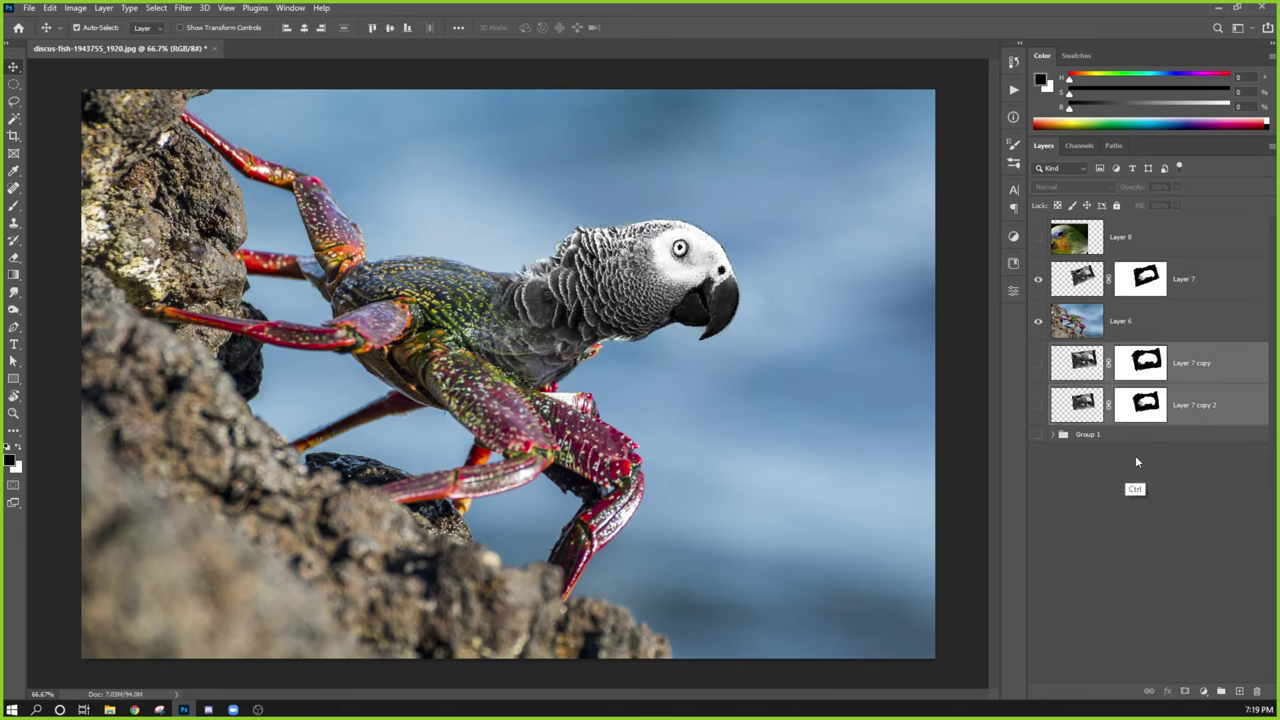
{"action": "key", "text": "ctrl+g"}
{"action": "double_click", "coordinate": [1085, 351]}
{"action": "type", "text": "Bac"}
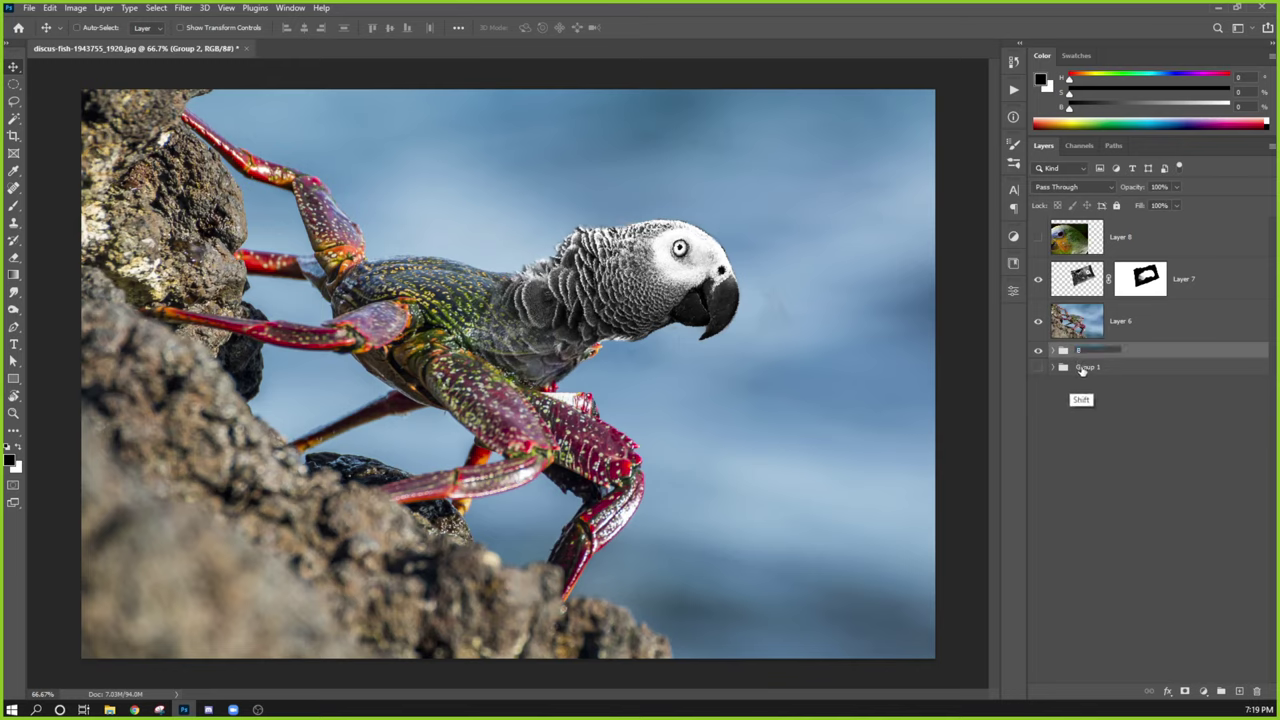
{"action": "type", "text": "kups"}
{"action": "key", "text": "Return"}
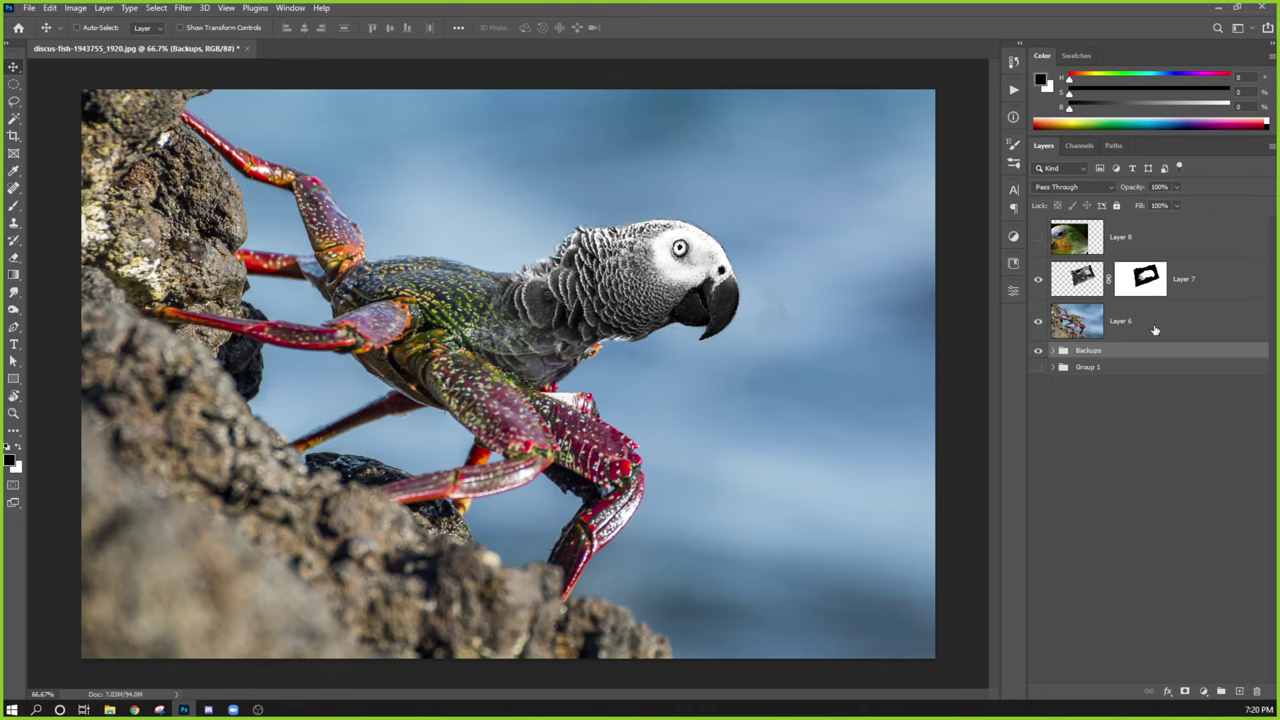
Open and dismiss Group 1's layer options, then select the green parrot Layer 8.
{"action": "right_click", "coordinate": [1130, 367]}
{"action": "left_click", "coordinate": [1058, 451]}
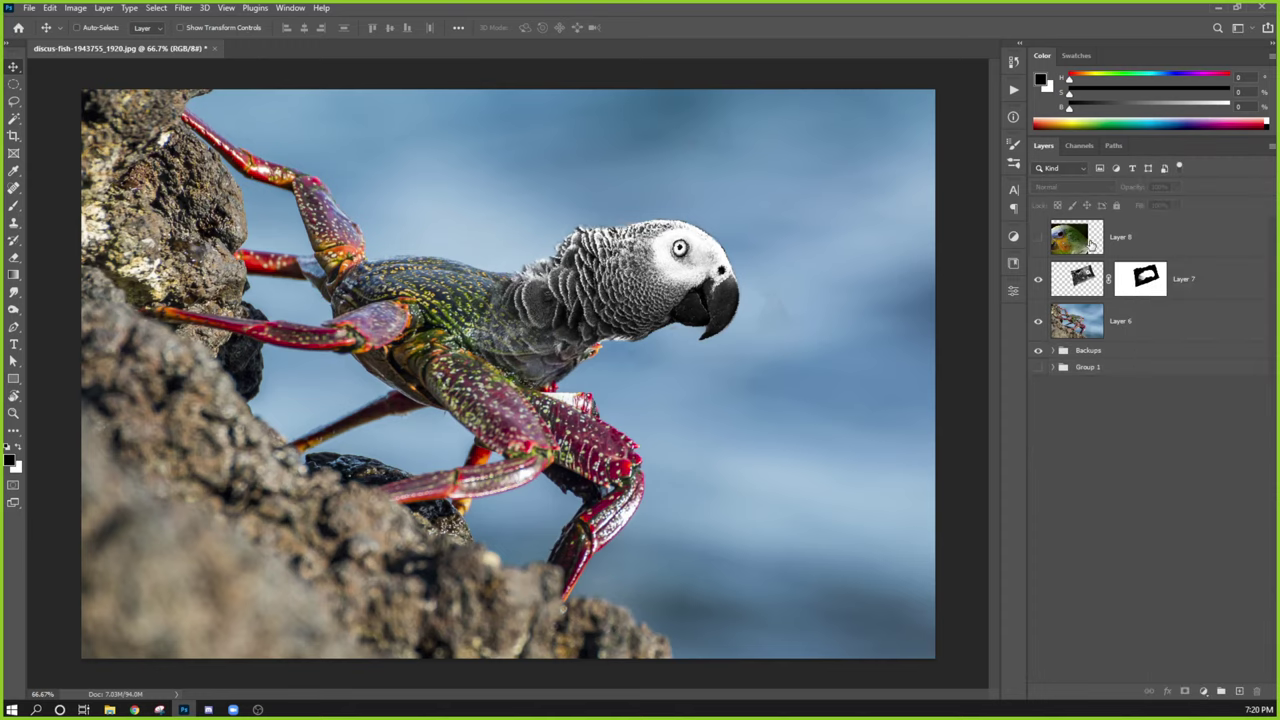
{"action": "left_click", "coordinate": [1134, 246]}
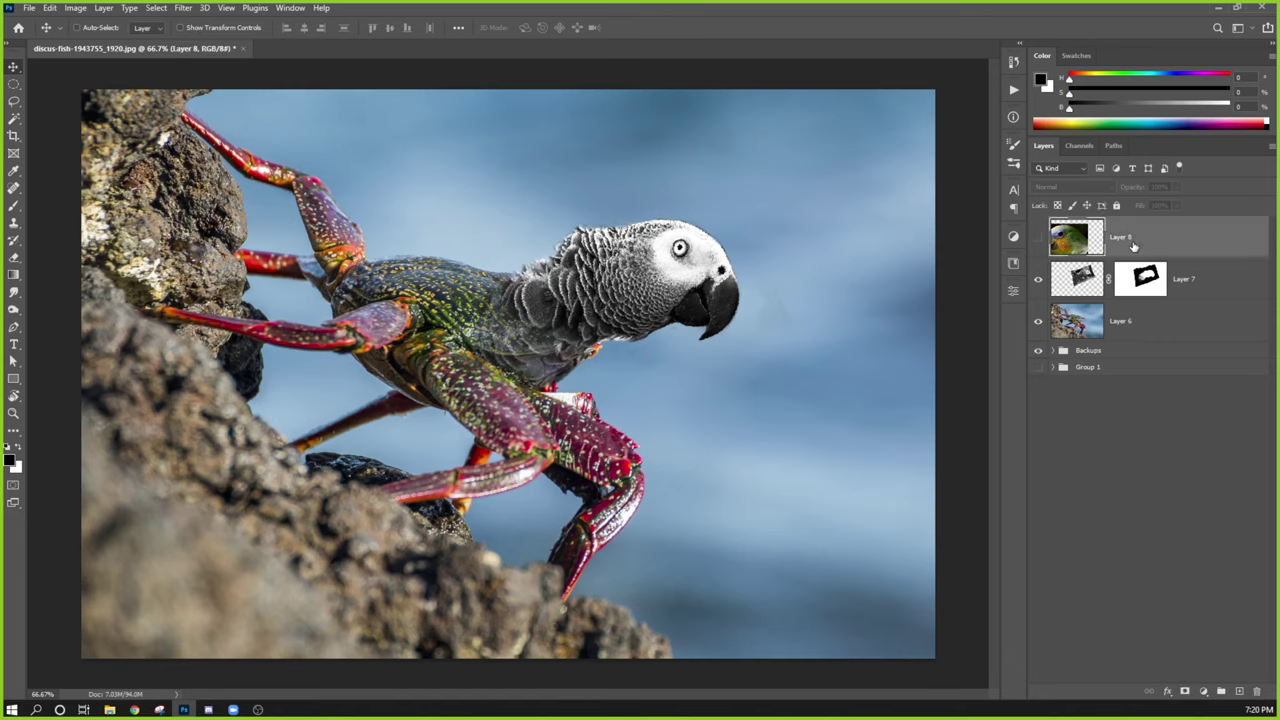
Show Layer 8's green parrot and scale it to about 60% over the grey parrot.
{"action": "left_click", "coordinate": [1037, 238]}
{"action": "left_click_drag", "start_coordinate": [366, 483], "coordinate": [579, 411]}
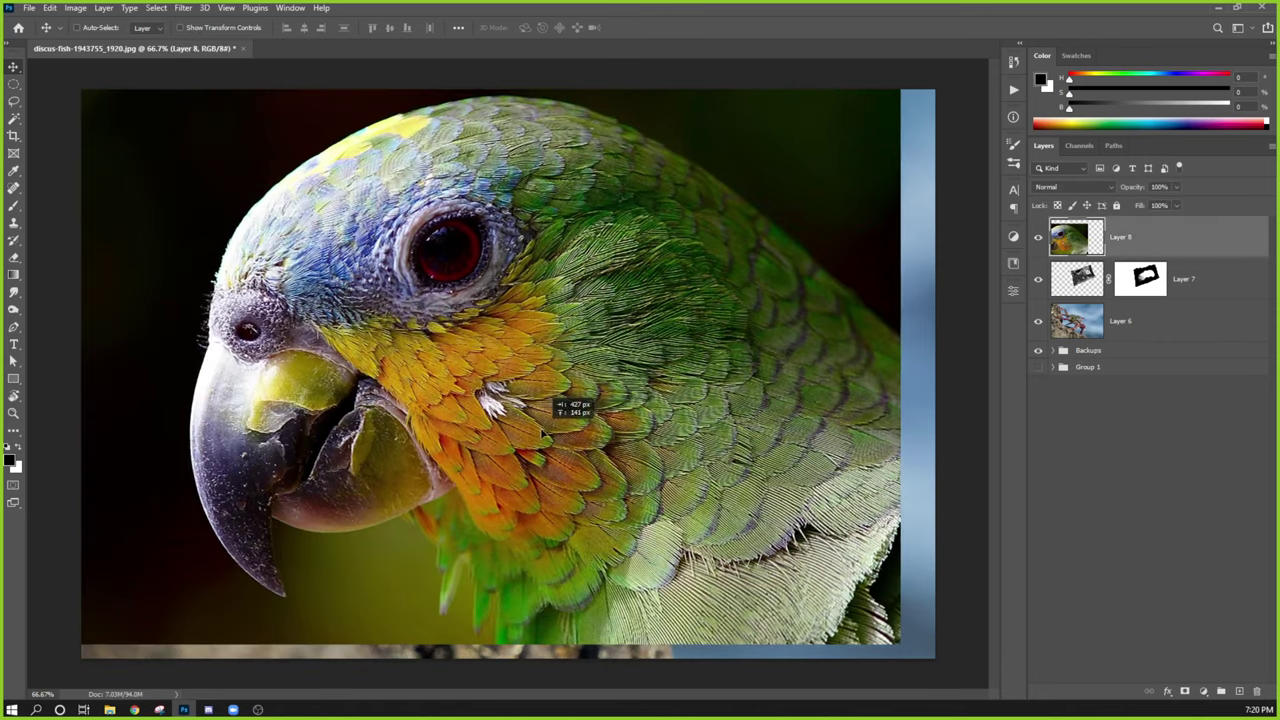
{"action": "key", "text": "ctrl+minus"}
{"action": "key", "text": "ctrl+minus"}
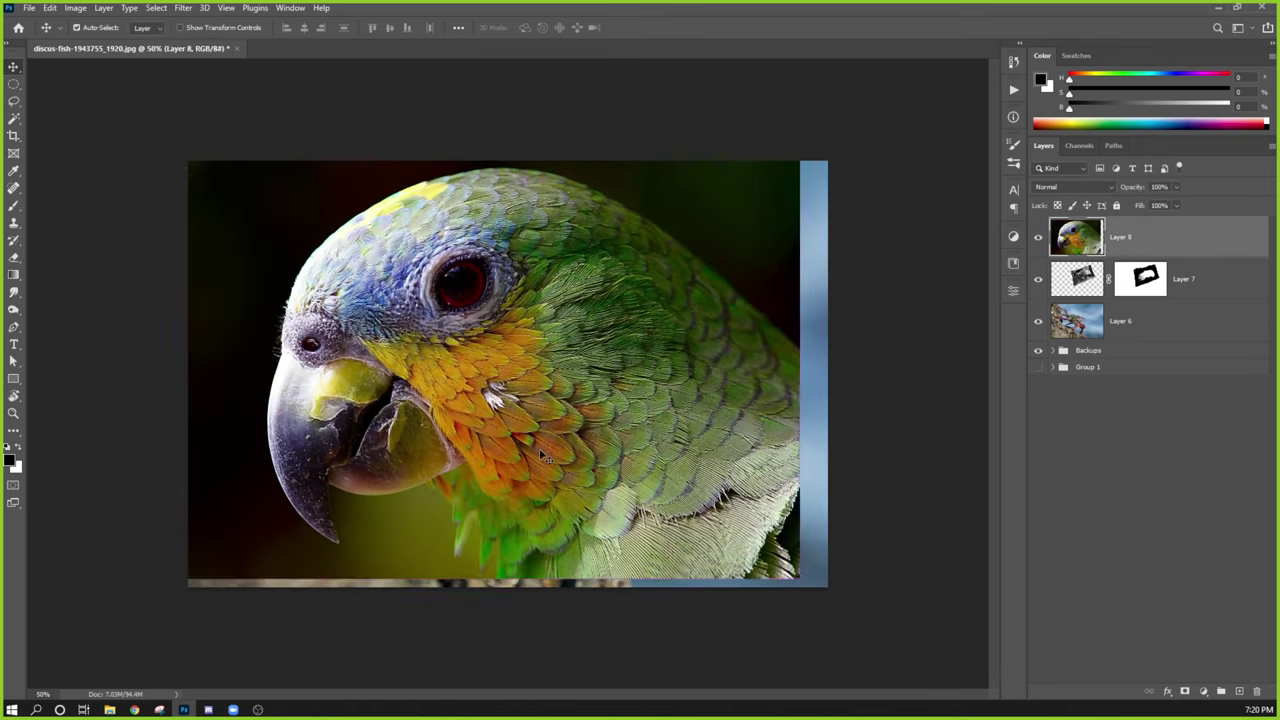
{"action": "key", "text": "ctrl+t"}
{"action": "left_click_drag", "start_coordinate": [798, 151], "coordinate": [547, 321]}
{"action": "left_click_drag", "start_coordinate": [362, 467], "coordinate": [549, 390]}
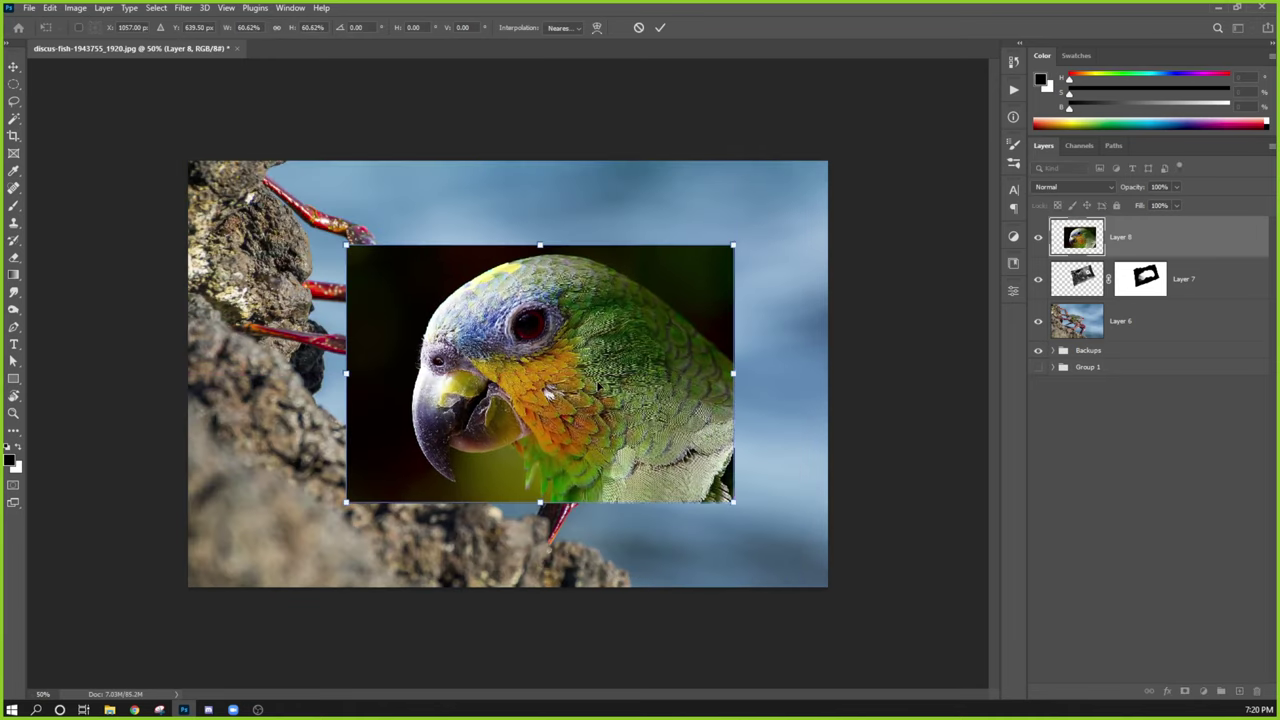
{"action": "key", "text": "Return"}
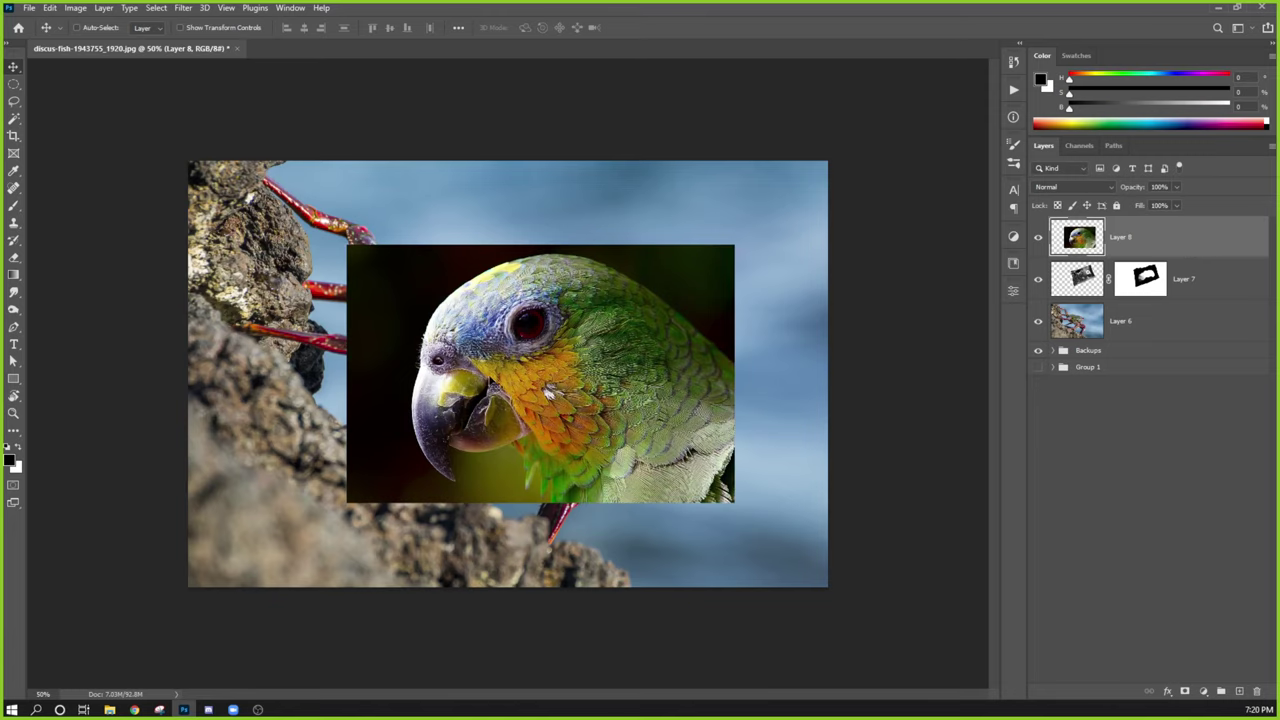
Try flipping and narrowing the green parrot, then cancel the transform.
{"action": "key", "text": "ctrl"}
{"action": "key", "text": "ctrl+t"}
{"action": "right_click", "coordinate": [528, 384]}
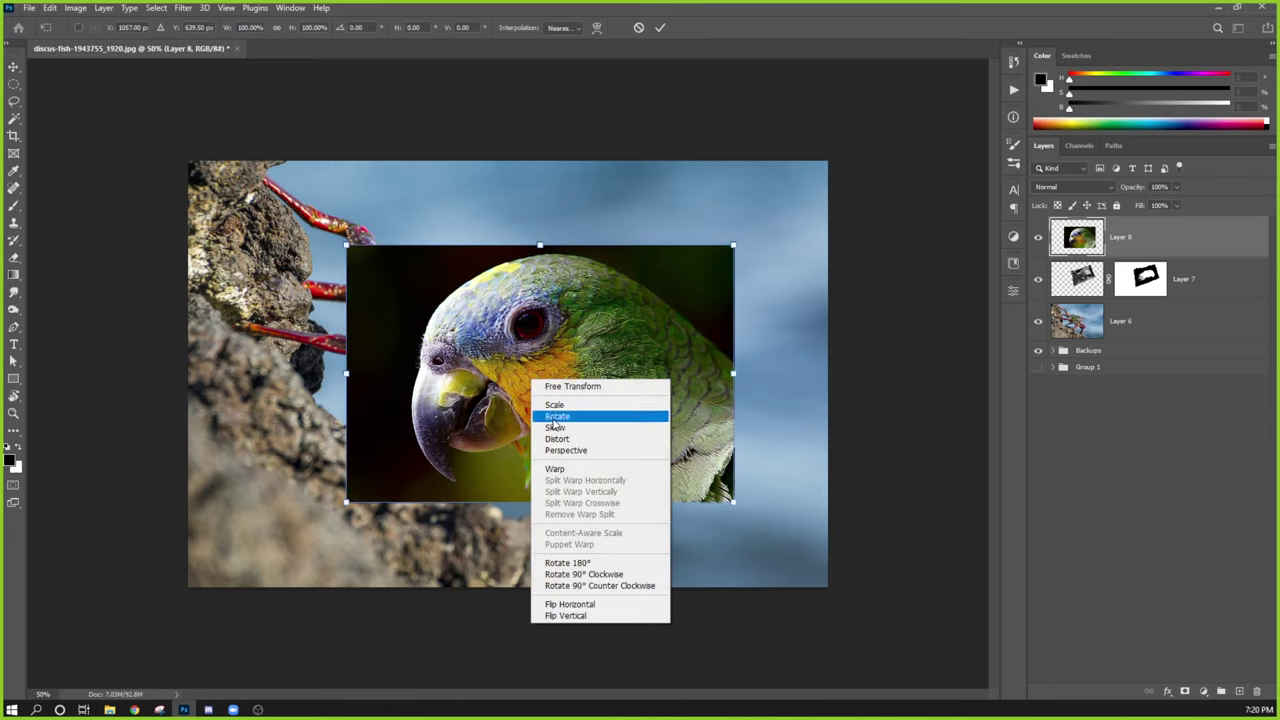
{"action": "left_click", "coordinate": [561, 607]}
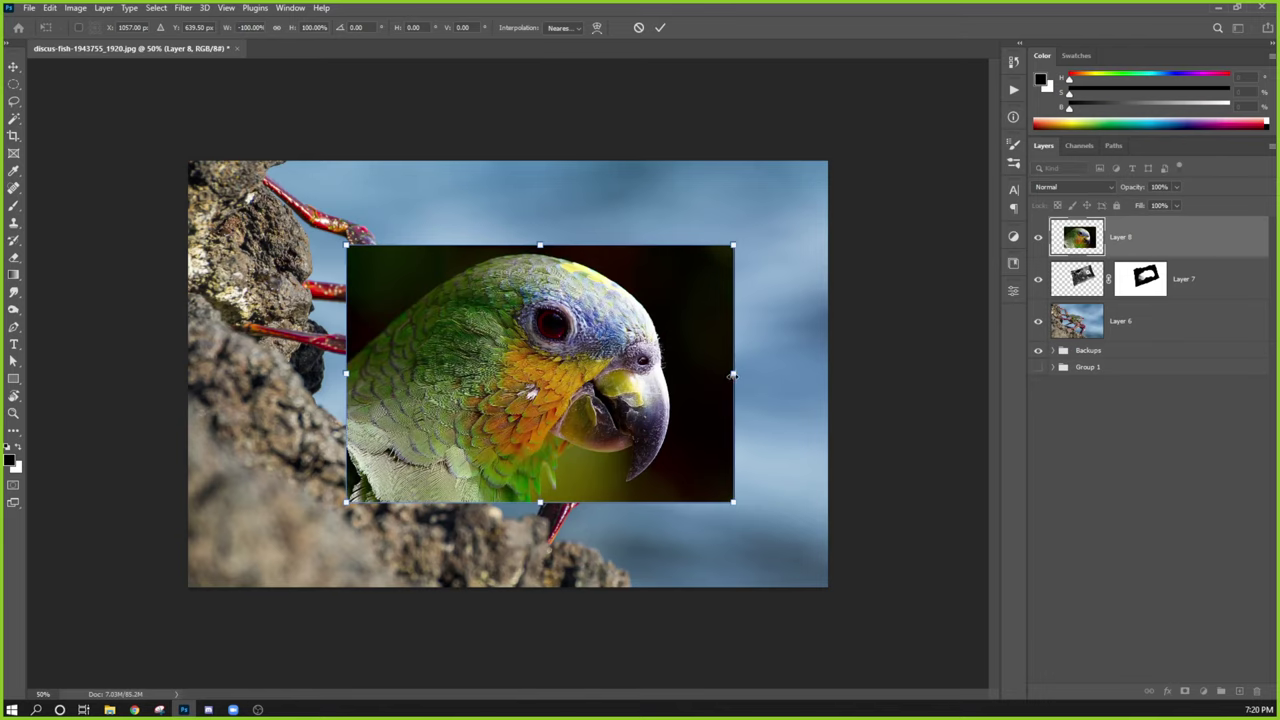
{"action": "left_click_drag", "start_coordinate": [732, 375], "coordinate": [420, 378]}
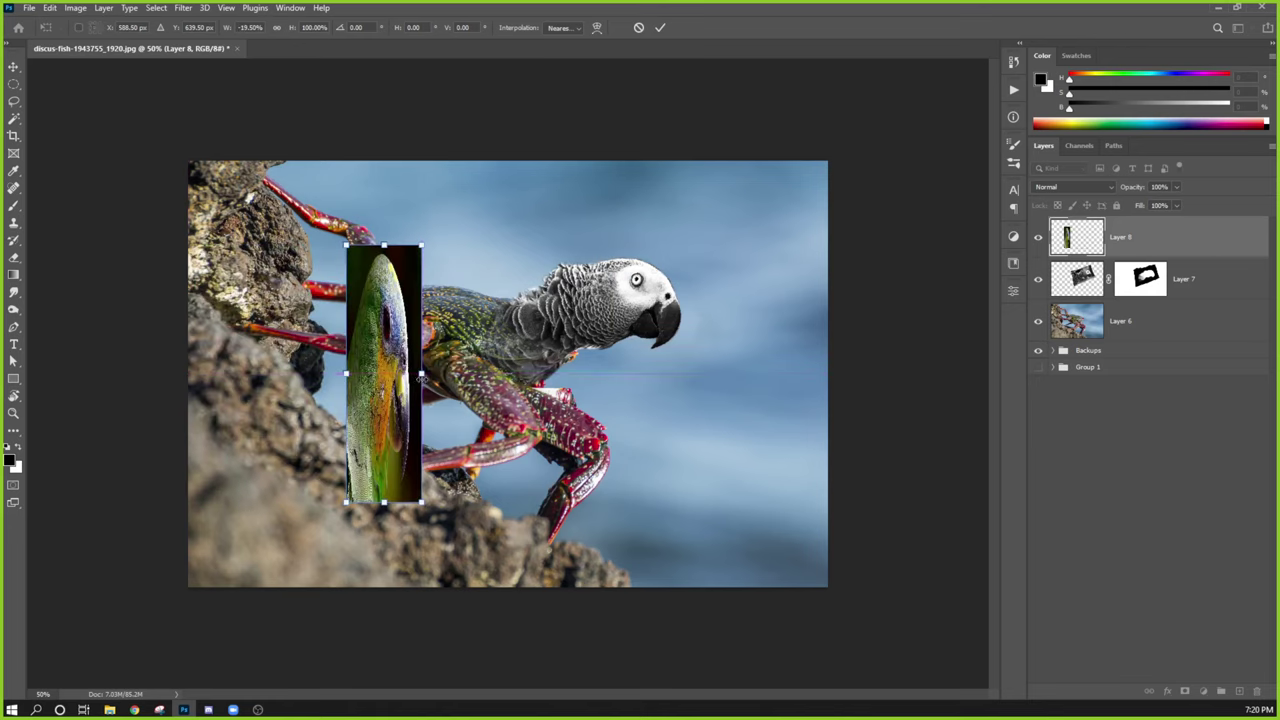
{"action": "key", "text": "Escape"}
Flip the green parrot horizontally so its beak faces right.
{"action": "key", "text": "ctrl"}
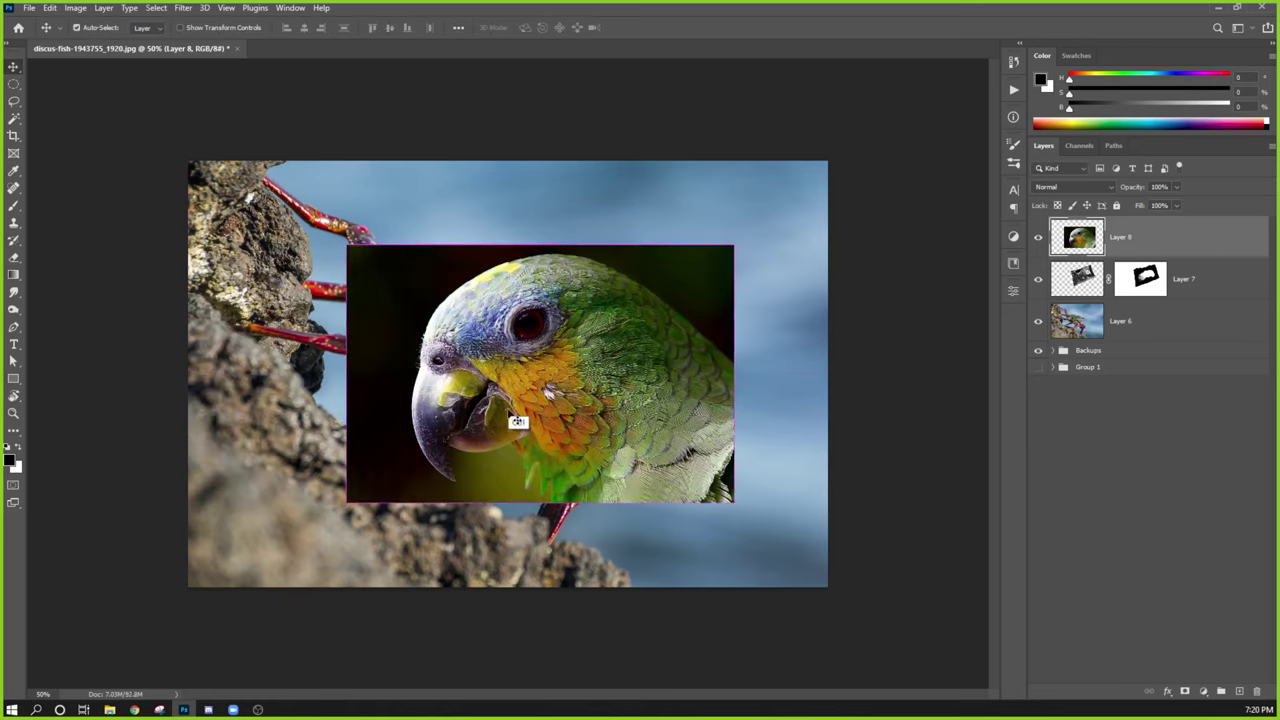
{"action": "key", "text": "ctrl+t"}
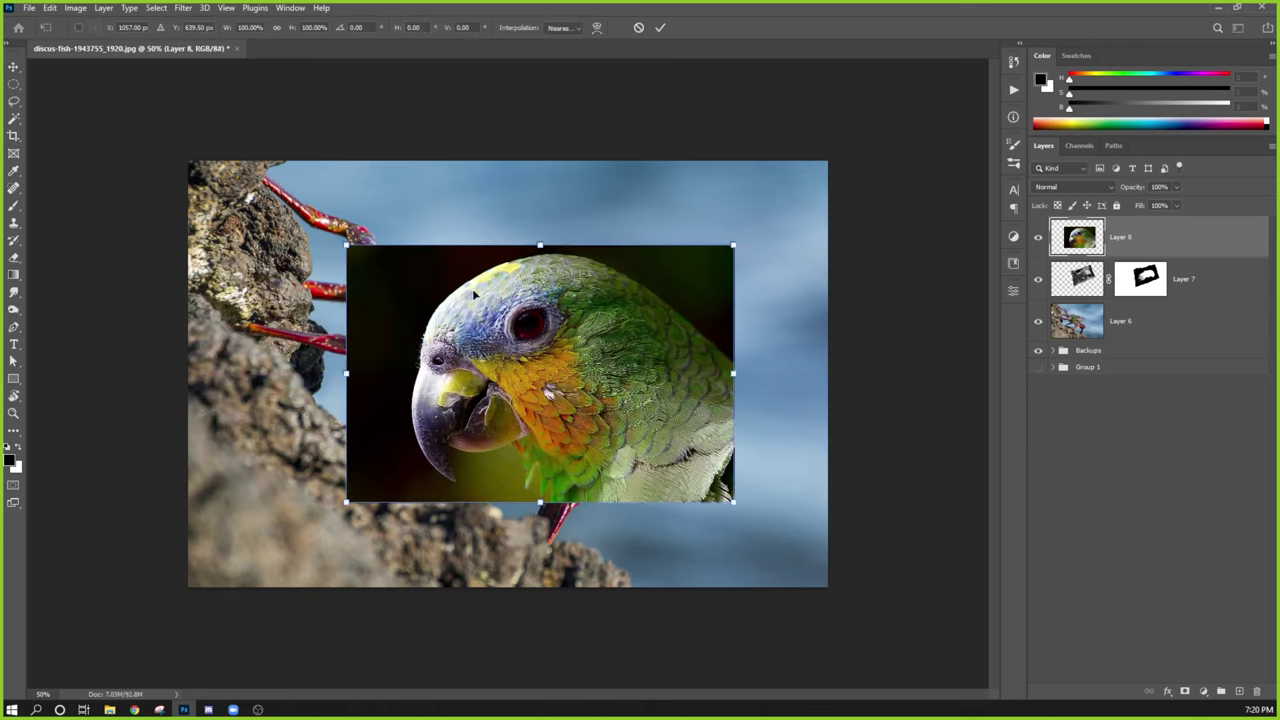
{"action": "right_click", "coordinate": [510, 353]}
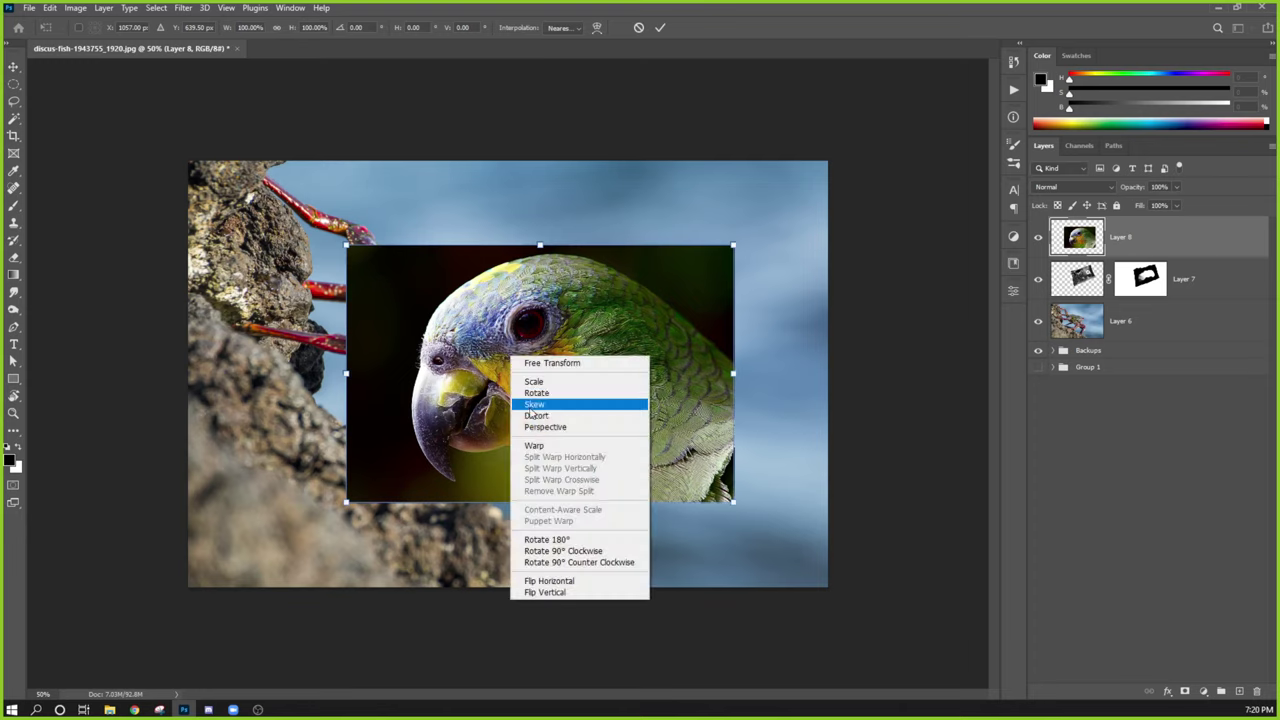
{"action": "left_click", "coordinate": [540, 582]}
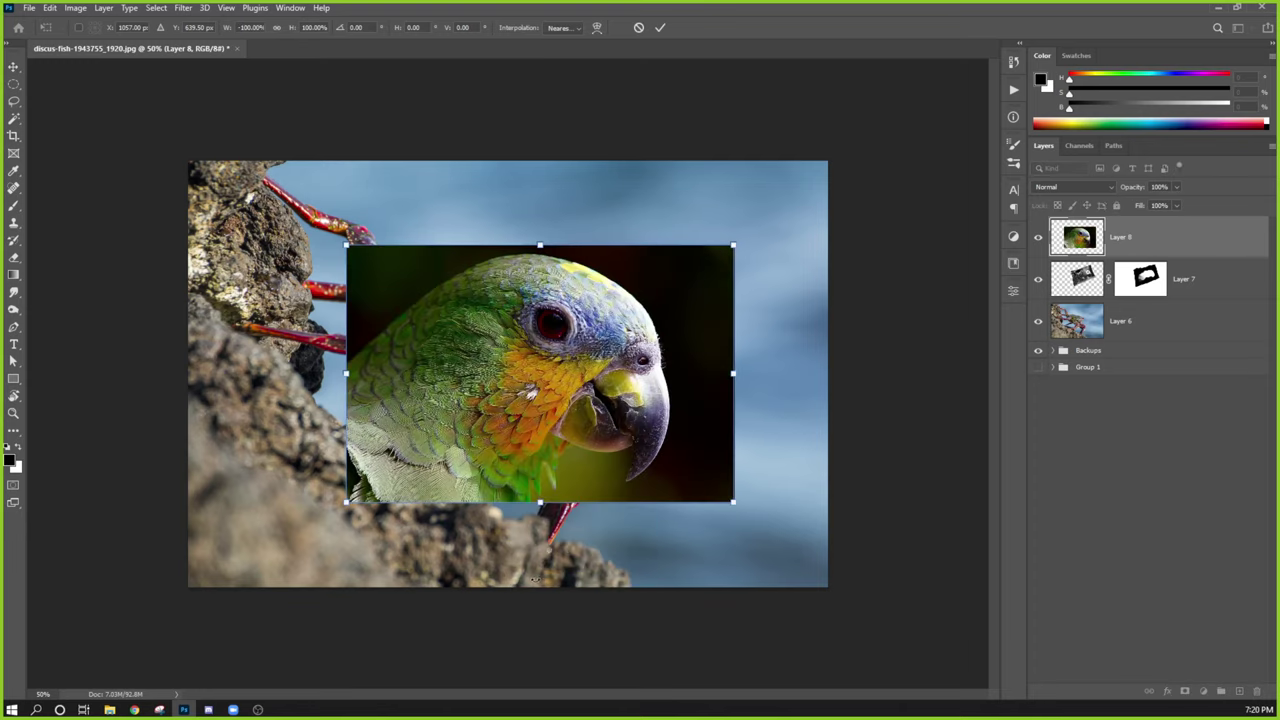
{"action": "key", "text": "Return"}
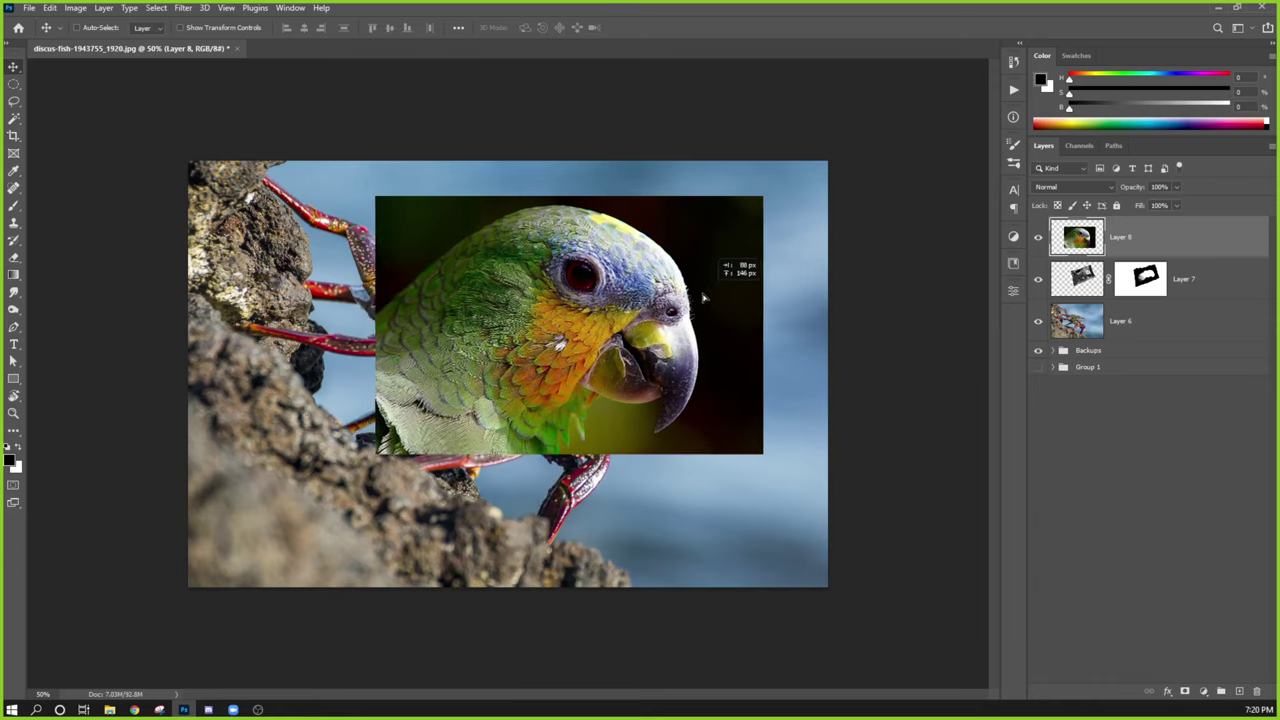
Clip the green parrot Layer 8 to Layer 7's head shape and move it into place.
{"action": "left_click_drag", "start_coordinate": [700, 282], "coordinate": [636, 362]}
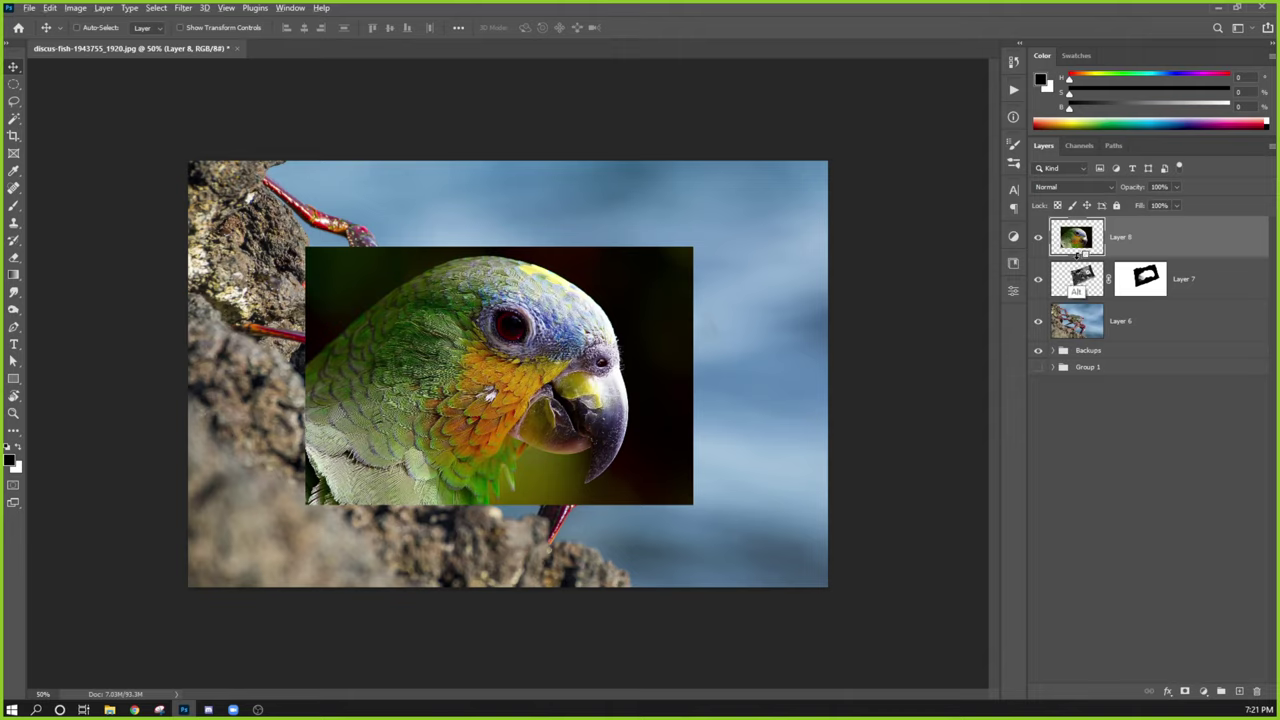
{"action": "left_click", "coordinate": [1128, 256], "text": "alt"}
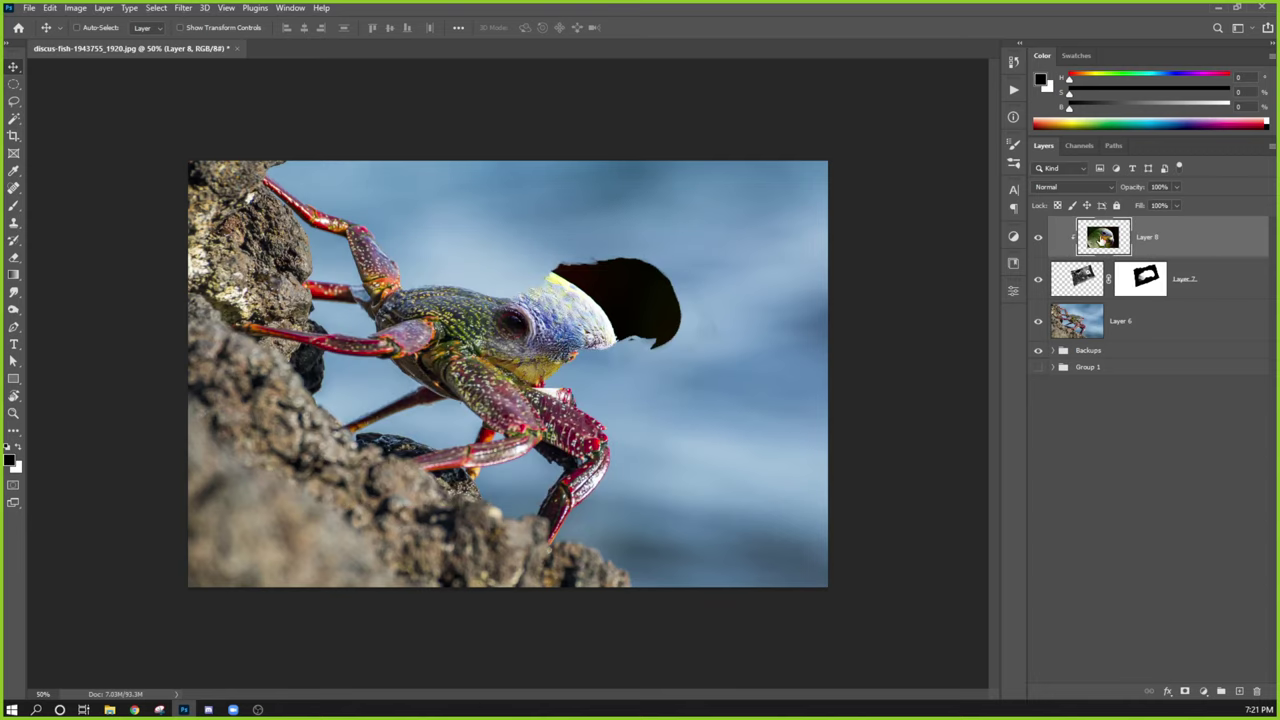
{"action": "left_click_drag", "start_coordinate": [584, 347], "coordinate": [690, 304]}
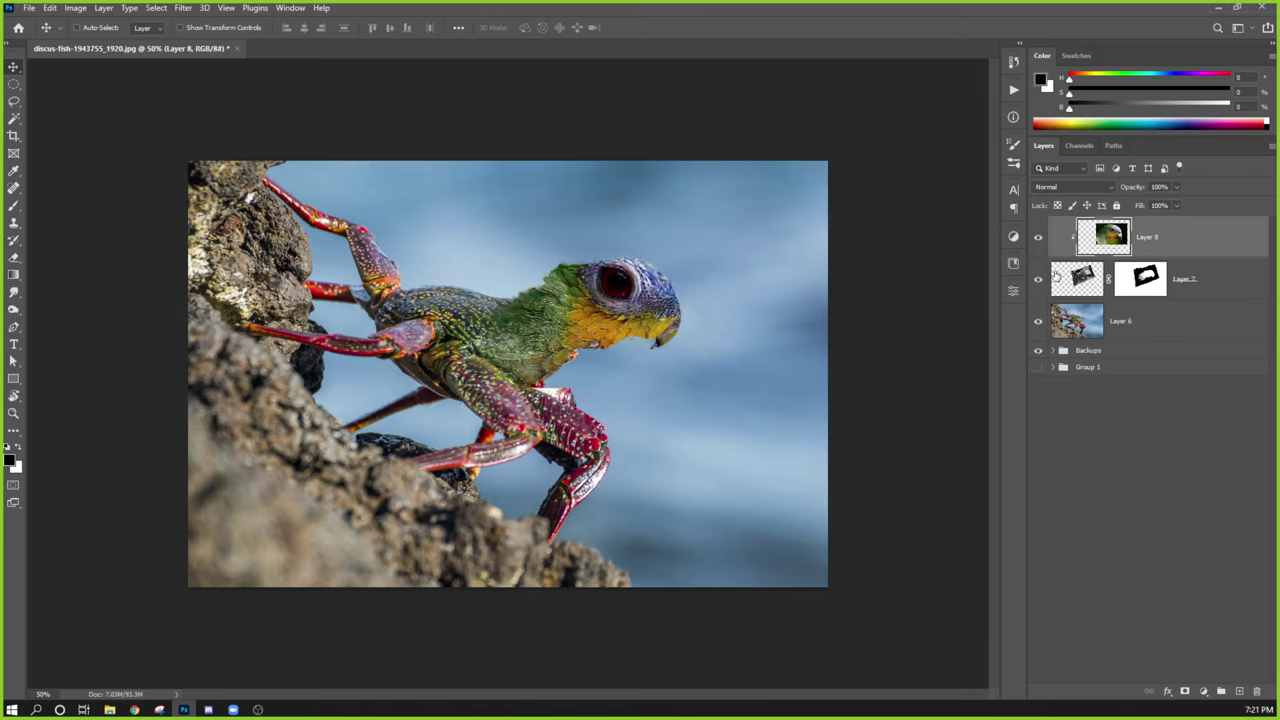
Resize and reshape the clipped parrot so its beak lines up over the crab's neck.
{"action": "key", "text": "ctrl"}
{"action": "key", "text": "ctrl+t"}
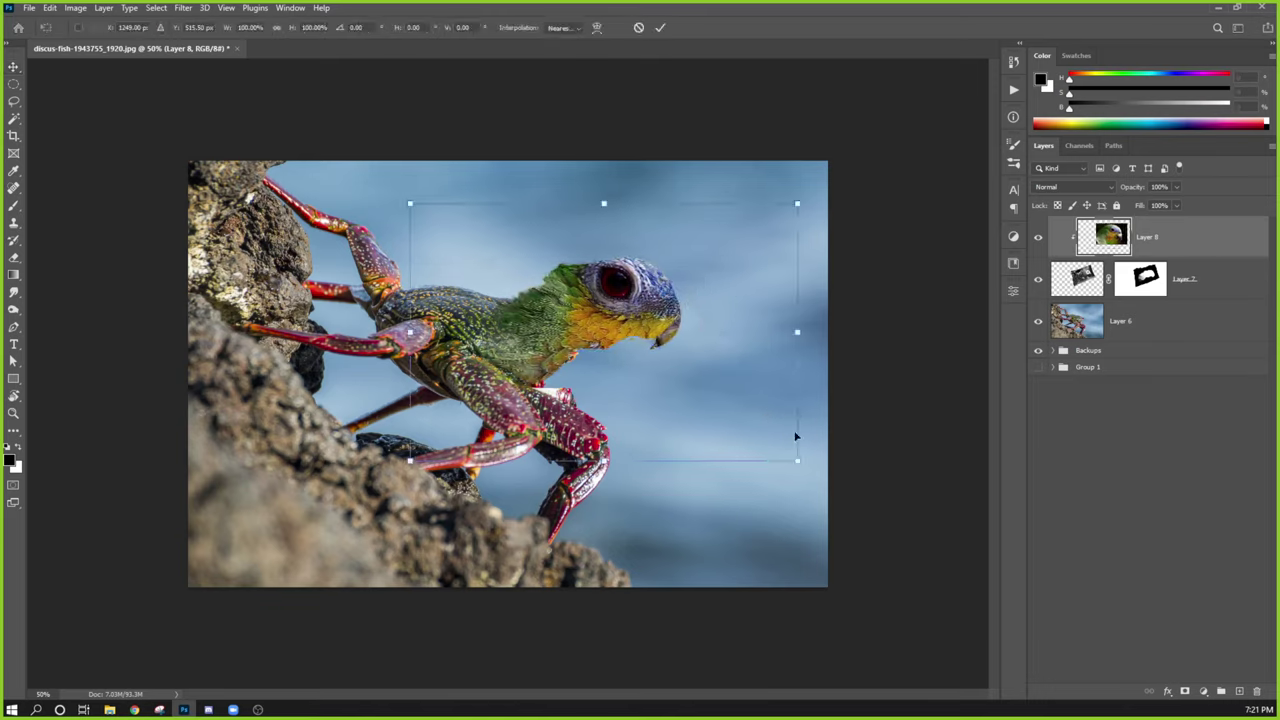
{"action": "left_click_drag", "start_coordinate": [795, 459], "coordinate": [713, 374]}
{"action": "left_click_drag", "start_coordinate": [676, 328], "coordinate": [743, 320]}
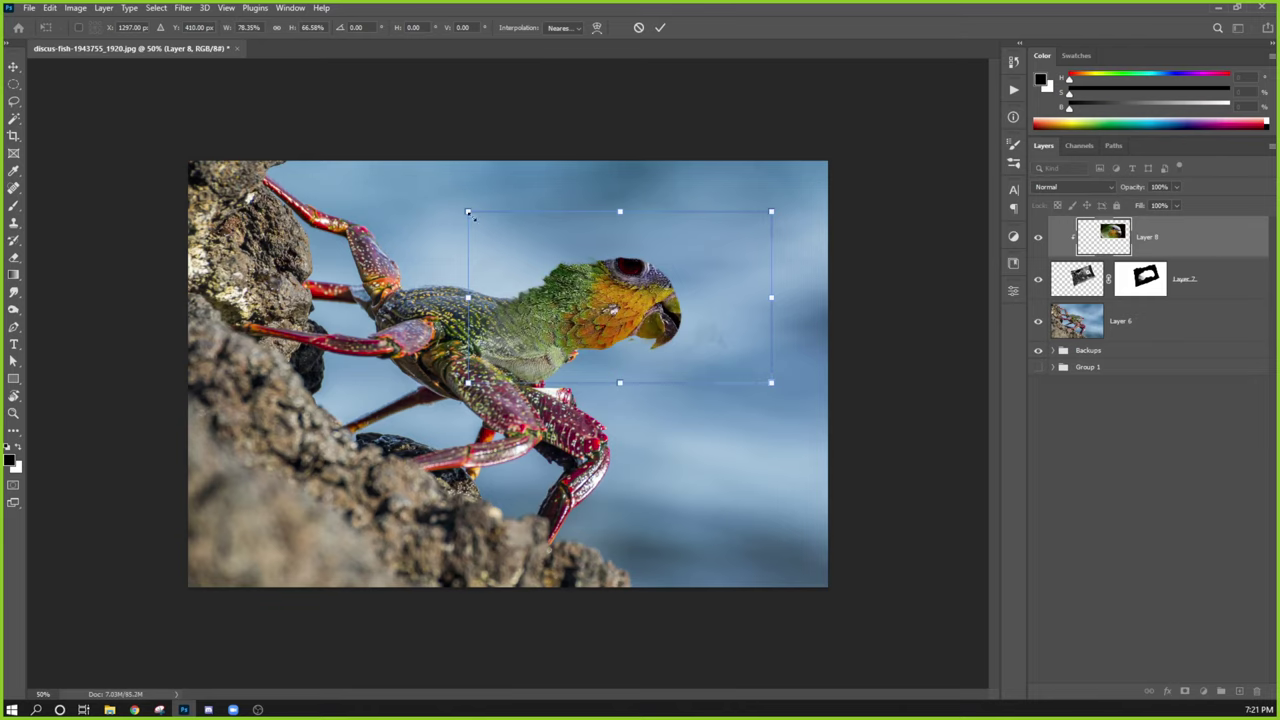
{"action": "left_click_drag", "start_coordinate": [467, 213], "coordinate": [416, 231]}
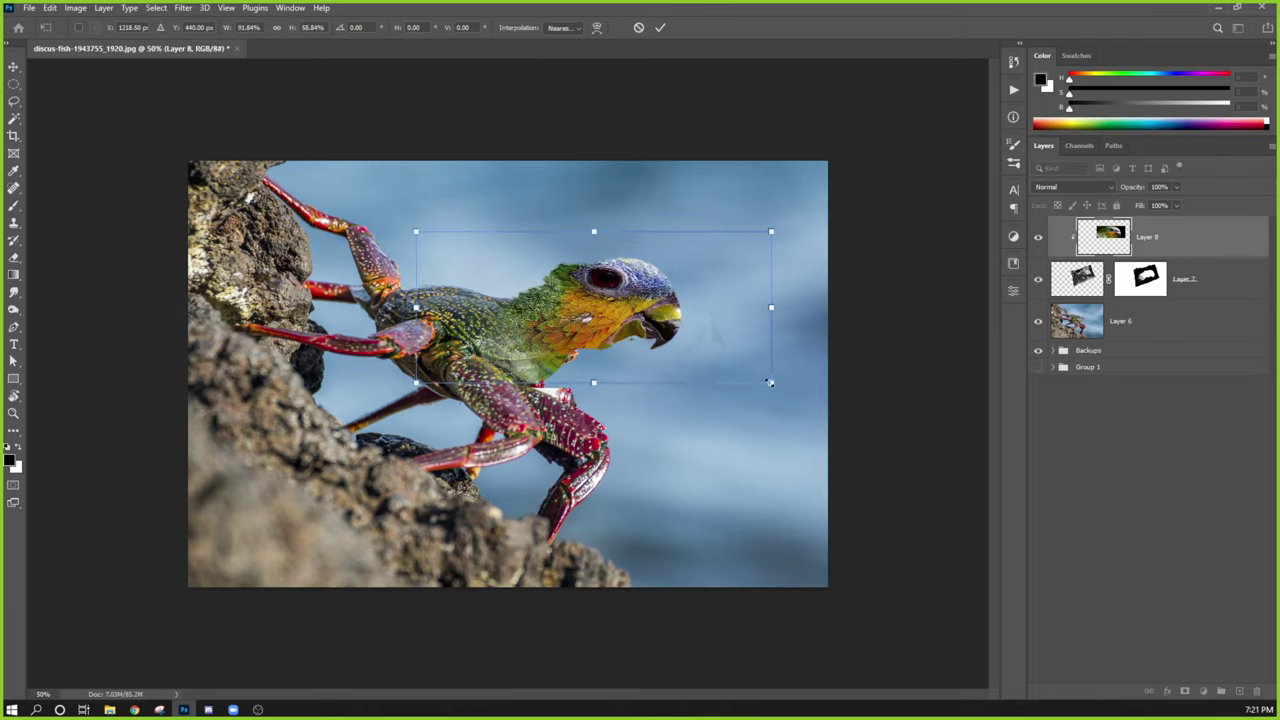
{"action": "left_click_drag", "start_coordinate": [770, 382], "coordinate": [778, 425]}
{"action": "key", "text": "Return"}
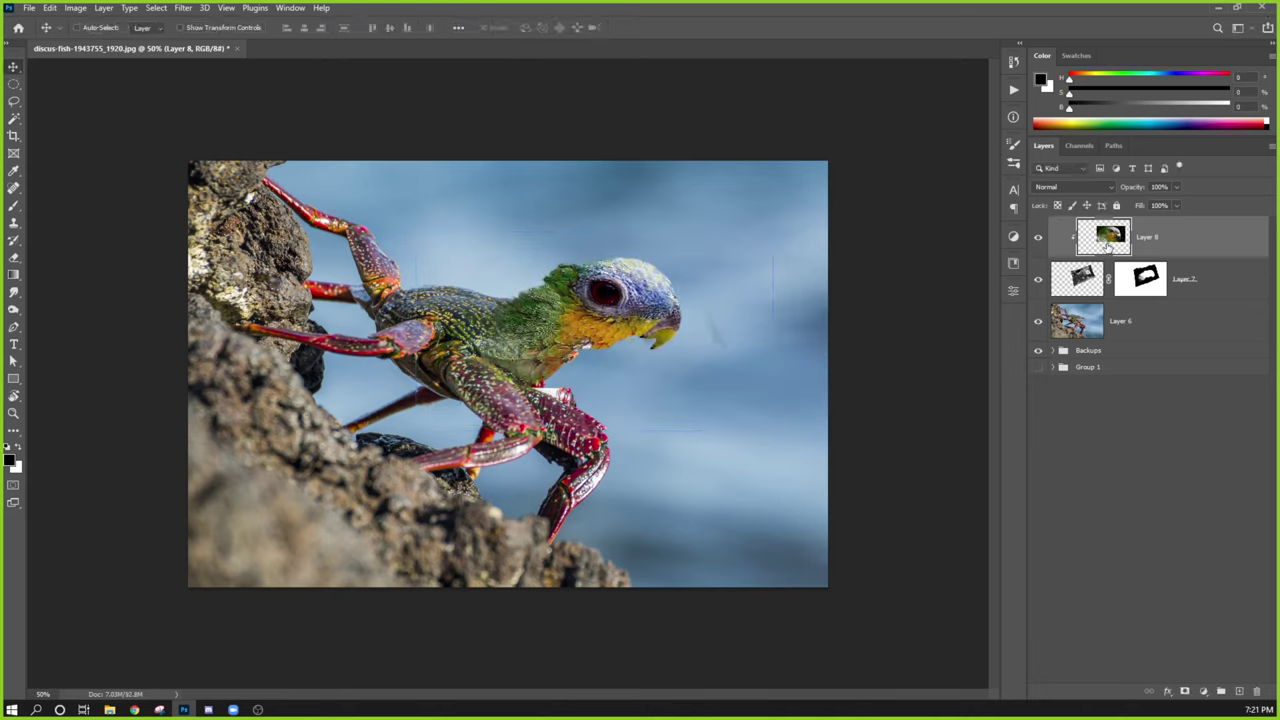
{"action": "left_click", "coordinate": [1072, 187]}
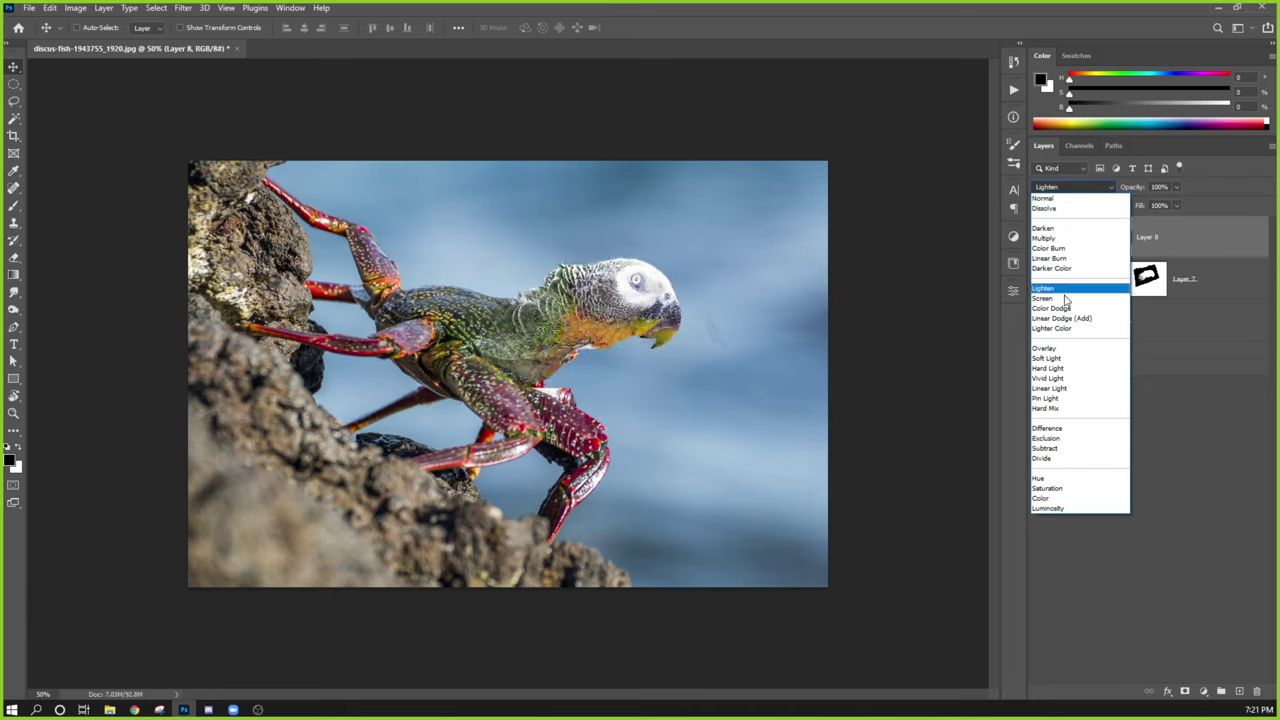
Set Layer 8 to Color blend mode and zoom the view to 100%.
{"action": "left_click", "coordinate": [1041, 499]}
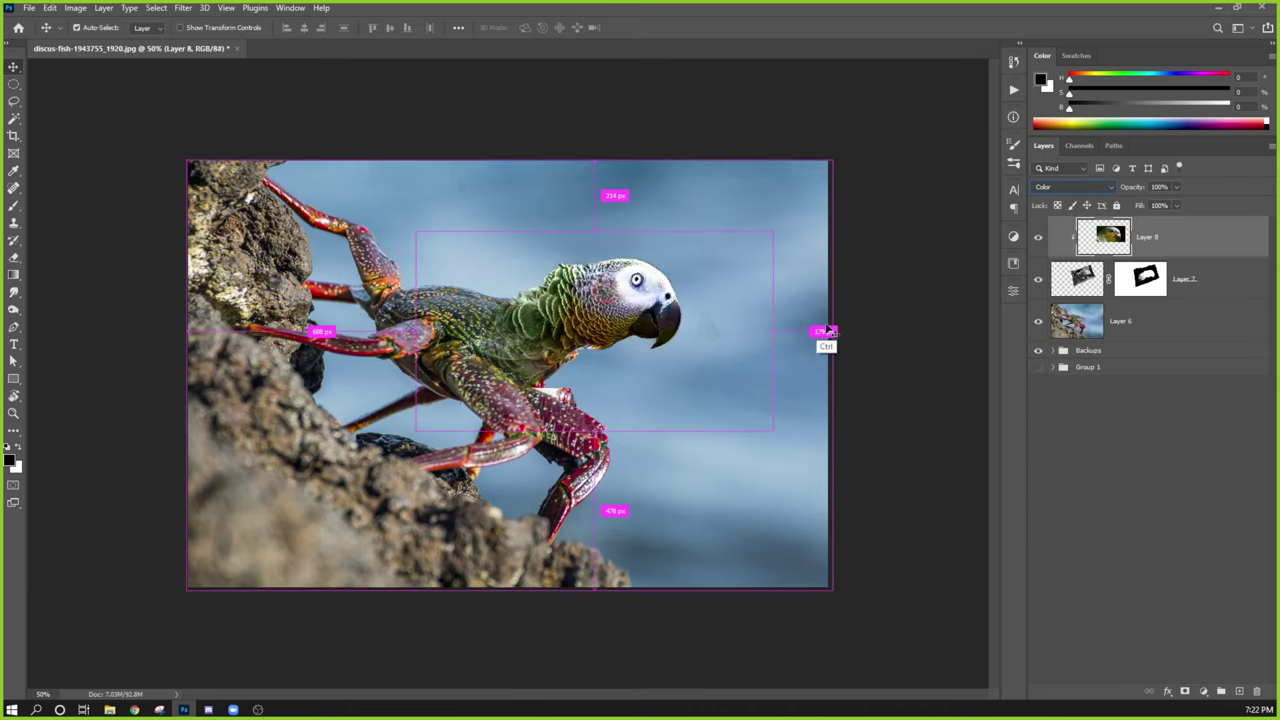
{"action": "key", "text": "ctrl+plus"}
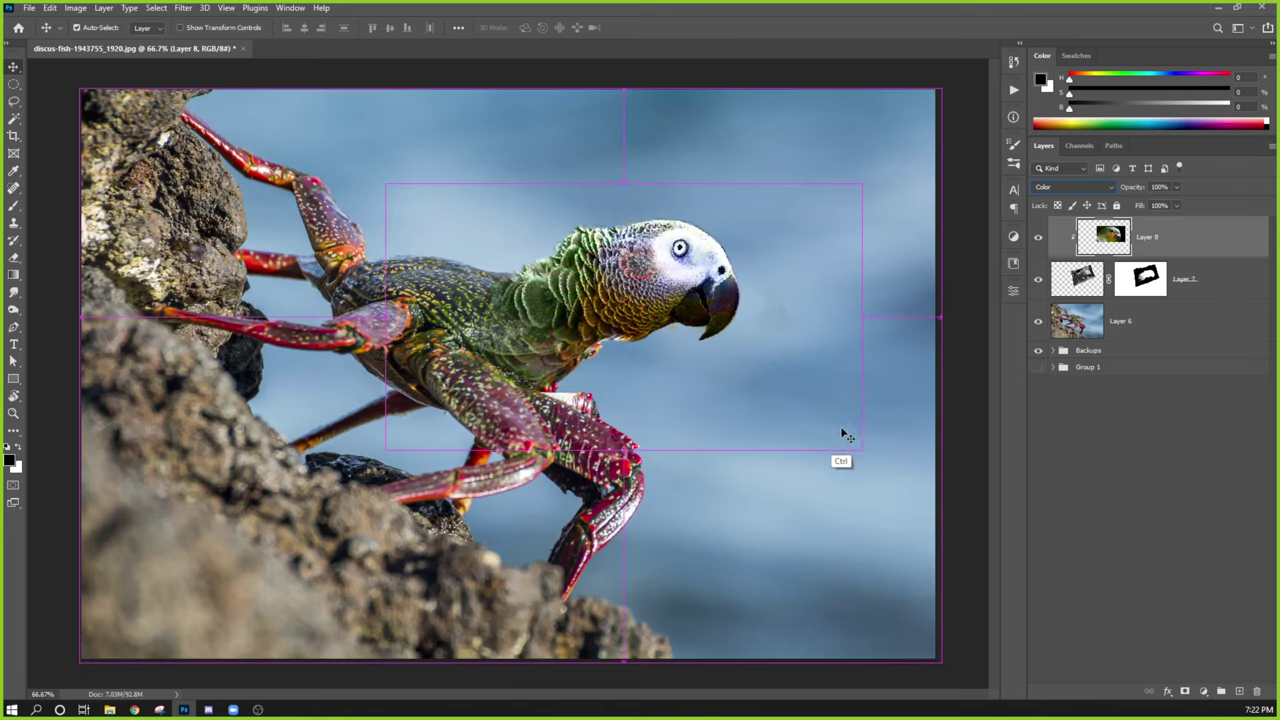
{"action": "key", "text": "ctrl+plus"}
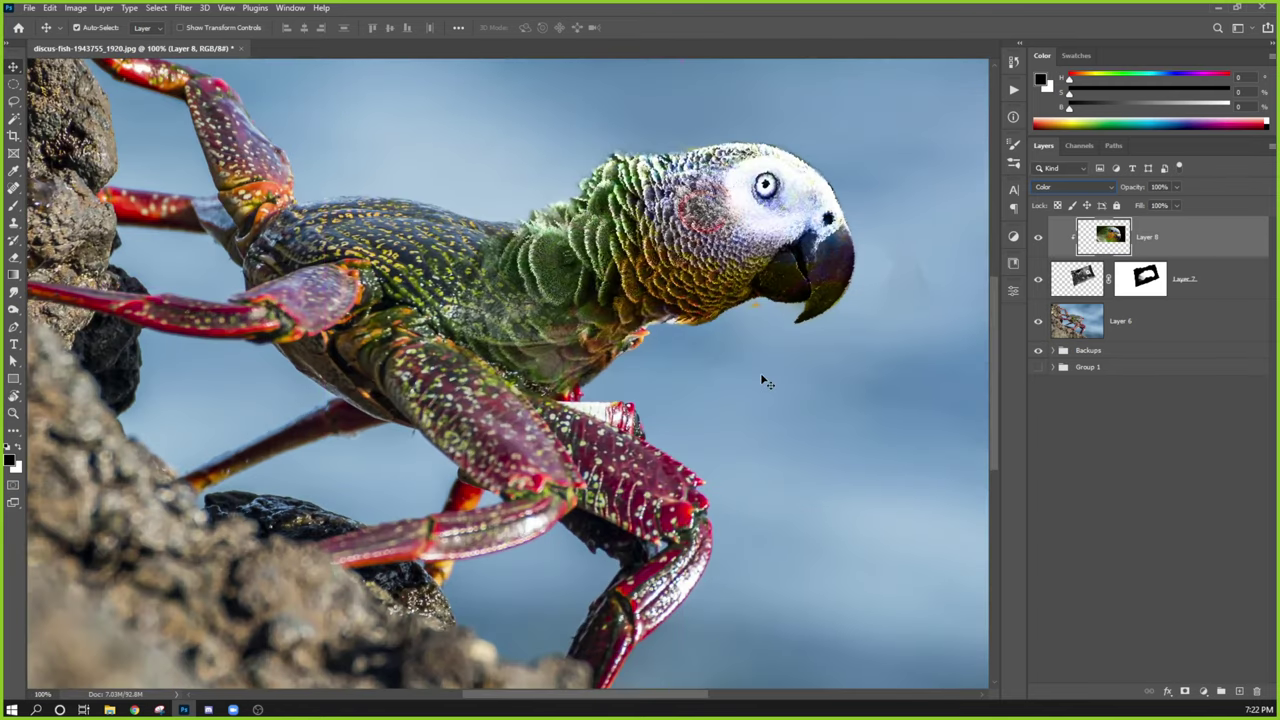
{"action": "key", "text": "ctrl"}
Toggle Layer 8's visibility repeatedly to compare the parrot with and without colour.
{"action": "left_click", "coordinate": [1036, 243]}
{"action": "left_click", "coordinate": [1036, 243]}
{"action": "left_click", "coordinate": [1036, 243]}
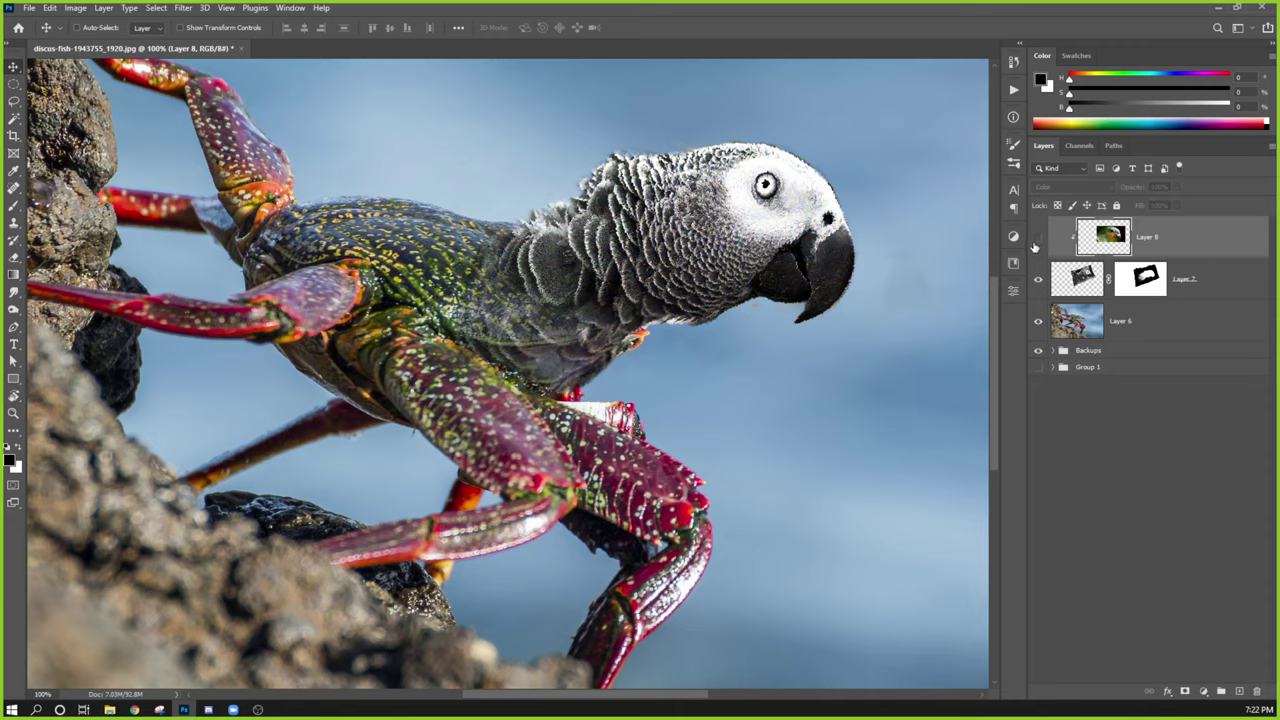
{"action": "left_click", "coordinate": [1036, 240]}
{"action": "left_click", "coordinate": [1036, 242]}
{"action": "left_click", "coordinate": [1037, 243]}
{"action": "left_click", "coordinate": [1037, 243]}
{"action": "left_click", "coordinate": [1037, 240]}
{"action": "left_click", "coordinate": [1037, 241]}
{"action": "left_click", "coordinate": [1037, 243]}
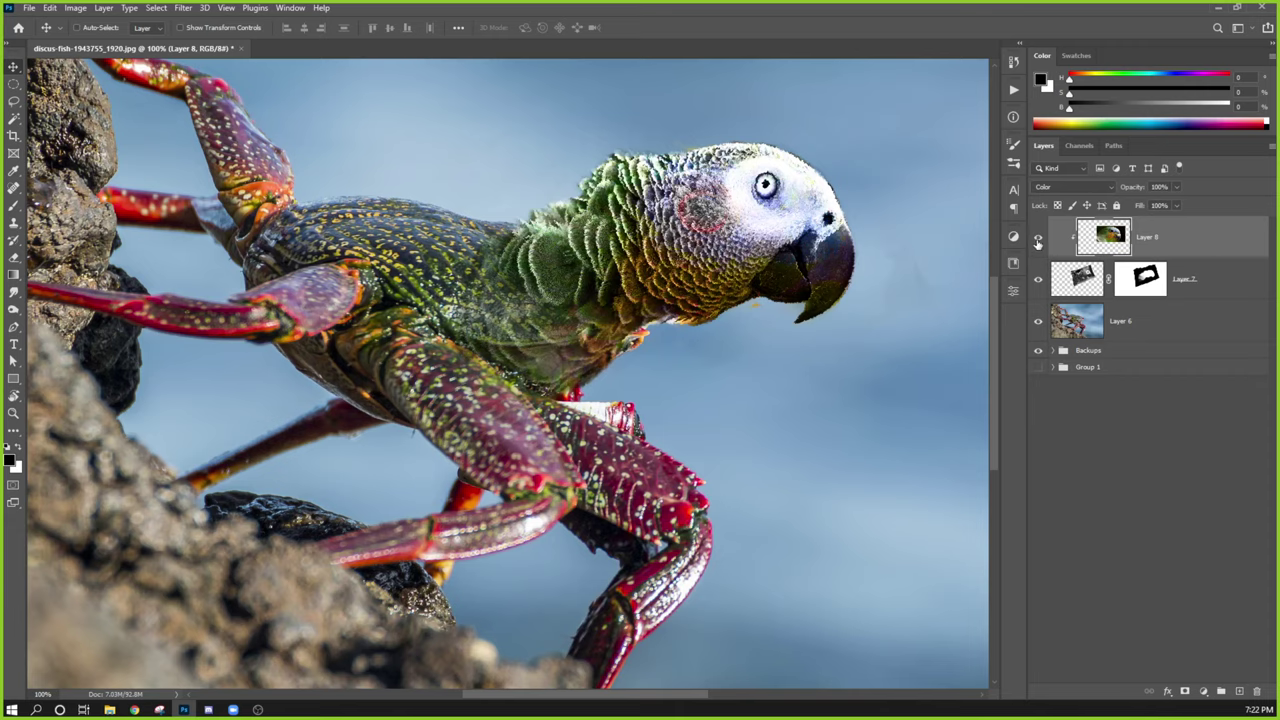
{"action": "left_click", "coordinate": [1037, 242]}
{"action": "left_click", "coordinate": [1037, 242]}
{"action": "left_click", "coordinate": [1037, 242]}
Select Layer 7, dismiss the adjustment choices unused, and toggle Layer 8's colour once more.
{"action": "left_click", "coordinate": [1066, 288]}
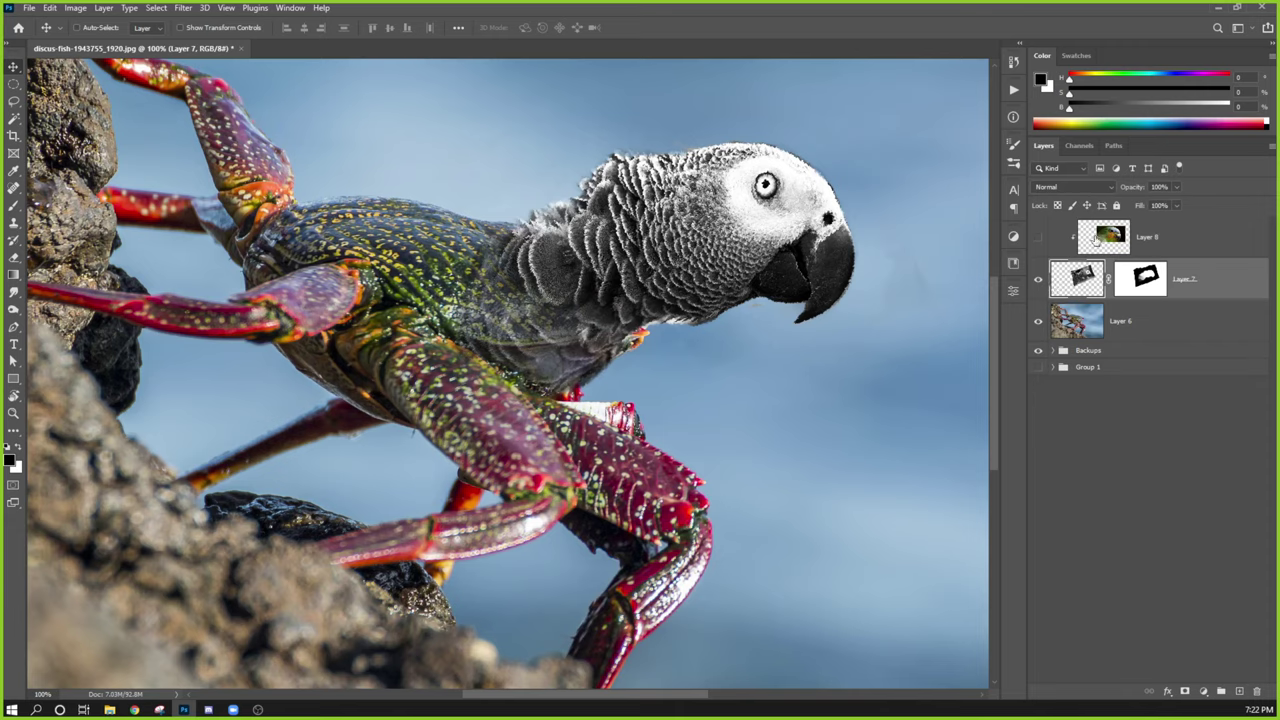
{"action": "left_click", "coordinate": [1013, 236]}
{"action": "left_click", "coordinate": [1050, 243]}
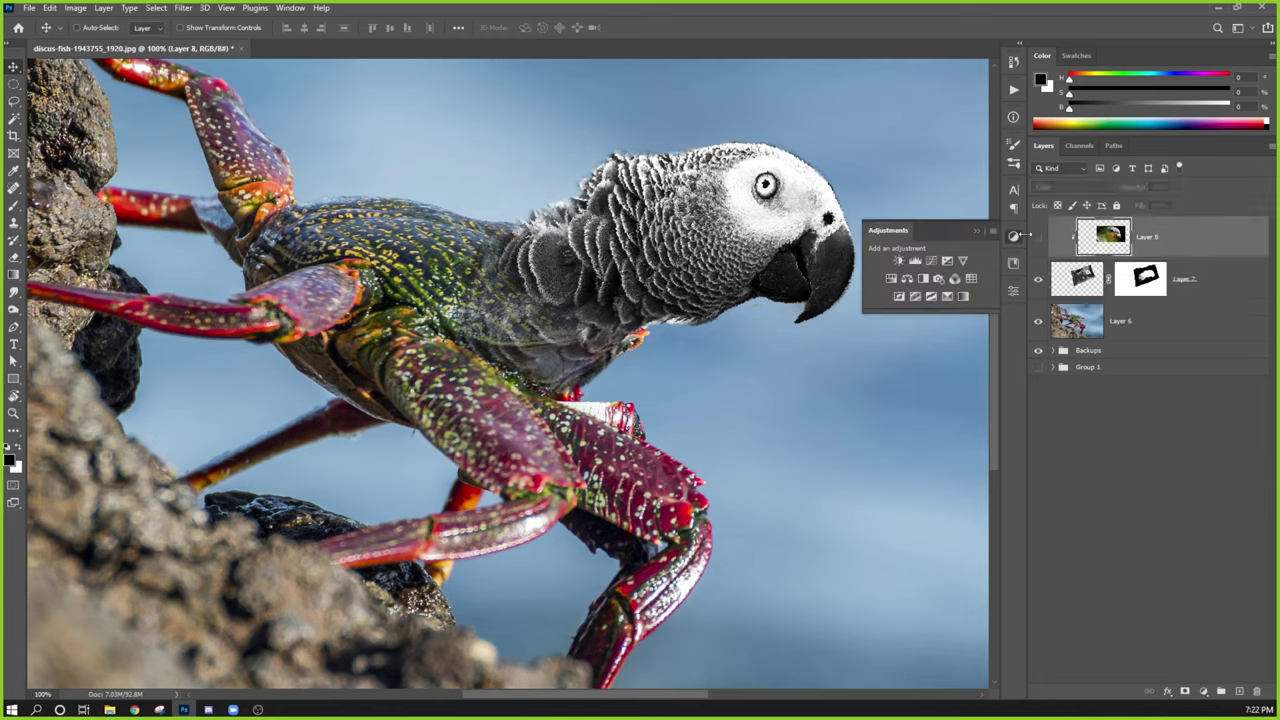
{"action": "left_click", "coordinate": [985, 232]}
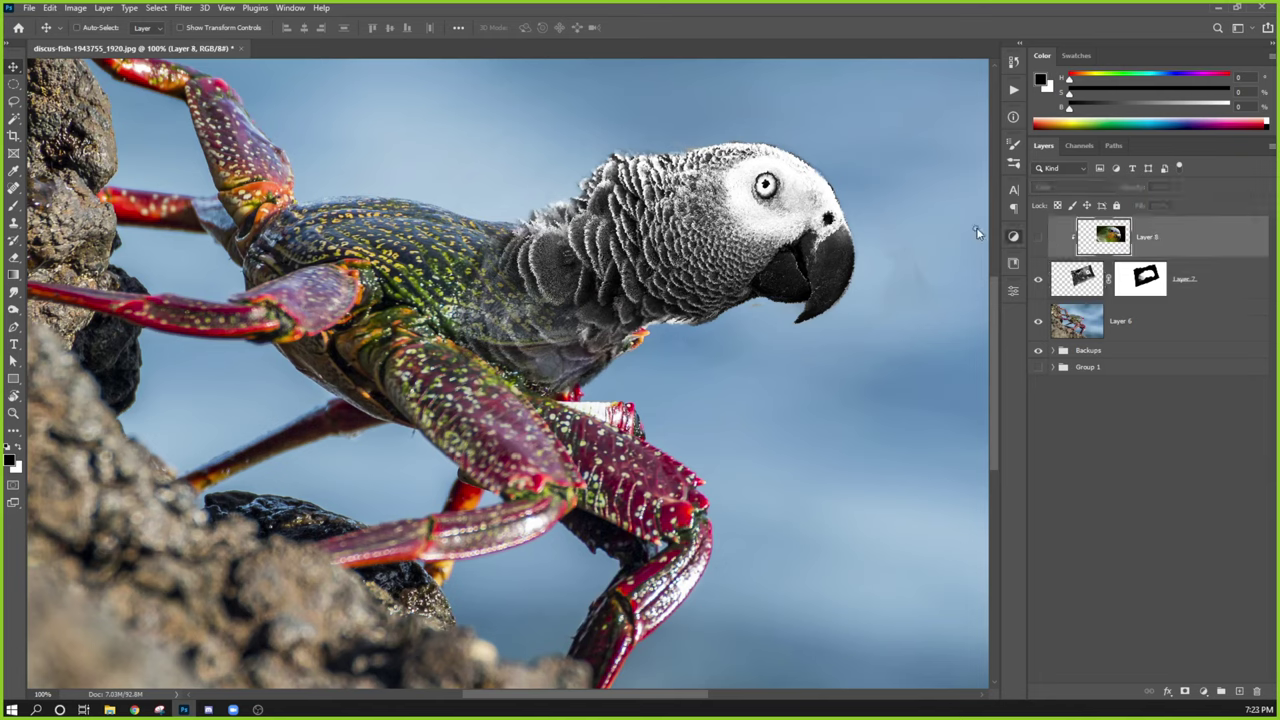
{"action": "left_click", "coordinate": [1037, 237]}
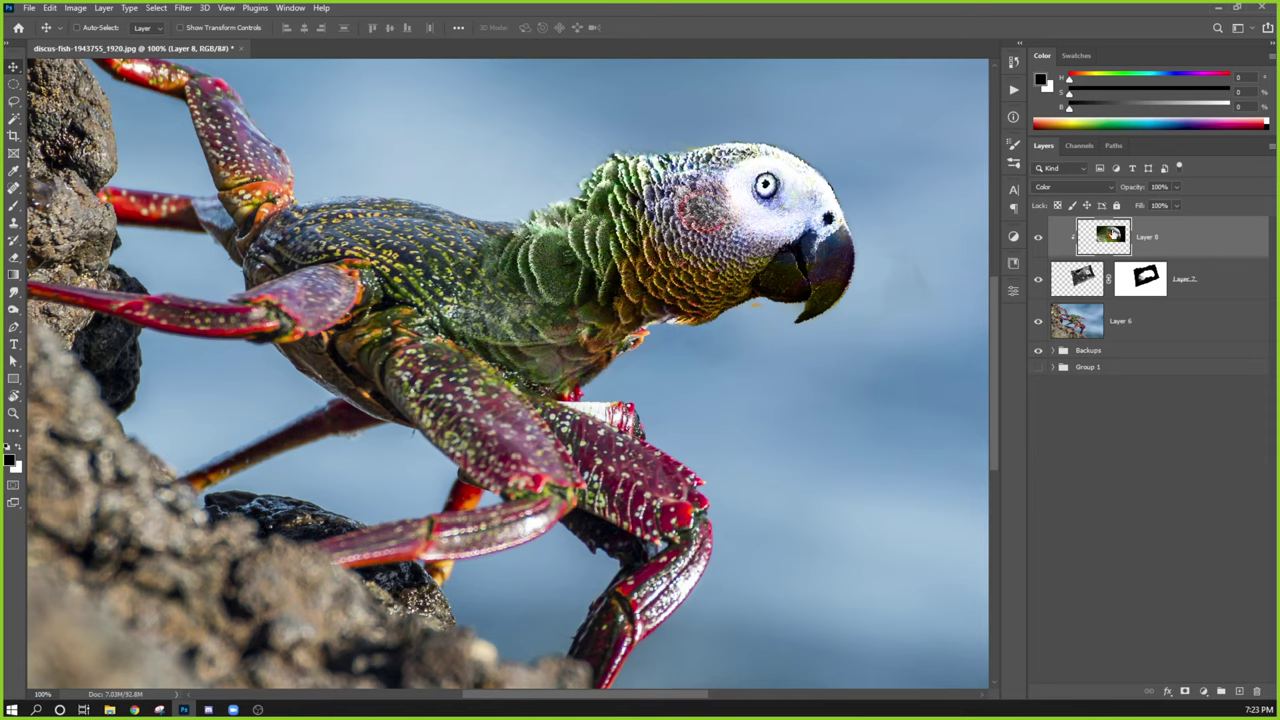
{"action": "left_click", "coordinate": [1038, 238]}
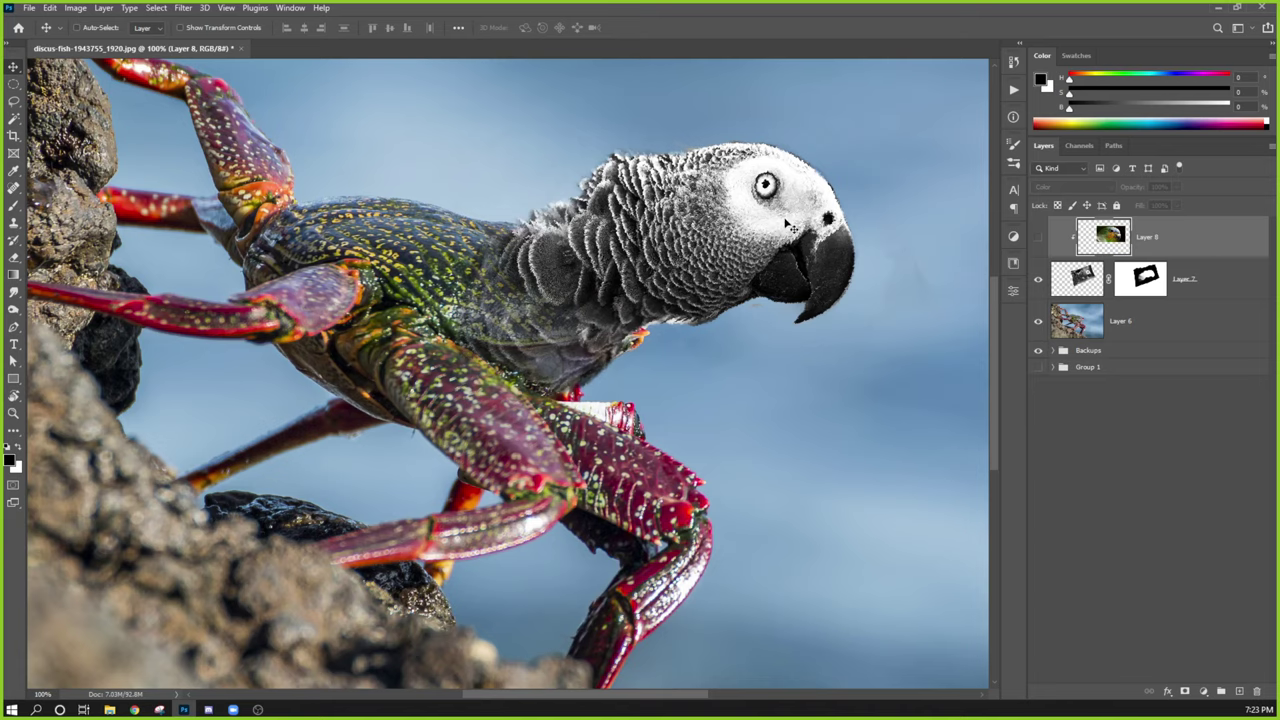
{"action": "left_click", "coordinate": [1037, 239]}
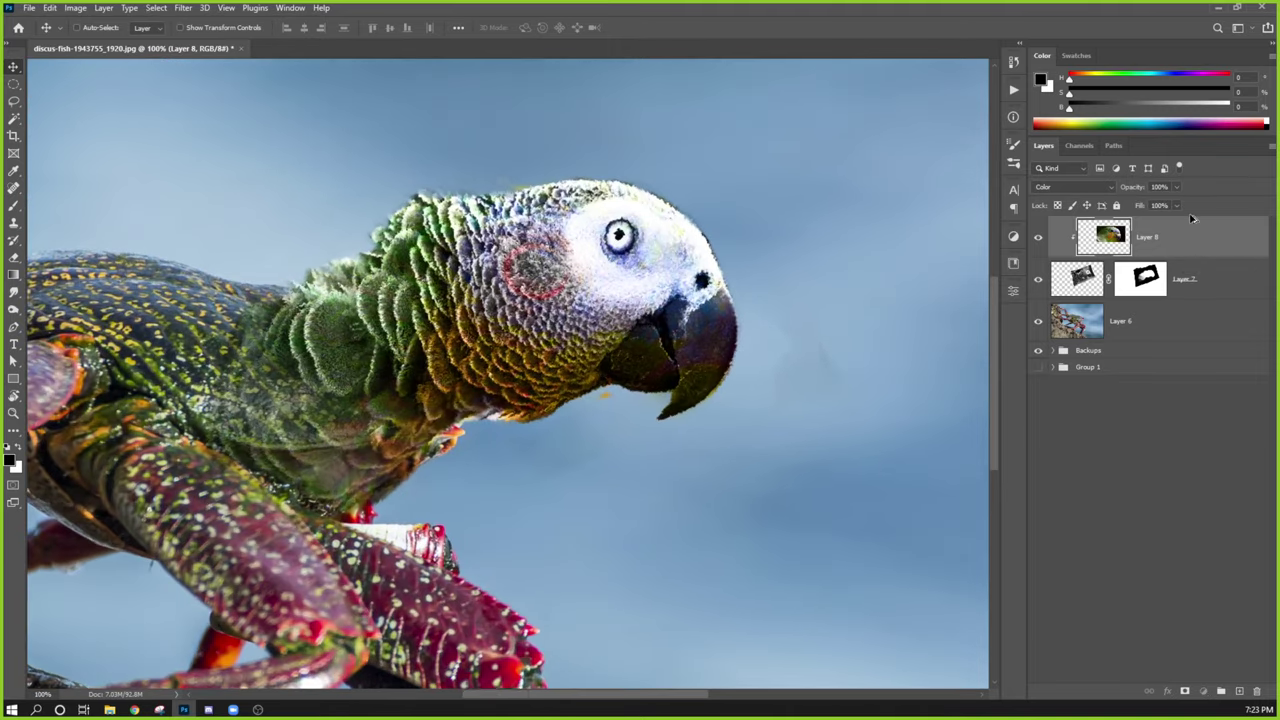
Duplicate Layer 8 to the top of the stack and set the copy to Normal blend mode.
{"action": "key", "text": "alt"}
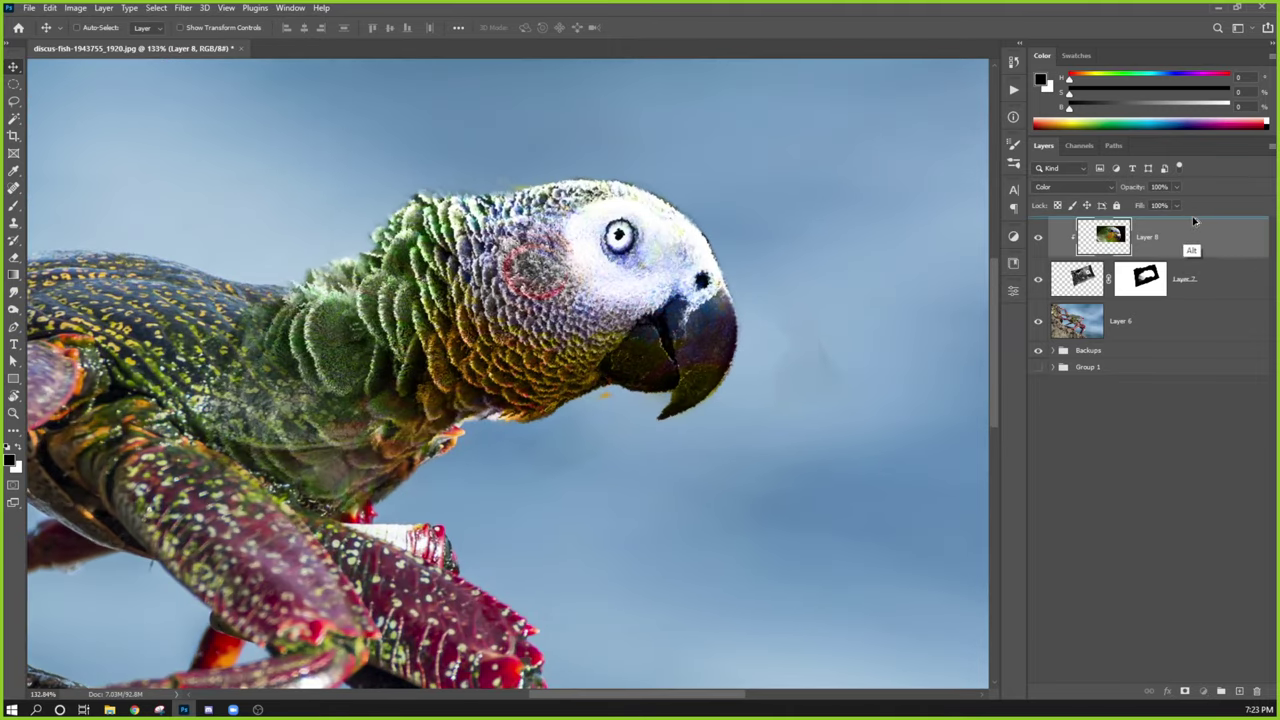
{"action": "left_click_drag", "start_coordinate": [1193, 221], "coordinate": [1185, 218]}
{"action": "left_click", "coordinate": [1074, 187]}
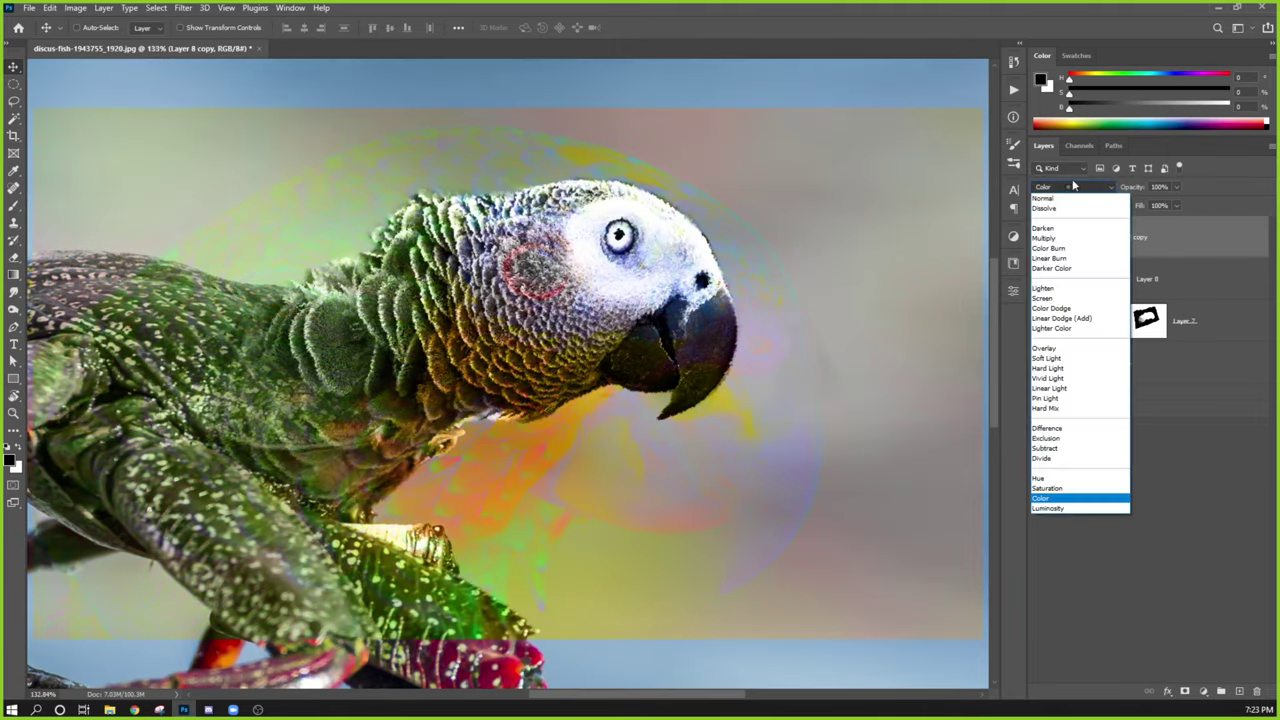
{"action": "left_click", "coordinate": [1066, 202]}
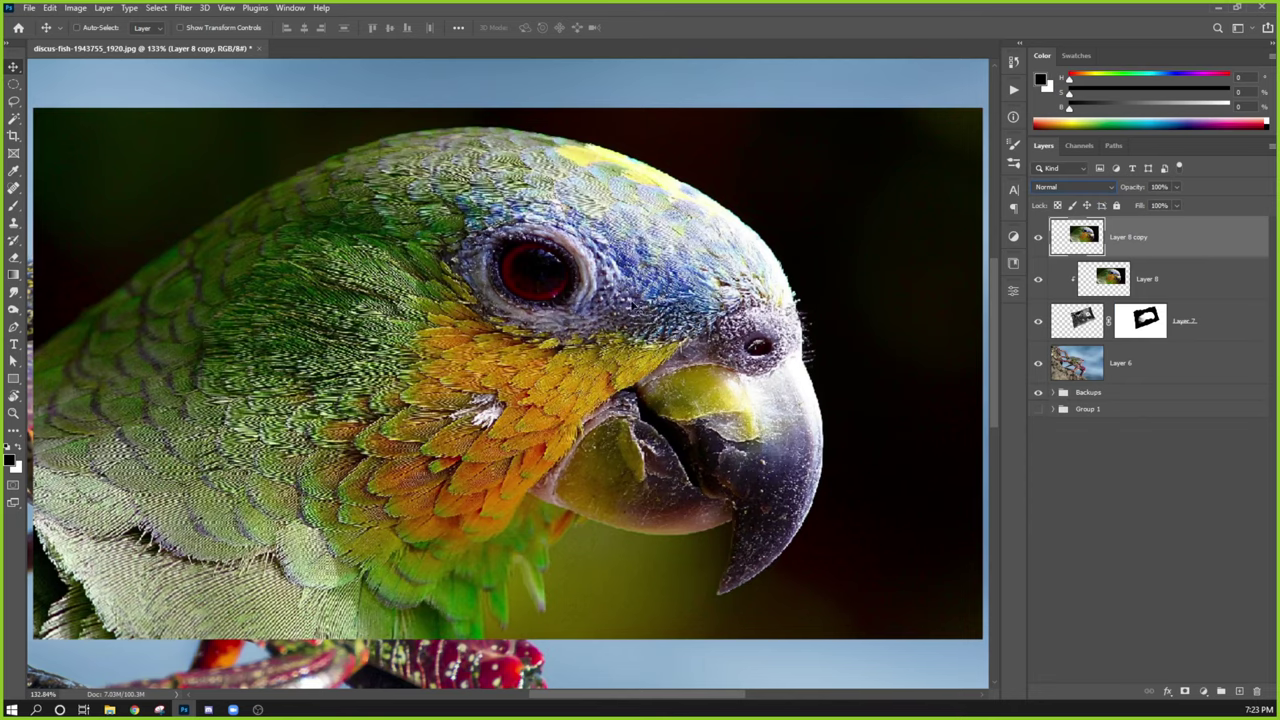
Hide the Layer 8 copy and Layer 8, leaving Layer 7 active.
{"action": "left_click", "coordinate": [1038, 238]}
{"action": "left_click", "coordinate": [1038, 238]}
{"action": "left_click", "coordinate": [1038, 238]}
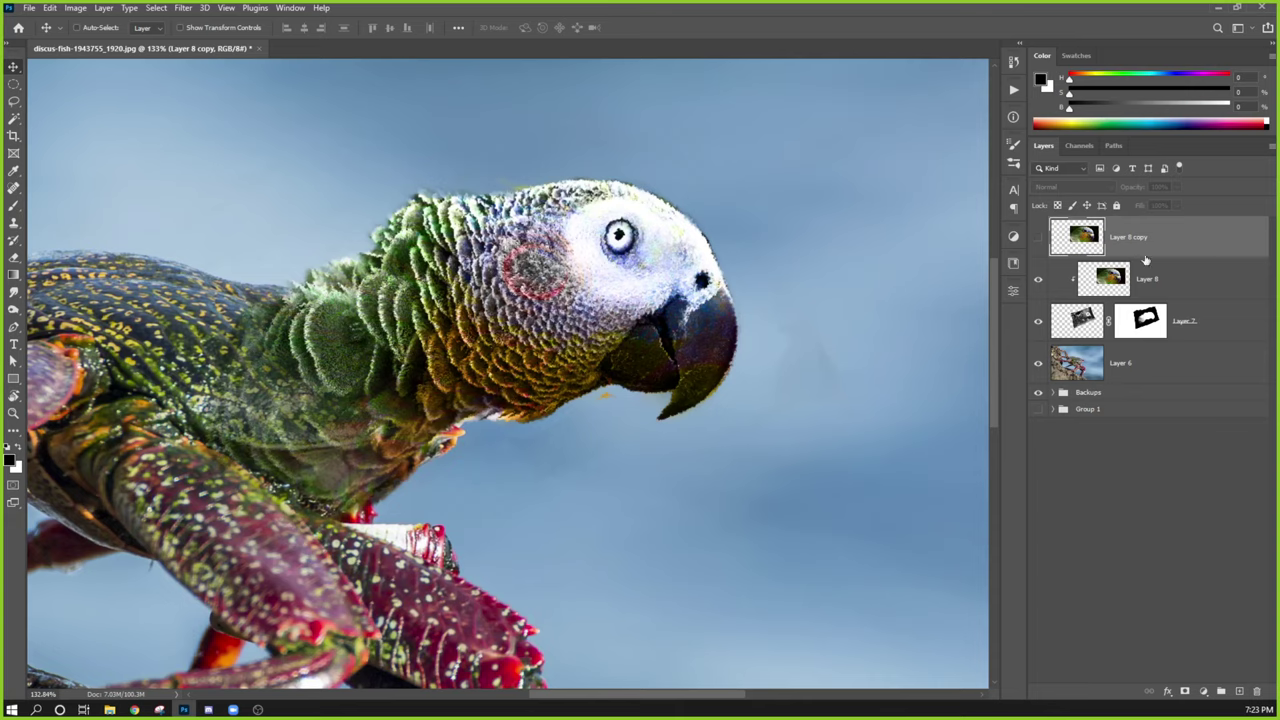
{"action": "left_click", "coordinate": [1083, 330]}
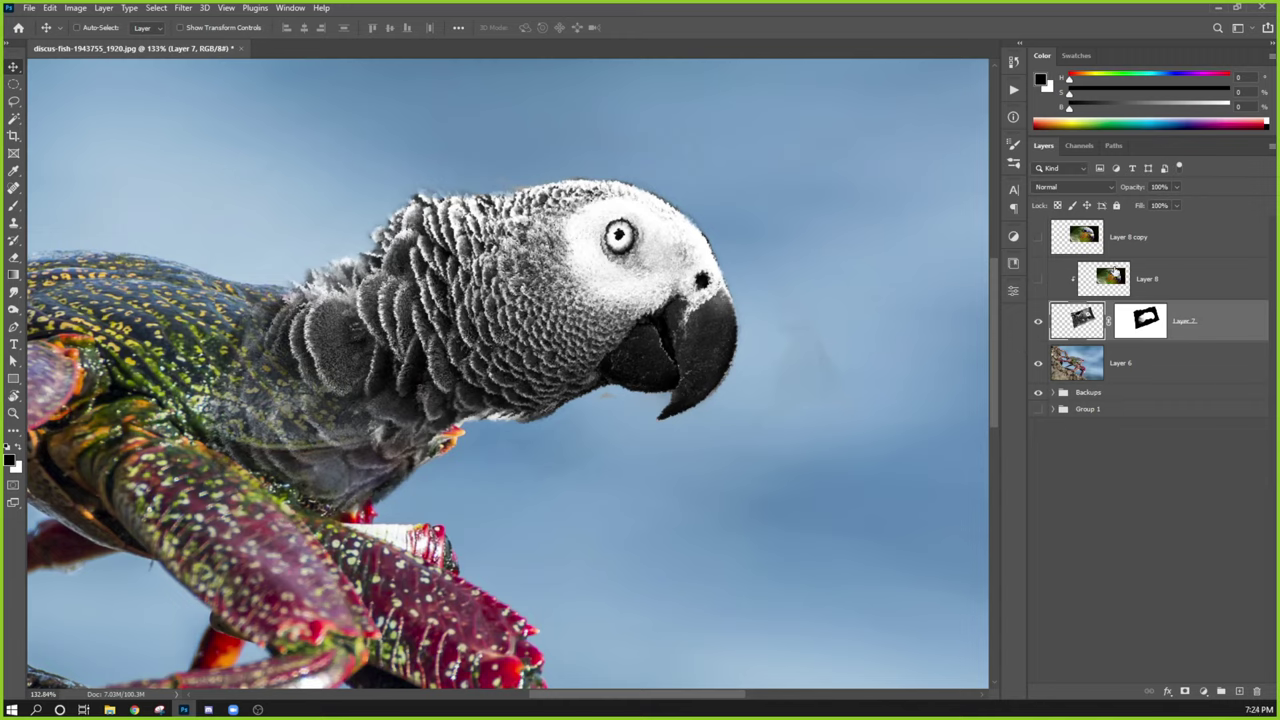
{"action": "left_click", "coordinate": [1169, 274]}
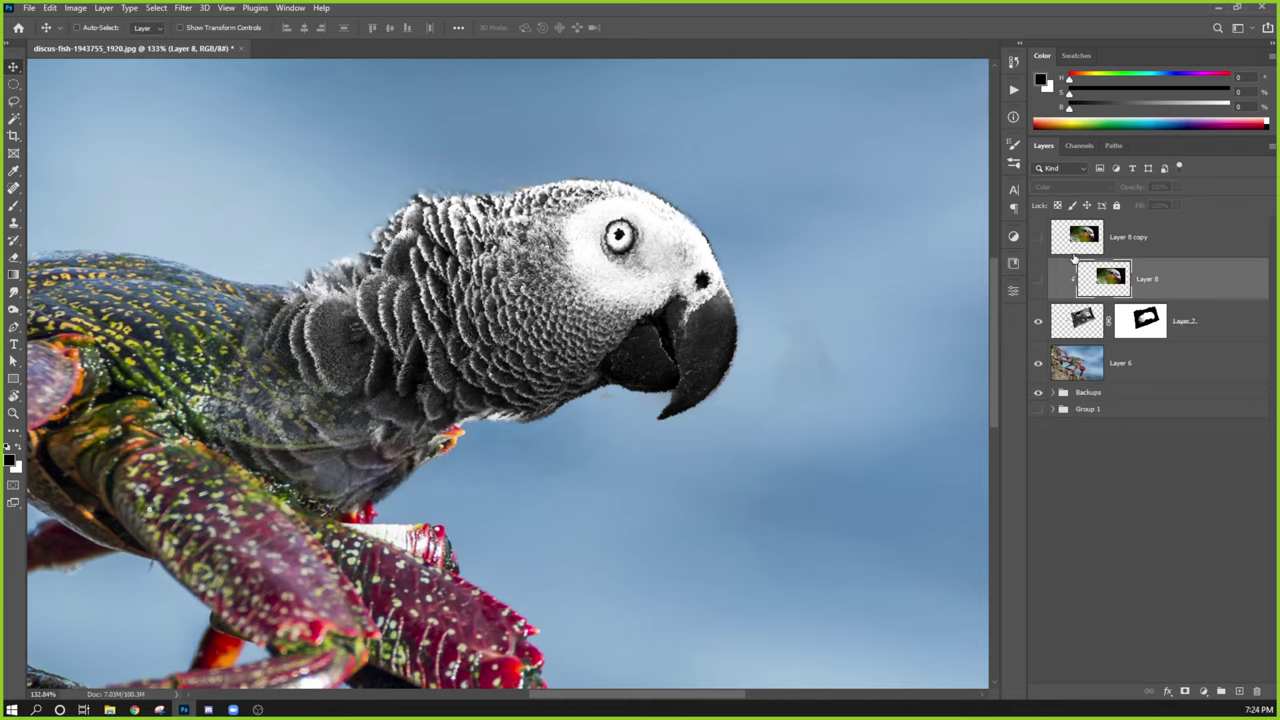
{"action": "left_click", "coordinate": [1038, 279]}
{"action": "left_click", "coordinate": [1038, 279]}
{"action": "left_click", "coordinate": [1078, 332]}
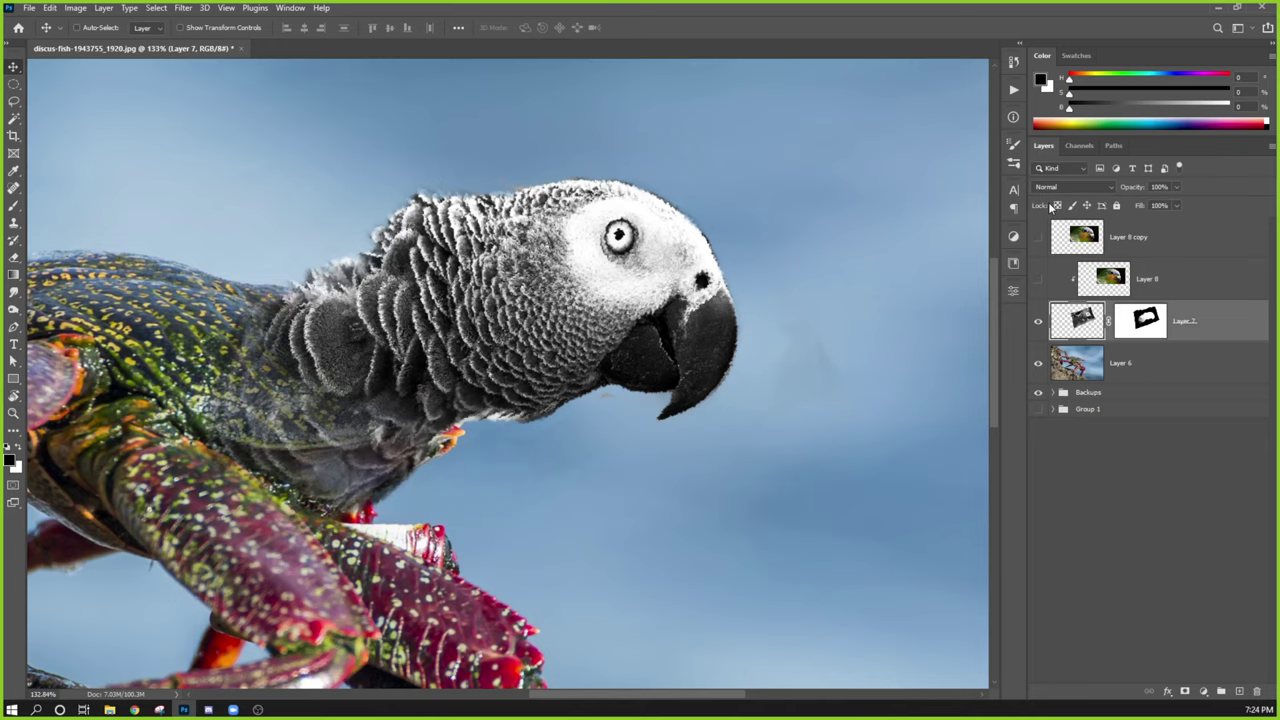
Draw a freehand lasso selection around the parrot's head.
{"action": "key", "text": "l"}
{"action": "key", "text": "alt+l"}
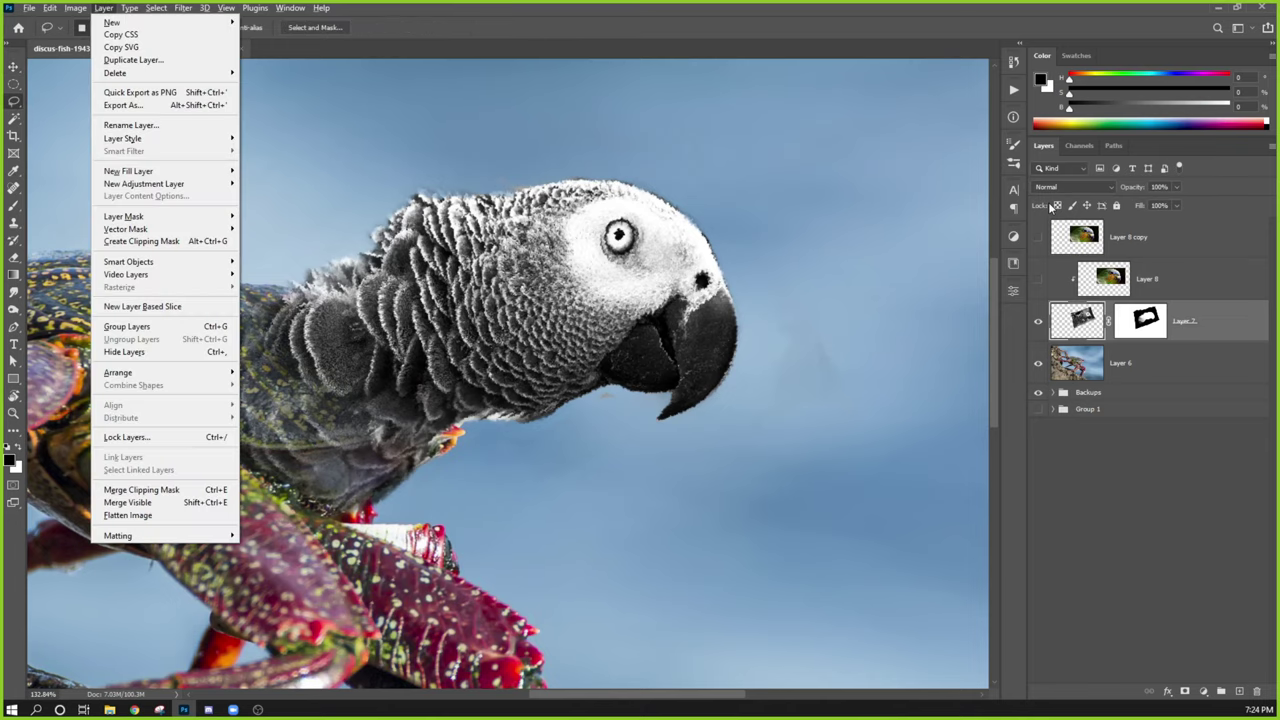
{"action": "left_click", "coordinate": [700, 253]}
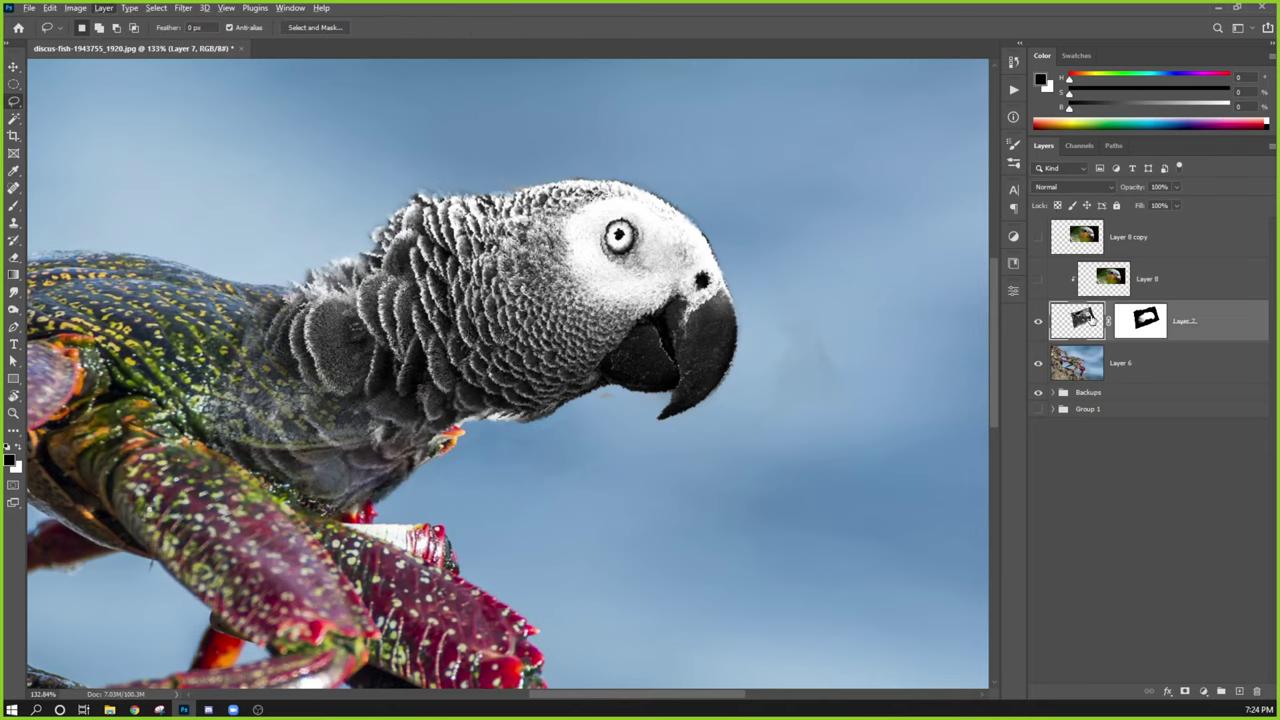
{"action": "mouse_move", "coordinate": [718, 266]}
{"action": "left_mouse_down"}
{"action": "mouse_move", "coordinate": [668, 206]}
{"action": "mouse_move", "coordinate": [562, 186]}
{"action": "left_mouse_up"}
{"action": "mouse_move", "coordinate": [606, 318]}
{"action": "left_mouse_down"}
{"action": "mouse_move", "coordinate": [716, 314]}
{"action": "mouse_move", "coordinate": [724, 284]}
{"action": "left_mouse_up"}
Feather the head selection by 10 pixels.
{"action": "left_click", "coordinate": [157, 8]}
{"action": "mouse_move", "coordinate": [188, 212]}
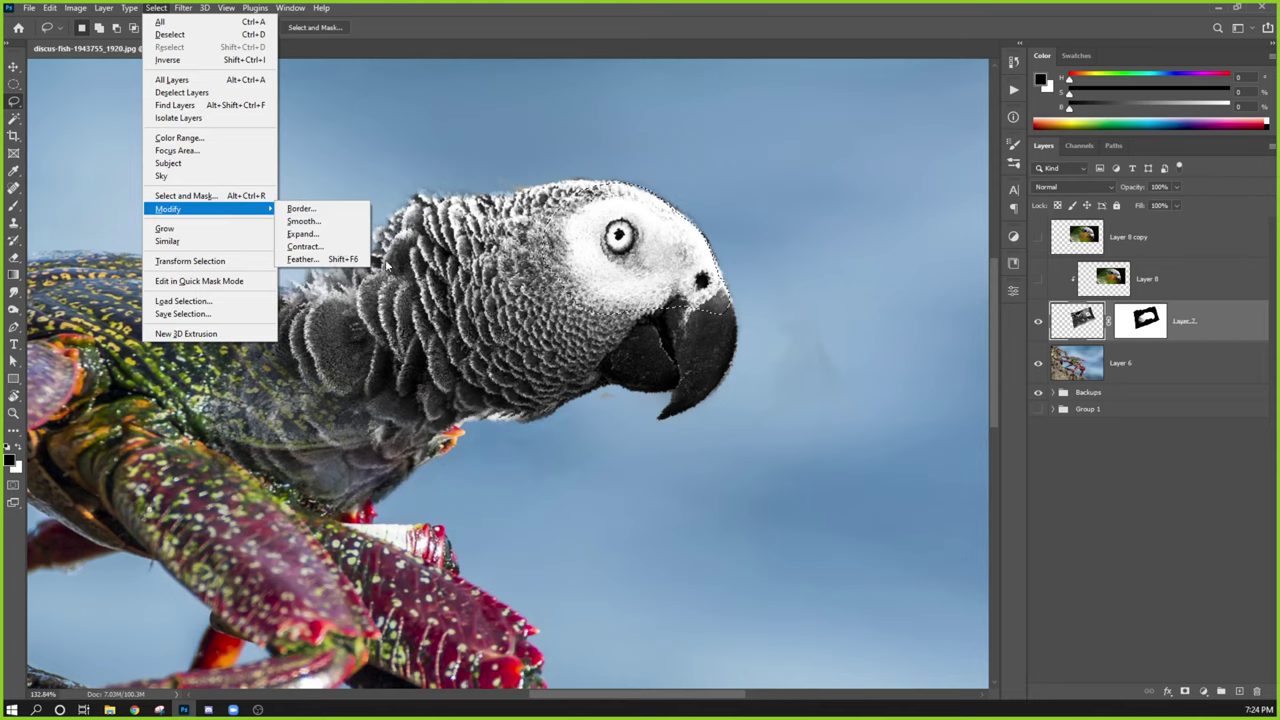
{"action": "left_click", "coordinate": [345, 260]}
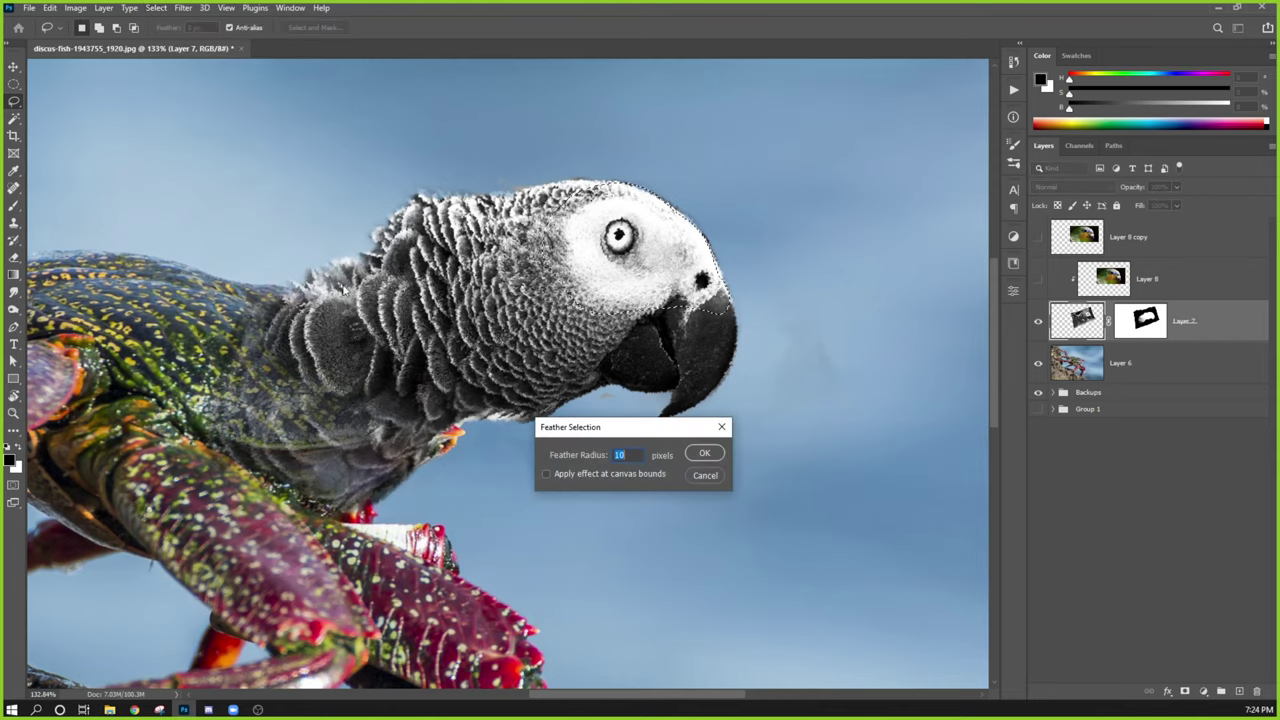
{"action": "left_click", "coordinate": [704, 453]}
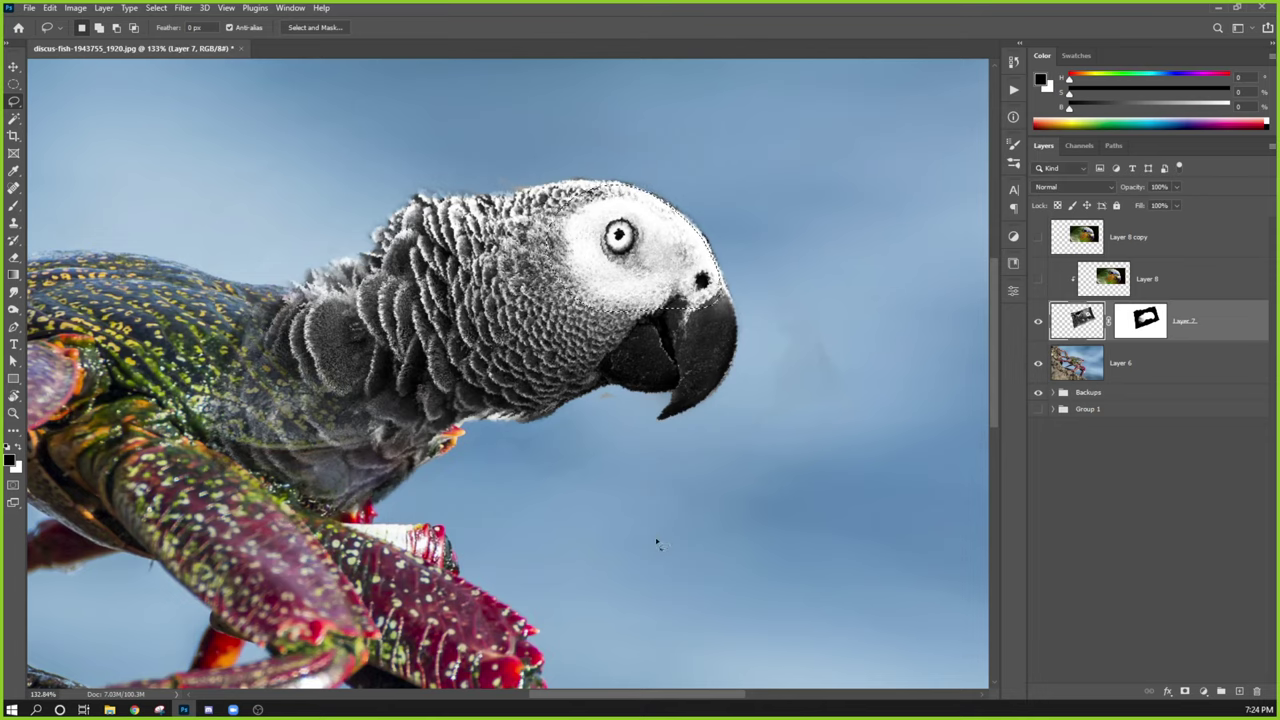
{"action": "left_click", "coordinate": [75, 8]}
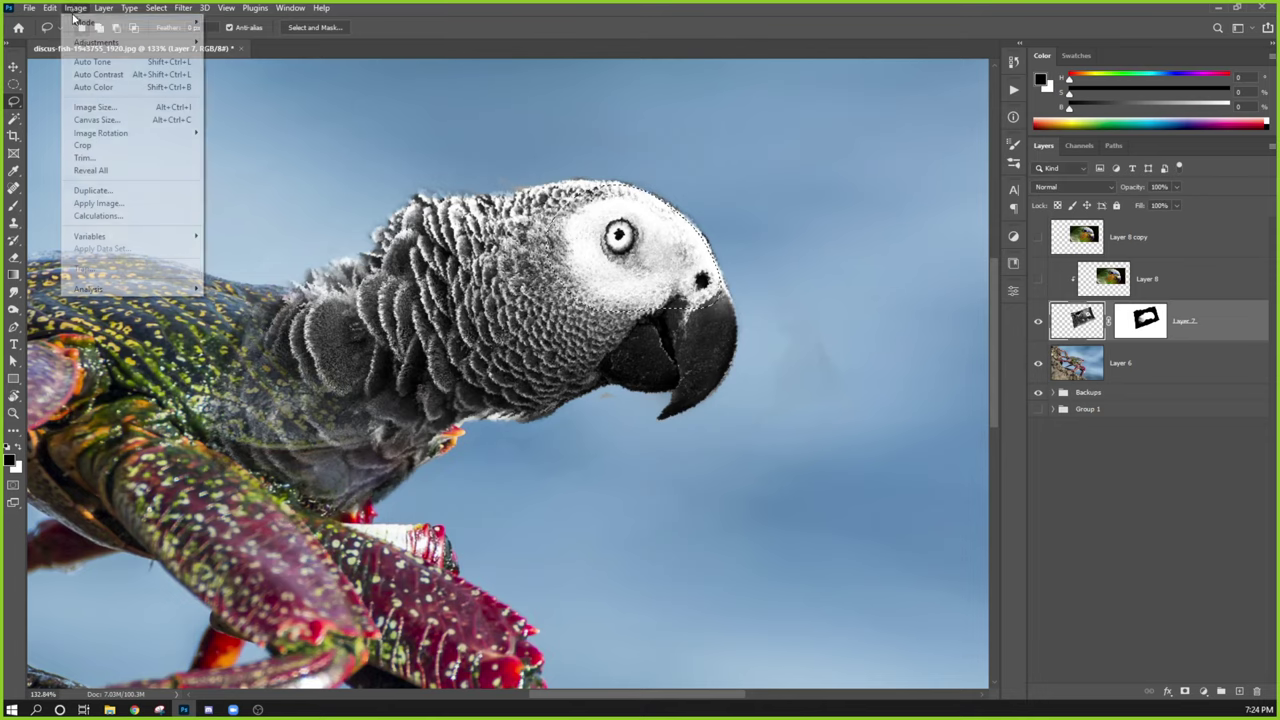
{"action": "mouse_move", "coordinate": [140, 50]}
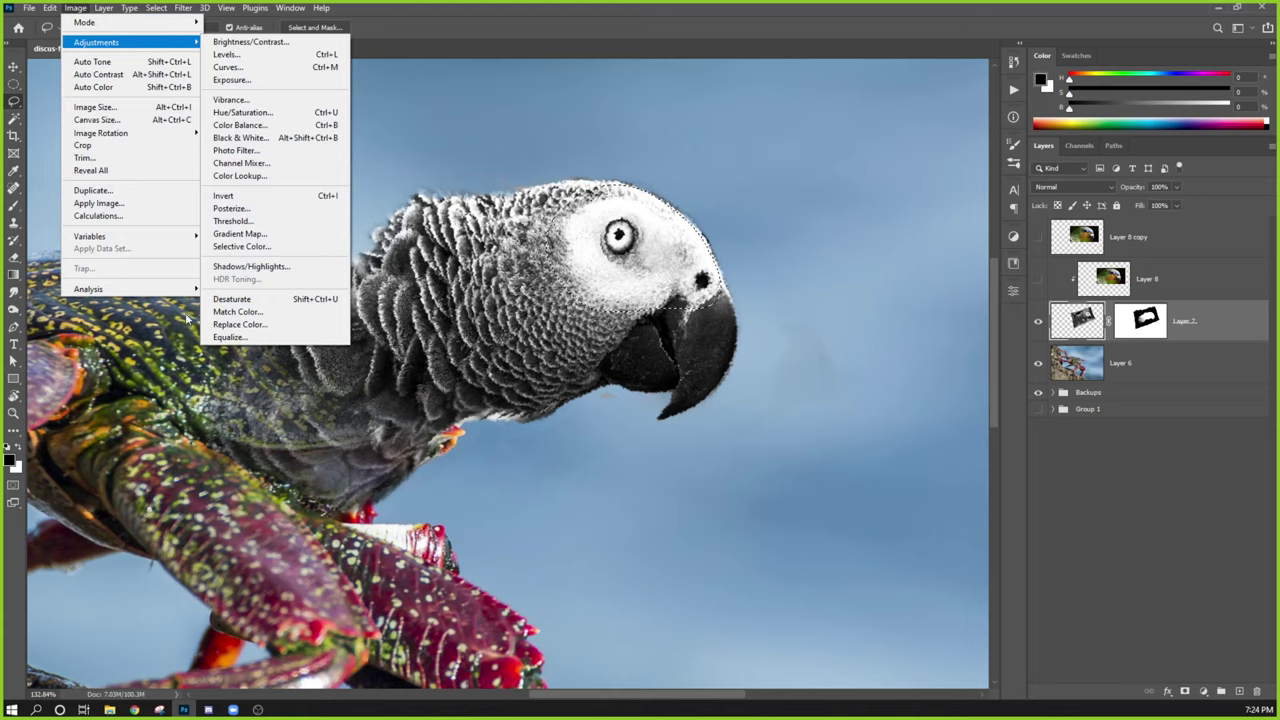
Apply Shadows/Highlights with Shadows 35% and Highlights 87%, checking the preview off and on.
{"action": "left_click", "coordinate": [250, 267]}
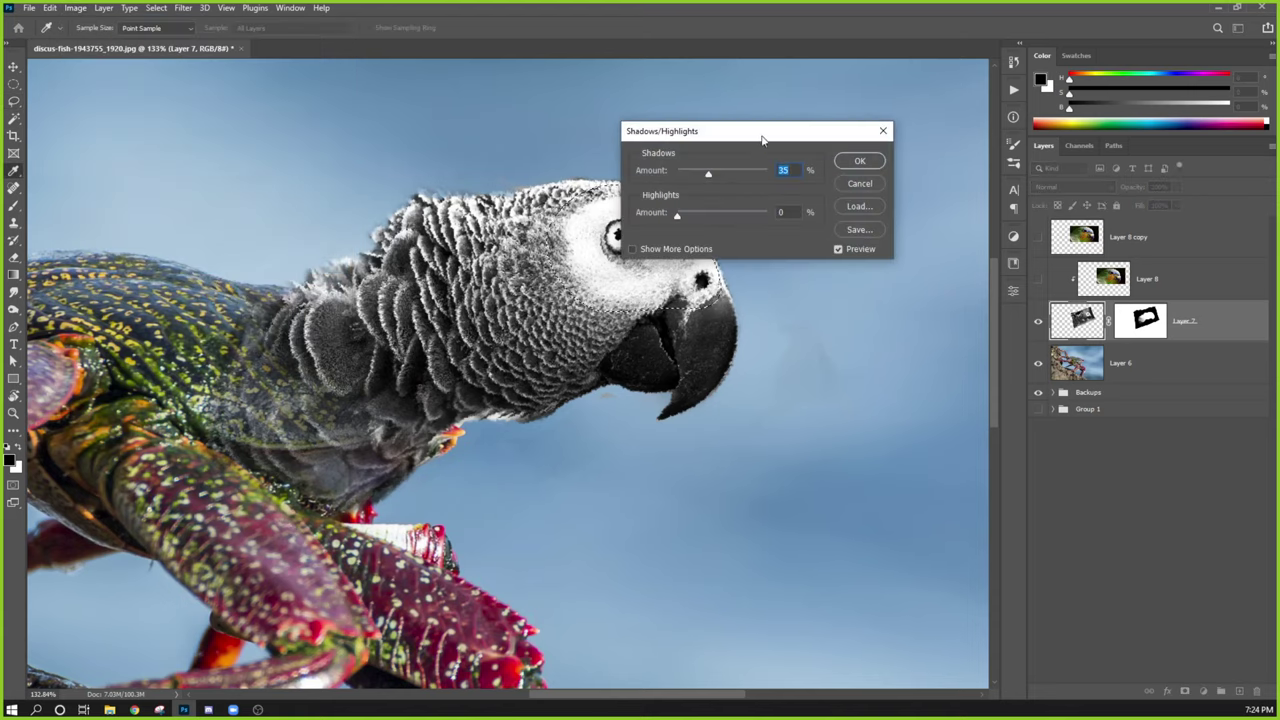
{"action": "left_click_drag", "start_coordinate": [700, 131], "coordinate": [814, 266]}
{"action": "left_click_drag", "start_coordinate": [803, 354], "coordinate": [857, 351]}
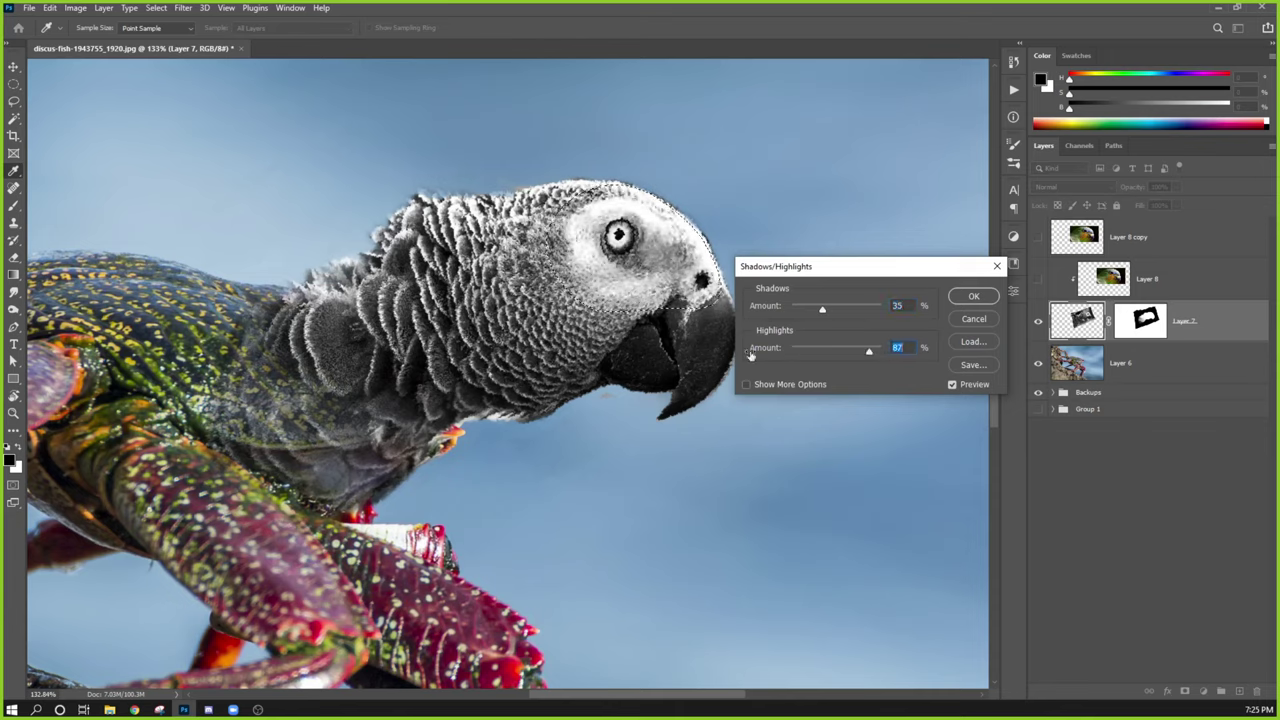
{"action": "left_click", "coordinate": [953, 385]}
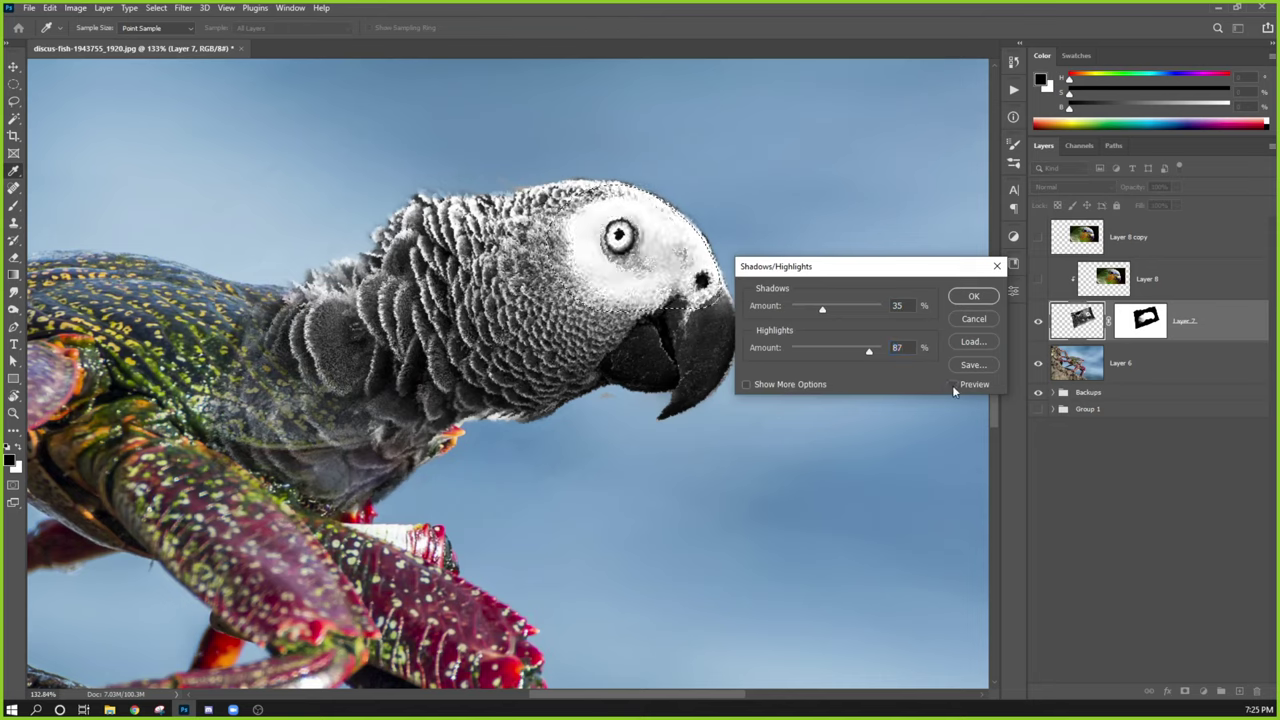
{"action": "left_click", "coordinate": [952, 385]}
{"action": "left_click", "coordinate": [951, 386]}
{"action": "left_click", "coordinate": [953, 388]}
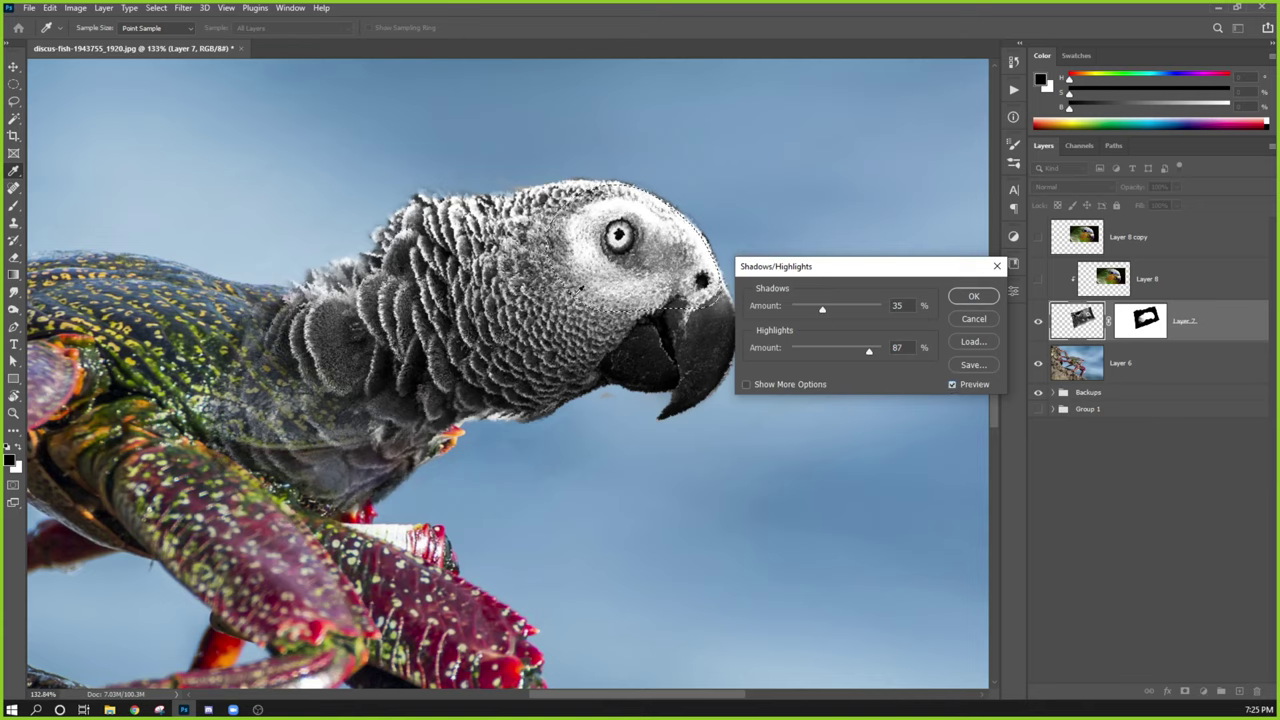
{"action": "left_click", "coordinate": [983, 302]}
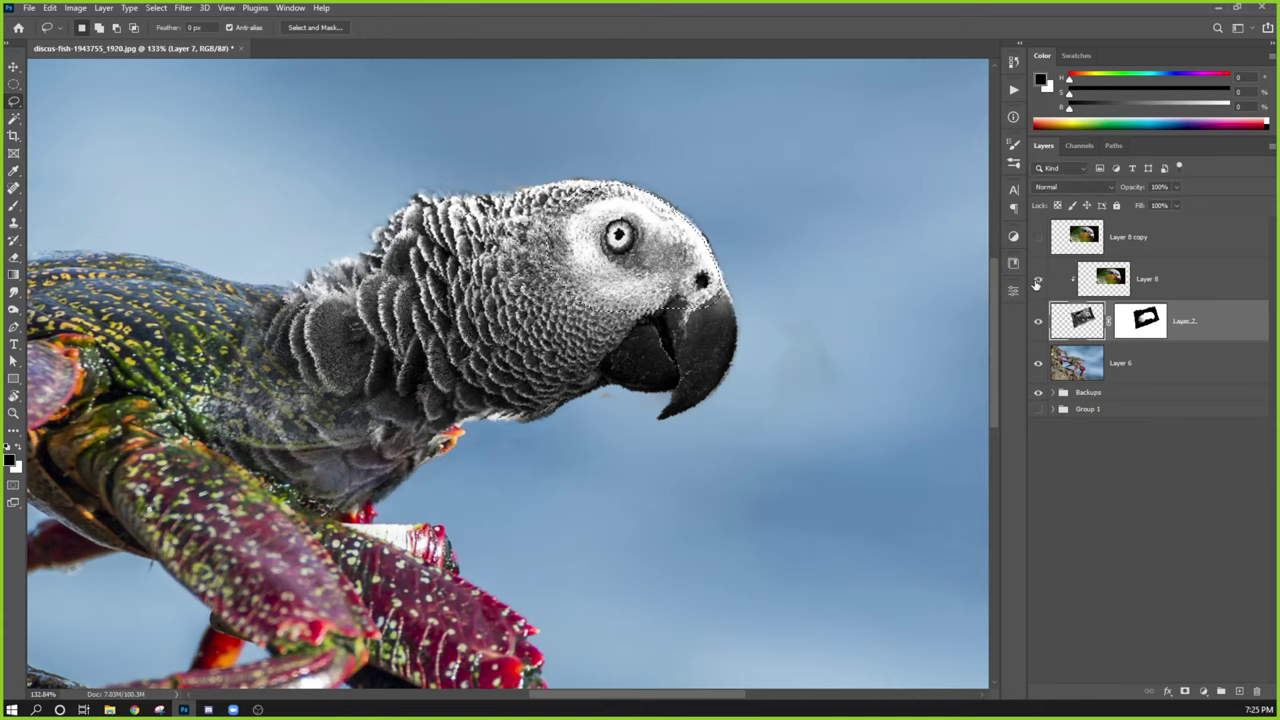
Toggle Layer 8 to check the grey head, then choose a toning tool from the Dodge/Burn flyout.
{"action": "left_click", "coordinate": [1037, 281]}
{"action": "left_click", "coordinate": [1038, 280]}
{"action": "left_click", "coordinate": [15, 311]}
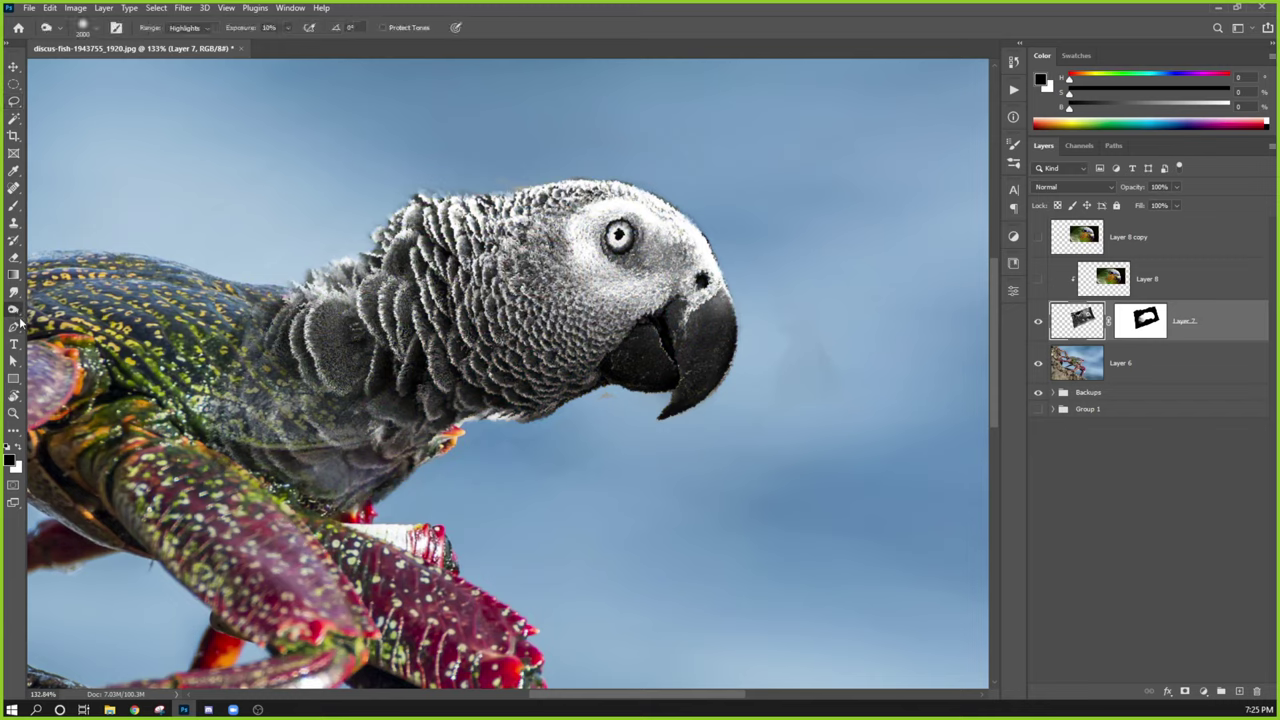
{"action": "right_click", "coordinate": [13, 310]}
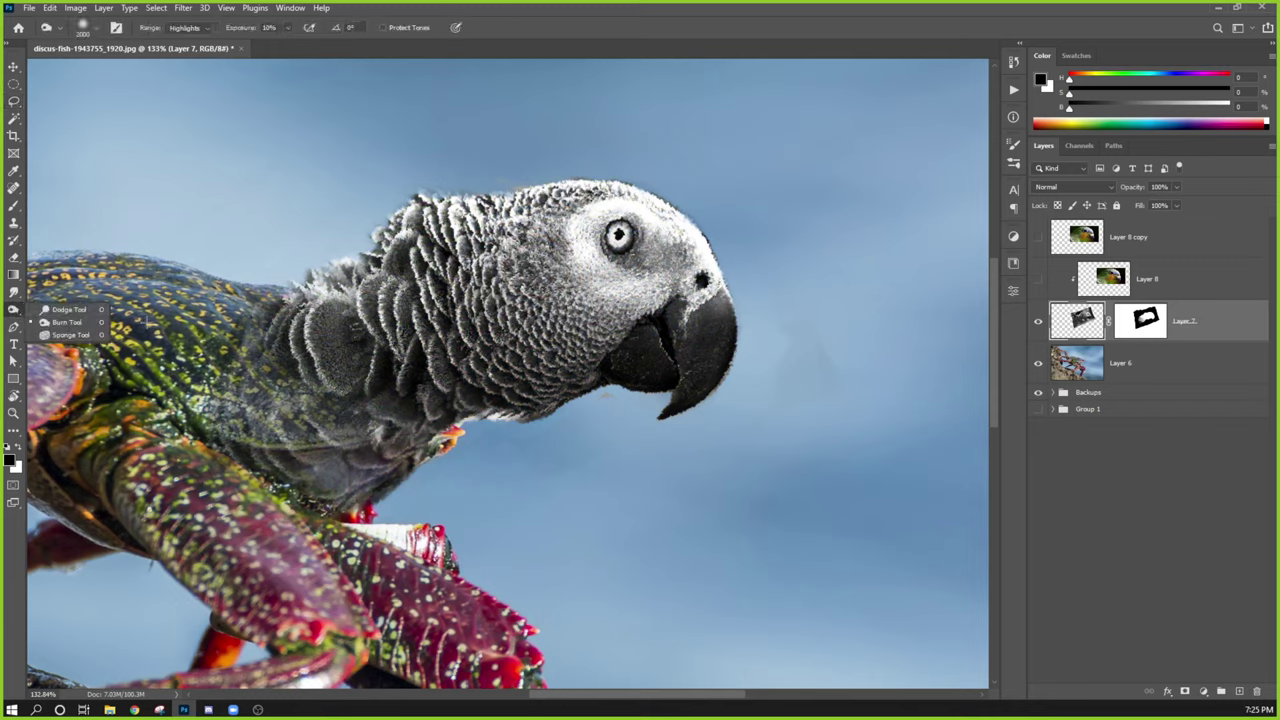
{"action": "left_click", "coordinate": [72, 323]}
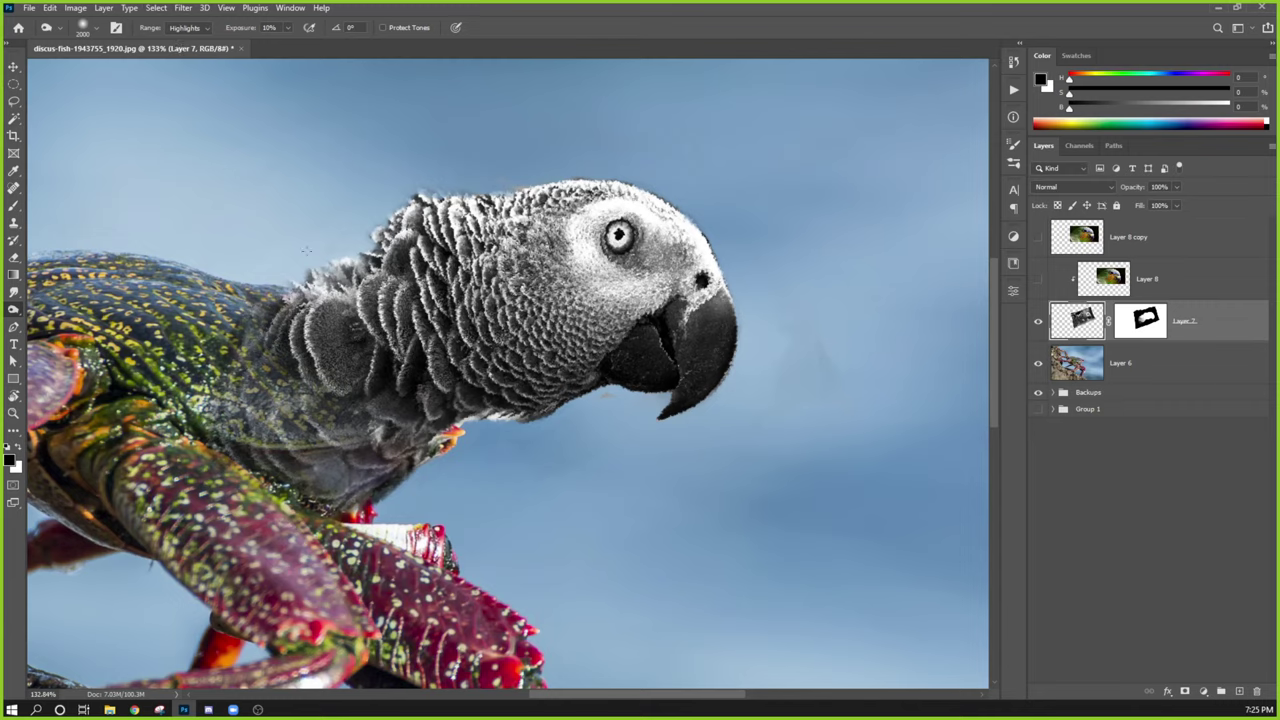
{"action": "key", "text": "v"}
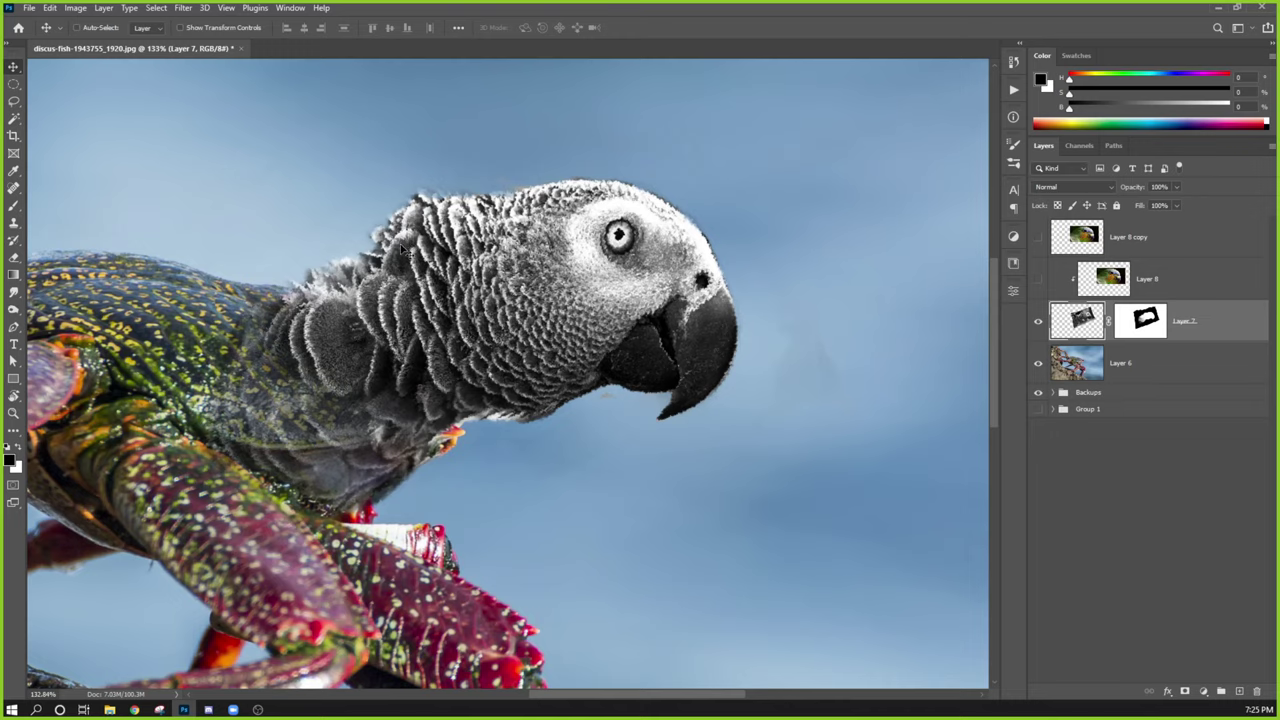
{"action": "left_click", "coordinate": [17, 311]}
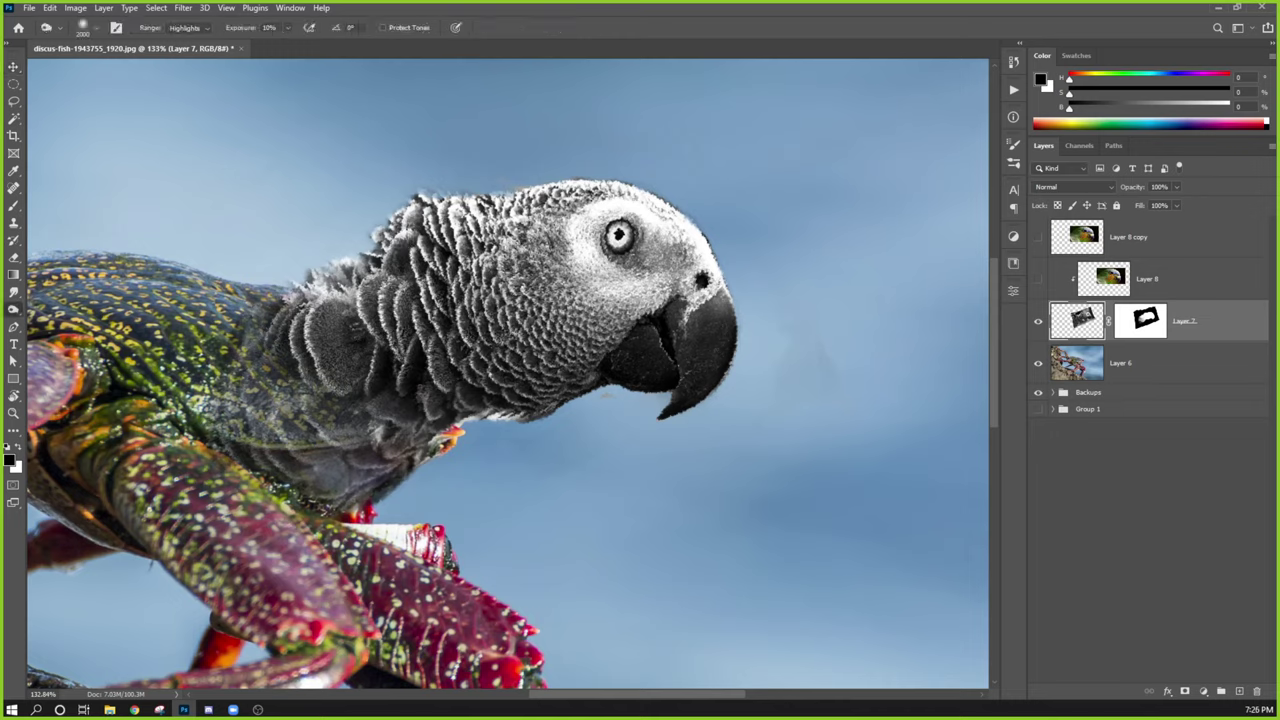
Lighten the feathers around the parrot's eye with a 100-pixel Dodge brush at 10% exposure.
{"action": "key", "text": "bracketleft"}
{"action": "key", "text": "bracketleft"}
{"action": "key", "text": "bracketleft"}
{"action": "key", "text": "bracketleft"}
{"action": "key", "text": "bracketleft"}
{"action": "key", "text": "bracketleft"}
{"action": "key", "text": "bracketleft"}
{"action": "key", "text": "bracketleft"}
{"action": "key", "text": "bracketleft"}
{"action": "key", "text": "bracketleft"}
{"action": "key", "text": "bracketleft"}
{"action": "key", "text": "bracketleft"}
{"action": "key", "text": "bracketleft"}
{"action": "key", "text": "bracketleft"}
{"action": "key", "text": "bracketleft"}
{"action": "key", "text": "bracketleft"}
{"action": "key", "text": "bracketleft"}
{"action": "key", "text": "bracketleft"}
{"action": "key", "text": "bracketleft"}
{"action": "key", "text": "bracketleft"}
{"action": "key", "text": "bracketleft"}
{"action": "left_click", "coordinate": [268, 28]}
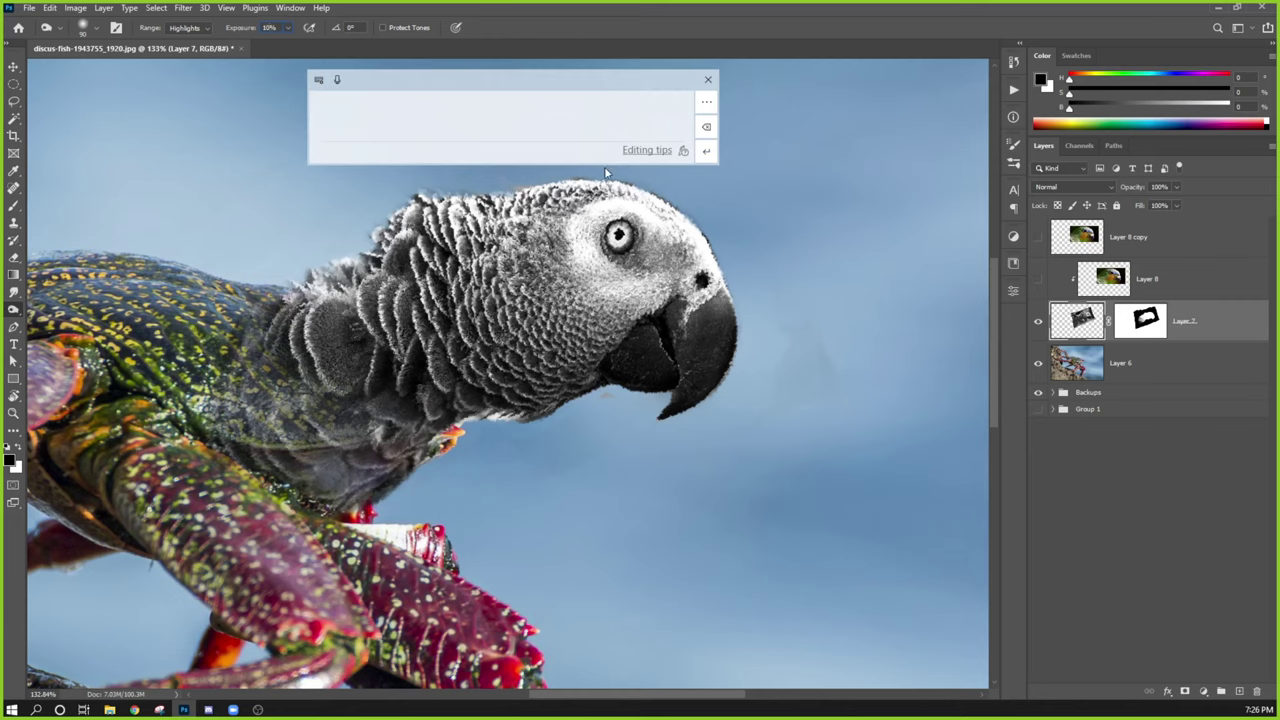
{"action": "left_click", "coordinate": [708, 79]}
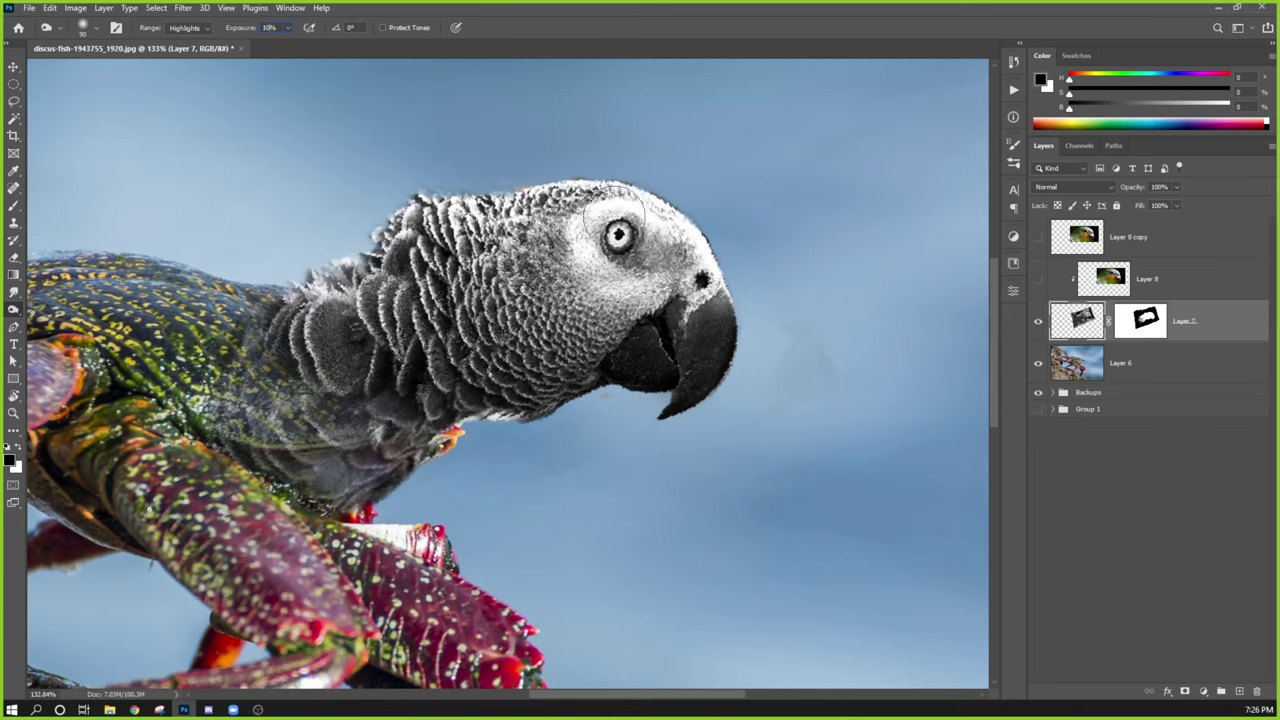
{"action": "mouse_move", "coordinate": [614, 215]}
{"action": "left_mouse_down"}
{"action": "mouse_move", "coordinate": [677, 240]}
{"action": "mouse_move", "coordinate": [595, 233]}
{"action": "mouse_move", "coordinate": [602, 215]}
{"action": "mouse_move", "coordinate": [600, 284]}
{"action": "left_mouse_up"}
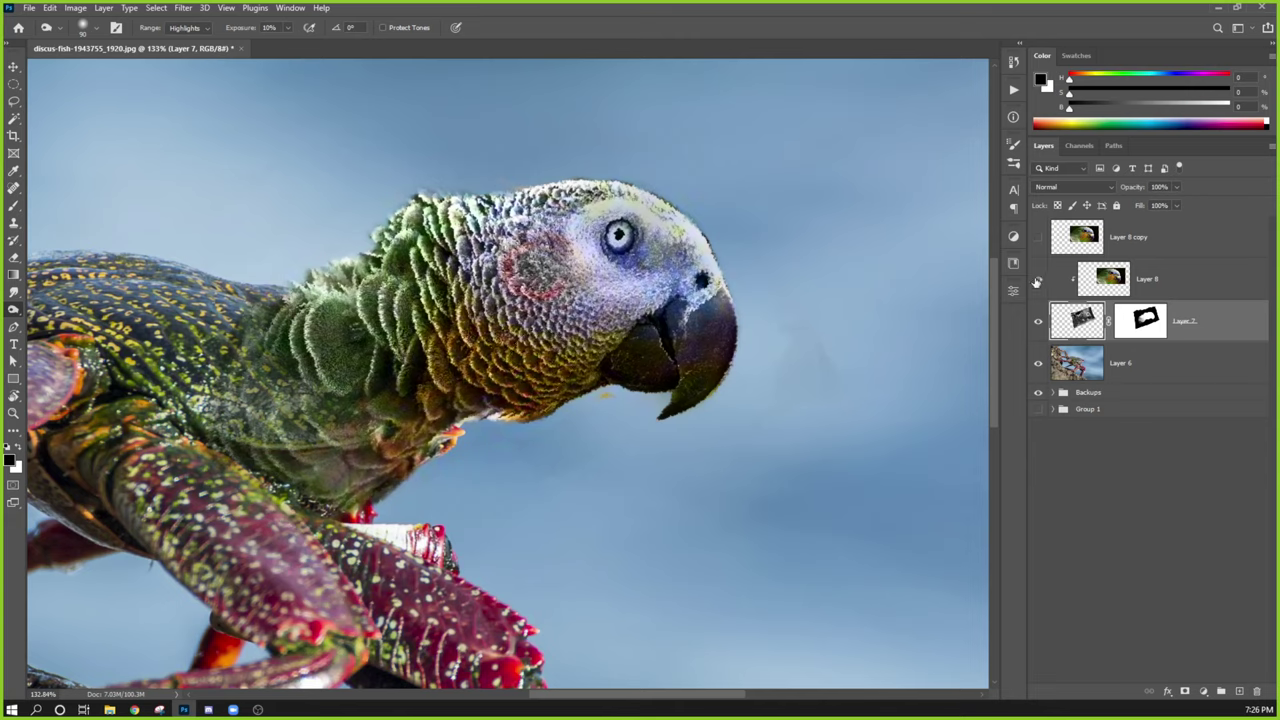
{"action": "key", "text": "ctrl+minus"}
{"action": "key", "text": "ctrl+minus"}
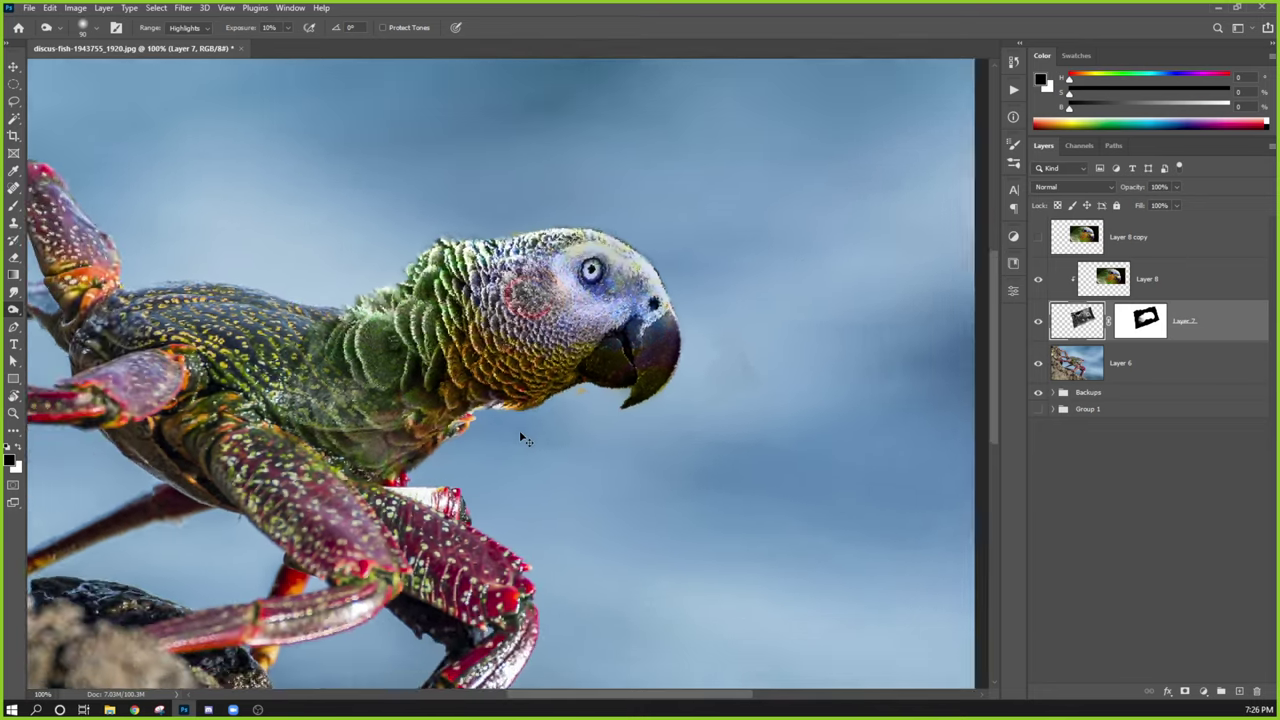
{"action": "key", "text": "ctrl+minus"}
{"action": "key", "text": "ctrl+plus"}
{"action": "key", "text": "ctrl+plus"}
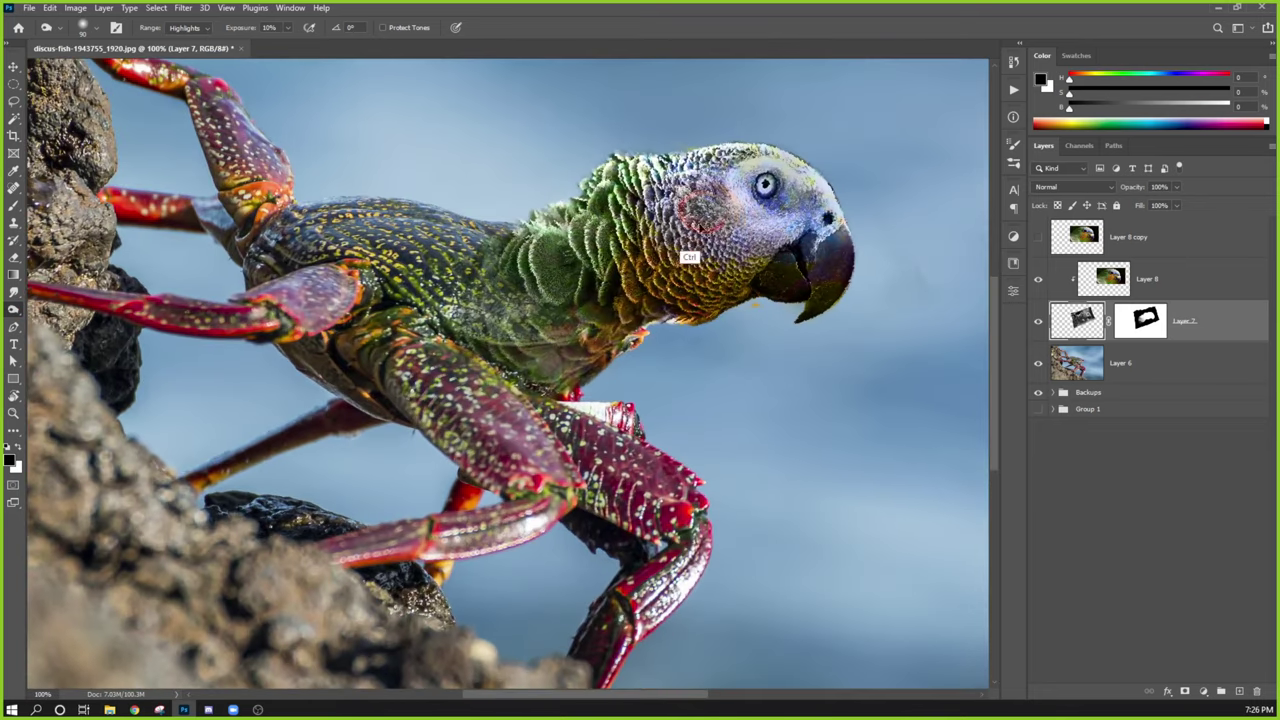
{"action": "key", "text": "ctrl+plus"}
{"action": "left_click_drag", "start_coordinate": [700, 170], "coordinate": [590, 360]}
{"action": "key", "text": "ctrl+minus"}
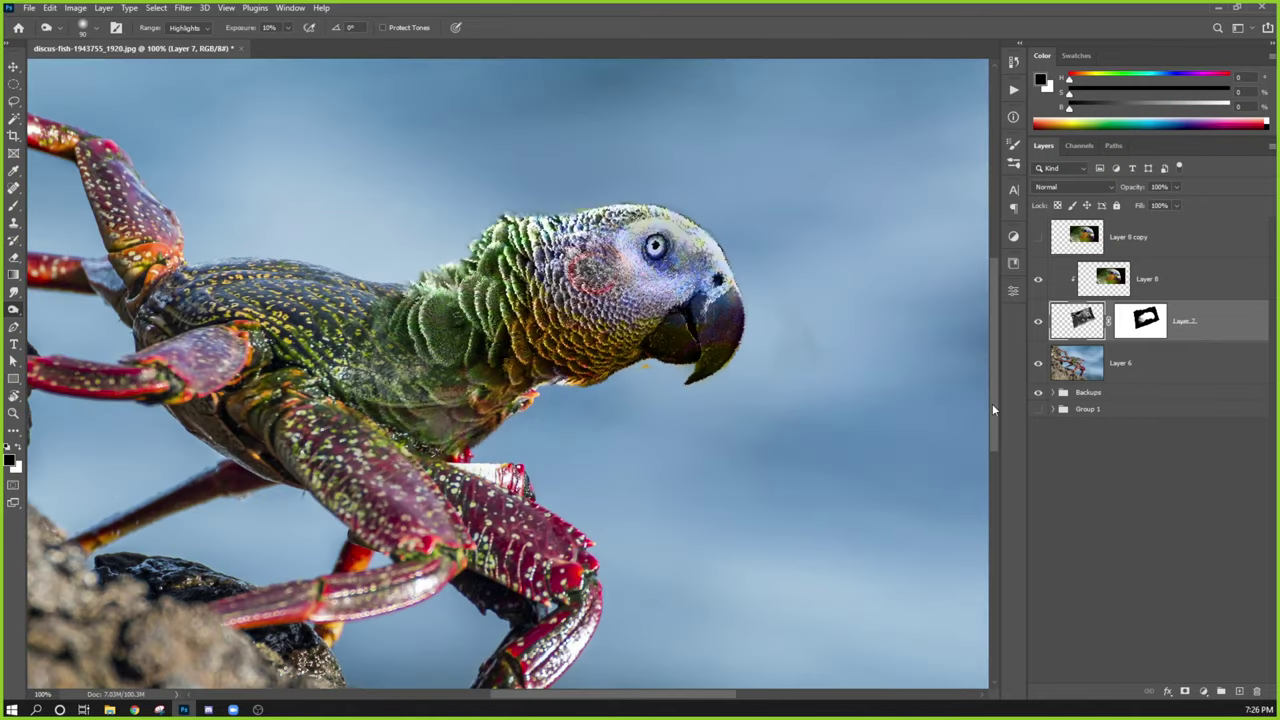
{"action": "left_click", "coordinate": [1013, 62]}
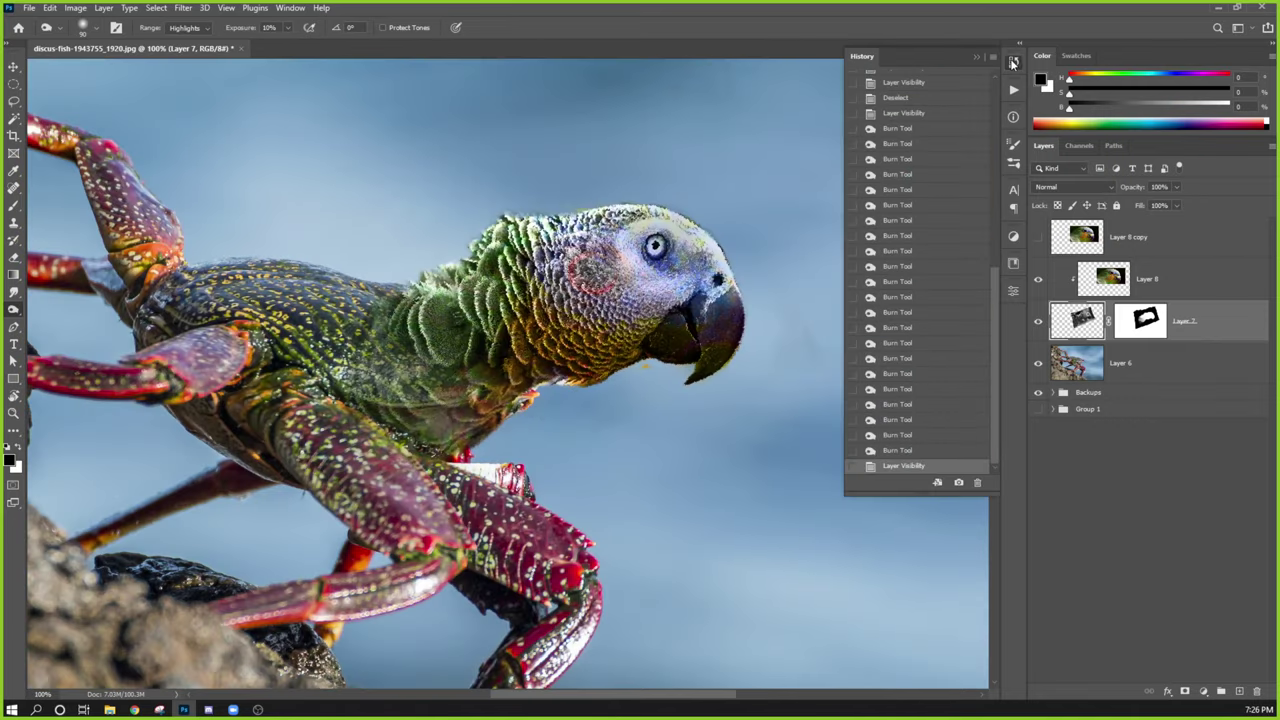
{"action": "mouse_move", "coordinate": [994, 379]}
{"action": "left_mouse_down"}
{"action": "mouse_move", "coordinate": [991, 198]}
{"action": "mouse_move", "coordinate": [994, 222]}
{"action": "left_mouse_up"}
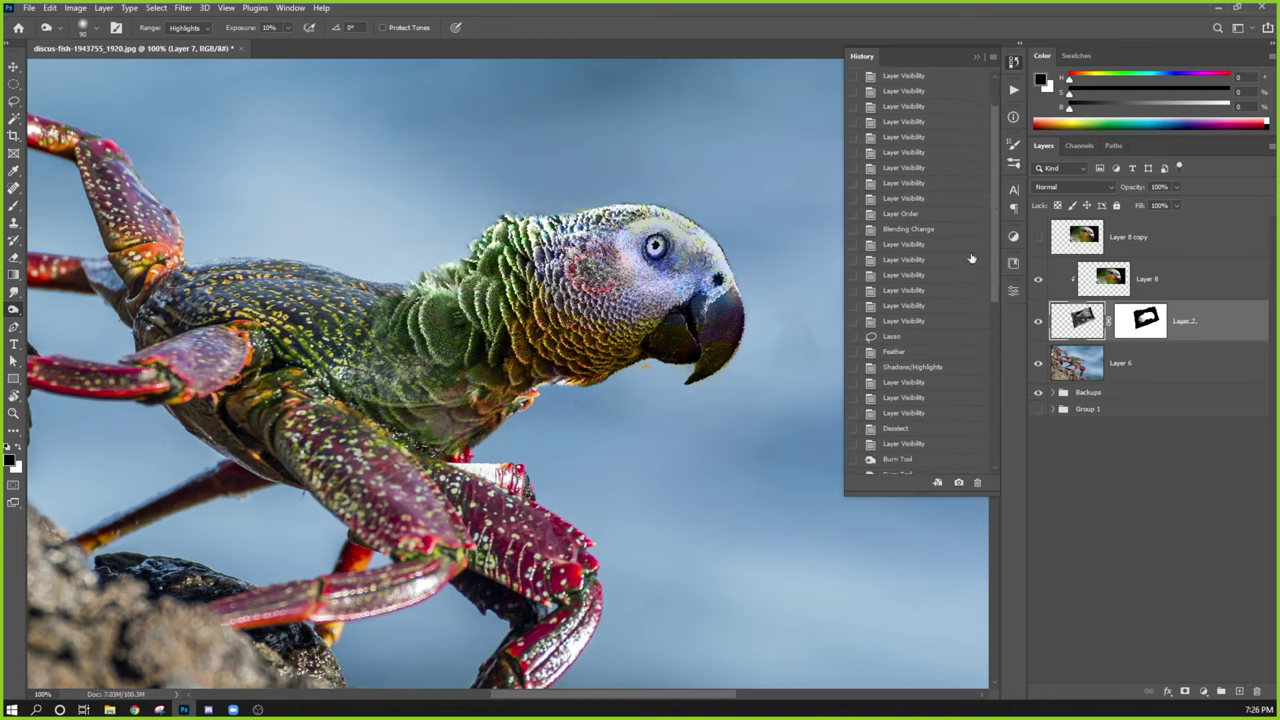
{"action": "left_click", "coordinate": [919, 353]}
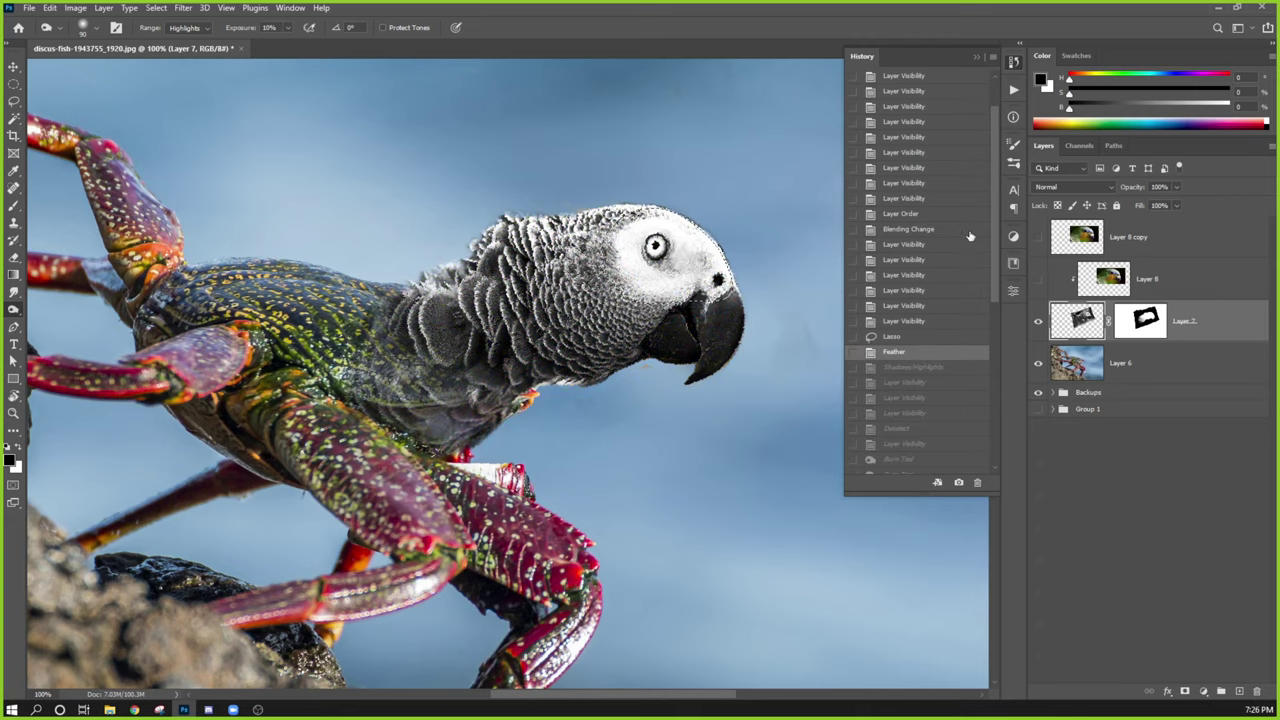
{"action": "left_click", "coordinate": [931, 229]}
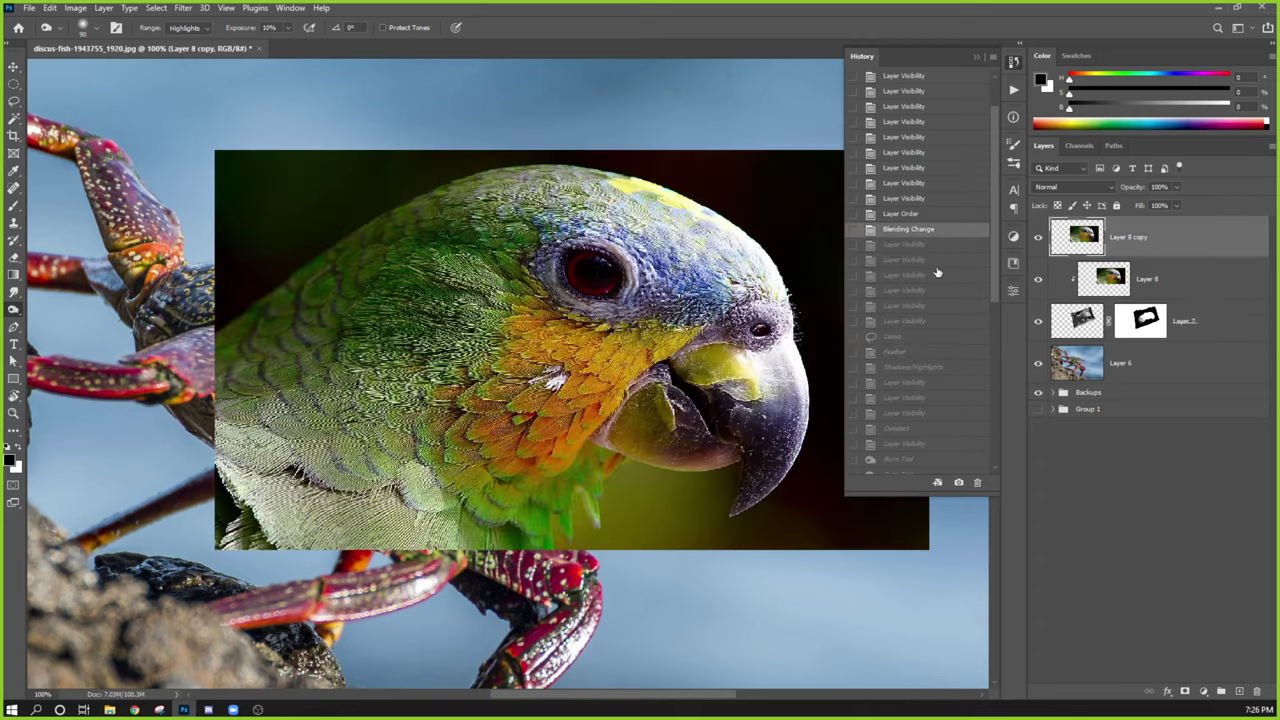
{"action": "left_click", "coordinate": [930, 215]}
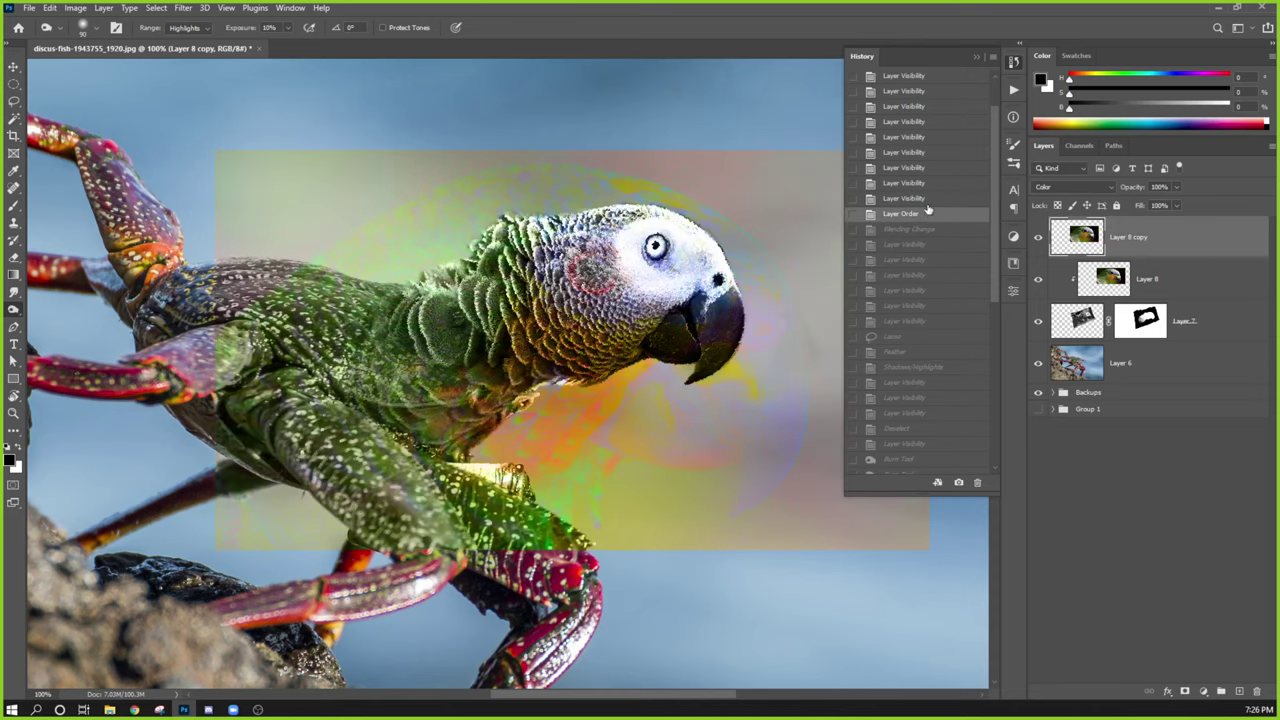
{"action": "left_click", "coordinate": [930, 200]}
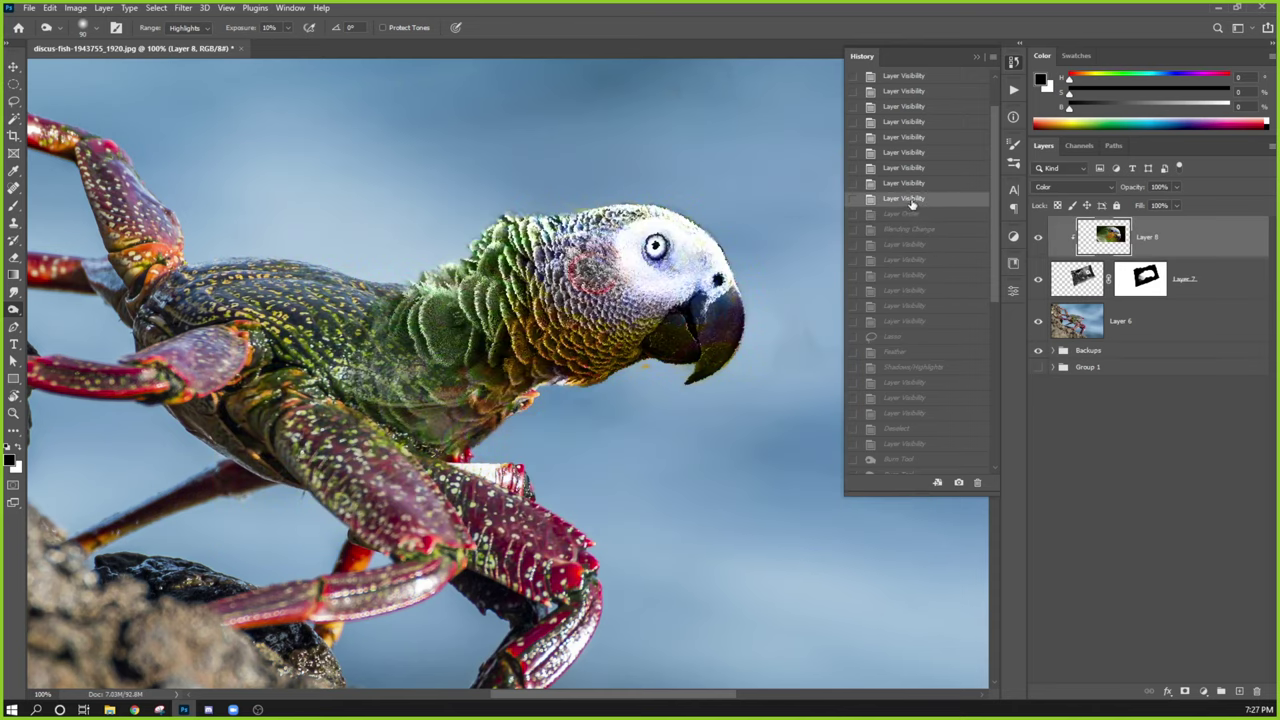
{"action": "left_click_drag", "start_coordinate": [994, 226], "coordinate": [986, 390]}
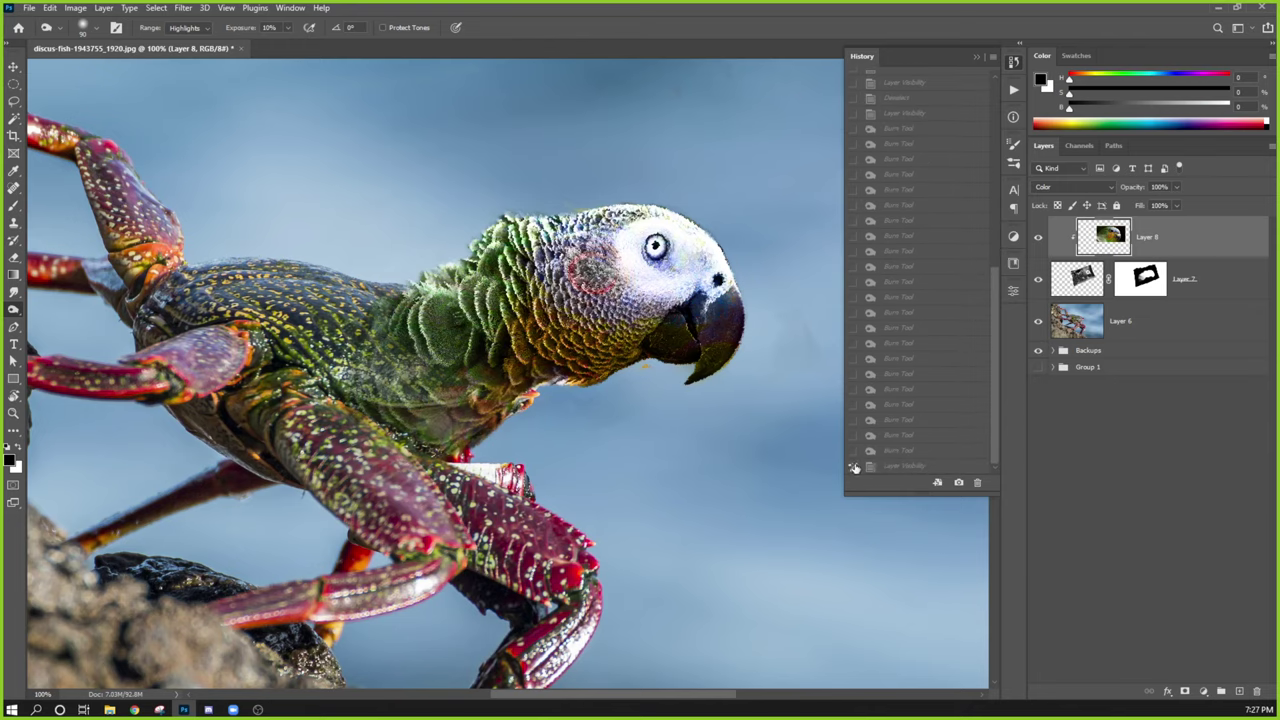
{"action": "left_click", "coordinate": [900, 467]}
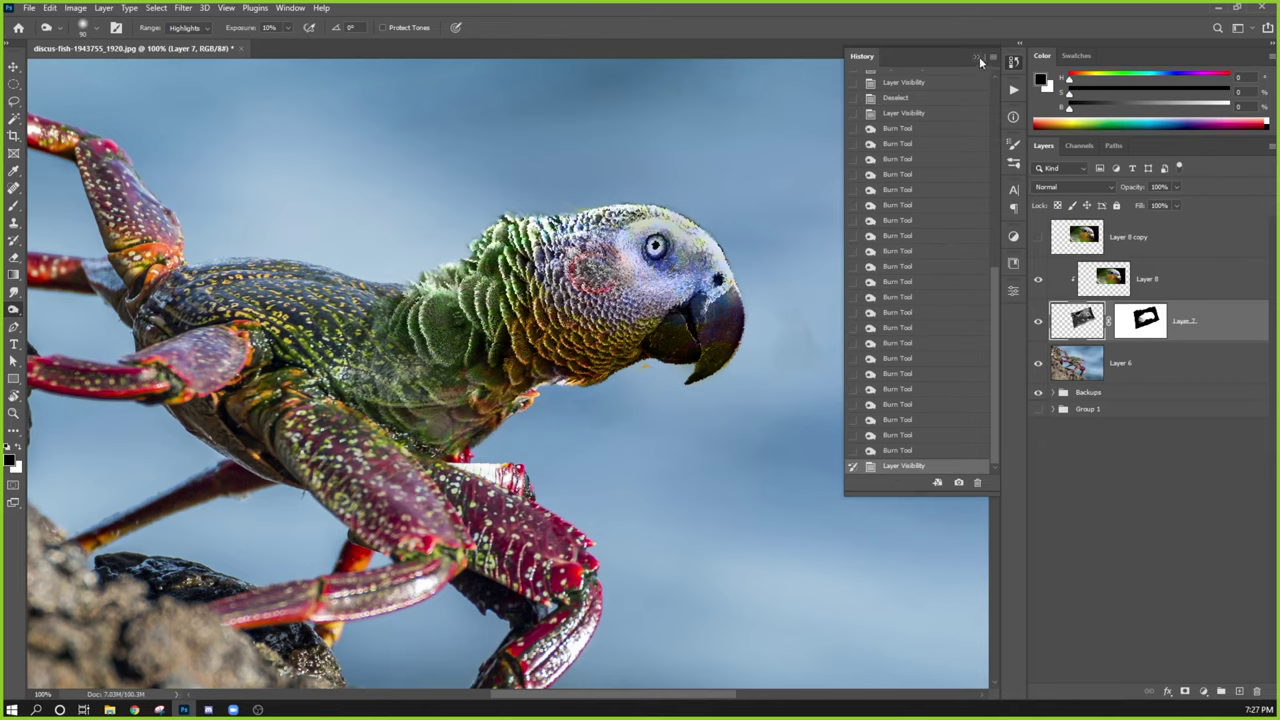
{"action": "left_click", "coordinate": [976, 58]}
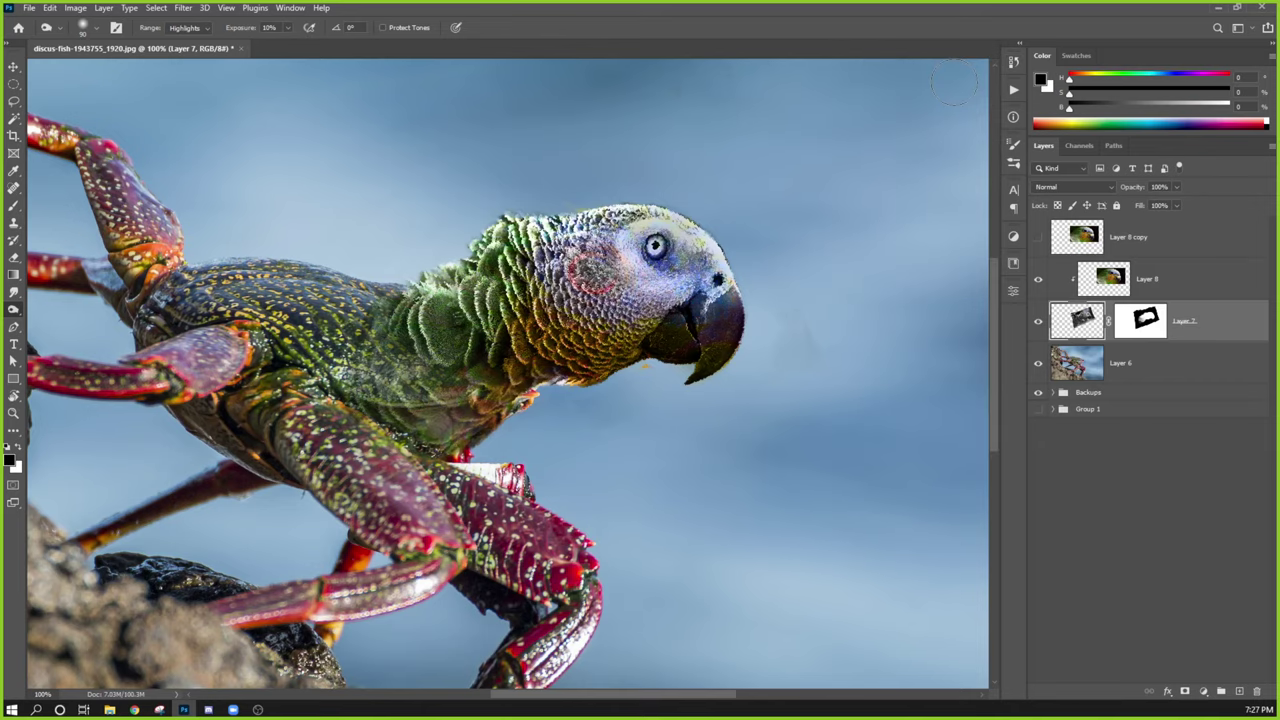
{"action": "key", "text": "ctrl+minus"}
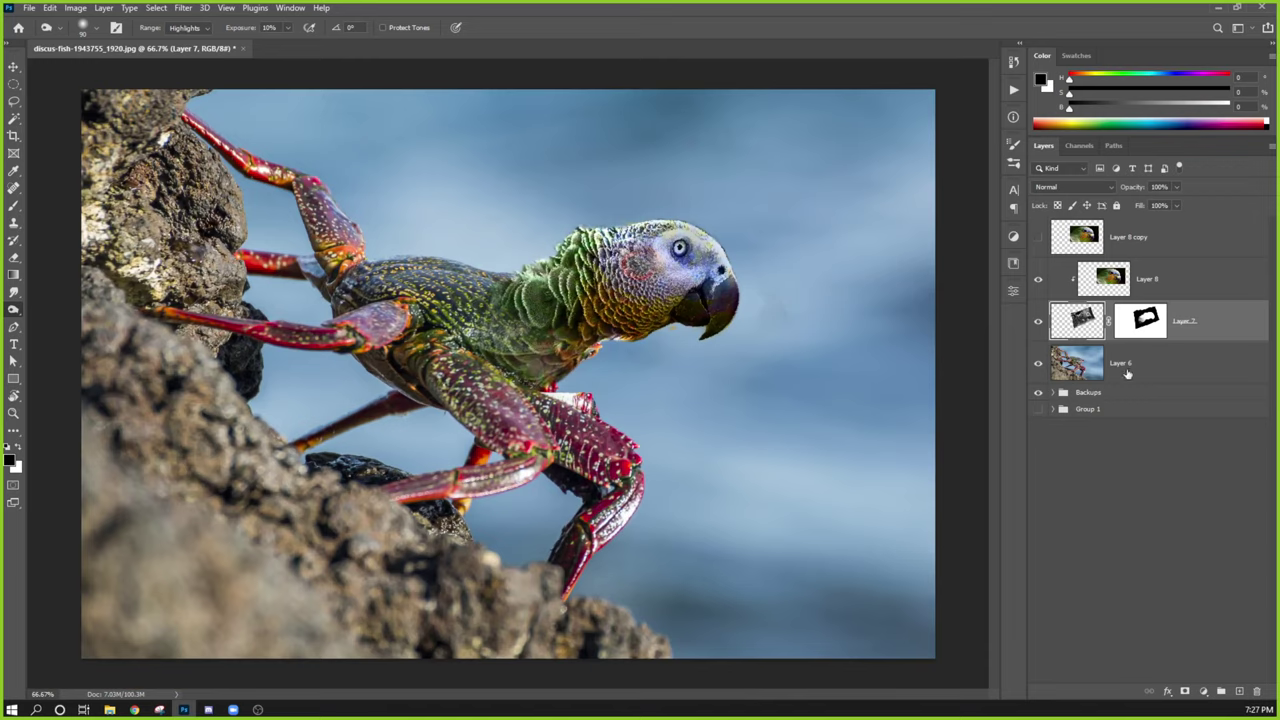
Duplicate Layer 6 as Layer 6 copy above the parrot layers and select it.
{"action": "left_click", "coordinate": [1148, 381]}
{"action": "key", "text": "v"}
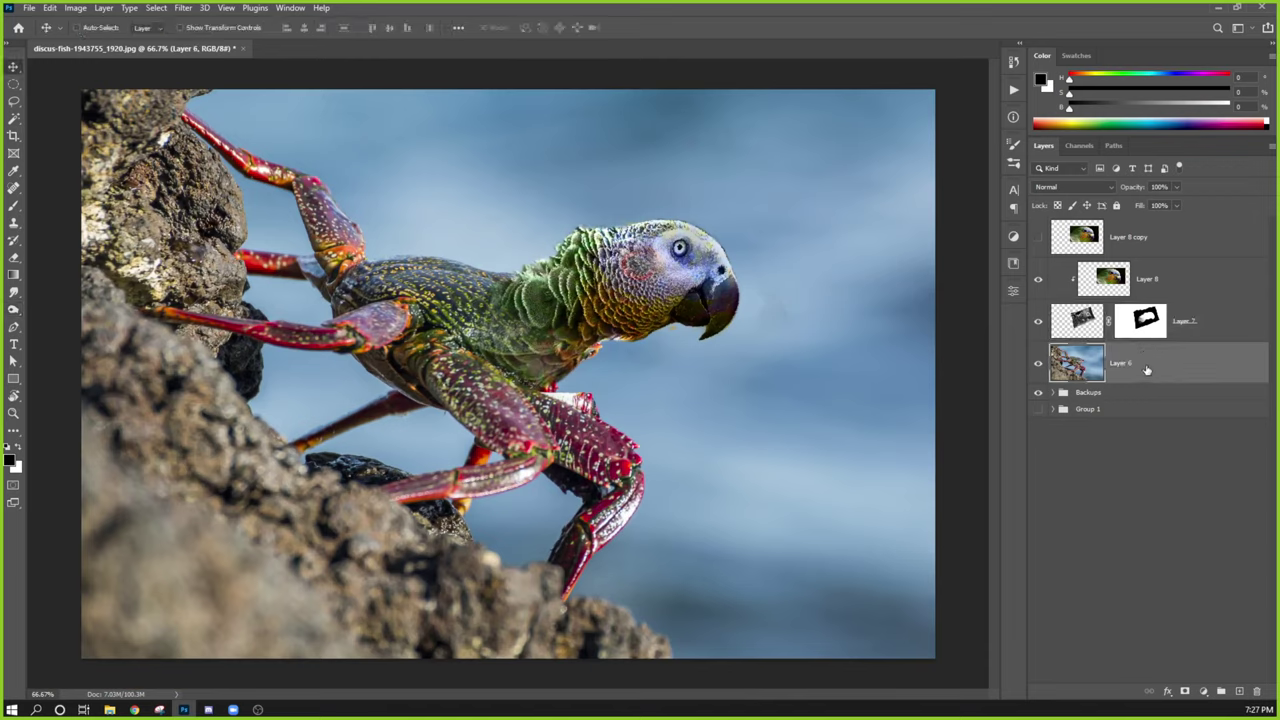
{"action": "left_click_drag", "start_coordinate": [1172, 366], "coordinate": [1150, 265]}
{"action": "left_click", "coordinate": [1175, 245]}
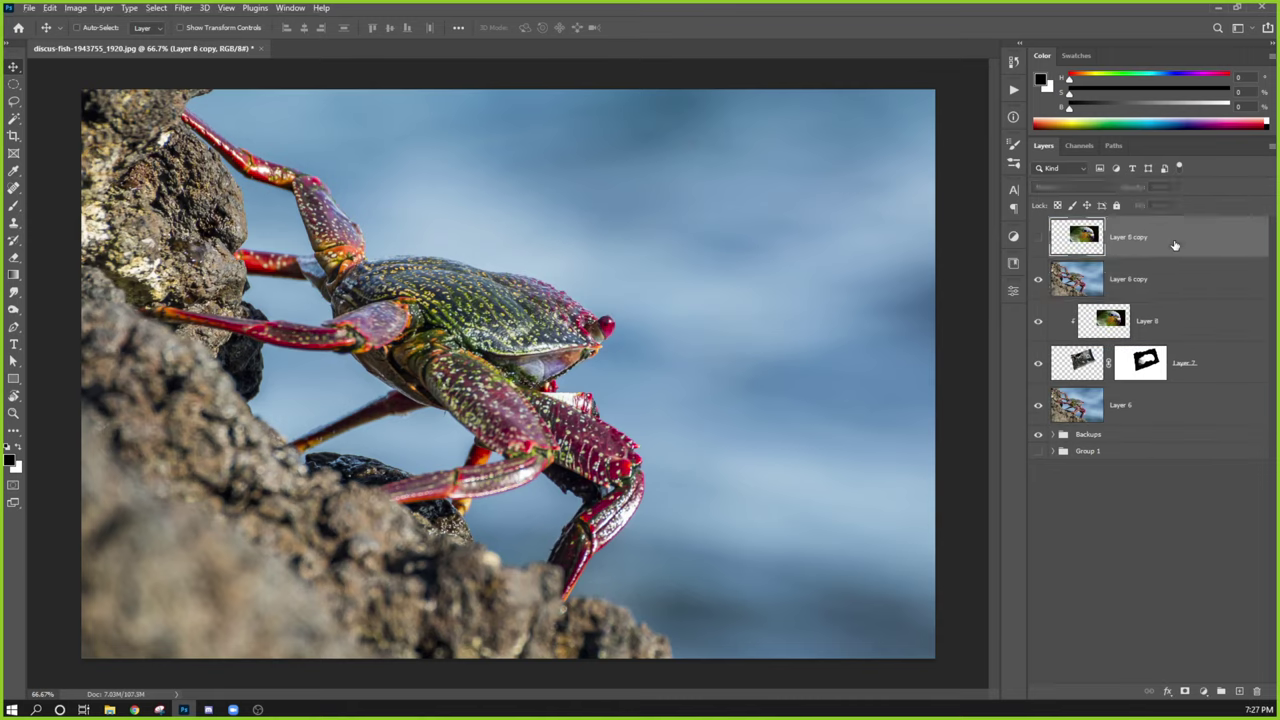
{"action": "left_click", "coordinate": [1153, 292]}
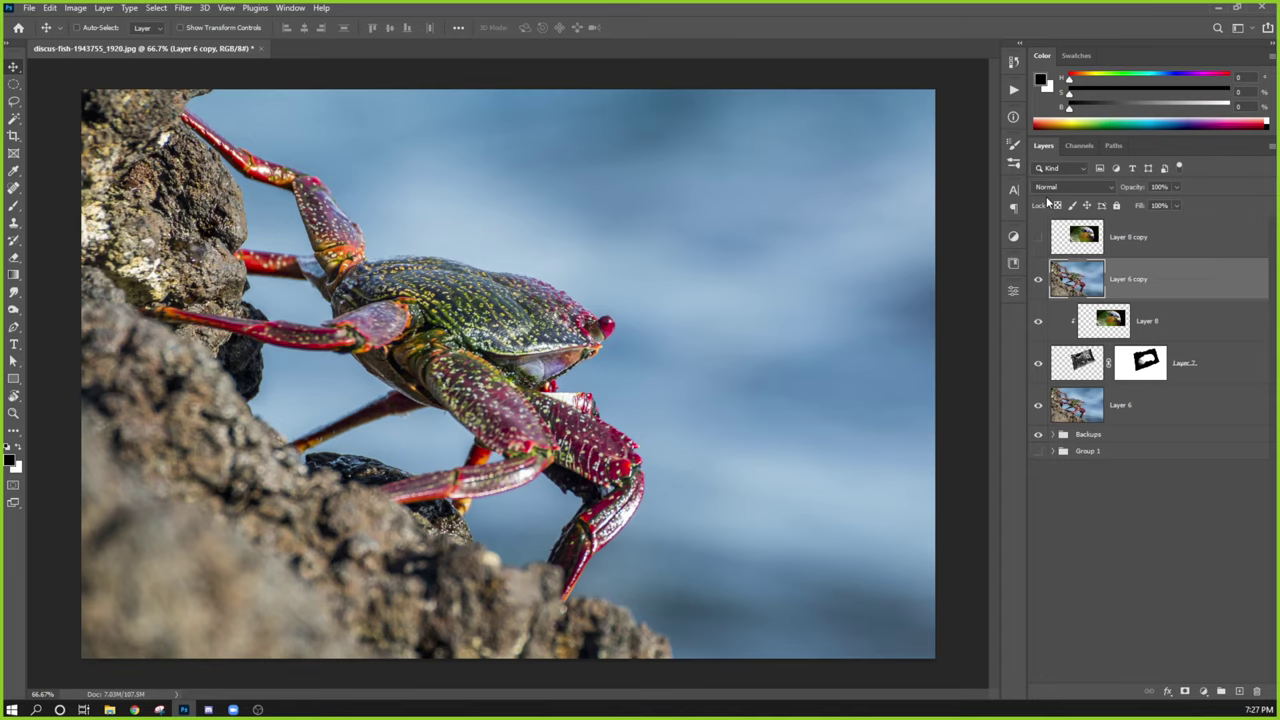
{"action": "key", "text": "l"}
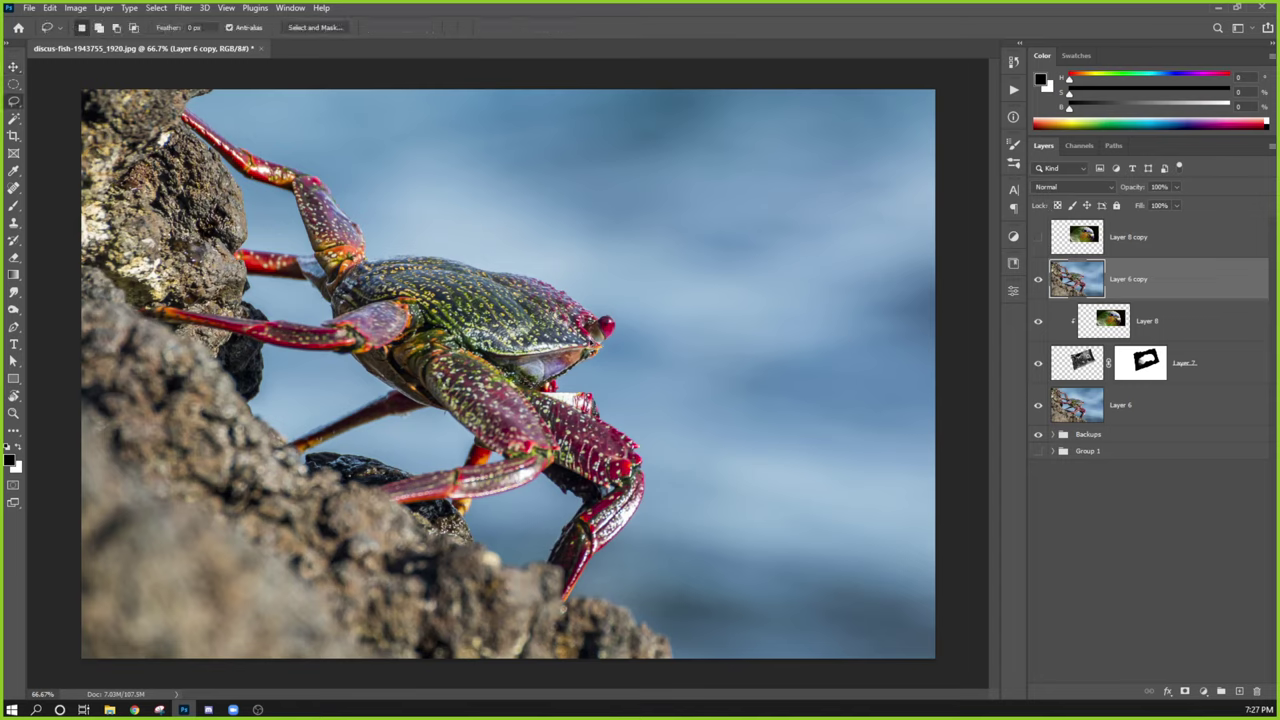
Lasso the crab's shell on Layer 6 copy and delete everything else.
{"action": "mouse_move", "coordinate": [614, 336]}
{"action": "left_mouse_down"}
{"action": "mouse_move", "coordinate": [531, 274]}
{"action": "mouse_move", "coordinate": [425, 278]}
{"action": "mouse_move", "coordinate": [472, 354]}
{"action": "mouse_move", "coordinate": [546, 398]}
{"action": "left_mouse_up"}
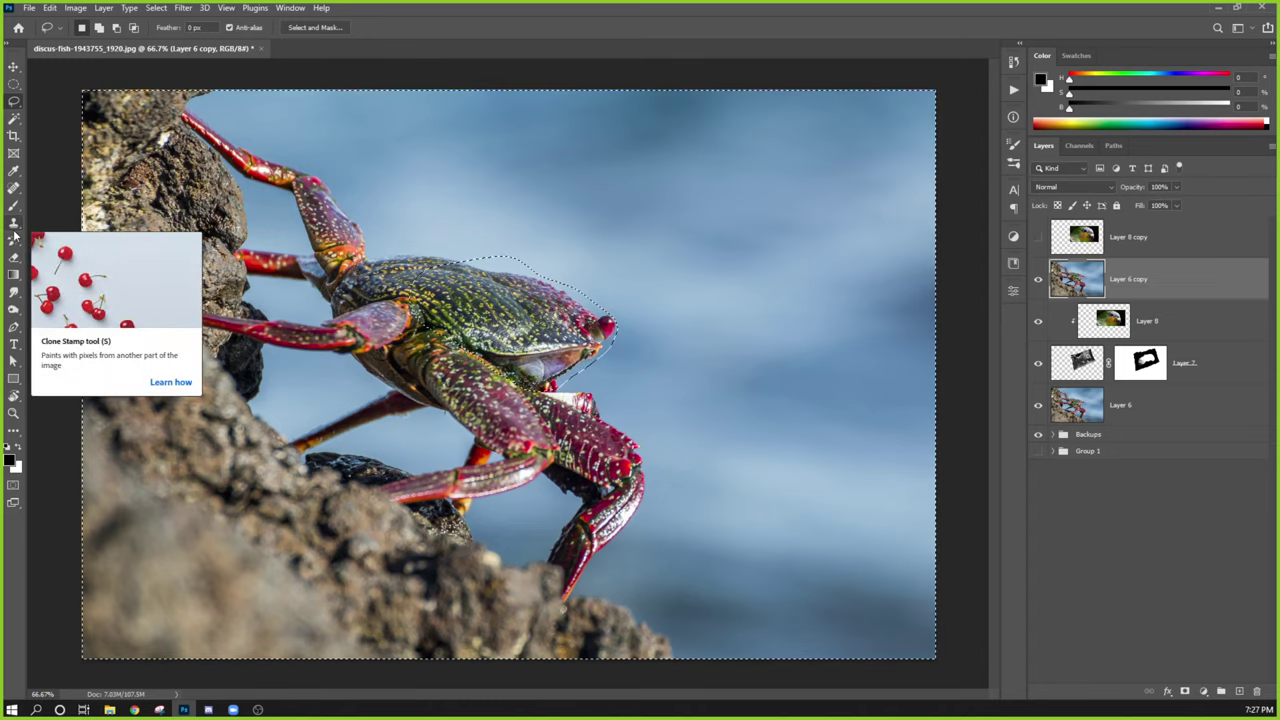
{"action": "key", "text": "ctrl+v"}
{"action": "key", "text": "ctrl+d"}
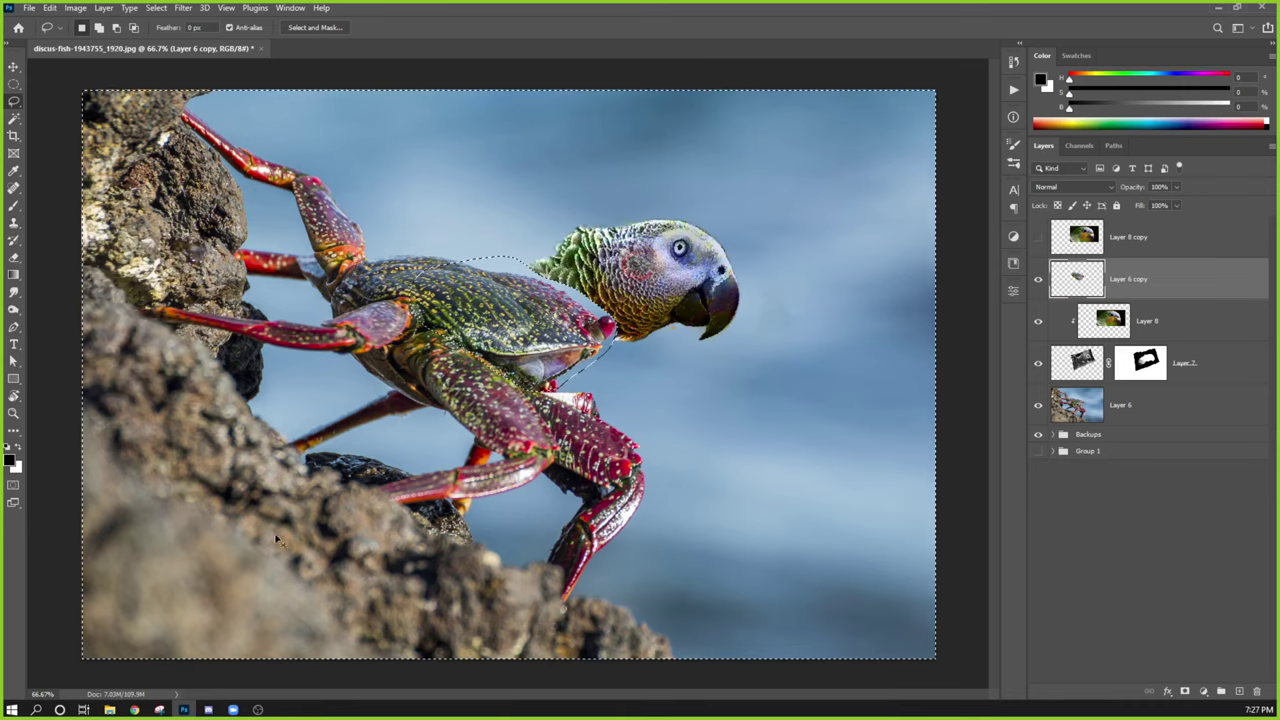
Move the shell beneath the parrot's head and clip it to the head layer.
{"action": "key", "text": "v"}
{"action": "left_click_drag", "start_coordinate": [515, 358], "coordinate": [686, 229]}
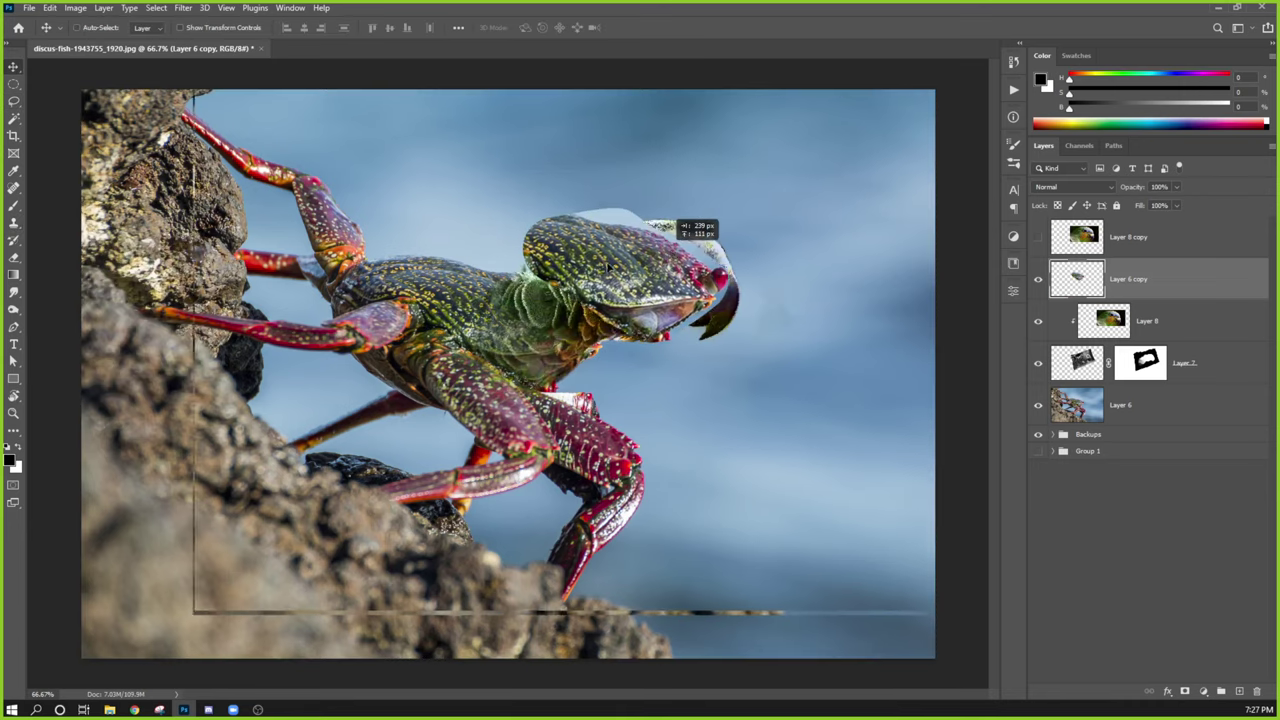
{"action": "key", "text": "ctrl+z"}
{"action": "left_click_drag", "start_coordinate": [353, 375], "coordinate": [528, 320]}
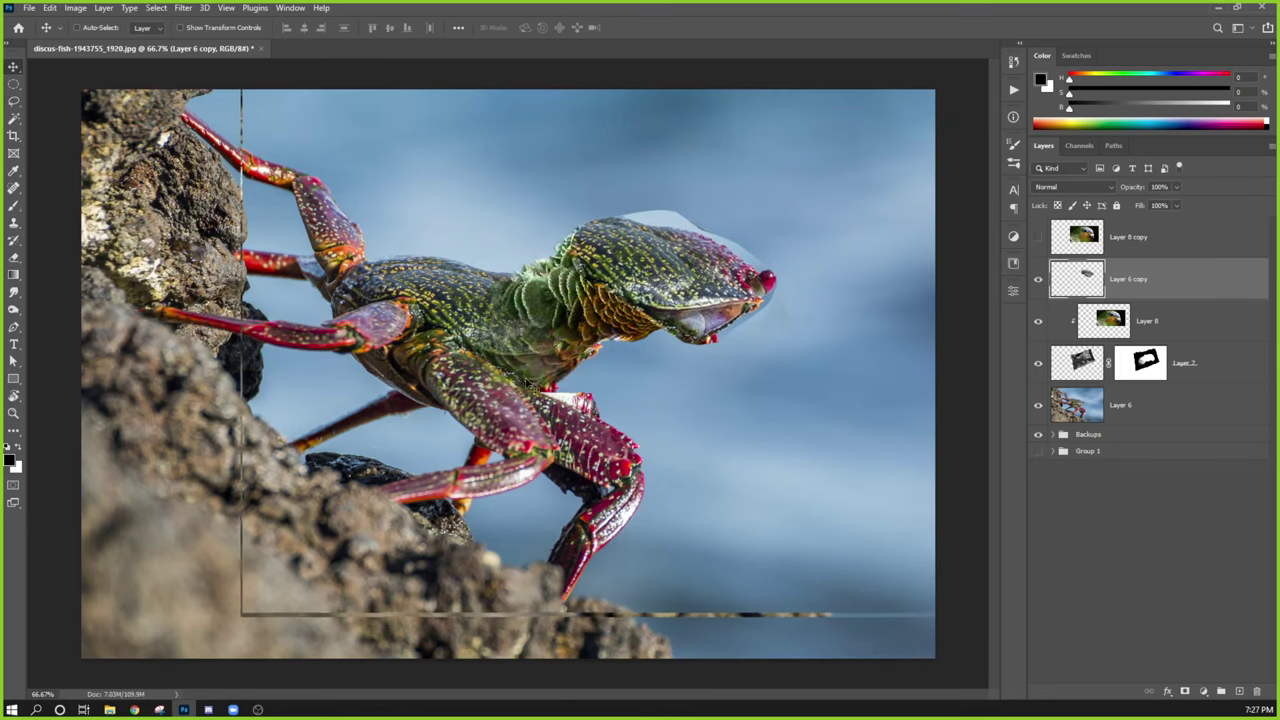
{"action": "left_click", "coordinate": [1168, 297], "text": "alt"}
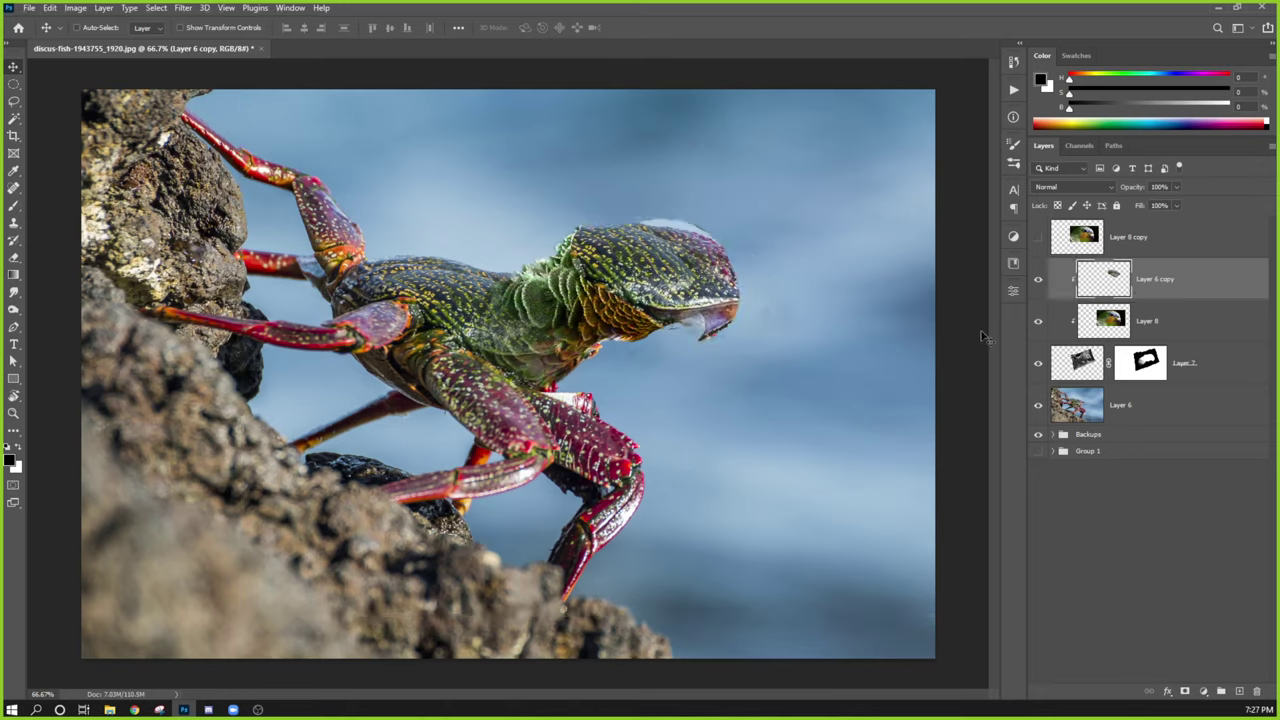
Preview Color and Overlay blending on Layer 6 copy, then return it to Normal and reposition it.
{"action": "left_click", "coordinate": [1076, 190]}
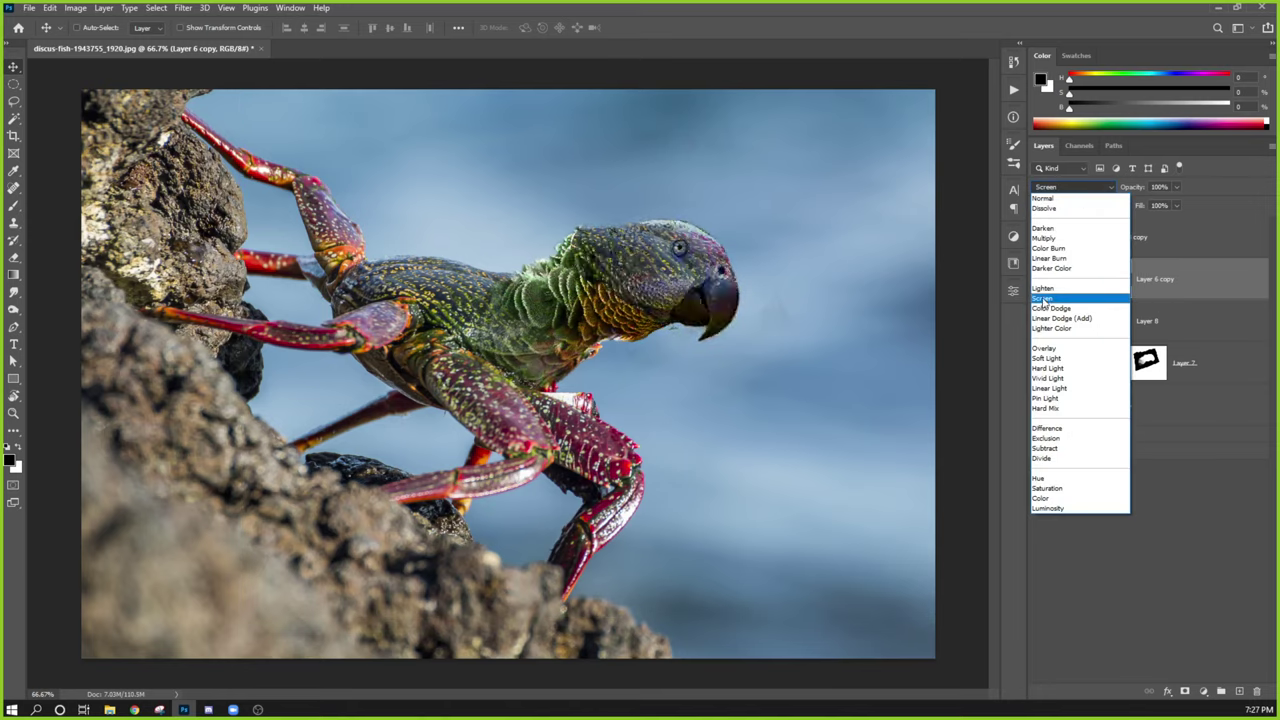
{"action": "left_click", "coordinate": [1036, 499]}
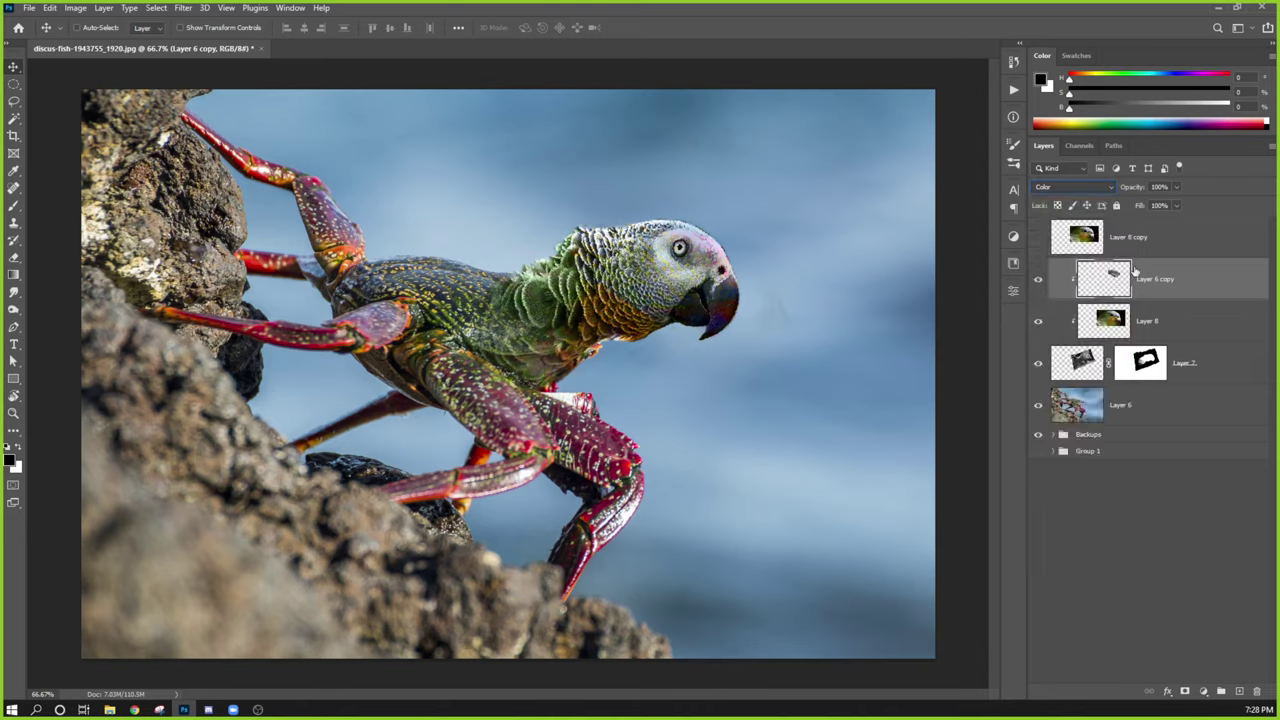
{"action": "left_click", "coordinate": [1078, 188]}
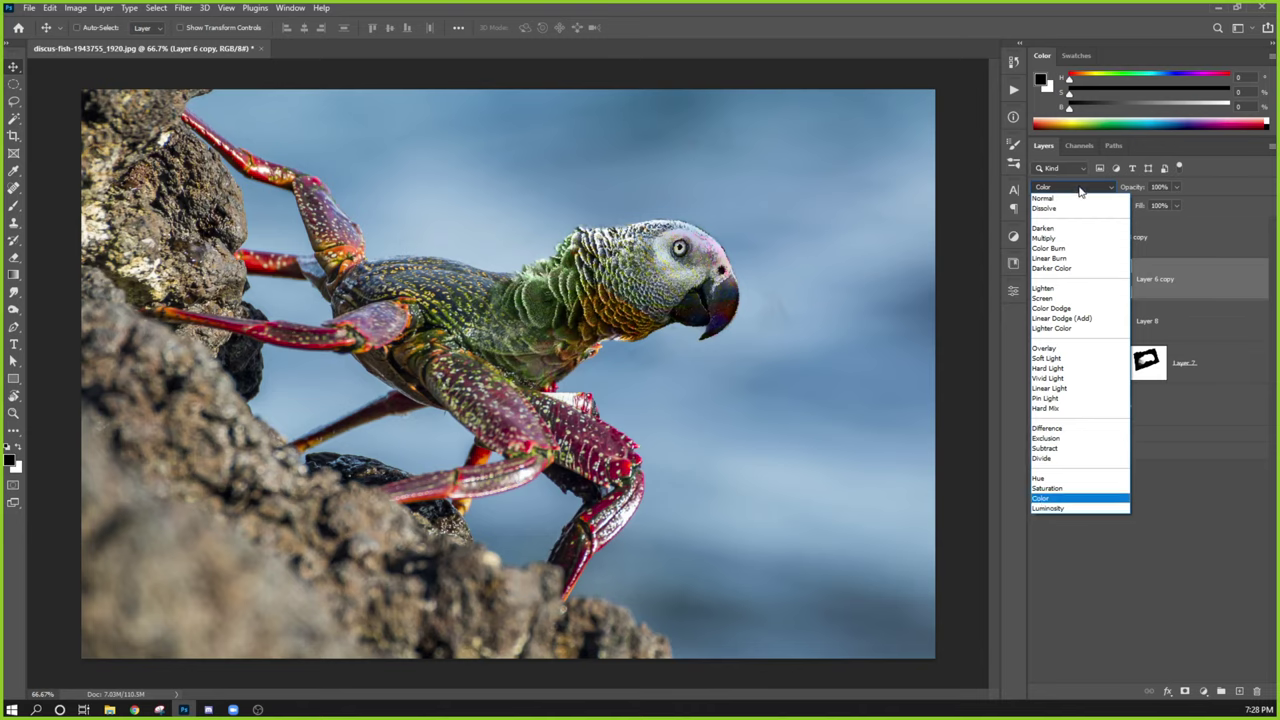
{"action": "left_click", "coordinate": [1044, 348]}
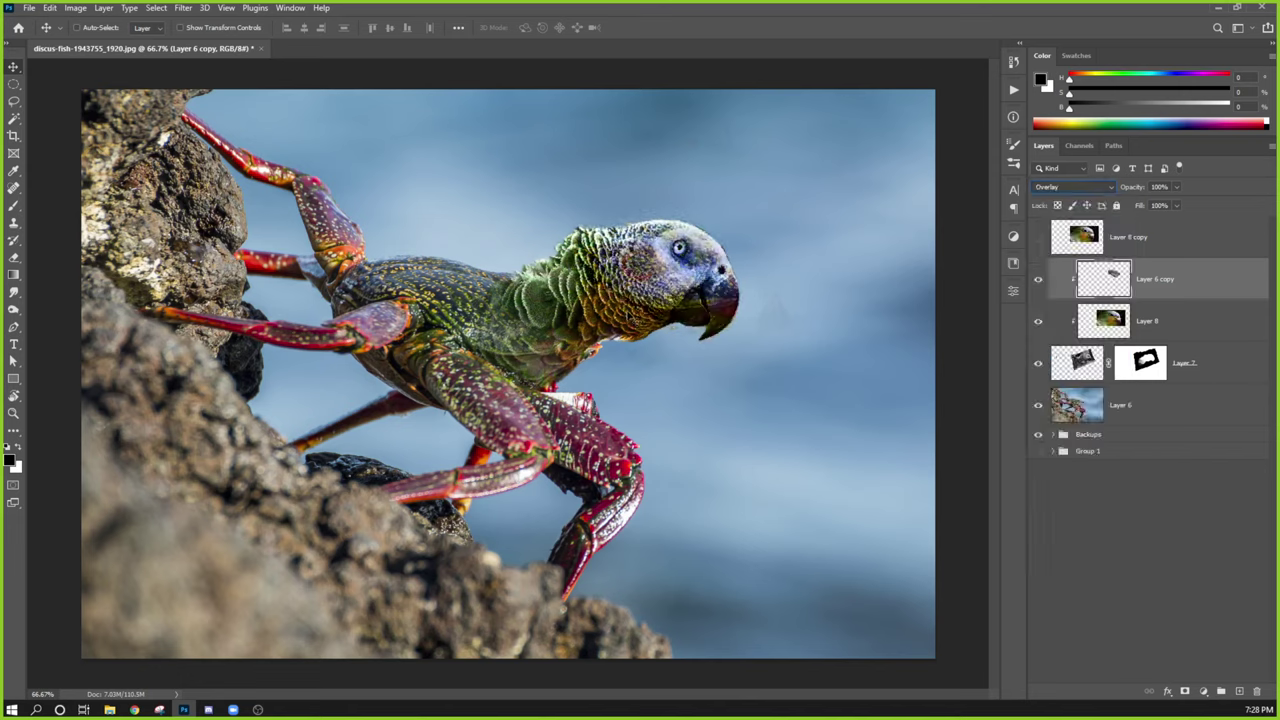
{"action": "mouse_move", "coordinate": [704, 309]}
{"action": "left_mouse_down"}
{"action": "mouse_move", "coordinate": [733, 240]}
{"action": "mouse_move", "coordinate": [674, 287]}
{"action": "mouse_move", "coordinate": [705, 255]}
{"action": "mouse_move", "coordinate": [688, 305]}
{"action": "mouse_move", "coordinate": [690, 232]}
{"action": "mouse_move", "coordinate": [688, 295]}
{"action": "left_mouse_up"}
{"action": "left_click", "coordinate": [1066, 188]}
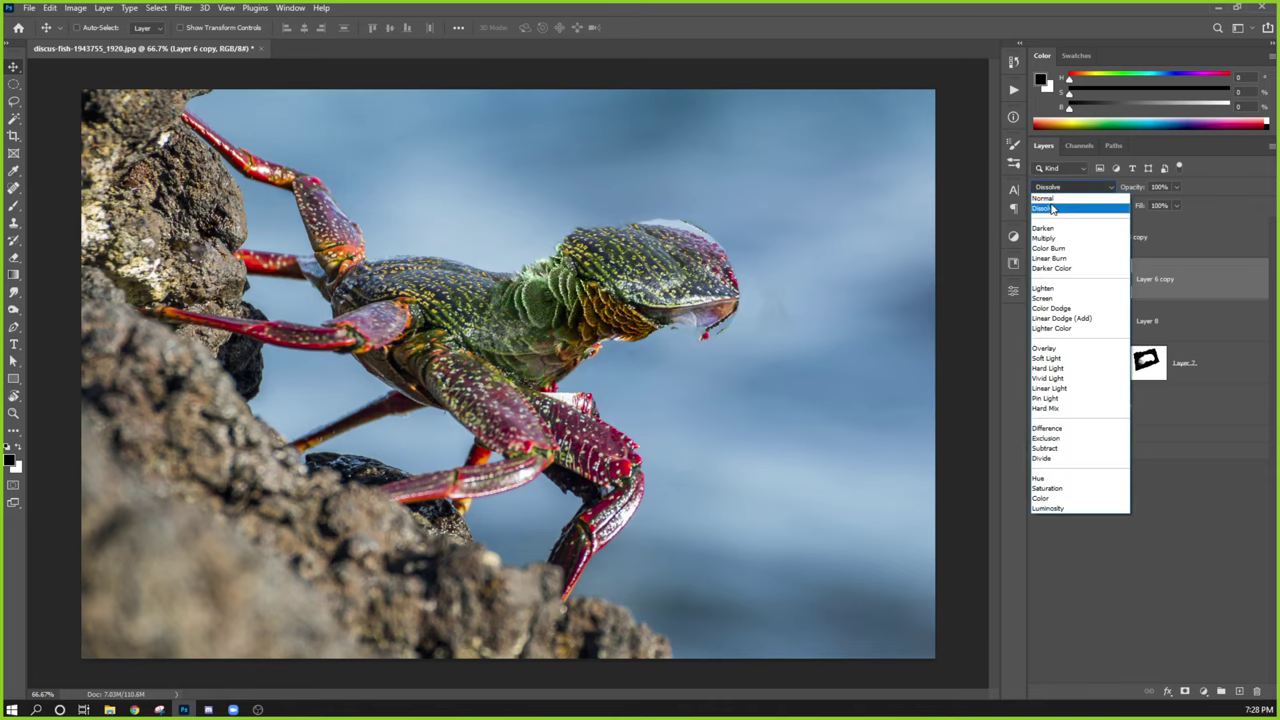
{"action": "left_click", "coordinate": [1046, 197]}
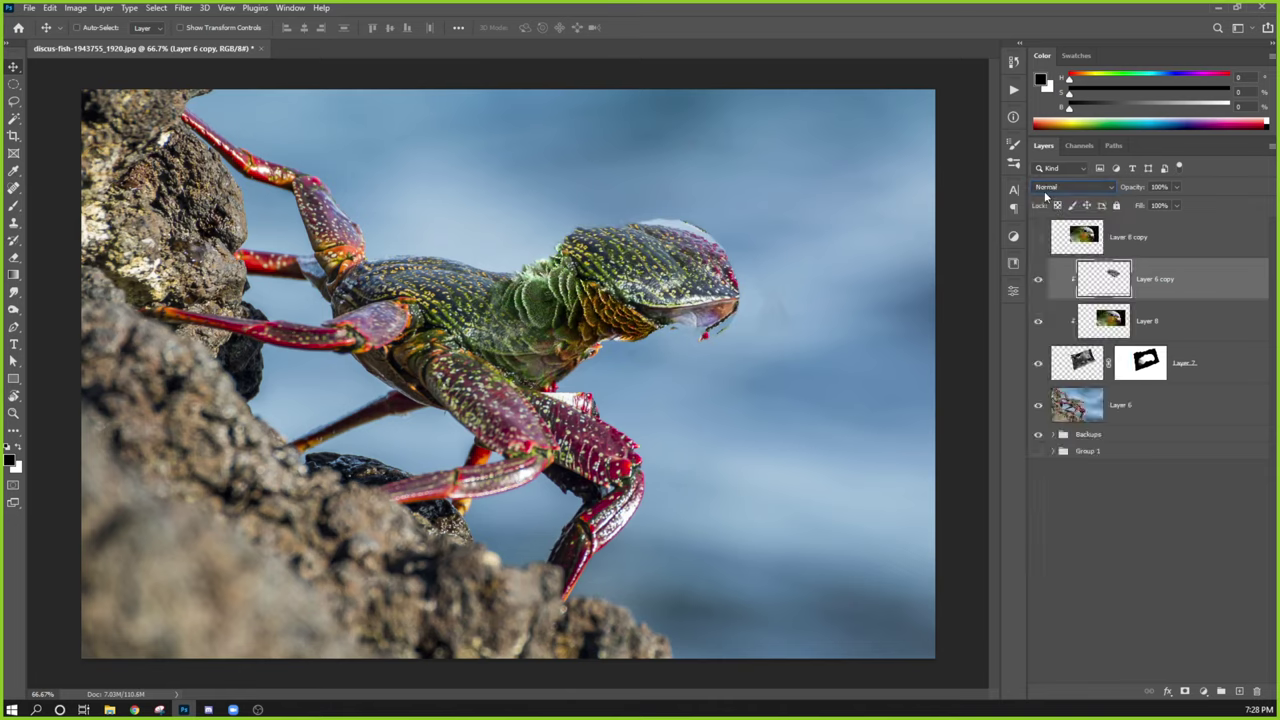
{"action": "left_click_drag", "start_coordinate": [678, 328], "coordinate": [649, 236]}
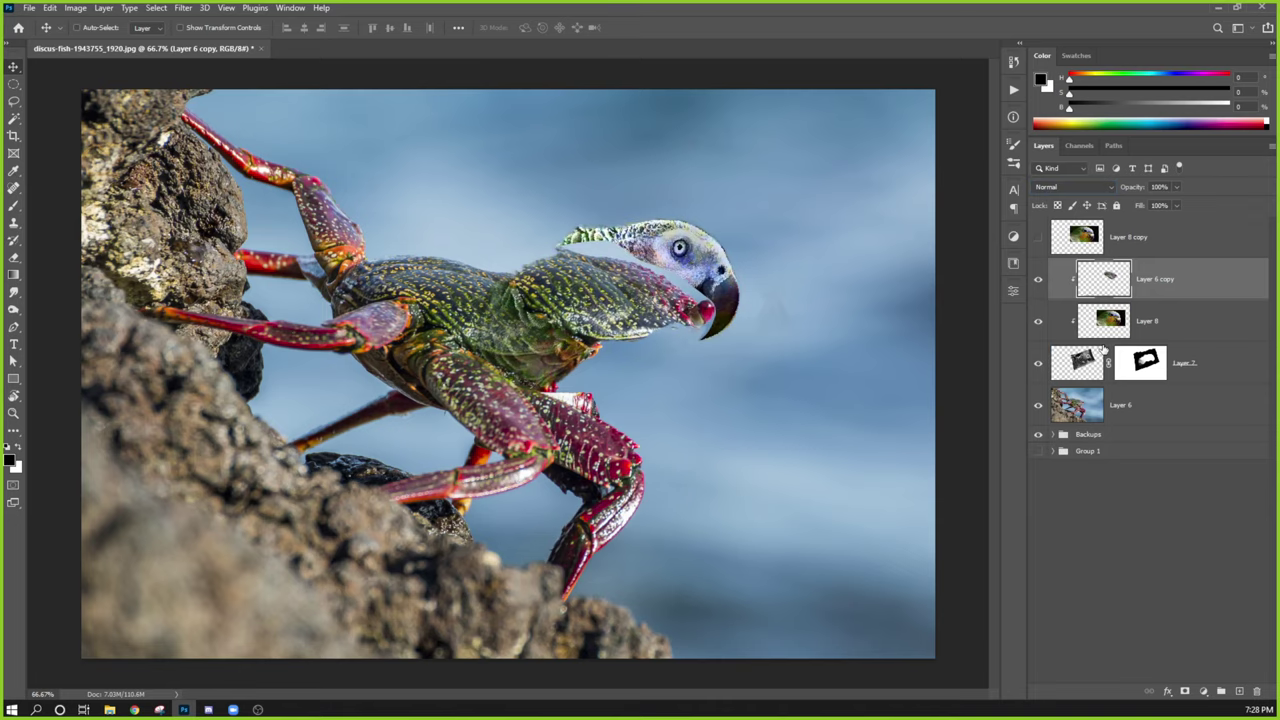
Release Layer 6 copy's clipping mask and move the shell piece farther right.
{"action": "left_click", "coordinate": [1159, 299], "text": "alt"}
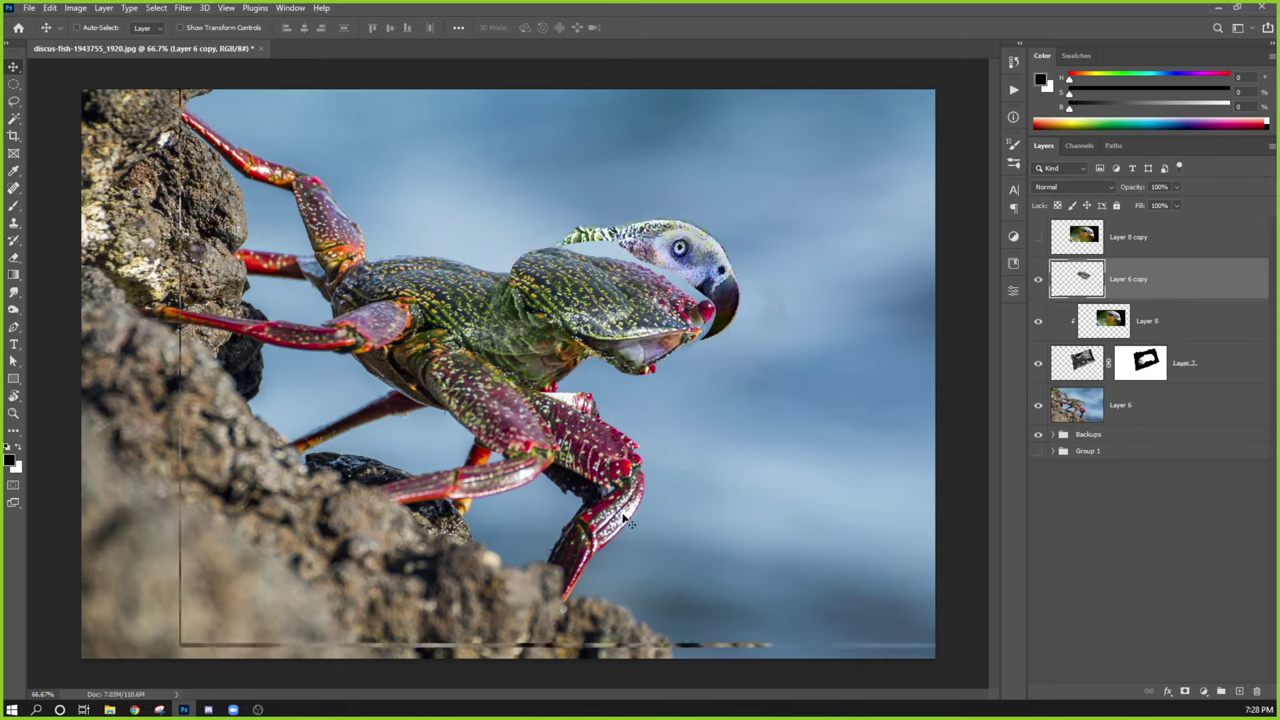
{"action": "key", "text": "e"}
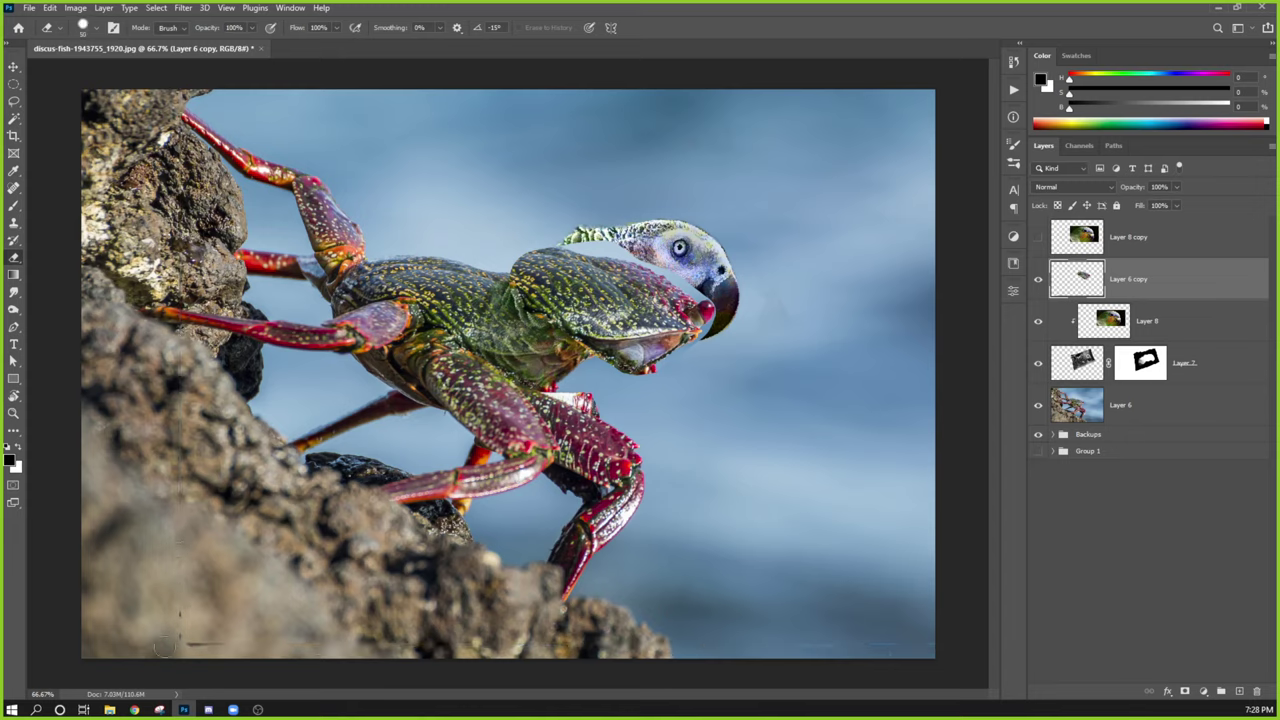
{"action": "key", "text": "v"}
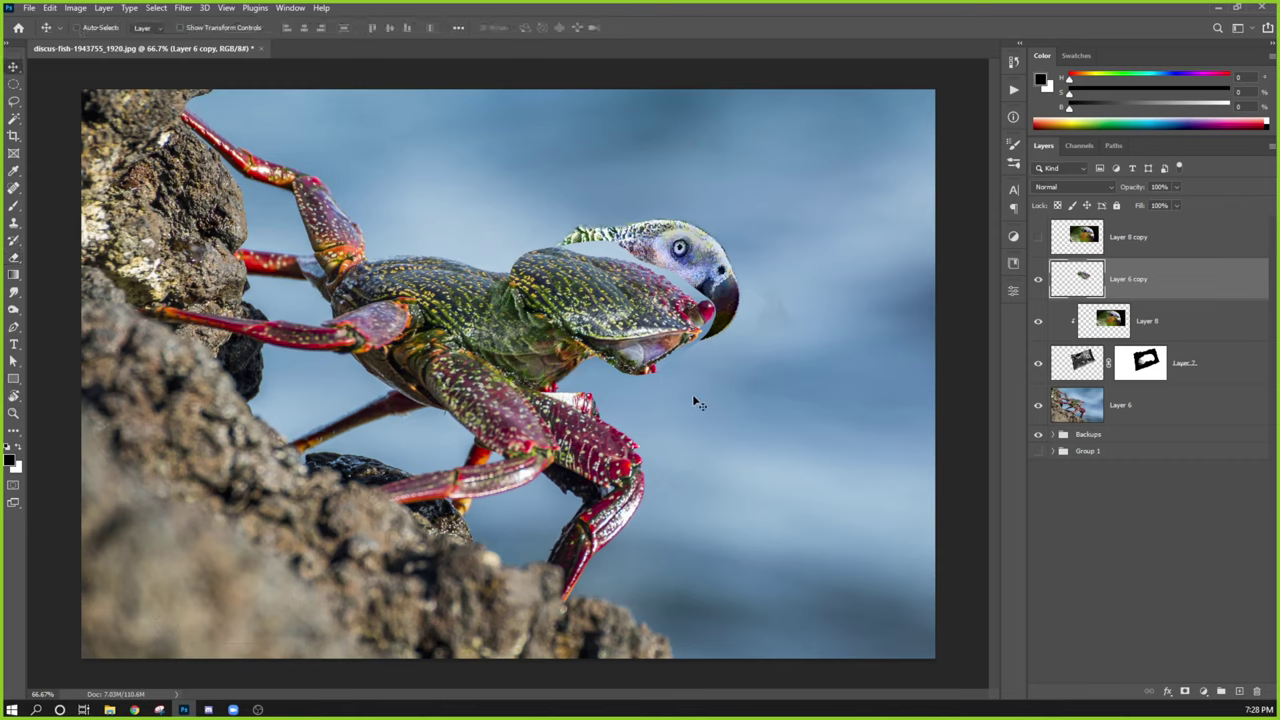
{"action": "mouse_move", "coordinate": [688, 268]}
{"action": "left_mouse_down"}
{"action": "mouse_move", "coordinate": [652, 402]}
{"action": "mouse_move", "coordinate": [713, 257]}
{"action": "mouse_move", "coordinate": [842, 280]}
{"action": "mouse_move", "coordinate": [760, 237]}
{"action": "left_mouse_up"}
Zoom to 200% on the shell's tip and lasso around its red eye.
{"action": "key", "text": "ctrl+1"}
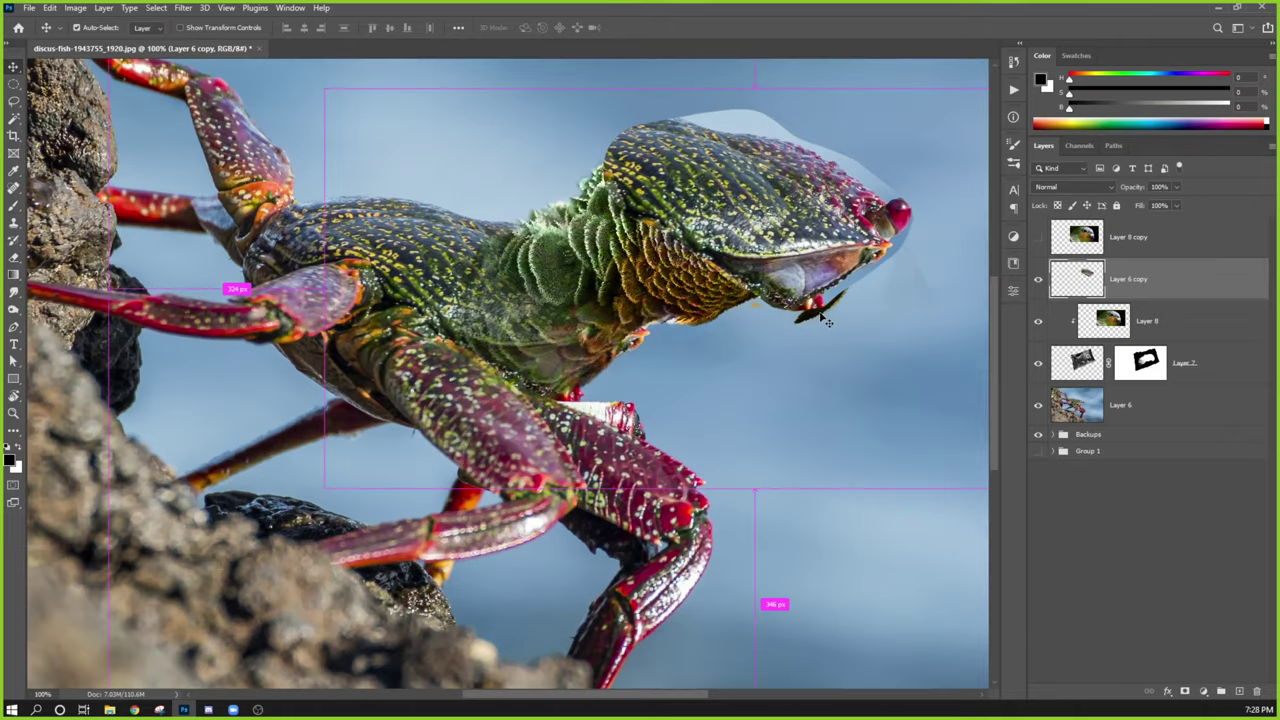
{"action": "left_click_drag", "start_coordinate": [837, 320], "coordinate": [398, 475]}
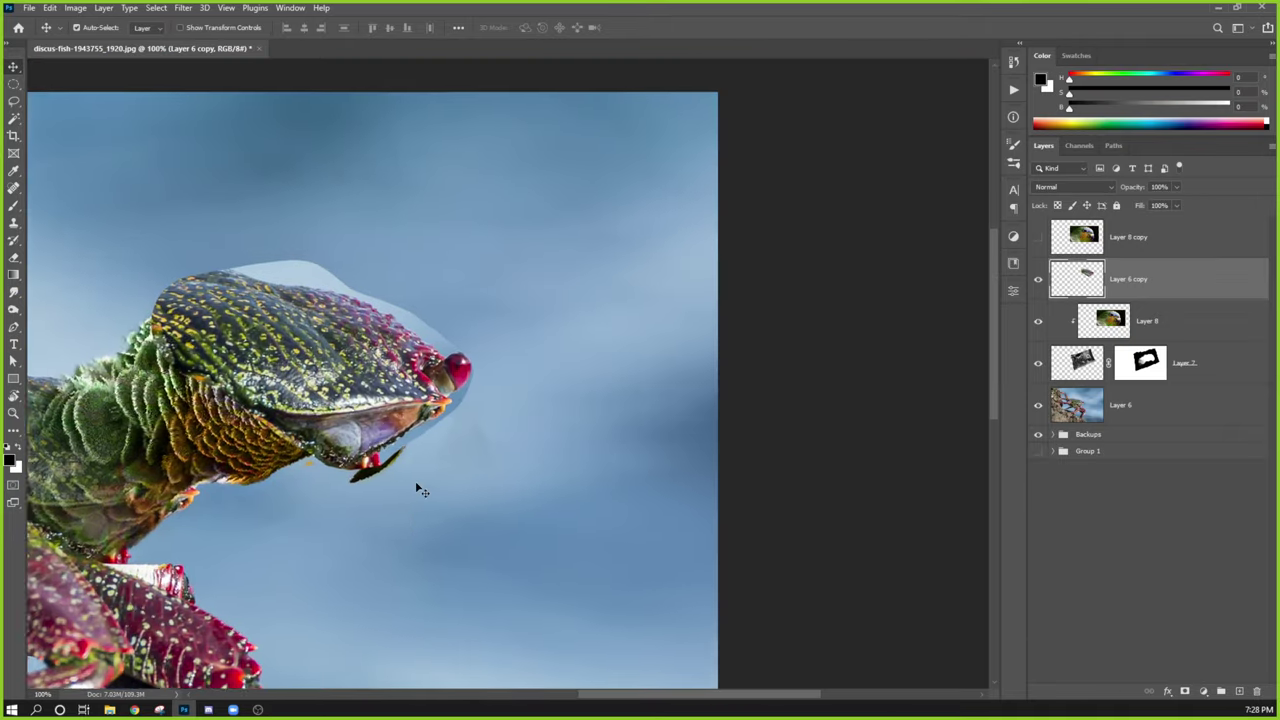
{"action": "key", "text": "ctrl+plus"}
{"action": "left_click_drag", "start_coordinate": [457, 437], "coordinate": [630, 432]}
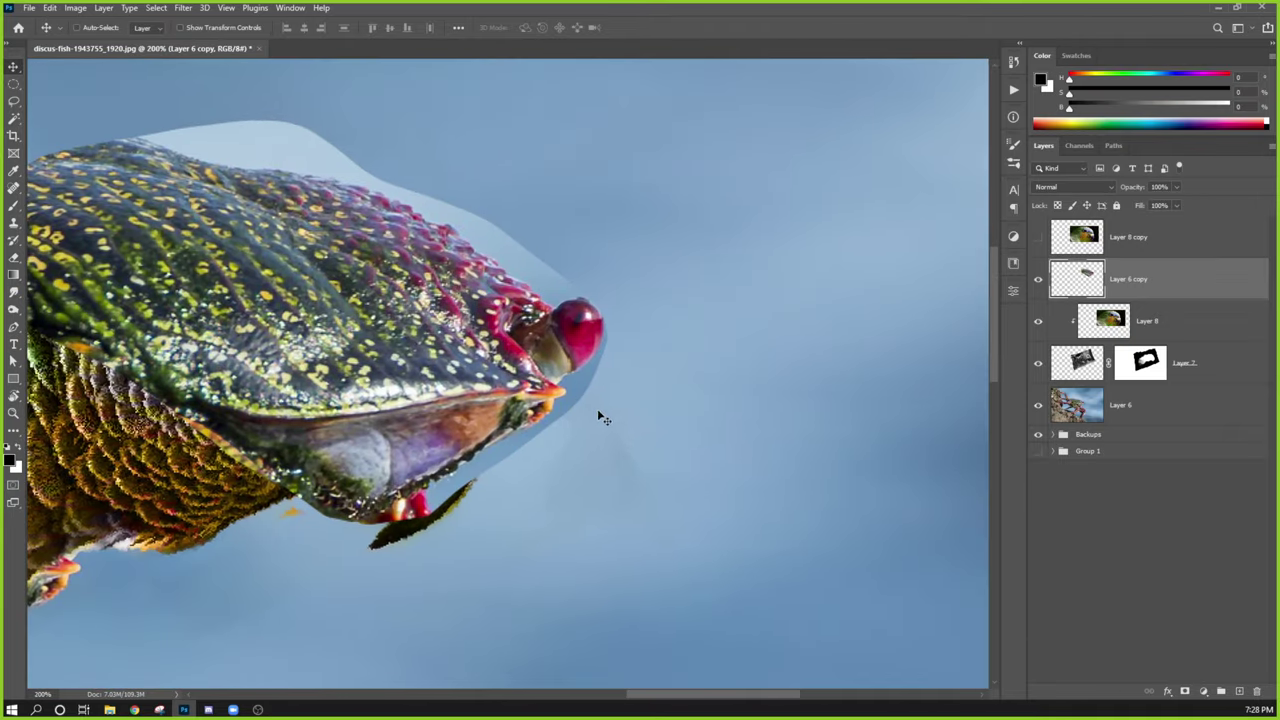
{"action": "key", "text": "l"}
{"action": "mouse_move", "coordinate": [590, 297]}
{"action": "left_mouse_down"}
{"action": "mouse_move", "coordinate": [540, 289]}
{"action": "mouse_move", "coordinate": [464, 335]}
{"action": "mouse_move", "coordinate": [504, 437]}
{"action": "mouse_move", "coordinate": [568, 443]}
{"action": "mouse_move", "coordinate": [616, 389]}
{"action": "mouse_move", "coordinate": [580, 277]}
{"action": "left_mouse_up"}
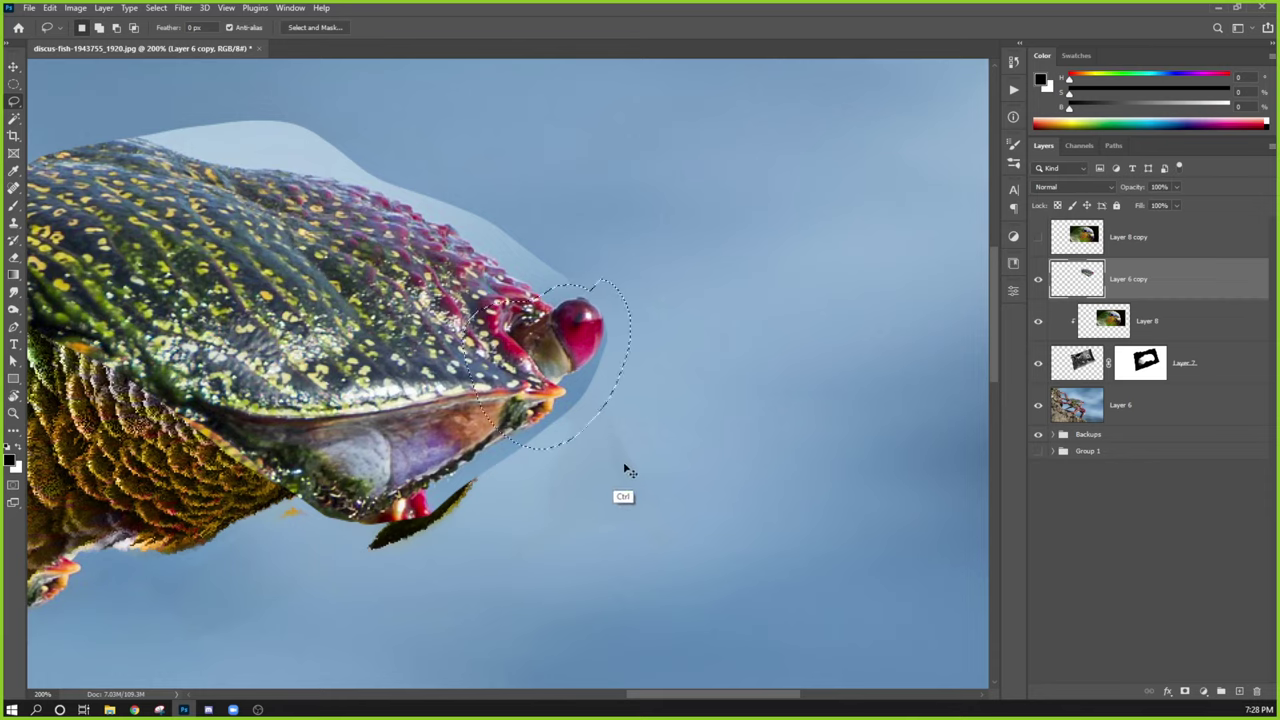
Copy the eye selection to a hidden Layer 9 and return to Layer 6 copy.
{"action": "key", "text": "ctrl+j"}
{"action": "left_click_drag", "start_coordinate": [615, 434], "coordinate": [809, 449]}
{"action": "left_click", "coordinate": [1037, 280]}
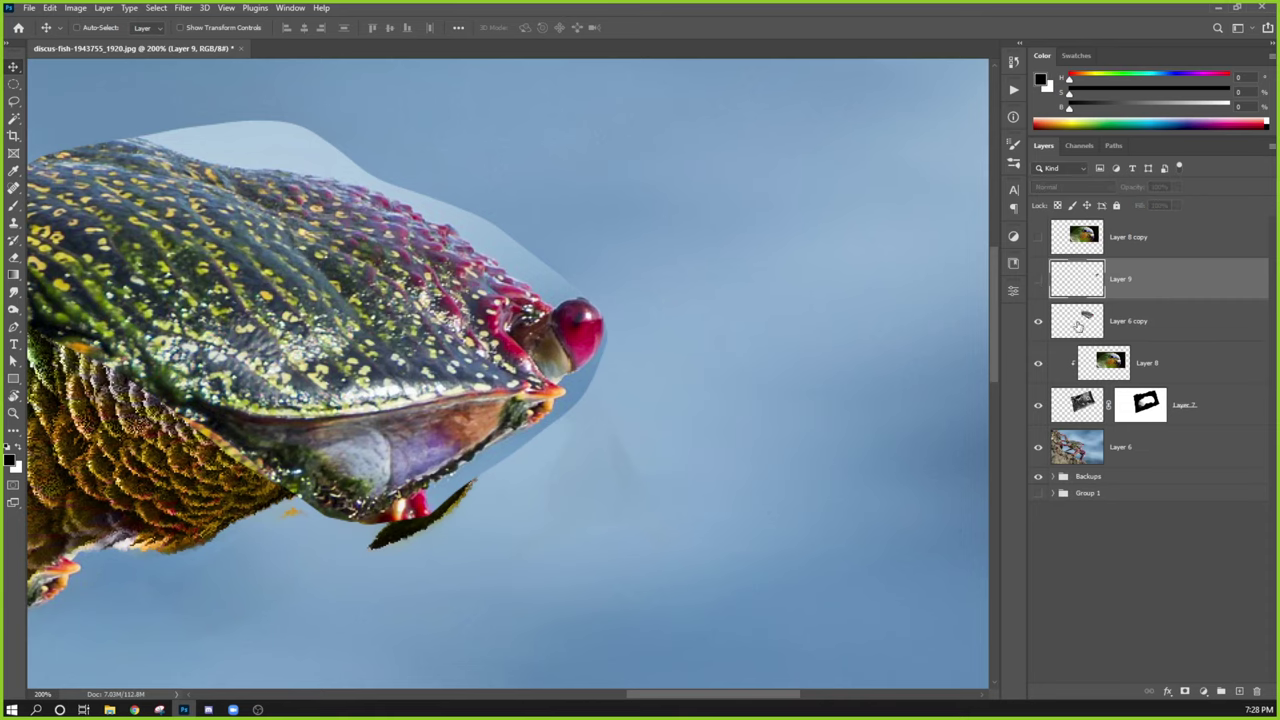
{"action": "left_click", "coordinate": [1125, 324]}
{"action": "left_click_drag", "start_coordinate": [530, 385], "coordinate": [645, 400]}
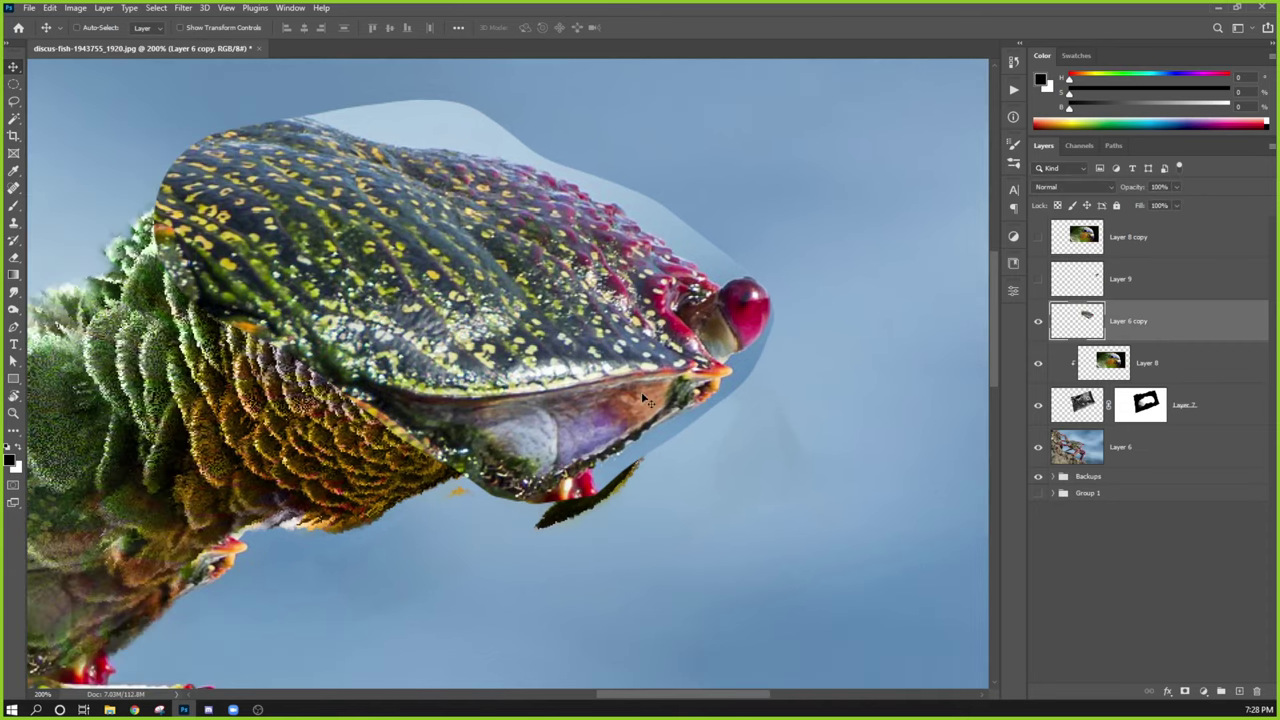
Delete the shell's lower edge near the mouth and its red eye tip.
{"action": "key", "text": "l"}
{"action": "mouse_move", "coordinate": [302, 382]}
{"action": "left_mouse_down"}
{"action": "mouse_move", "coordinate": [440, 410]}
{"action": "mouse_move", "coordinate": [700, 388]}
{"action": "mouse_move", "coordinate": [727, 523]}
{"action": "mouse_move", "coordinate": [380, 560]}
{"action": "left_mouse_up"}
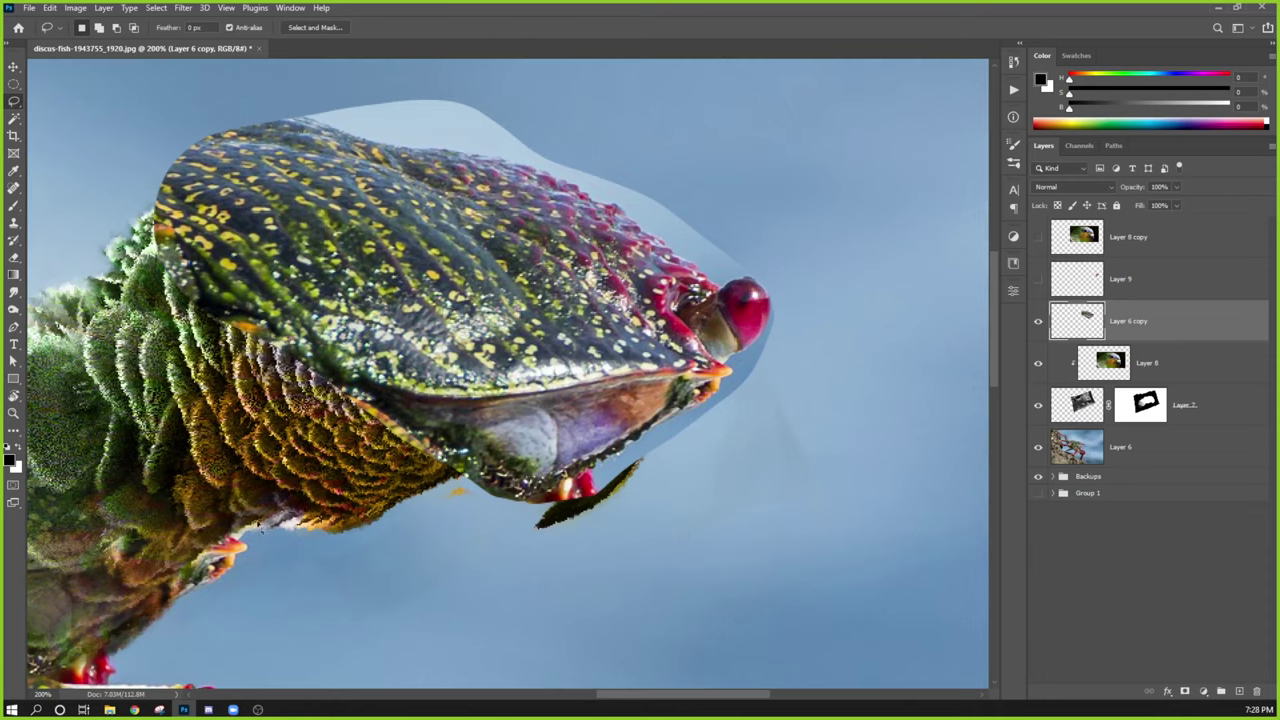
{"action": "key", "text": "Delete"}
{"action": "key", "text": "ctrl+d"}
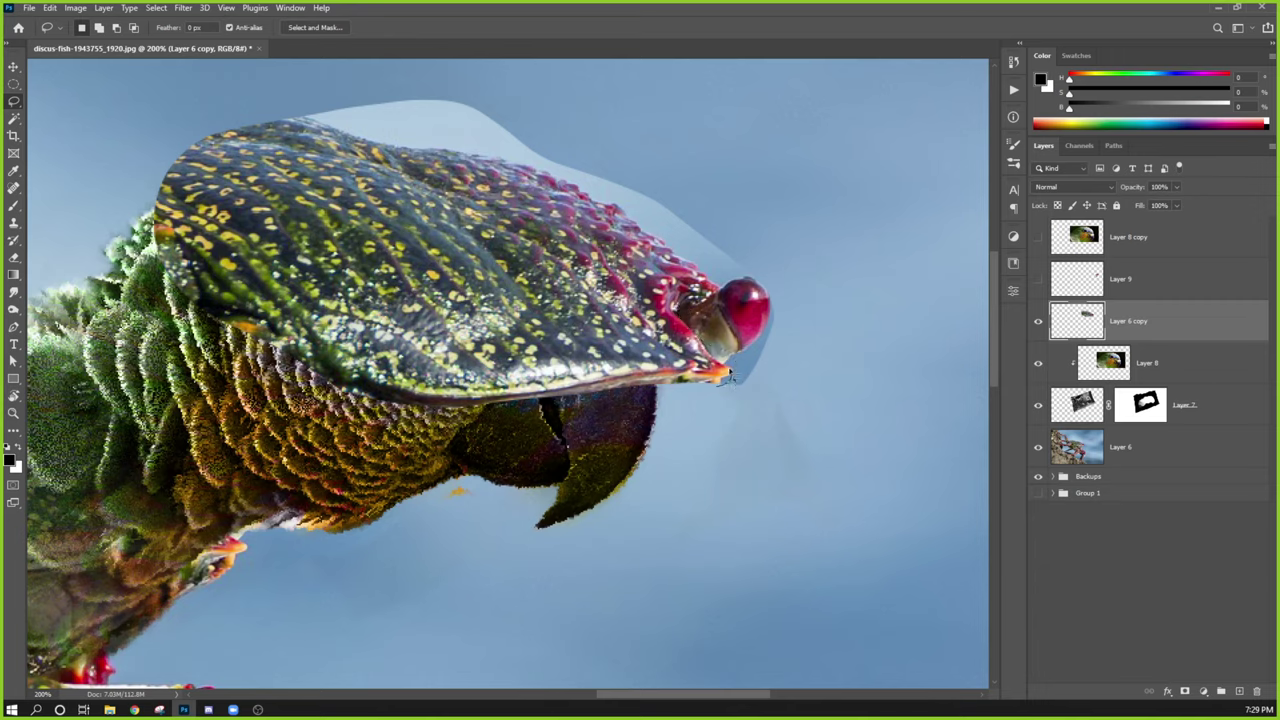
{"action": "mouse_move", "coordinate": [729, 375]}
{"action": "left_mouse_down"}
{"action": "mouse_move", "coordinate": [720, 273]}
{"action": "mouse_move", "coordinate": [769, 253]}
{"action": "mouse_move", "coordinate": [801, 448]}
{"action": "mouse_move", "coordinate": [710, 450]}
{"action": "left_mouse_up"}
{"action": "key", "text": "Delete"}
{"action": "key", "text": "ctrl+d"}
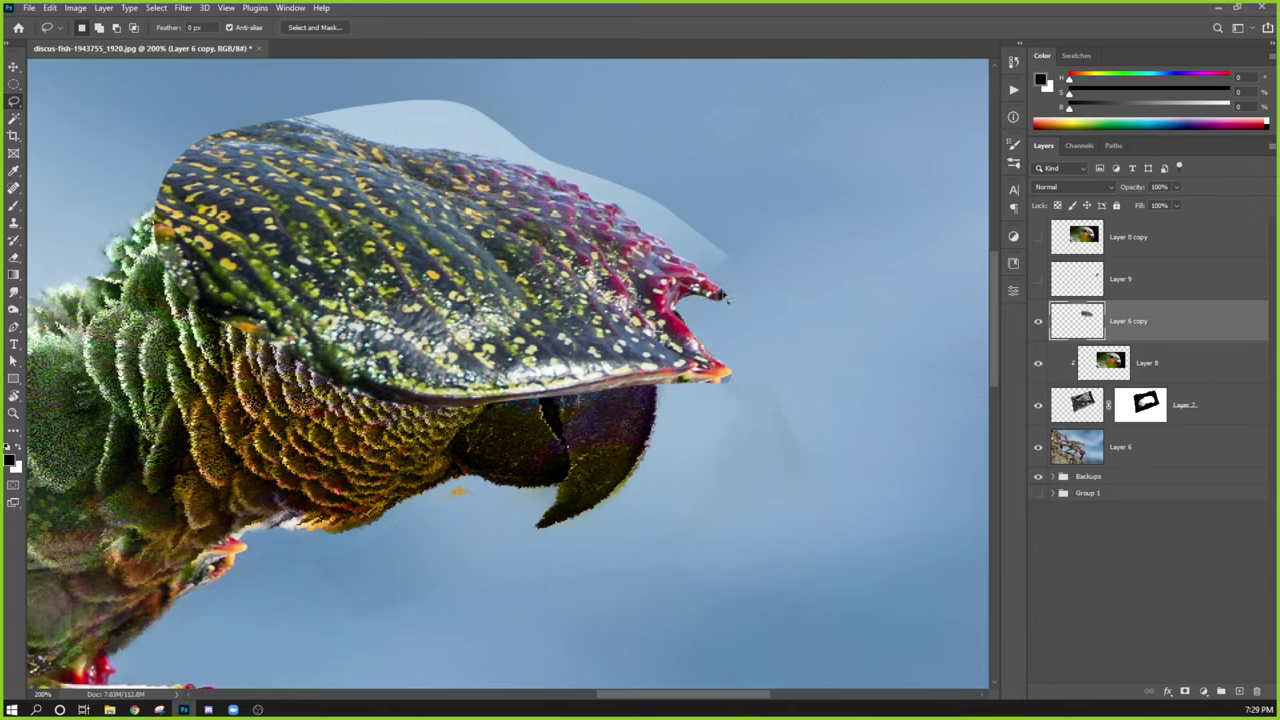
Delete the pale blue fringe above the shell and move it down-left.
{"action": "mouse_move", "coordinate": [587, 192]}
{"action": "left_mouse_down"}
{"action": "mouse_move", "coordinate": [481, 155]}
{"action": "mouse_move", "coordinate": [365, 140]}
{"action": "mouse_move", "coordinate": [278, 89]}
{"action": "mouse_move", "coordinate": [668, 115]}
{"action": "mouse_move", "coordinate": [907, 302]}
{"action": "left_mouse_up"}
{"action": "key", "text": "Delete"}
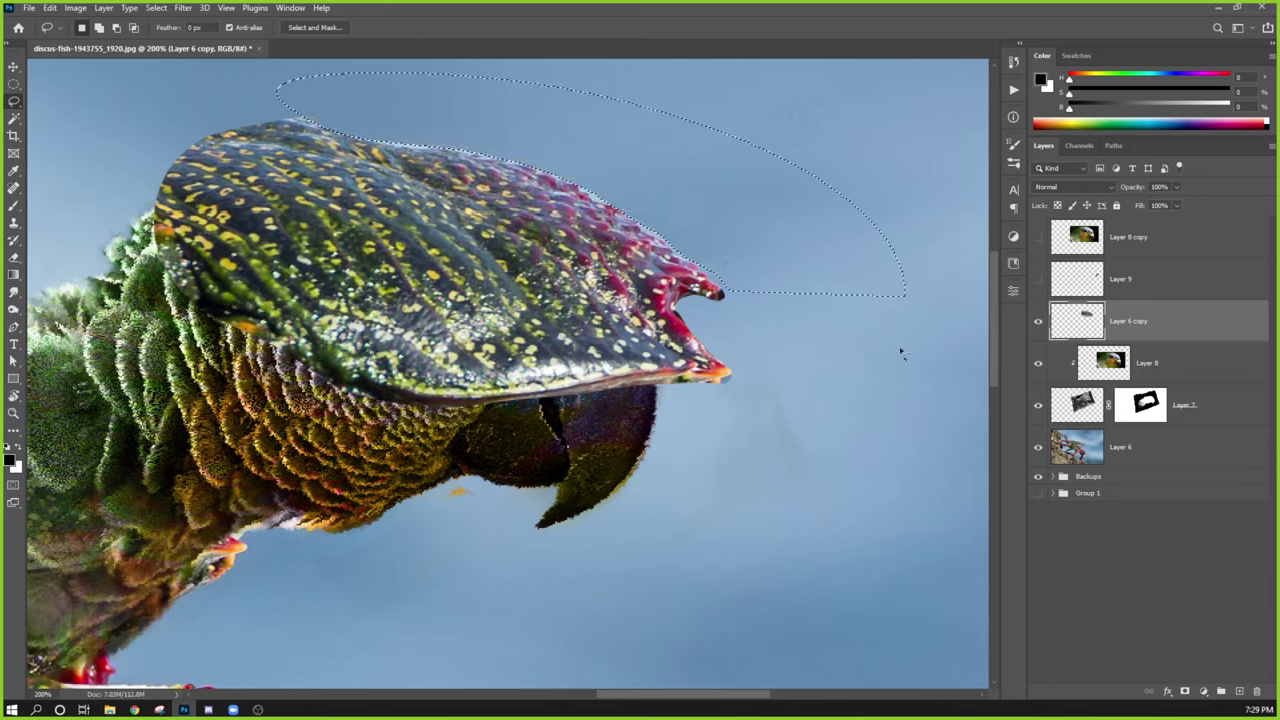
{"action": "key", "text": "ctrl+d"}
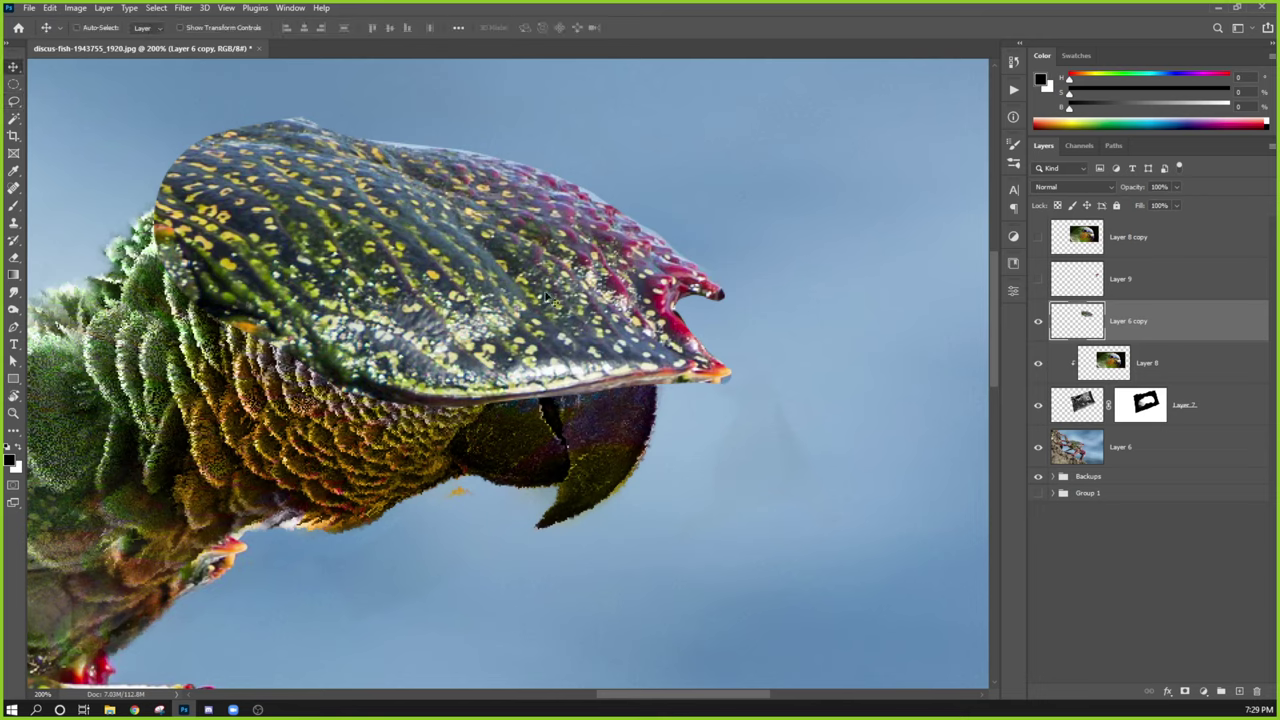
{"action": "left_click_drag", "start_coordinate": [697, 194], "coordinate": [622, 424]}
Nudge the shell piece with several free transforms and move it down-left under the beak.
{"action": "key", "text": "ctrl+t"}
{"action": "key", "text": "ctrl+minus"}
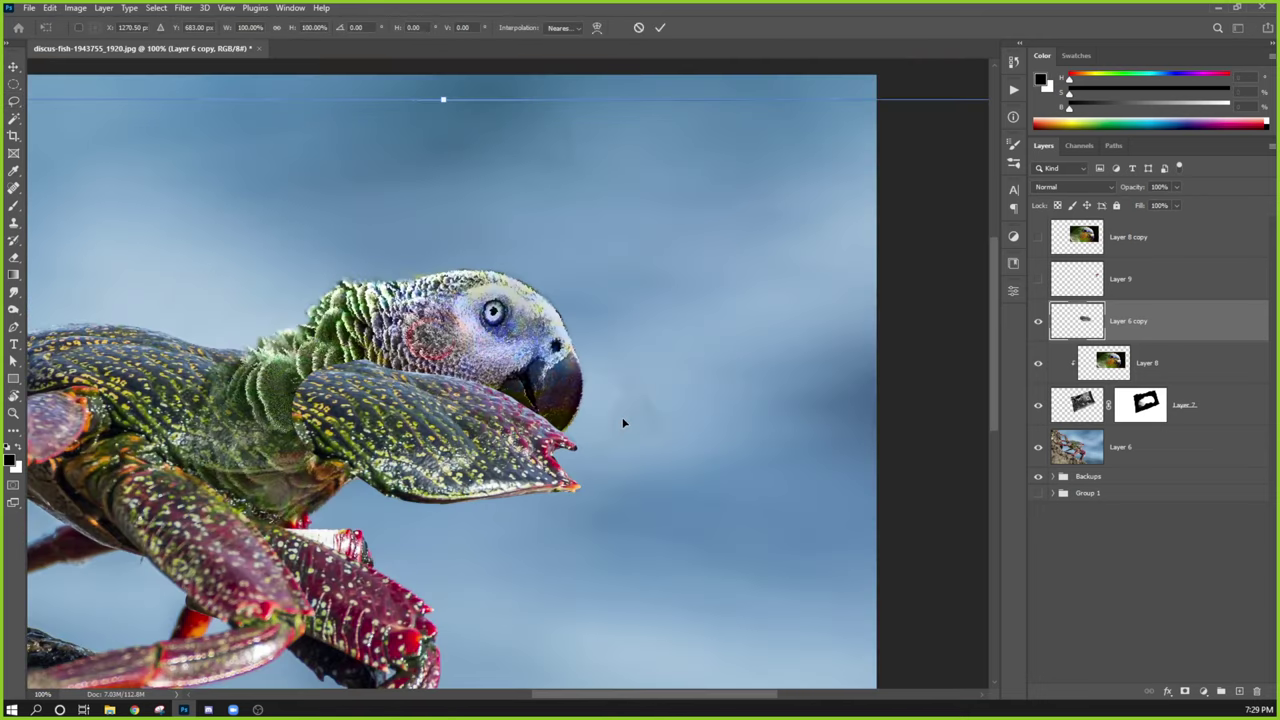
{"action": "key", "text": "Return"}
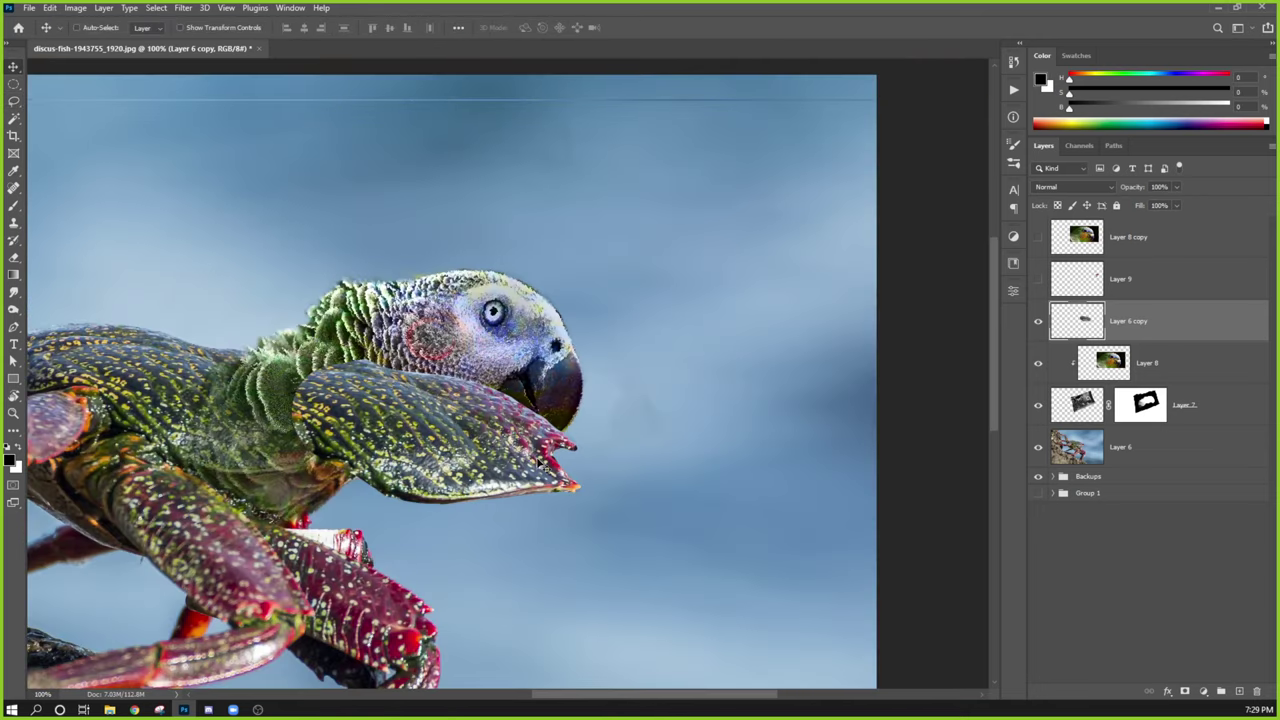
{"action": "mouse_move", "coordinate": [505, 487]}
{"action": "left_mouse_down"}
{"action": "mouse_move", "coordinate": [500, 450]}
{"action": "mouse_move", "coordinate": [507, 475]}
{"action": "left_mouse_up"}
{"action": "key", "text": "ctrl+t"}
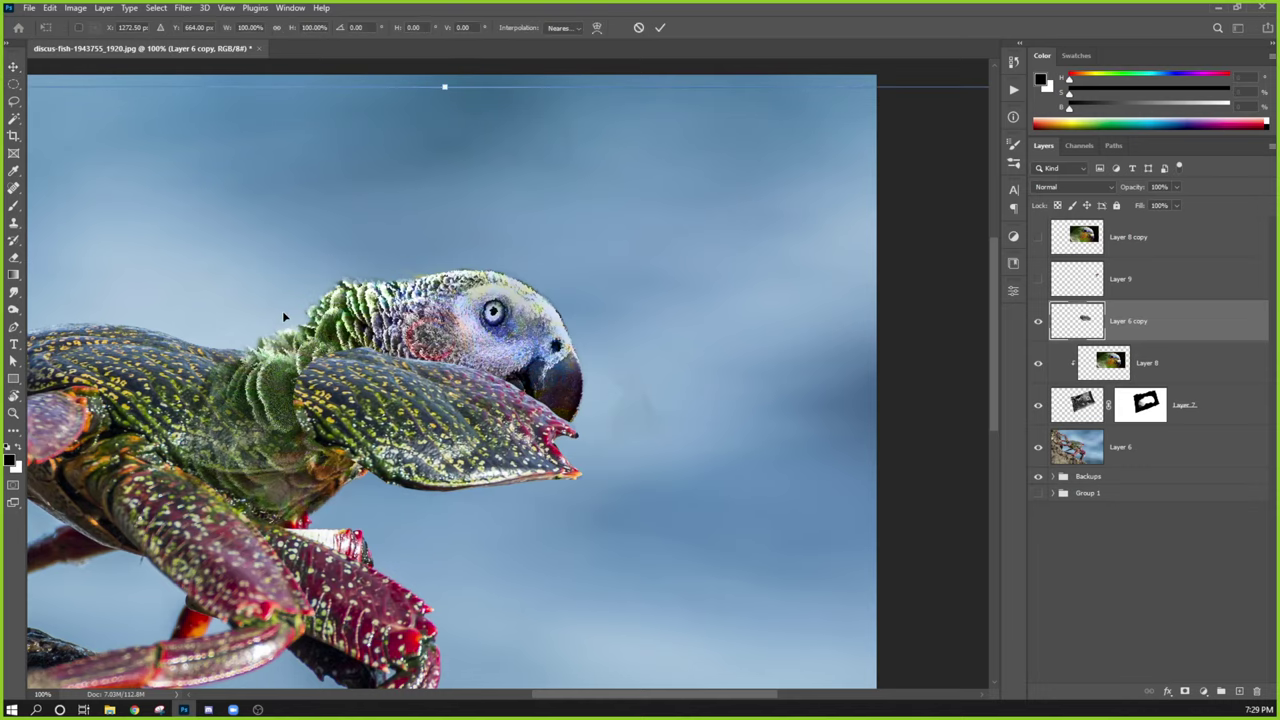
{"action": "key", "text": "ctrl+minus"}
{"action": "key", "text": "ctrl+minus"}
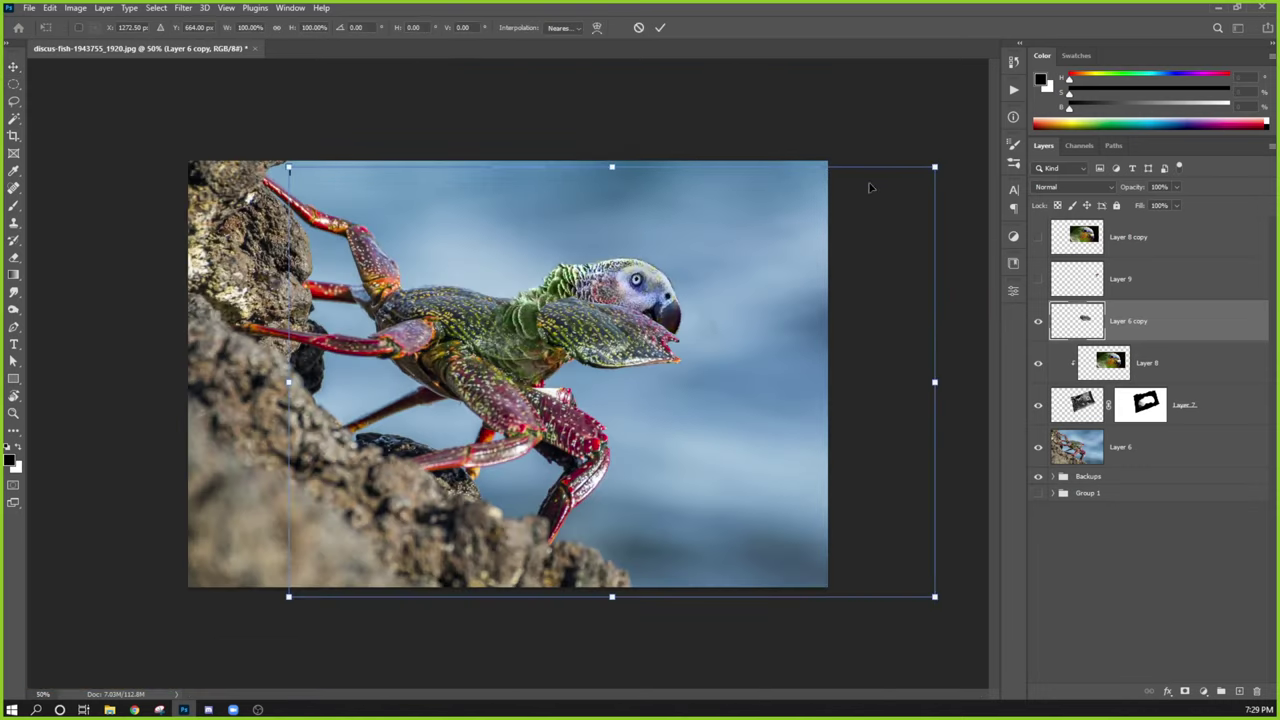
{"action": "key", "text": "Return"}
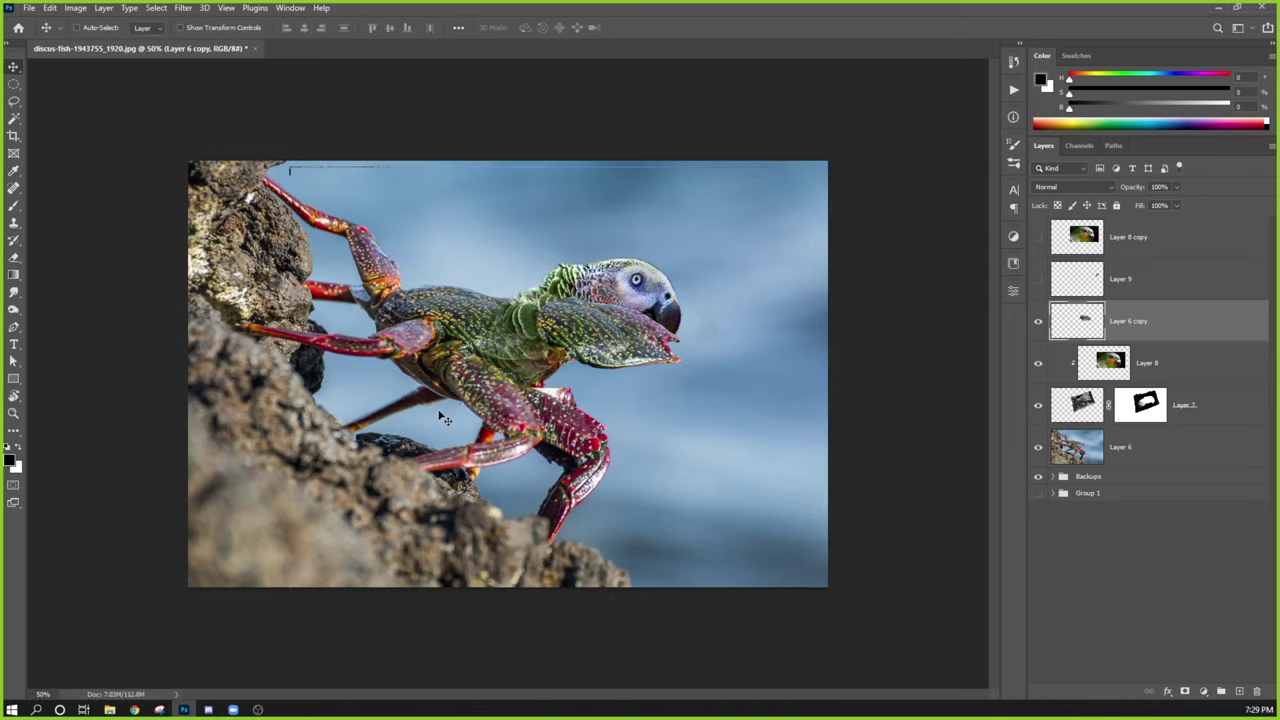
{"action": "key", "text": "ctrl+t"}
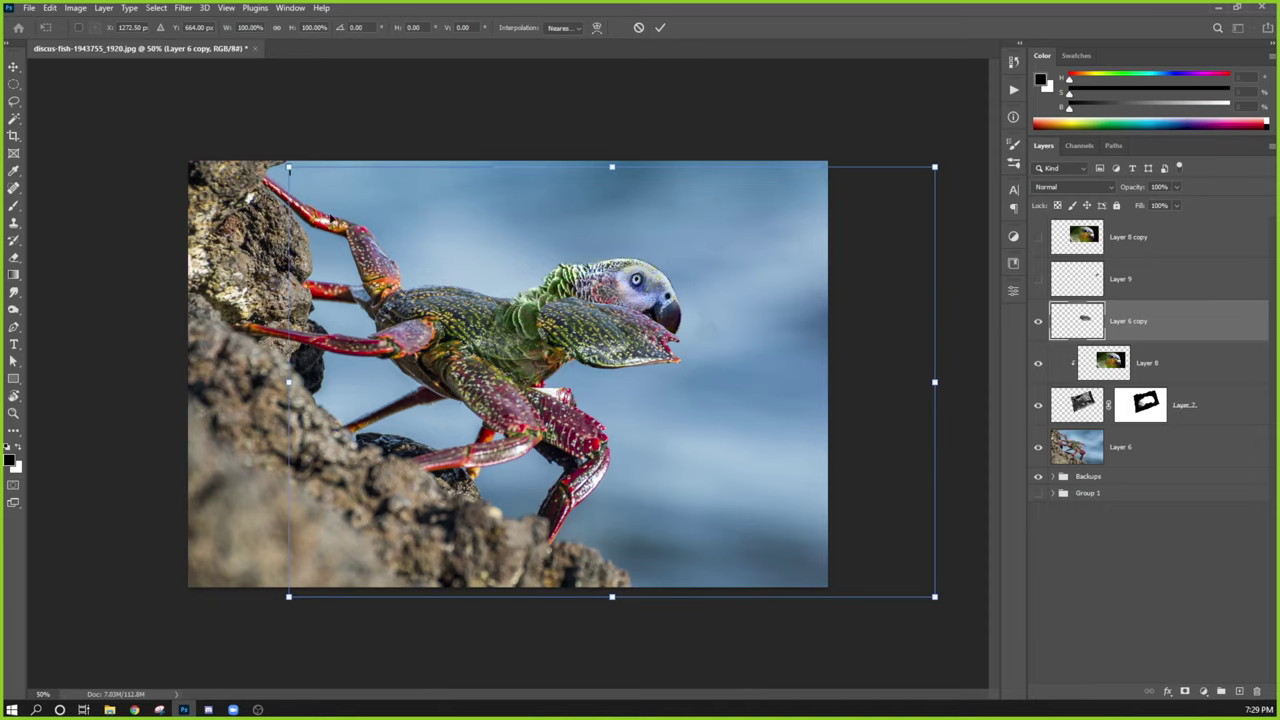
{"action": "key", "text": "Return"}
{"action": "left_click_drag", "start_coordinate": [636, 336], "coordinate": [566, 404]}
Move the piece up-left onto the rock and delete a stray vertical strip with the Rectangular Marquee.
{"action": "key", "text": "m"}
{"action": "left_click_drag", "start_coordinate": [130, 100], "coordinate": [960, 349]}
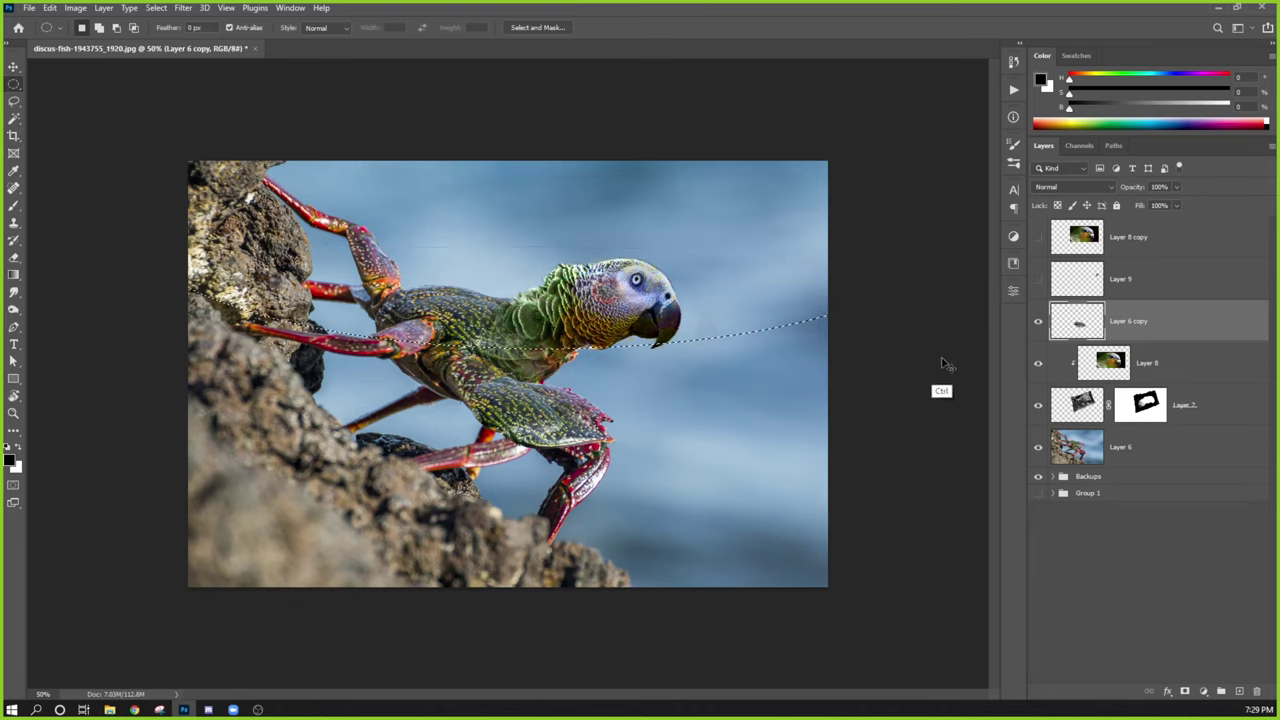
{"action": "key", "text": "ctrl+d"}
{"action": "key", "text": "shift+m"}
{"action": "key", "text": "v"}
{"action": "left_click_drag", "start_coordinate": [700, 380], "coordinate": [385, 285]}
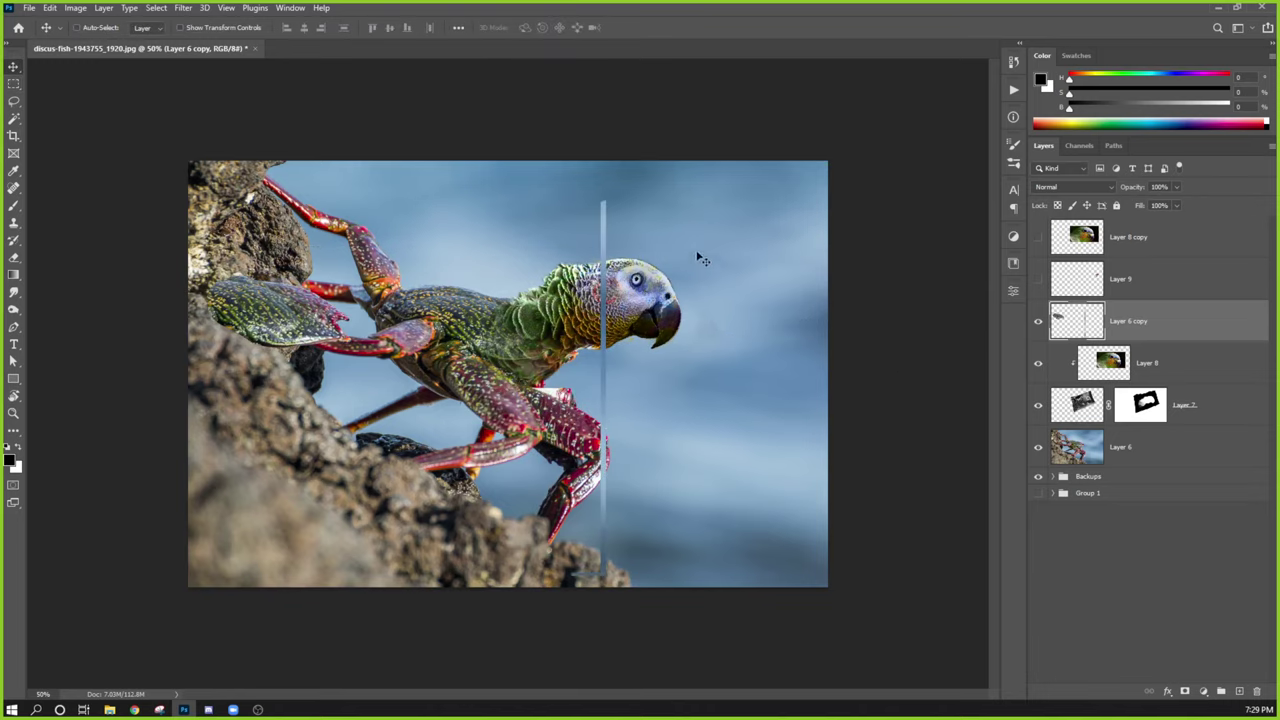
{"action": "key", "text": "m"}
{"action": "left_click_drag", "start_coordinate": [700, 152], "coordinate": [512, 636]}
{"action": "key", "text": "Delete"}
{"action": "key", "text": "ctrl+d"}
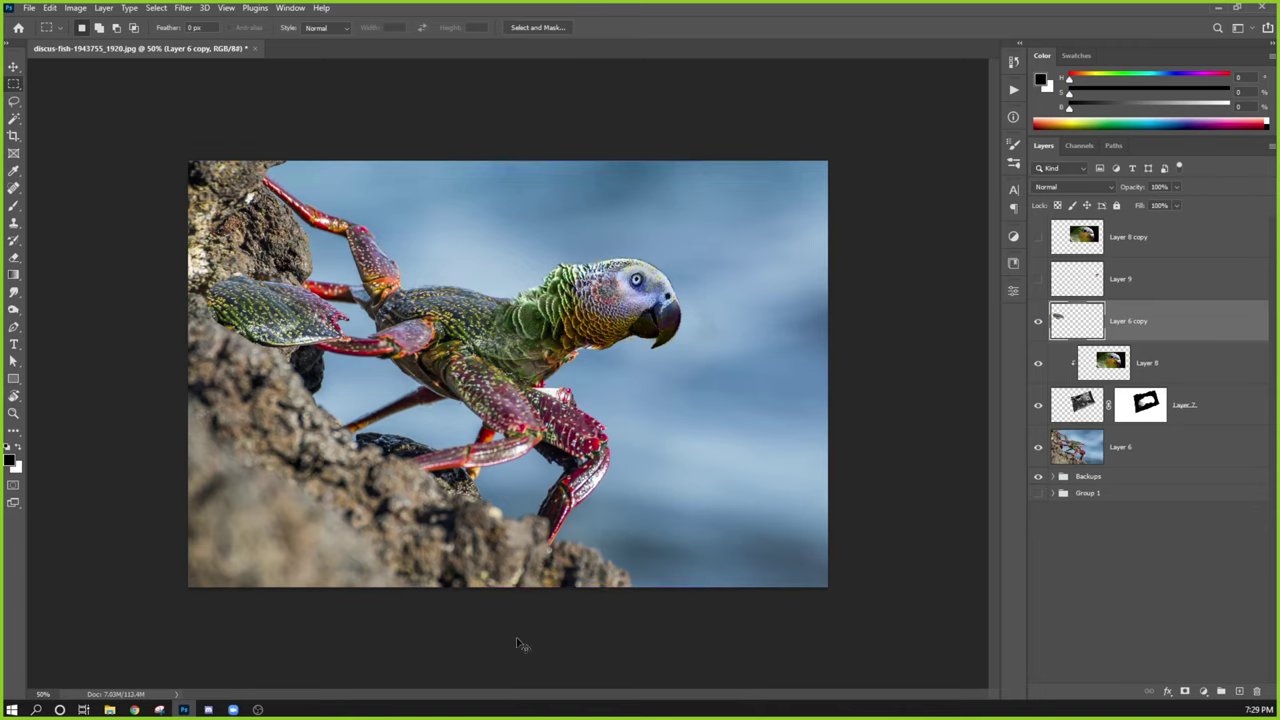
Move the green shell piece above the parrot's head and delete its lower canvas area.
{"action": "key", "text": "v"}
{"action": "left_click_drag", "start_coordinate": [310, 308], "coordinate": [645, 196]}
{"action": "key", "text": "m"}
{"action": "left_click_drag", "start_coordinate": [875, 622], "coordinate": [120, 271]}
{"action": "key", "text": "Delete"}
{"action": "key", "text": "ctrl+d"}
Move the shell piece onto the crab's body and marquee the canvas's left strip.
{"action": "key", "text": "v"}
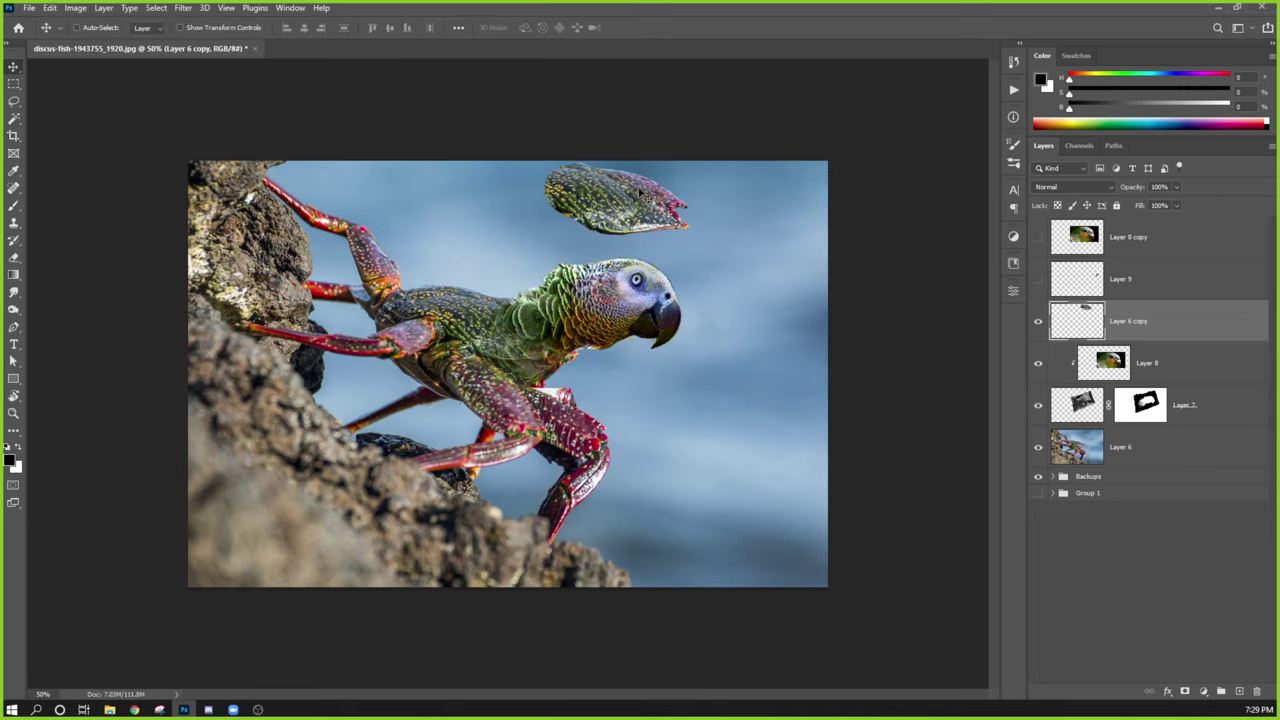
{"action": "left_click_drag", "start_coordinate": [645, 196], "coordinate": [553, 388]}
{"action": "key", "text": "ctrl+t"}
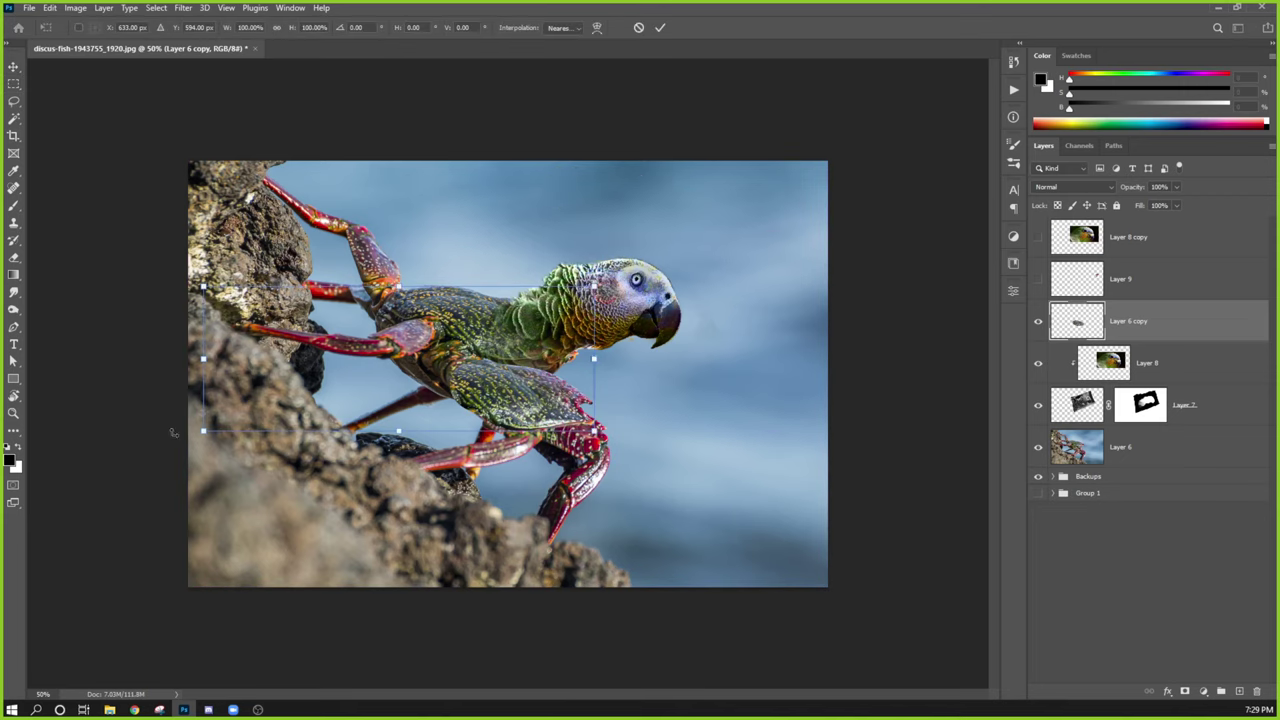
{"action": "key", "text": "Return"}
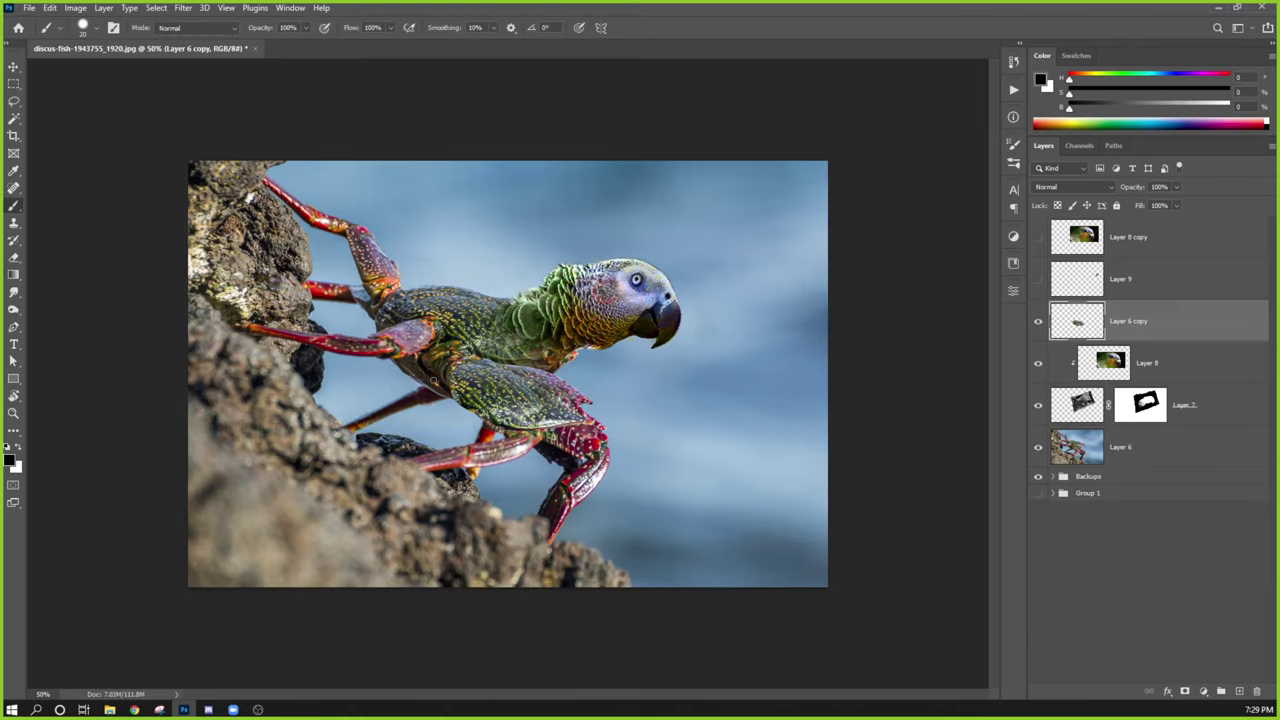
{"action": "key", "text": "m"}
{"action": "left_click_drag", "start_coordinate": [450, 220], "coordinate": [71, 666]}
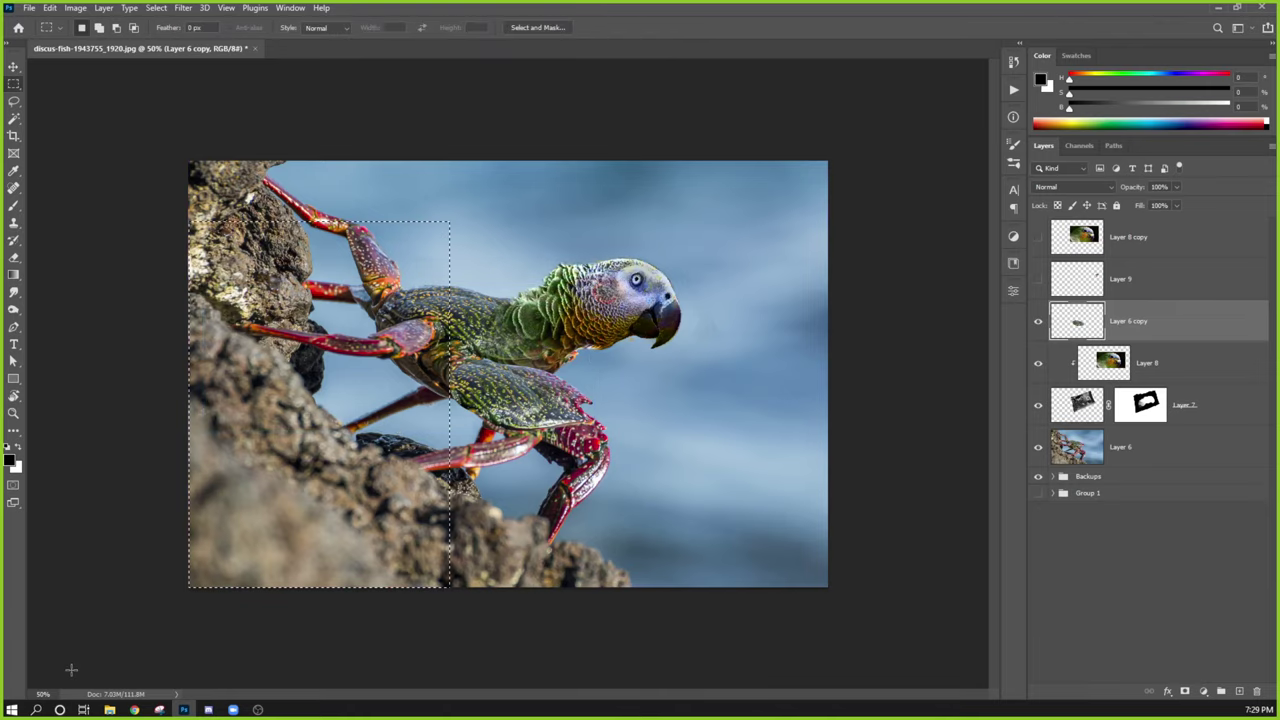
{"action": "key", "text": "ctrl+d"}
Free-transform the shell piece to shift it right onto the sky.
{"action": "key", "text": "b"}
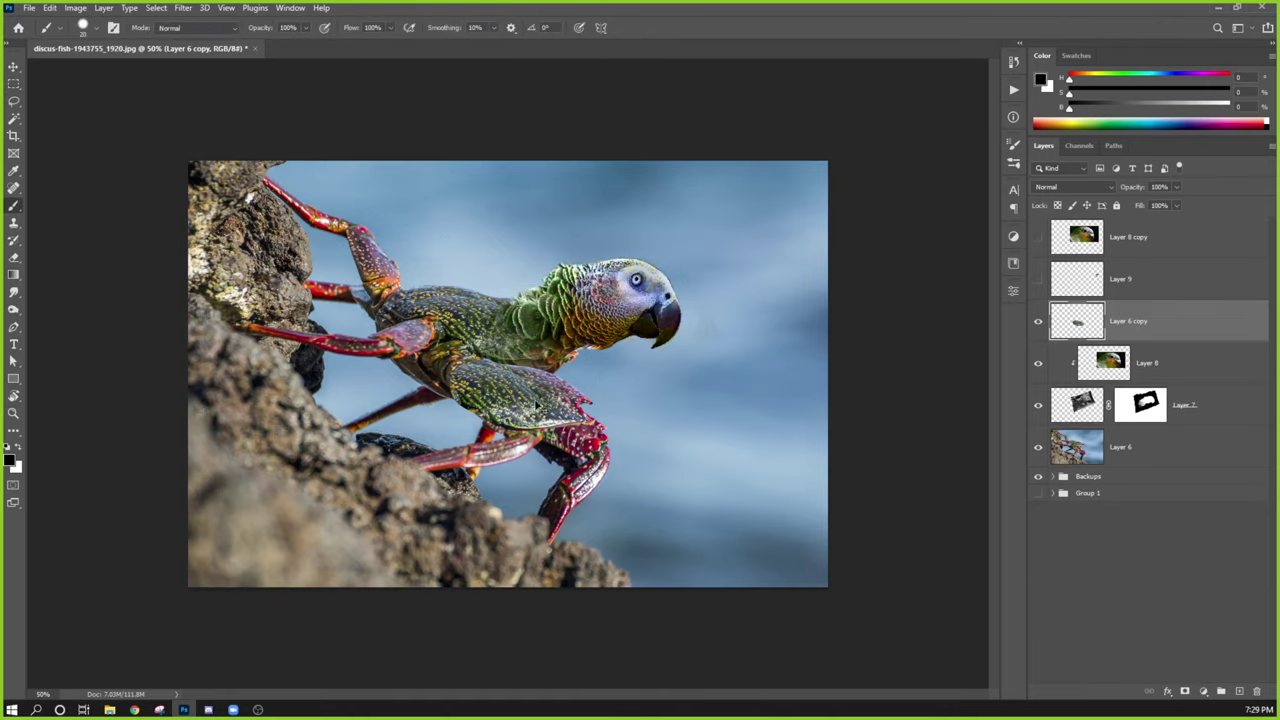
{"action": "key", "text": "ctrl+t"}
{"action": "left_click_drag", "start_coordinate": [538, 405], "coordinate": [681, 415]}
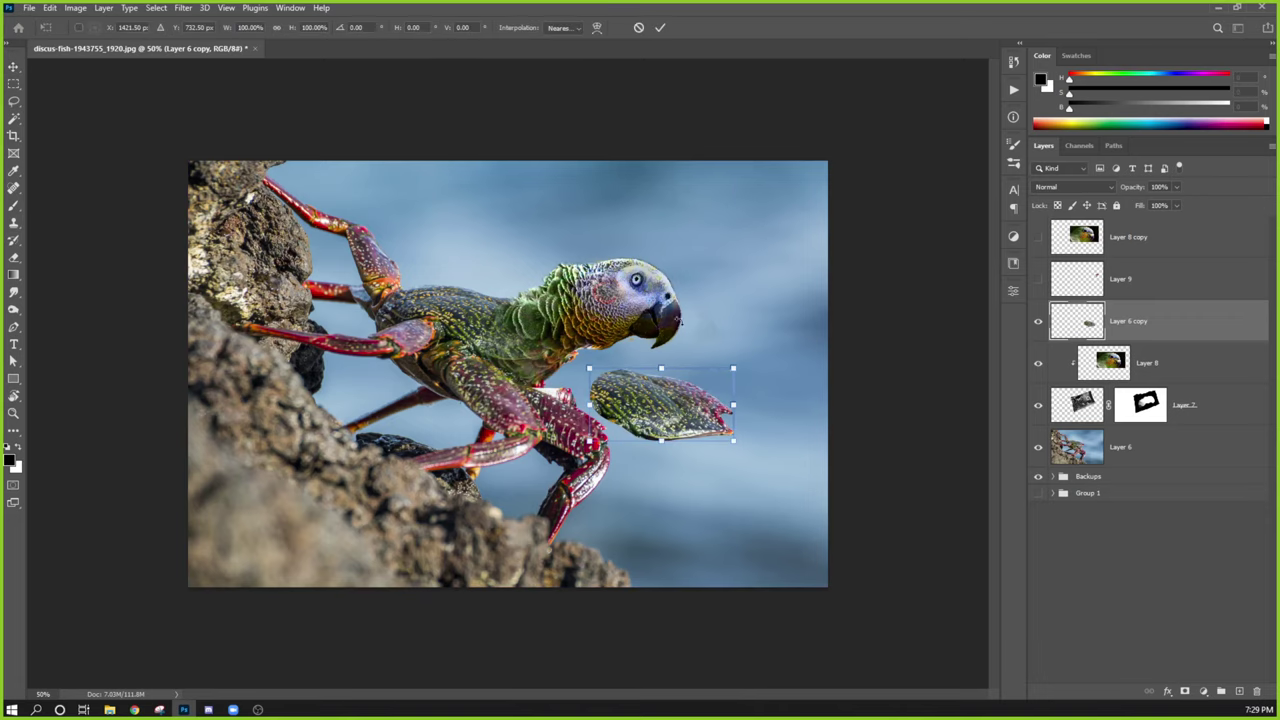
{"action": "key", "text": "Return"}
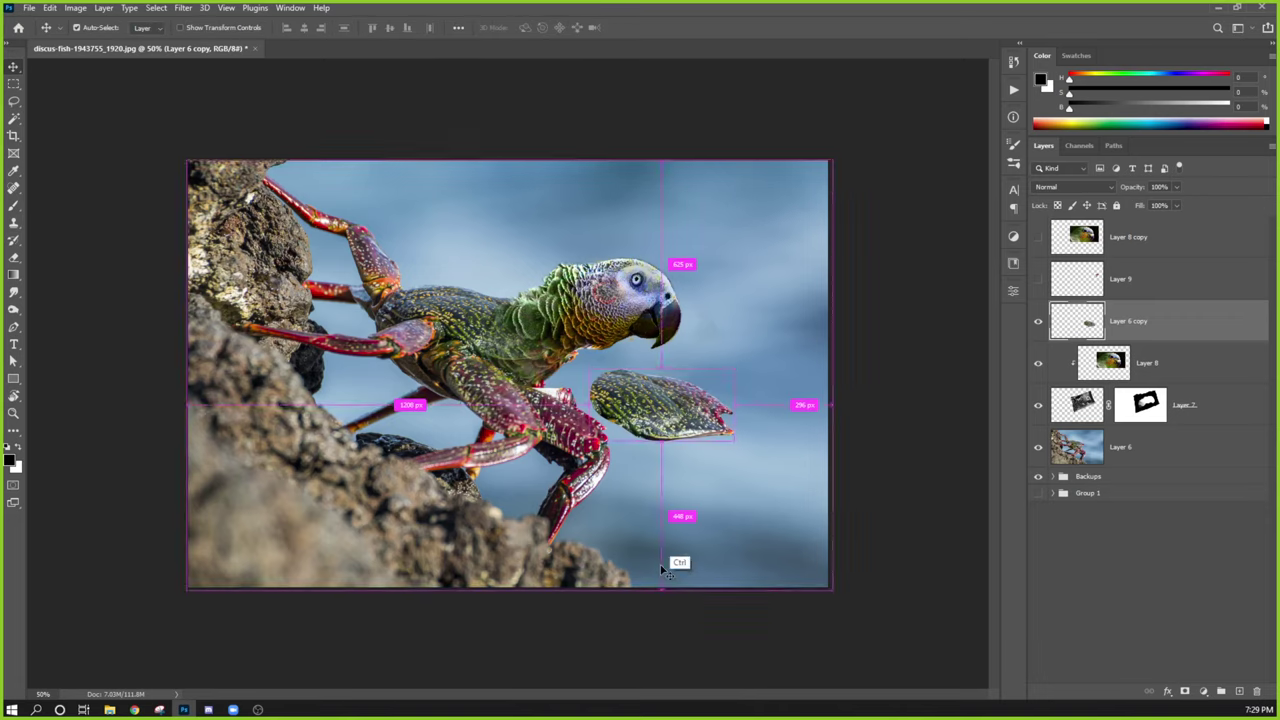
Undo the last shell change and move the piece up onto the parrot's neck.
{"action": "key", "text": "ctrl+plus"}
{"action": "key", "text": "ctrl+plus"}
{"action": "key", "text": "ctrl+plus"}
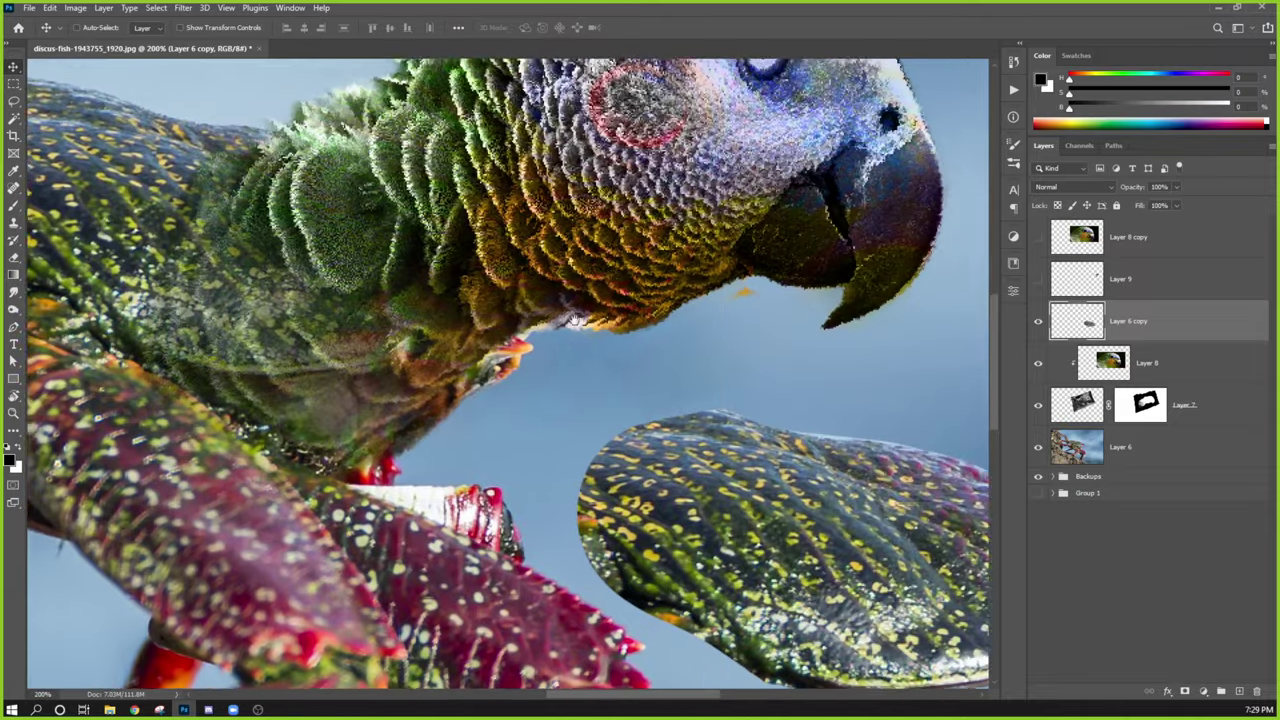
{"action": "key", "text": "ctrl+minus"}
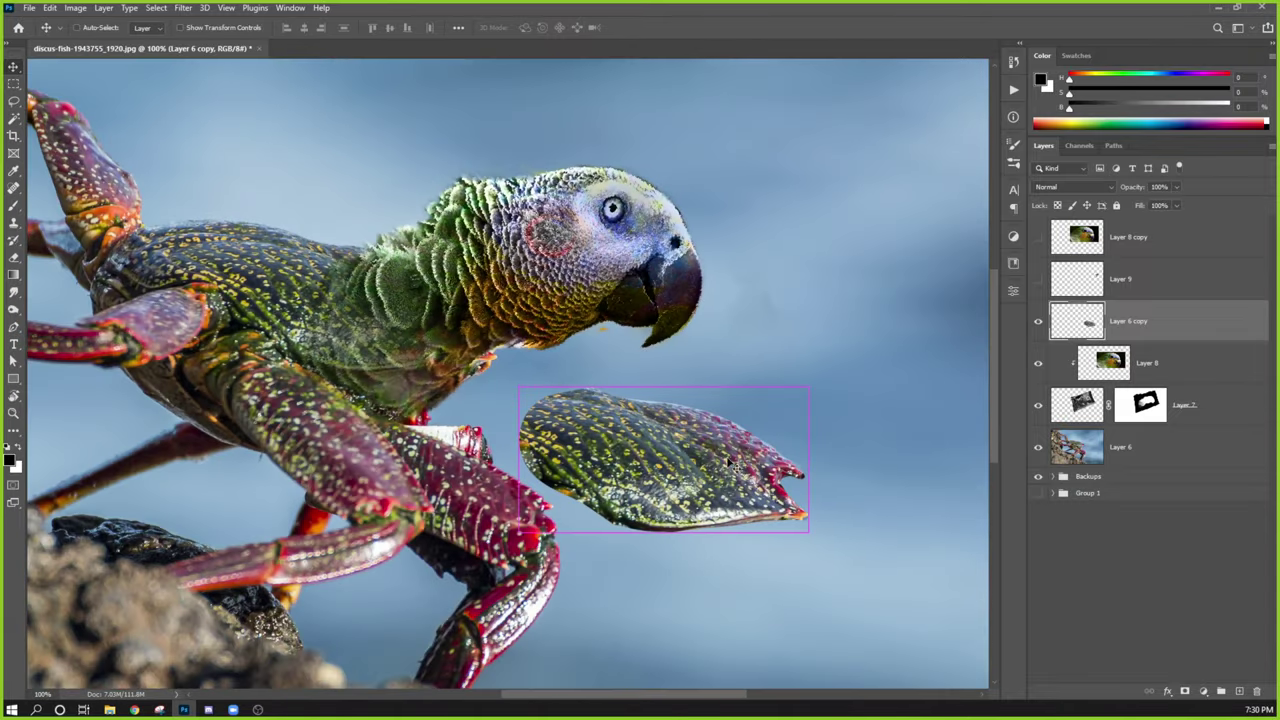
{"action": "key", "text": "ctrl+z"}
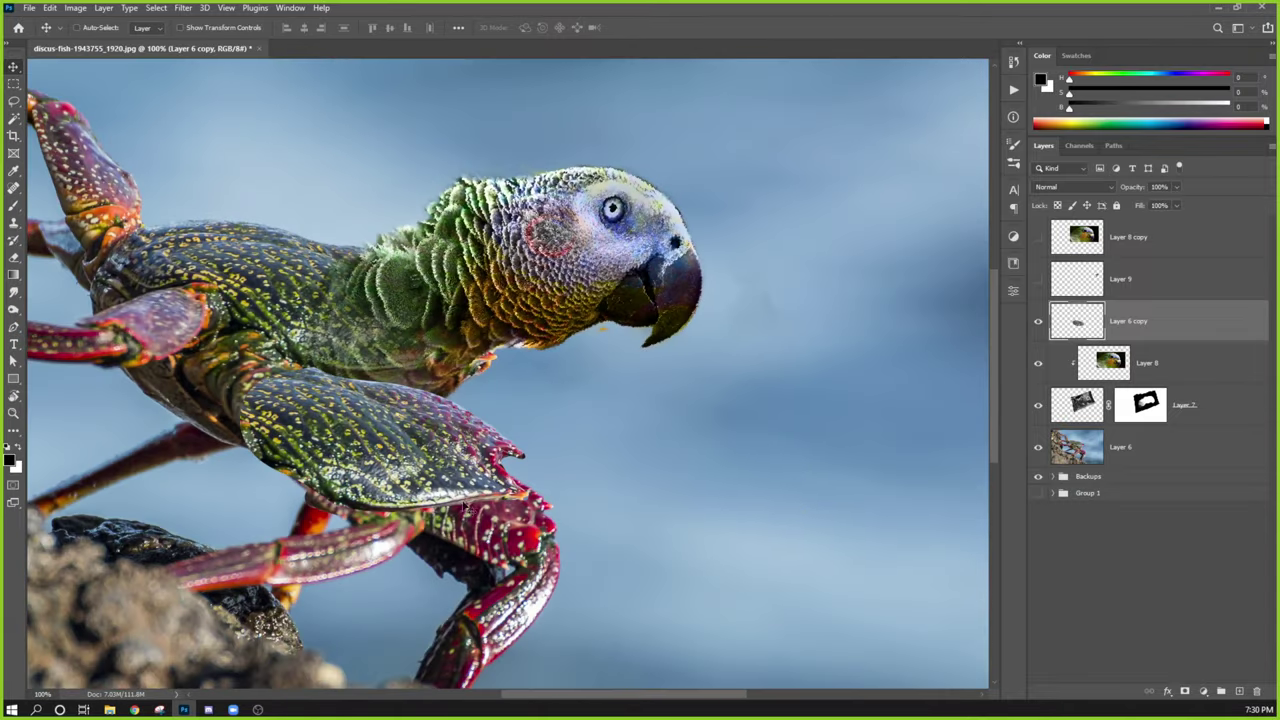
{"action": "left_click_drag", "start_coordinate": [521, 443], "coordinate": [703, 369]}
Flip the shell piece vertically with Free Transform.
{"action": "key", "text": "ctrl+t"}
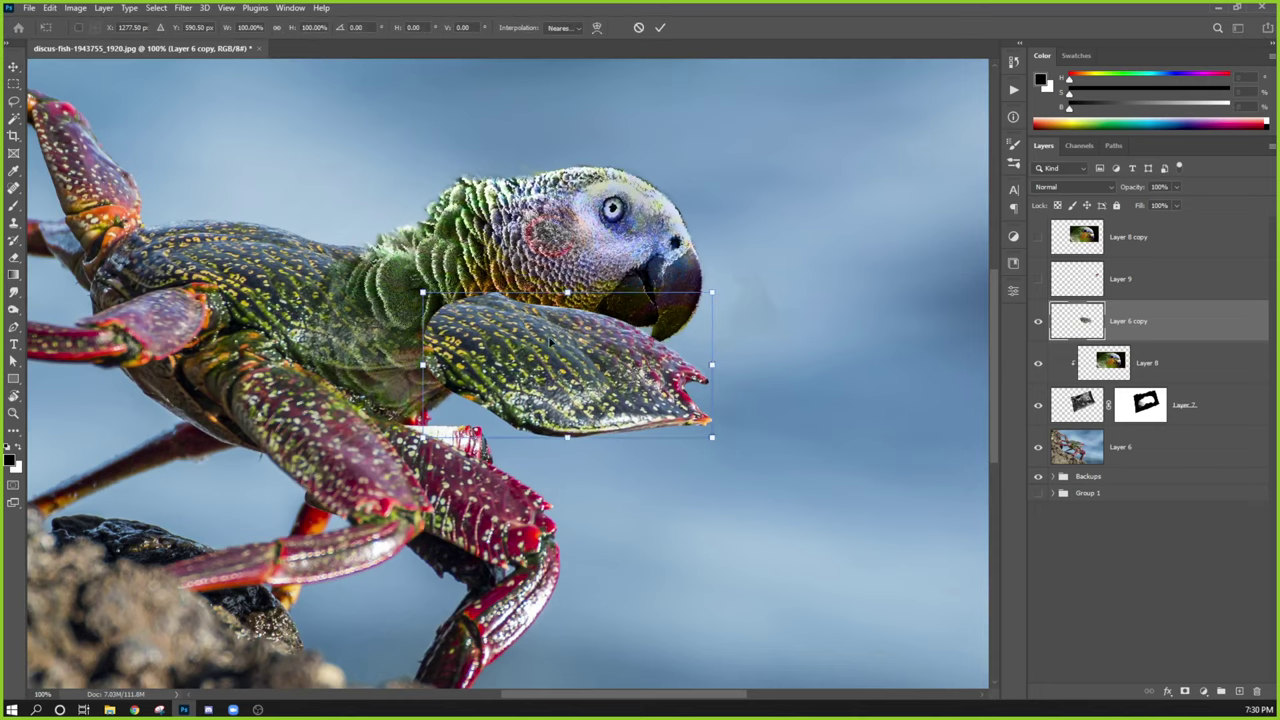
{"action": "right_click", "coordinate": [549, 341]}
{"action": "left_click", "coordinate": [598, 553]}
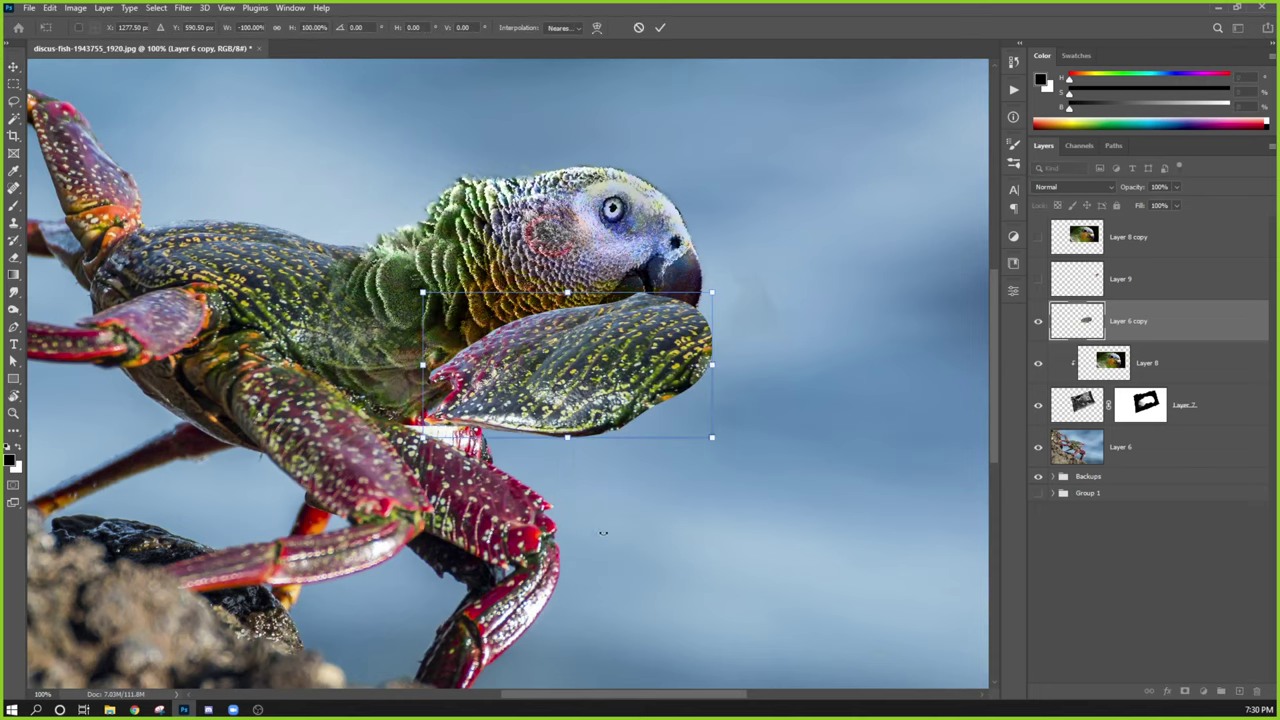
{"action": "right_click", "coordinate": [611, 370]}
{"action": "left_click", "coordinate": [643, 607]}
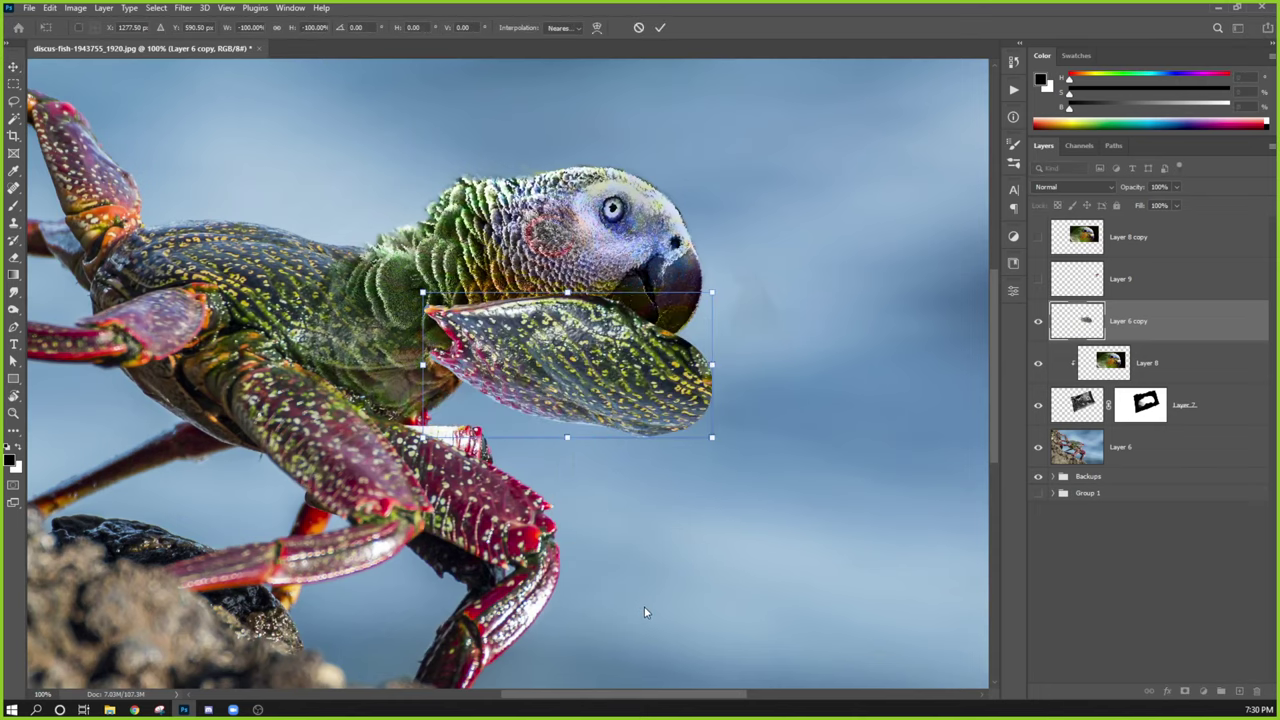
{"action": "right_click", "coordinate": [566, 399]}
{"action": "left_click", "coordinate": [625, 622]}
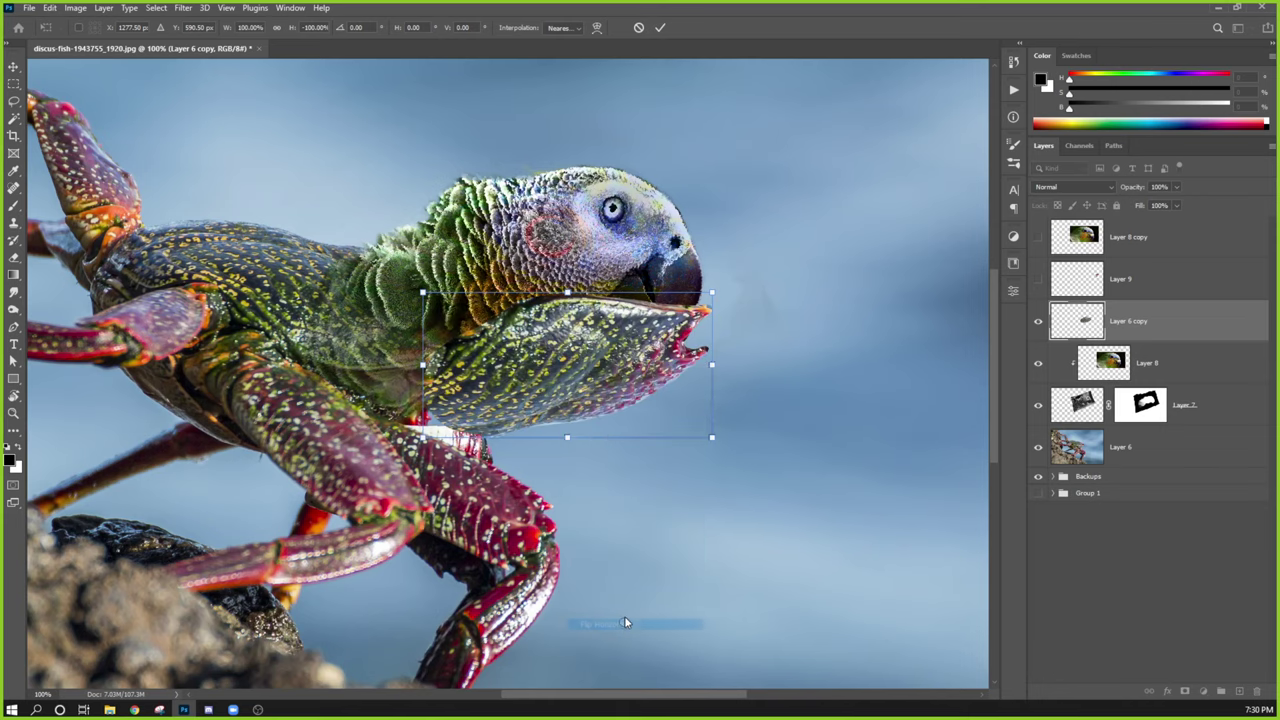
{"action": "key", "text": "Return"}
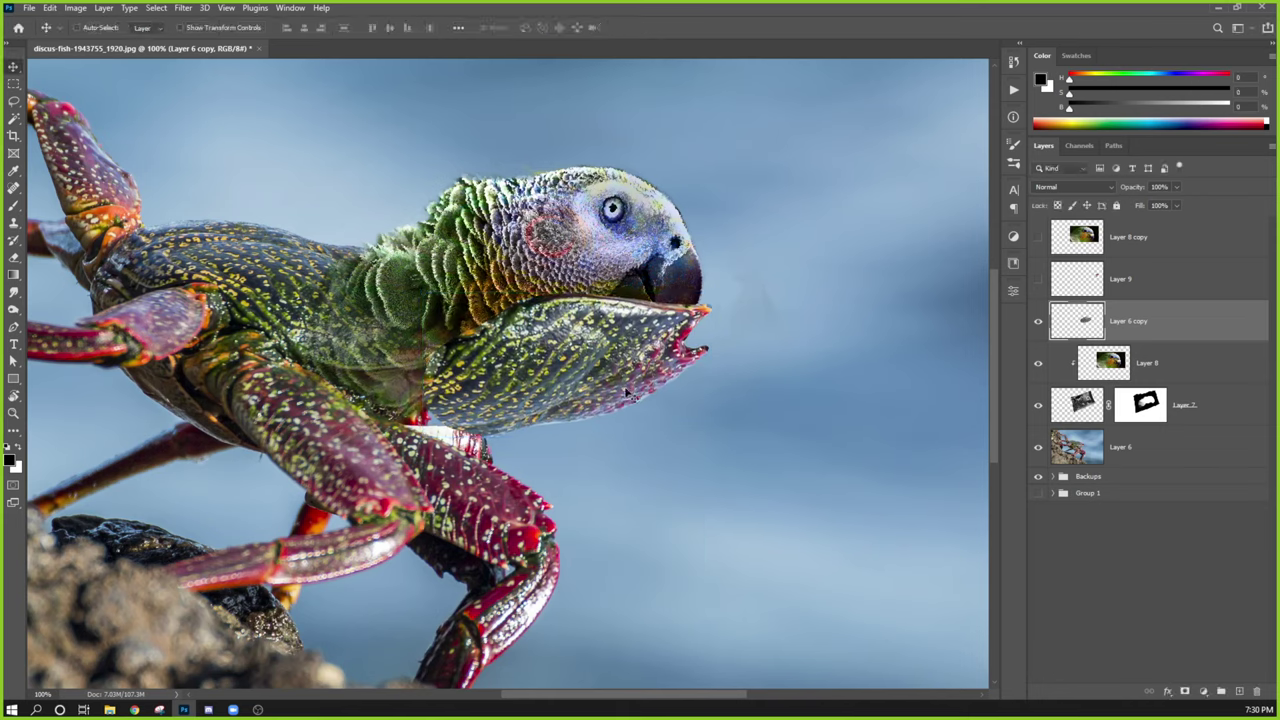
Tuck the shell piece under the beak and scale it to about 82%.
{"action": "left_click_drag", "start_coordinate": [622, 397], "coordinate": [506, 371]}
{"action": "key", "text": "ctrl+t"}
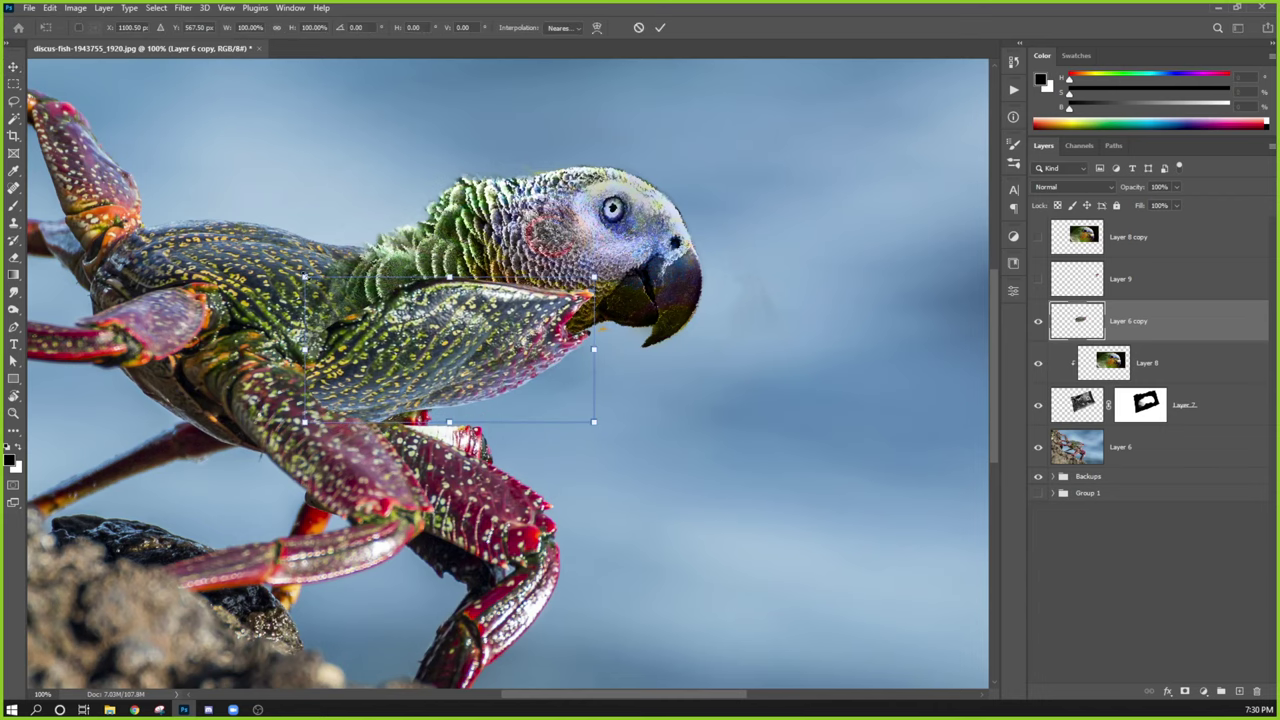
{"action": "left_click_drag", "start_coordinate": [303, 265], "coordinate": [356, 300]}
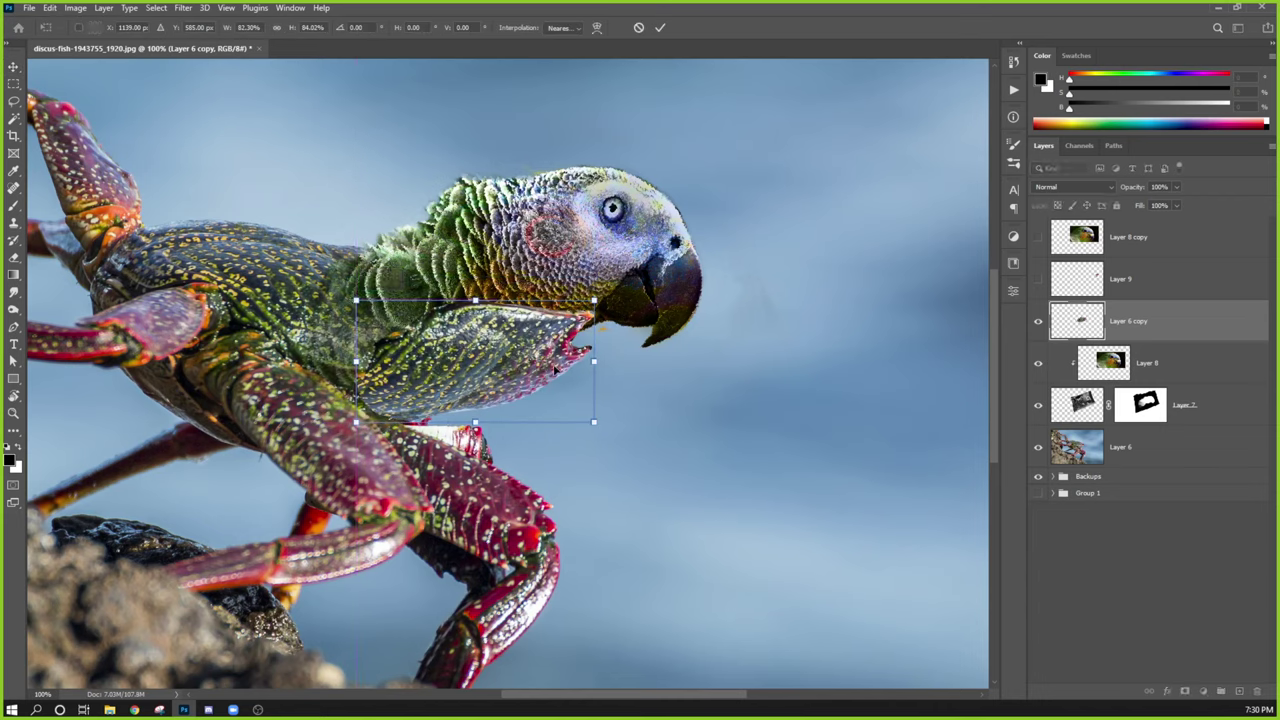
Warp the shell piece so it curves under the parrot's head.
{"action": "right_click", "coordinate": [491, 355]}
{"action": "left_click", "coordinate": [520, 440]}
{"action": "mouse_move", "coordinate": [400, 385]}
{"action": "left_mouse_down"}
{"action": "mouse_move", "coordinate": [410, 344]}
{"action": "mouse_move", "coordinate": [420, 388]}
{"action": "left_mouse_up"}
{"action": "left_click_drag", "start_coordinate": [430, 310], "coordinate": [438, 293]}
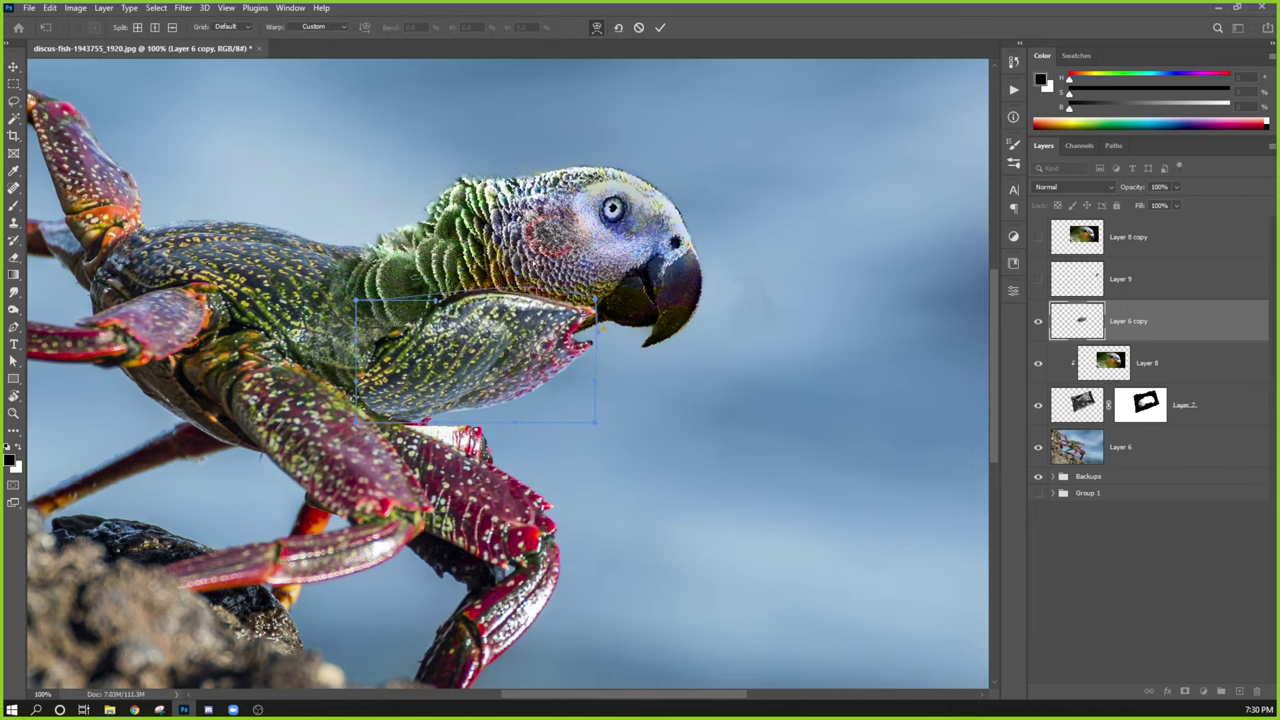
{"action": "left_click_drag", "start_coordinate": [598, 432], "coordinate": [606, 345]}
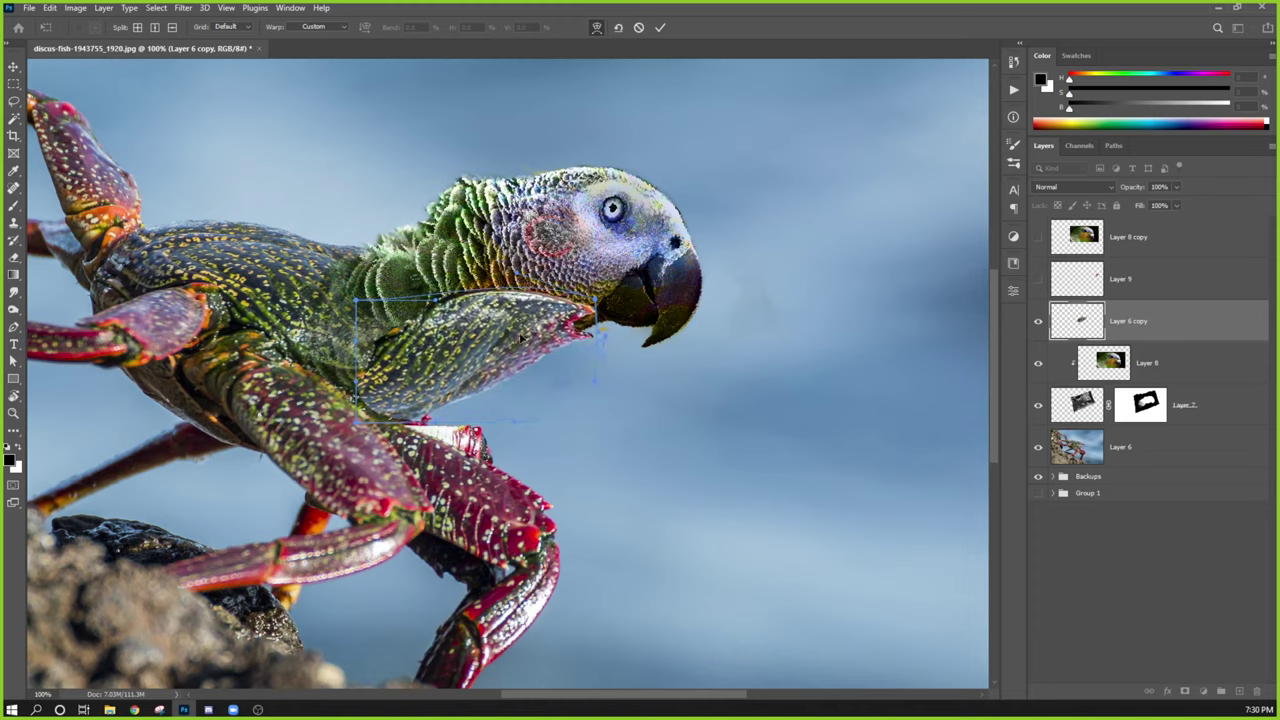
{"action": "key", "text": "Return"}
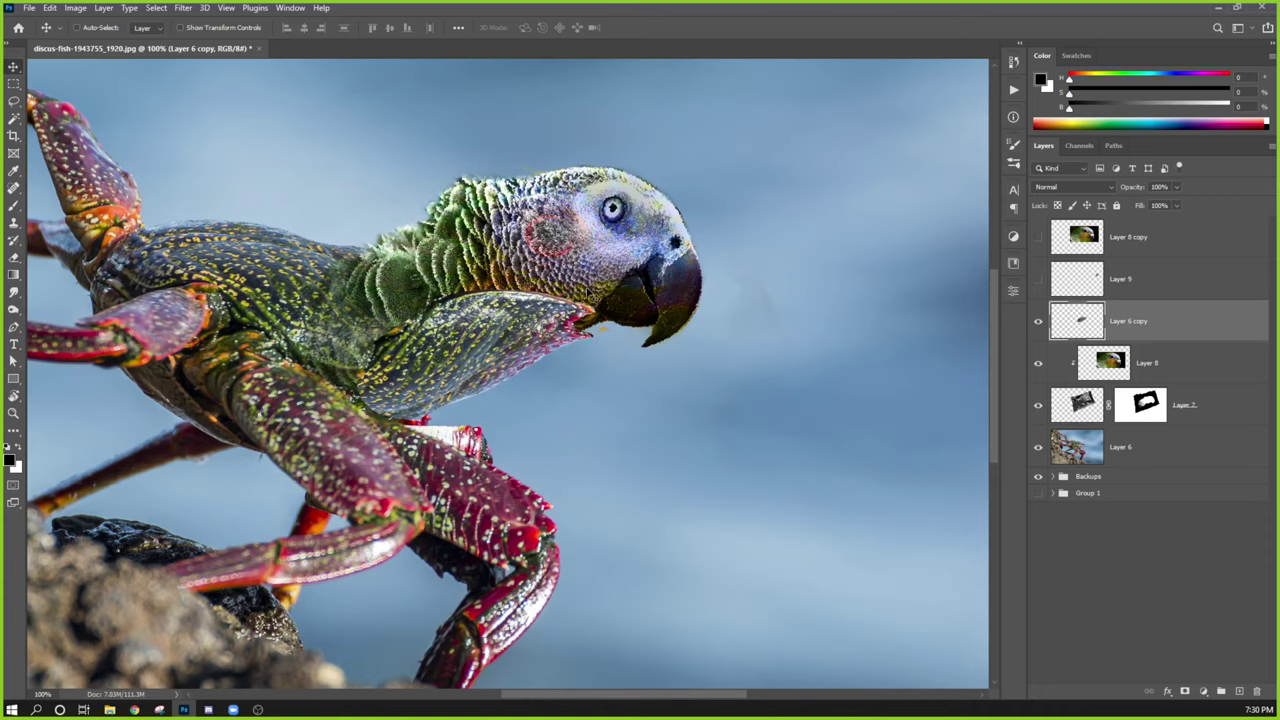
Nudge the shell piece into place and add a Reveal All layer mask to Layer 6 copy.
{"action": "mouse_move", "coordinate": [502, 365]}
{"action": "left_mouse_down"}
{"action": "mouse_move", "coordinate": [576, 401]}
{"action": "mouse_move", "coordinate": [525, 350]}
{"action": "mouse_move", "coordinate": [494, 358]}
{"action": "left_mouse_up"}
{"action": "key", "text": "e"}
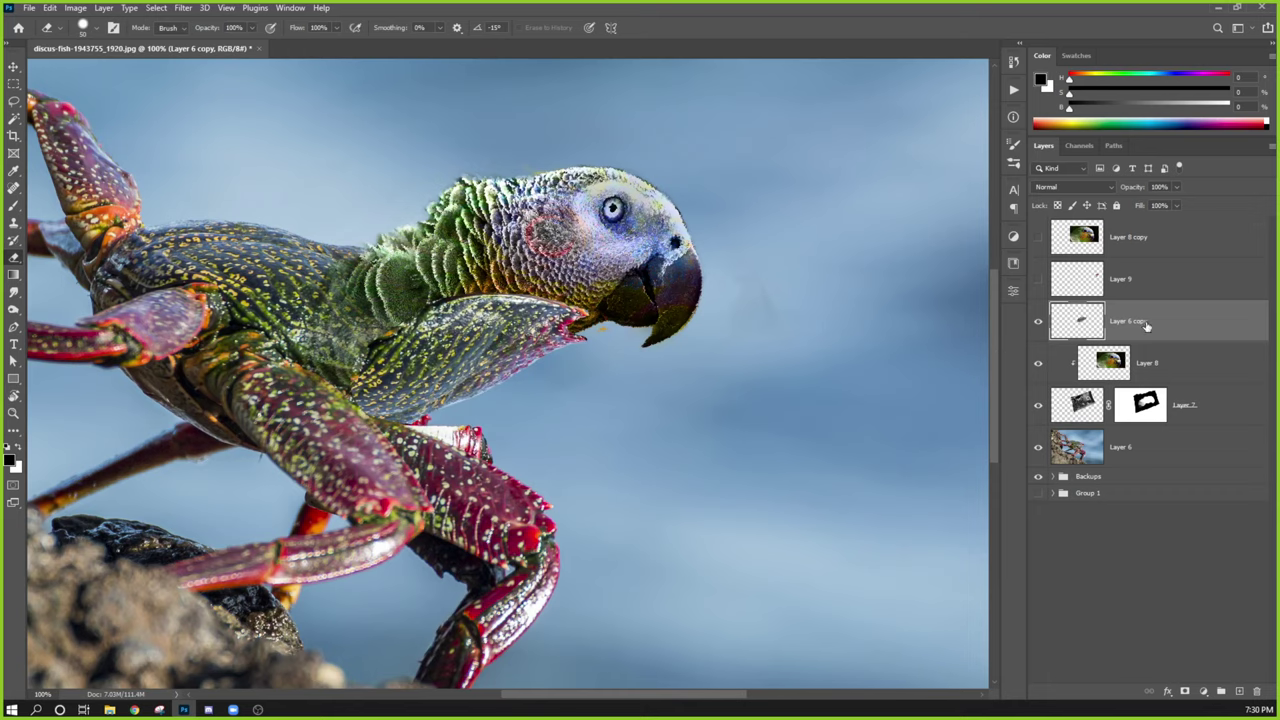
{"action": "left_click", "coordinate": [105, 8]}
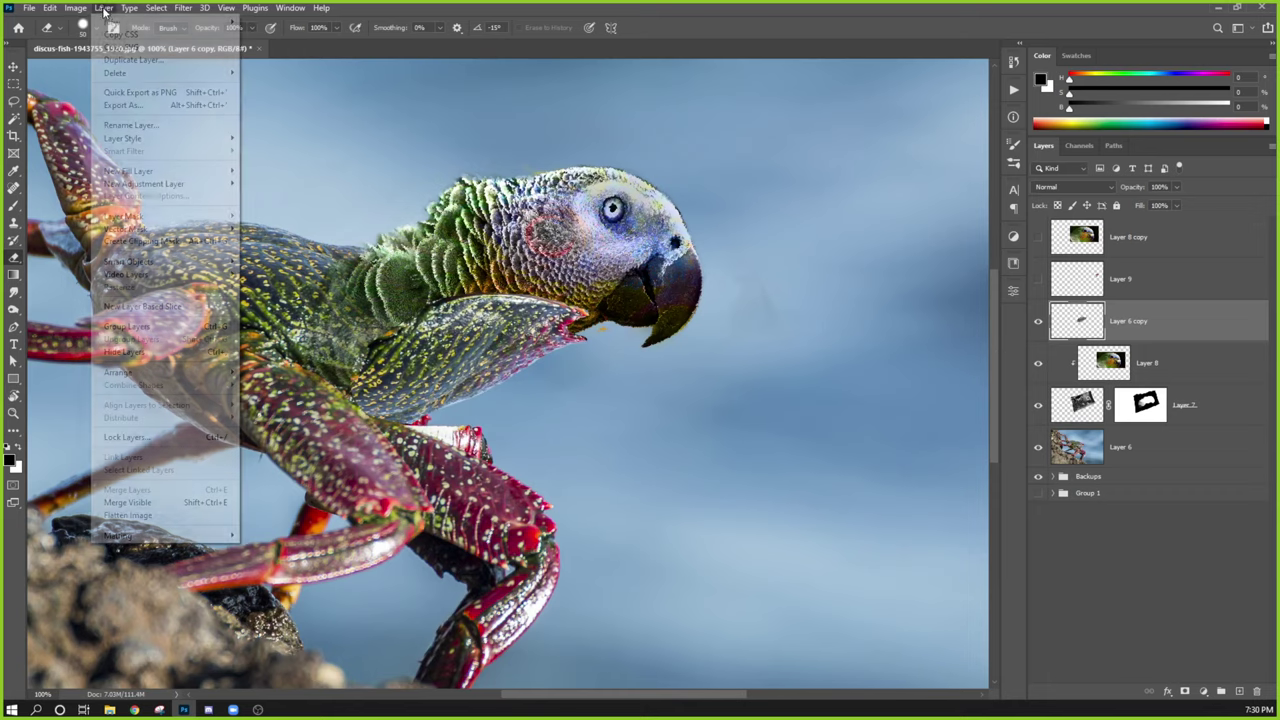
{"action": "mouse_move", "coordinate": [152, 218]}
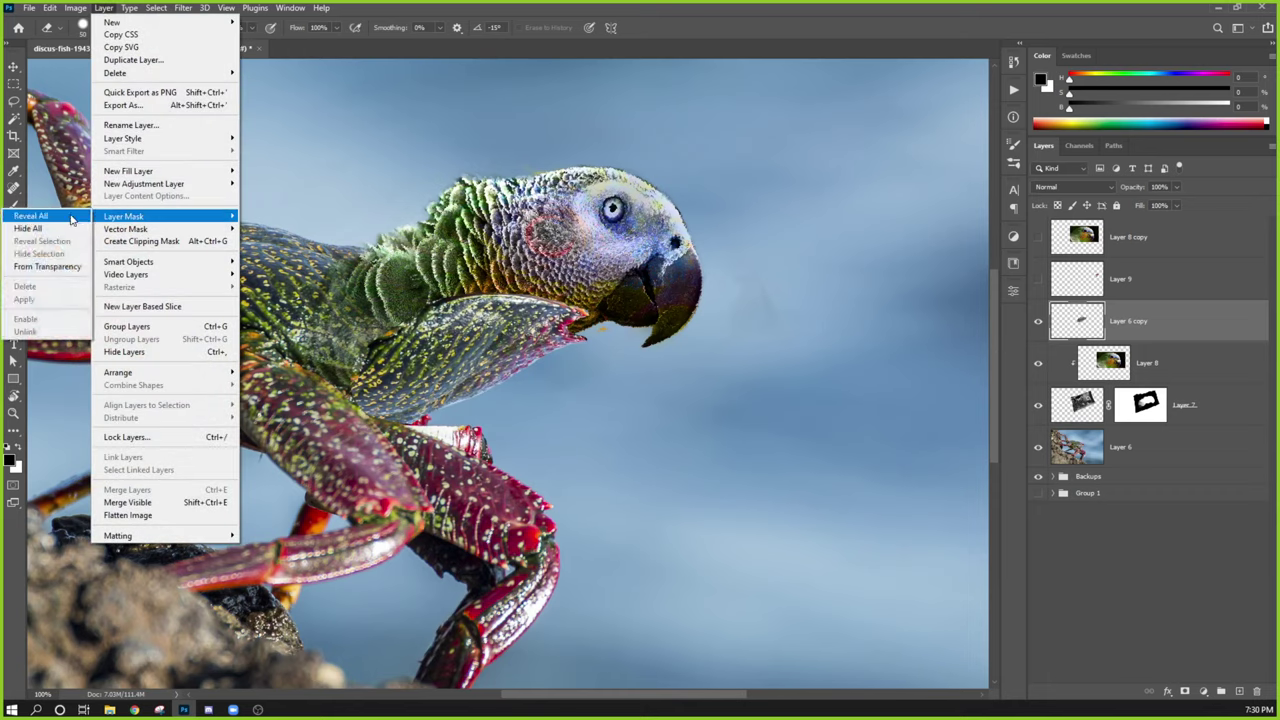
{"action": "left_click", "coordinate": [30, 216]}
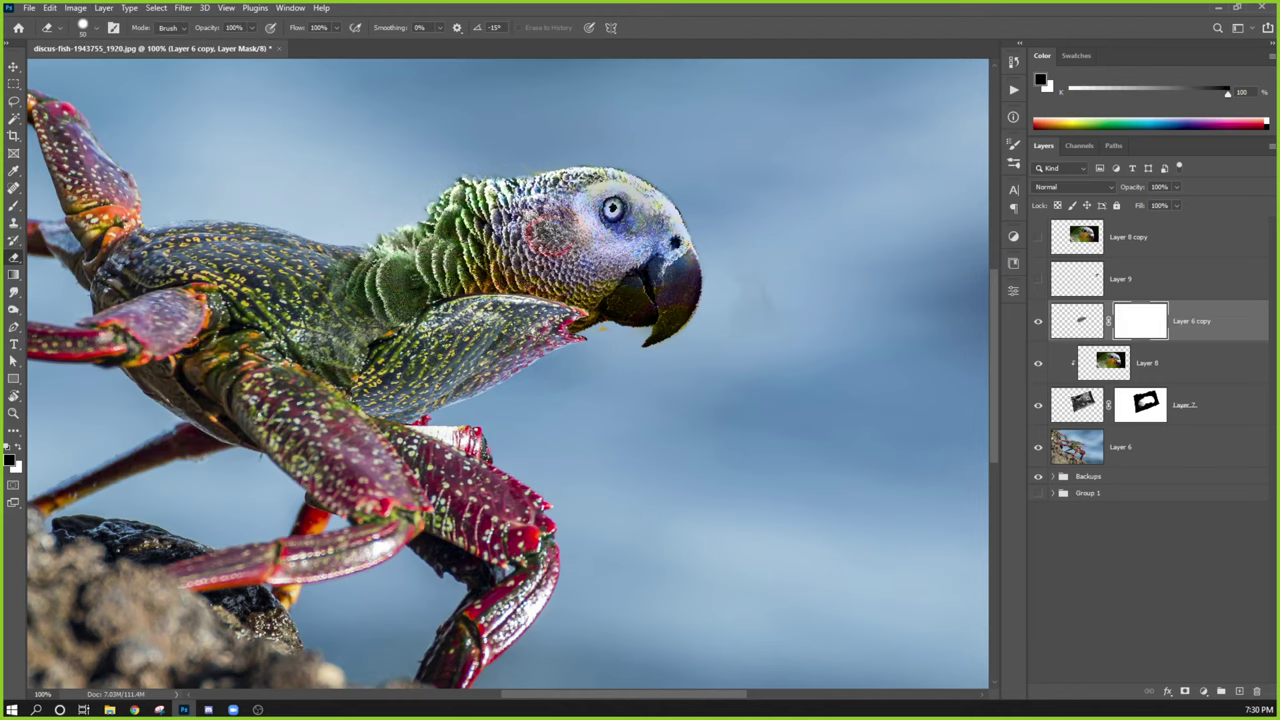
{"action": "key", "text": "b"}
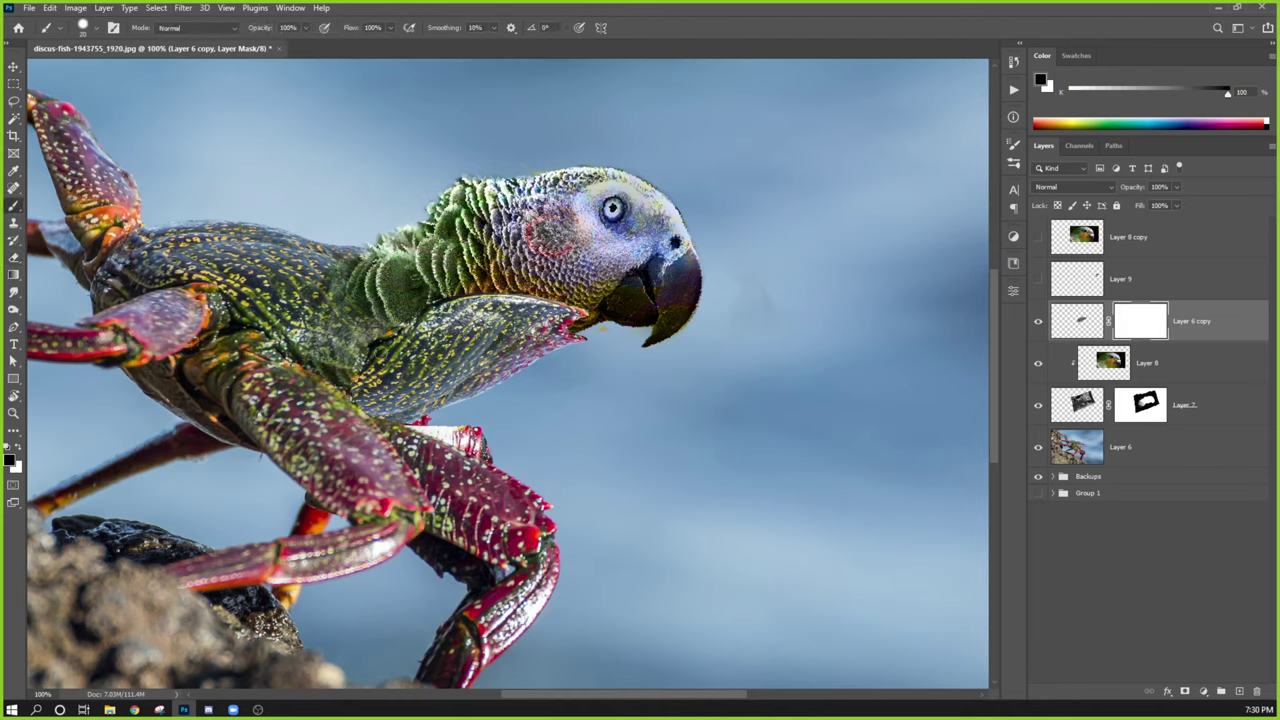
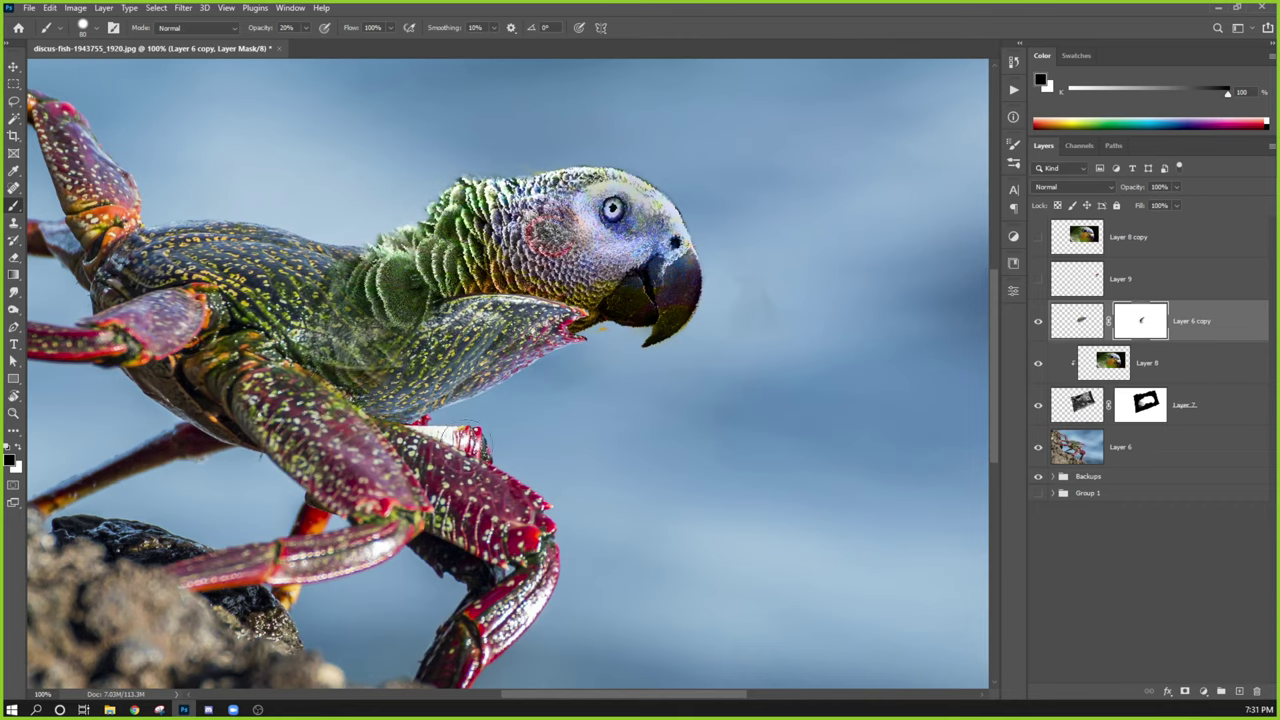
Rotate the Layer 6 copy claw piece under the parrot's neck and nudge it right and down.
{"action": "key", "text": "ctrl+t"}
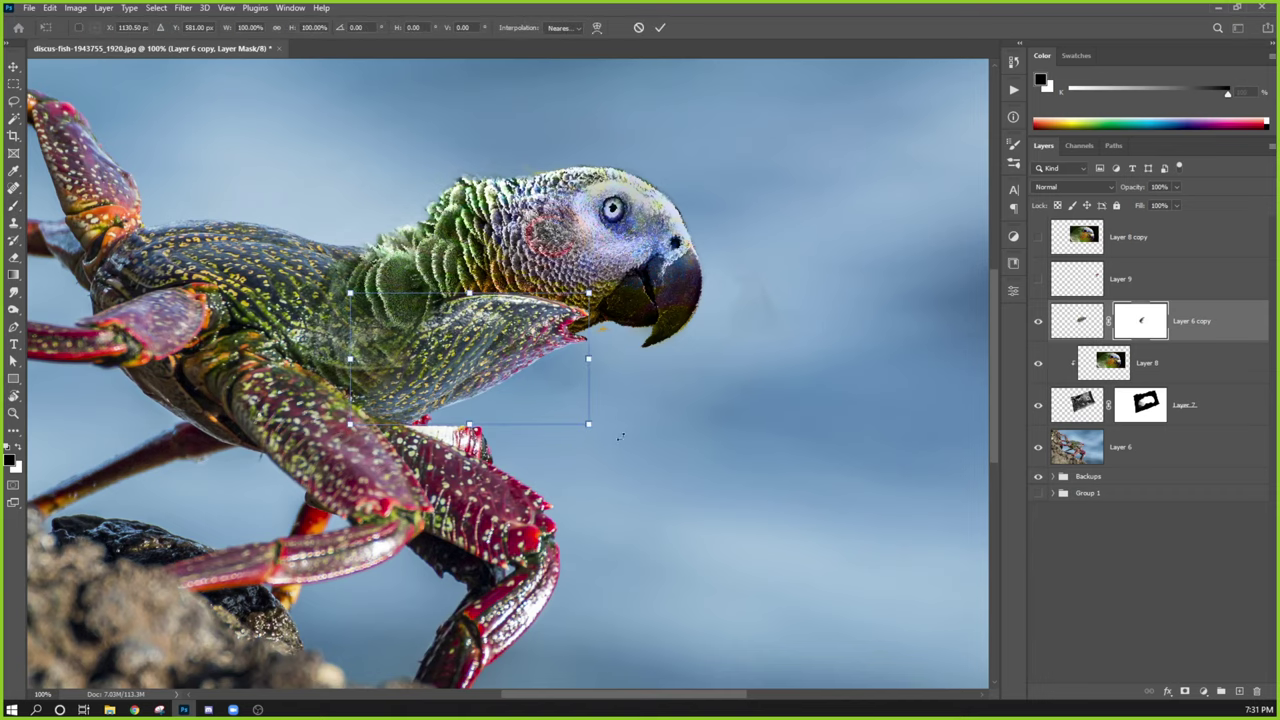
{"action": "mouse_move", "coordinate": [620, 436]}
{"action": "left_mouse_down"}
{"action": "mouse_move", "coordinate": [610, 452]}
{"action": "mouse_move", "coordinate": [618, 440]}
{"action": "left_mouse_up"}
{"action": "key", "text": "Return"}
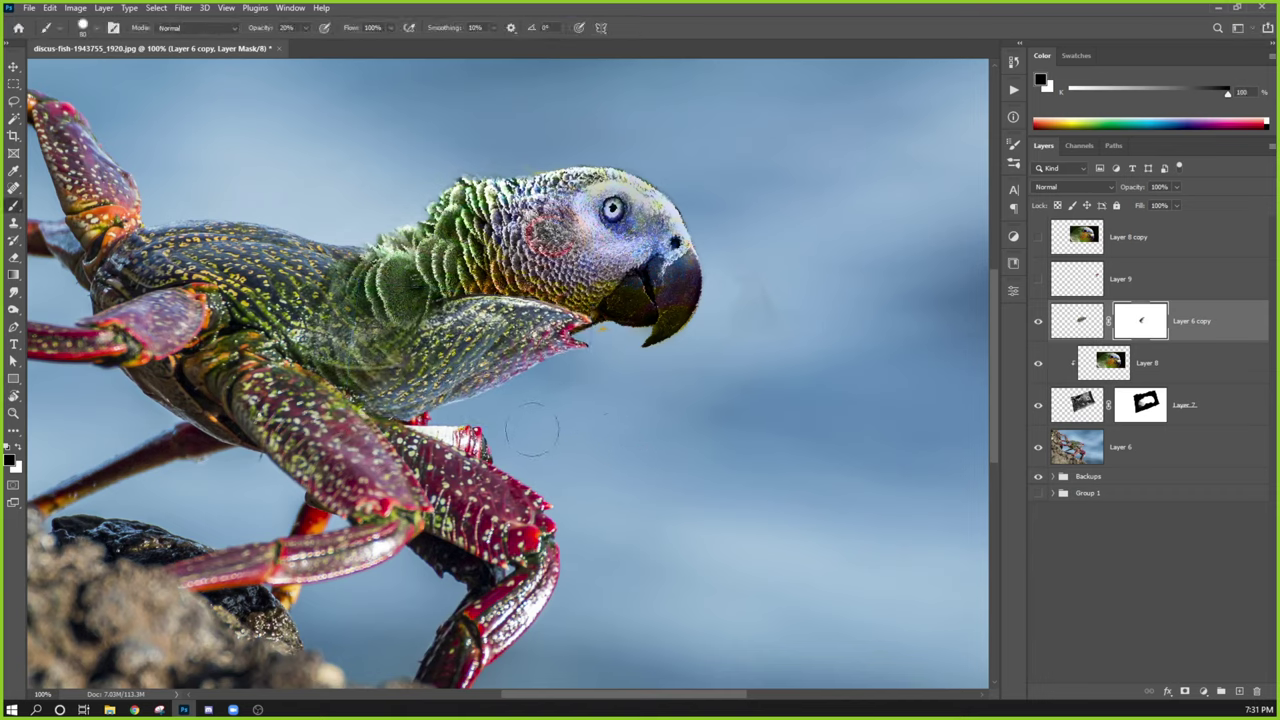
{"action": "key", "text": "v"}
{"action": "left_click_drag", "start_coordinate": [500, 370], "coordinate": [512, 382]}
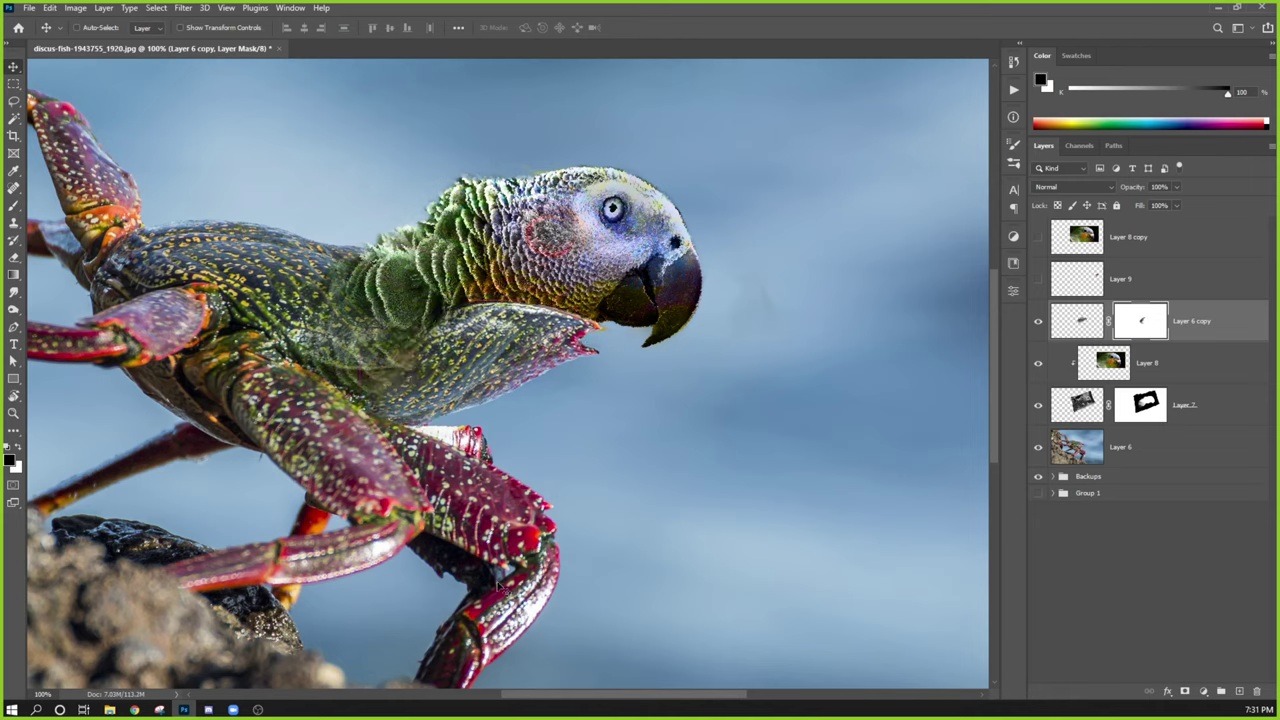
Erase the claw piece's edges to blend it into the neck feathers, then return to the Brush.
{"action": "key", "text": "e"}
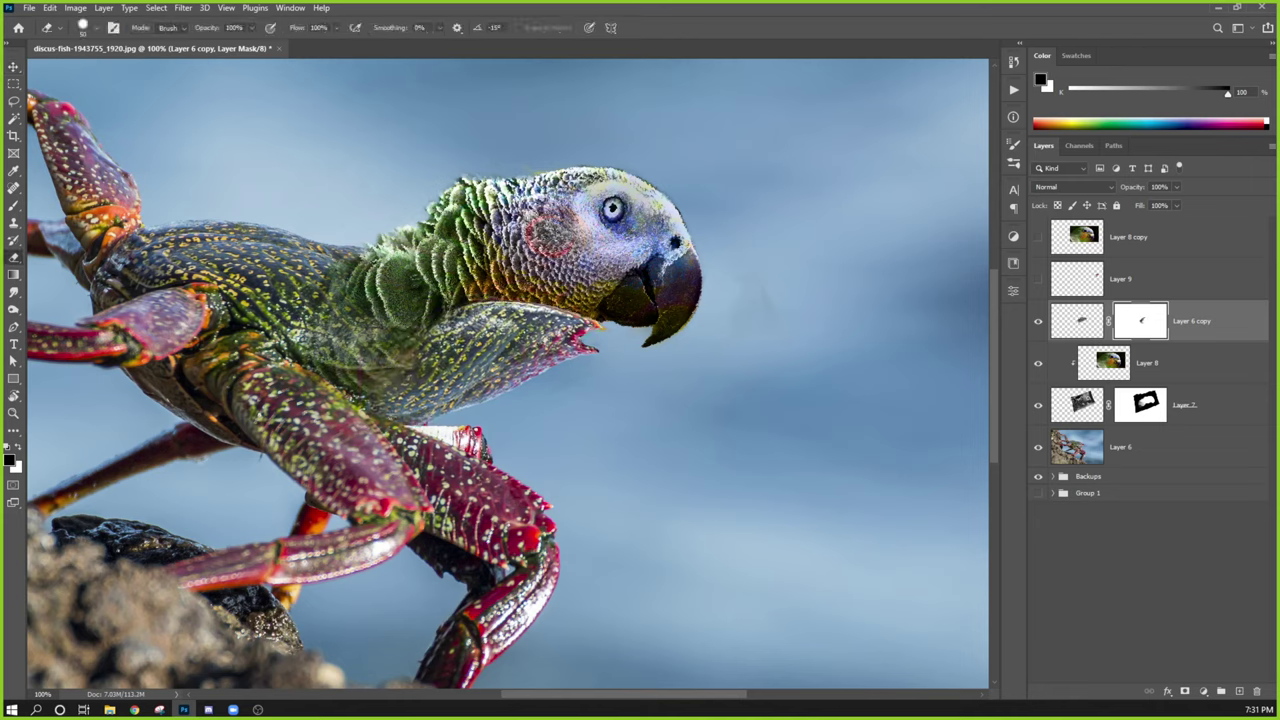
{"action": "left_click_drag", "start_coordinate": [484, 278], "coordinate": [450, 305]}
{"action": "key", "text": "b"}
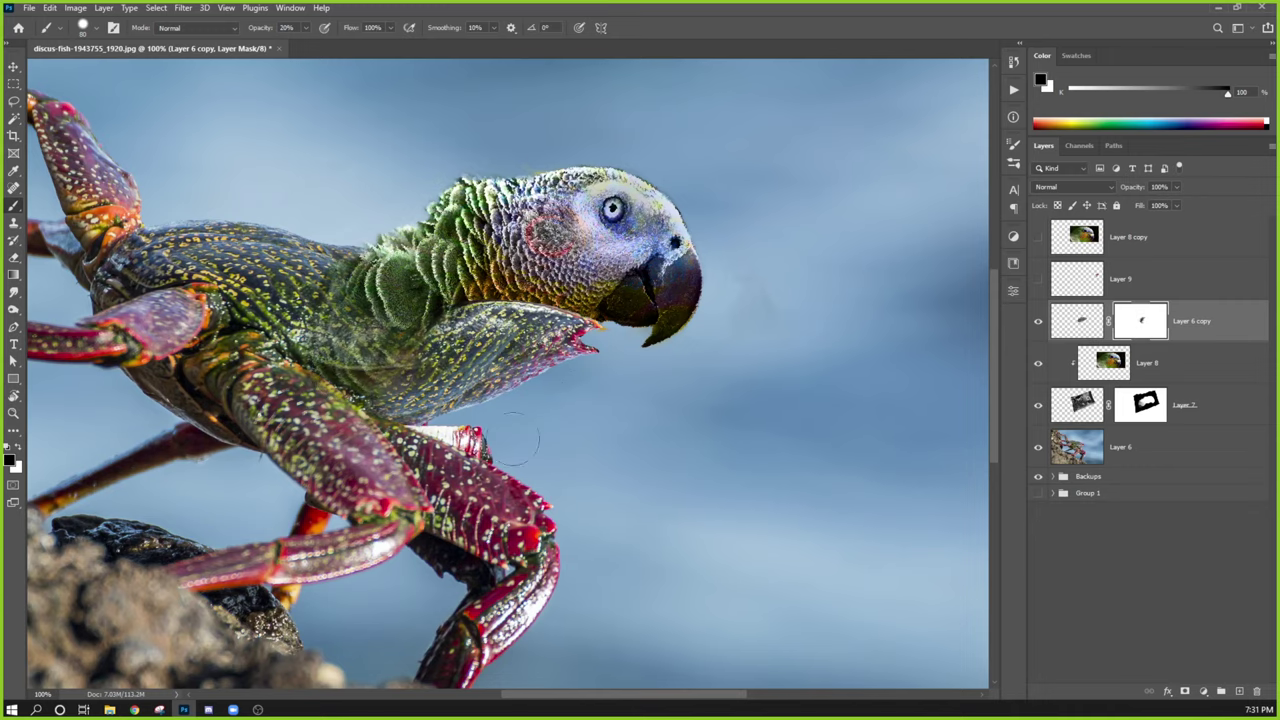
Warp the claw piece so its tip curves up toward the beak and its lower-right edge bends.
{"action": "key", "text": "ctrl+0"}
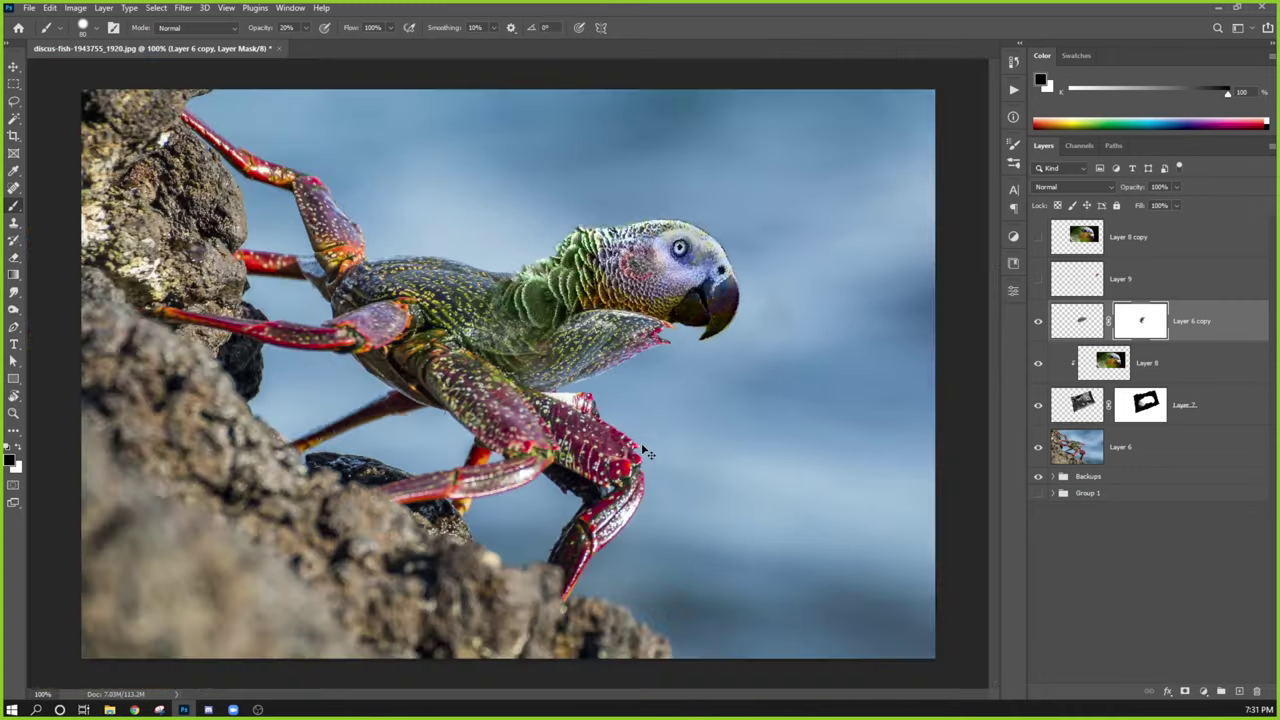
{"action": "key", "text": "ctrl+minus"}
{"action": "key", "text": "ctrl+1"}
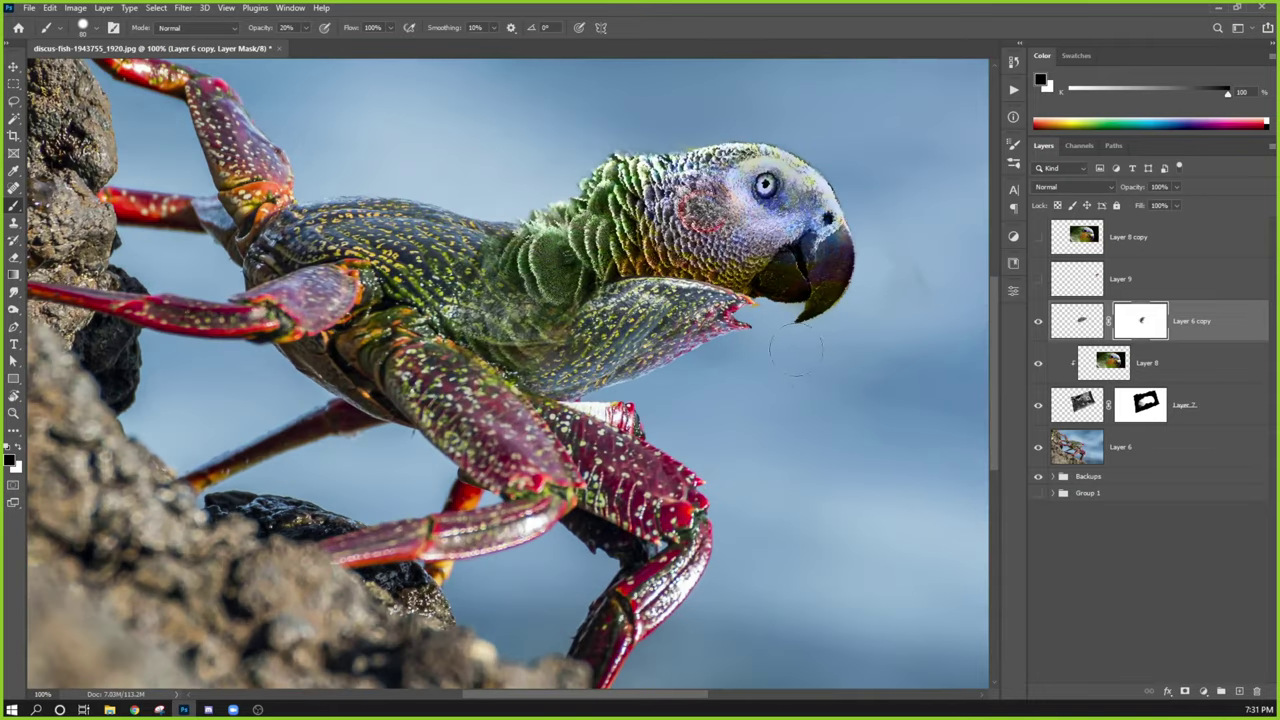
{"action": "key", "text": "ctrl+t"}
{"action": "right_click", "coordinate": [678, 340]}
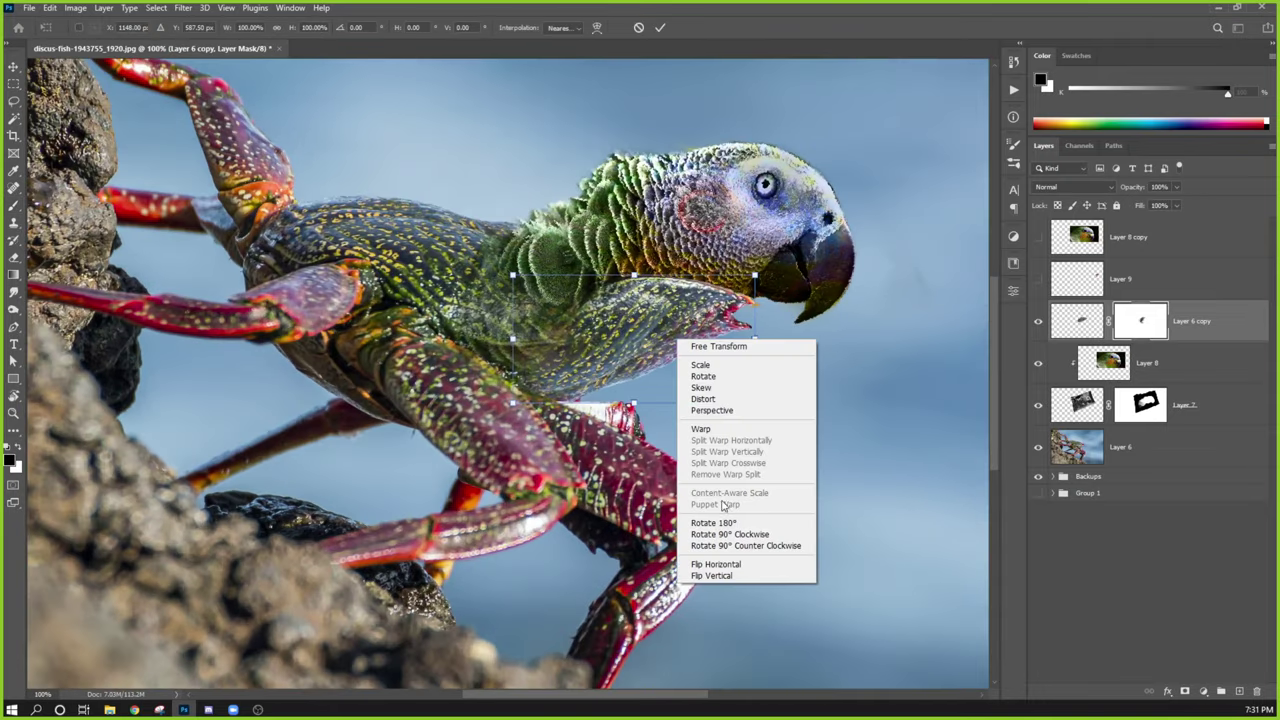
{"action": "left_click", "coordinate": [720, 430]}
{"action": "left_click_drag", "start_coordinate": [710, 313], "coordinate": [724, 290]}
{"action": "left_click_drag", "start_coordinate": [747, 394], "coordinate": [716, 408]}
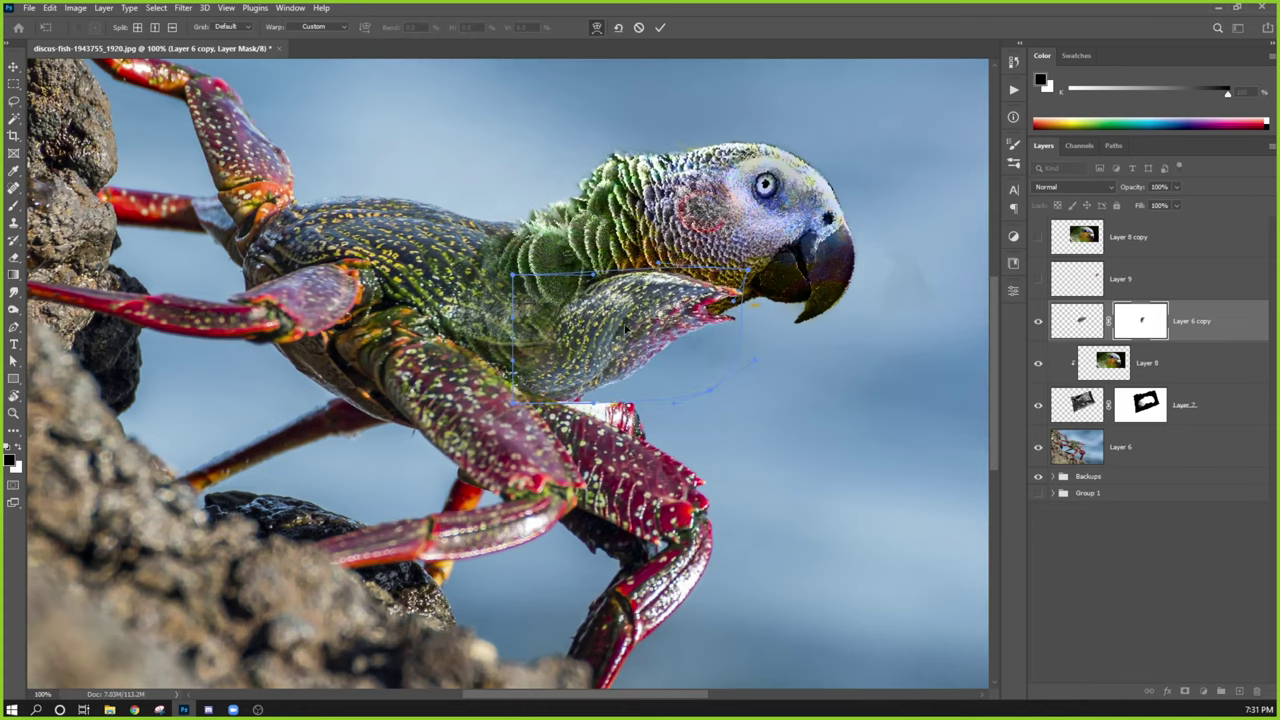
{"action": "key", "text": "Return"}
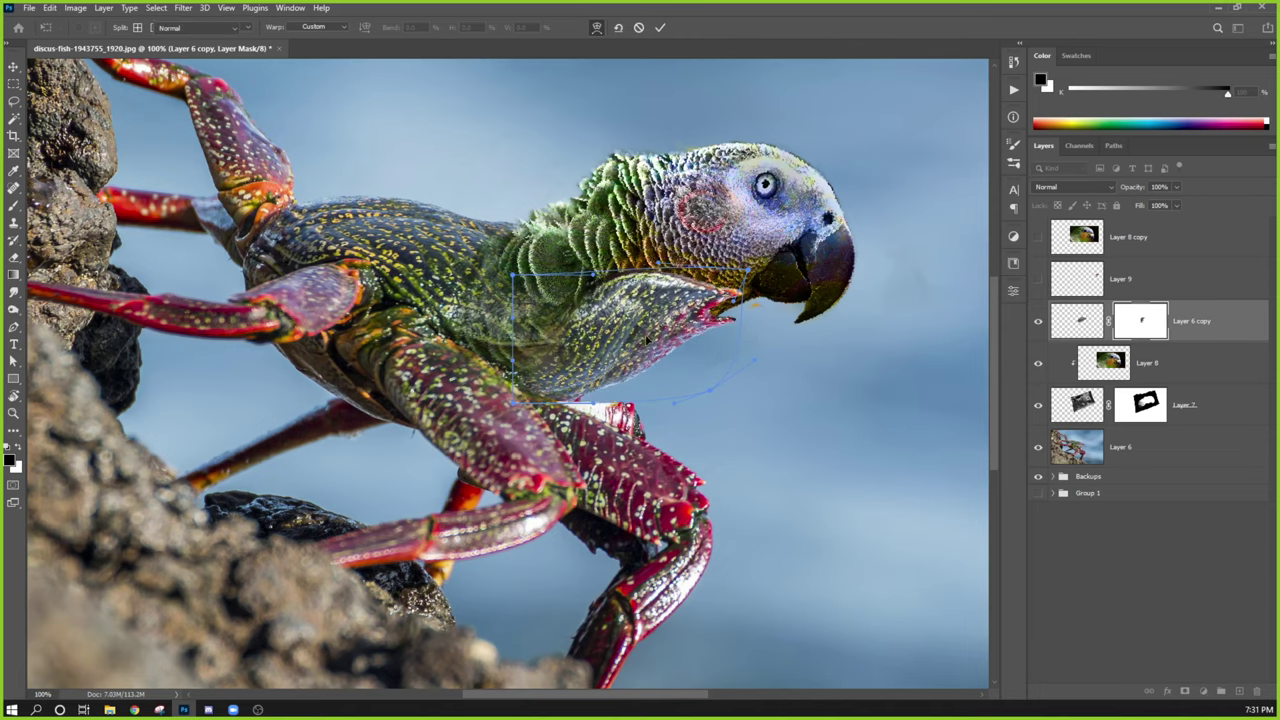
{"action": "key", "text": "b"}
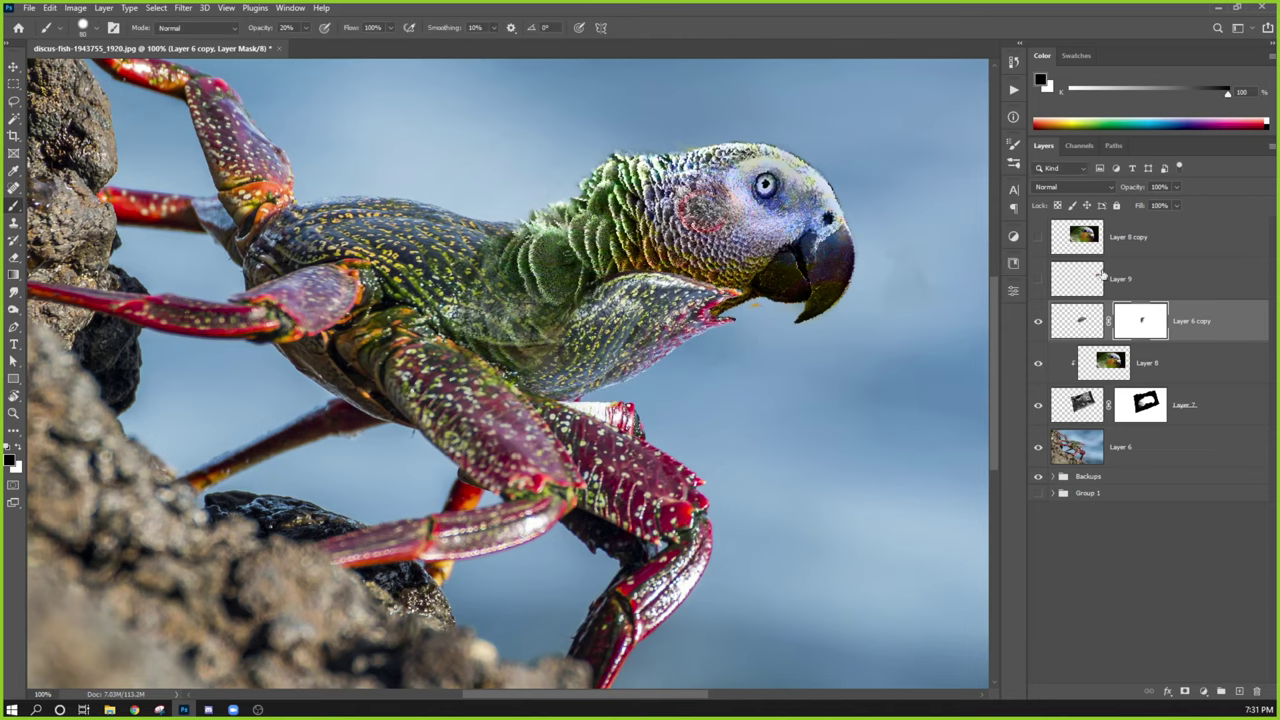
Show Layer 9 and lasso-delete the patterned lower part of the red fragment, keeping its glossy tip.
{"action": "left_click", "coordinate": [1037, 279]}
{"action": "left_click_drag", "start_coordinate": [800, 337], "coordinate": [623, 420]}
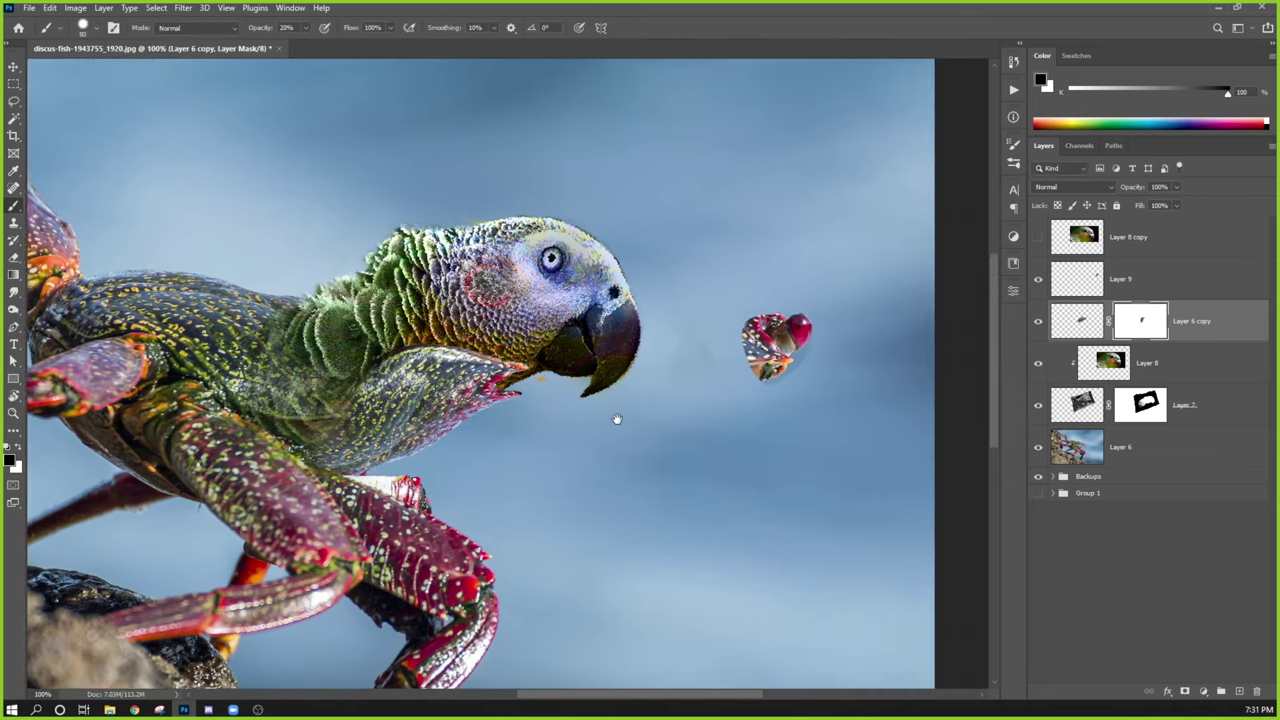
{"action": "key", "text": "l"}
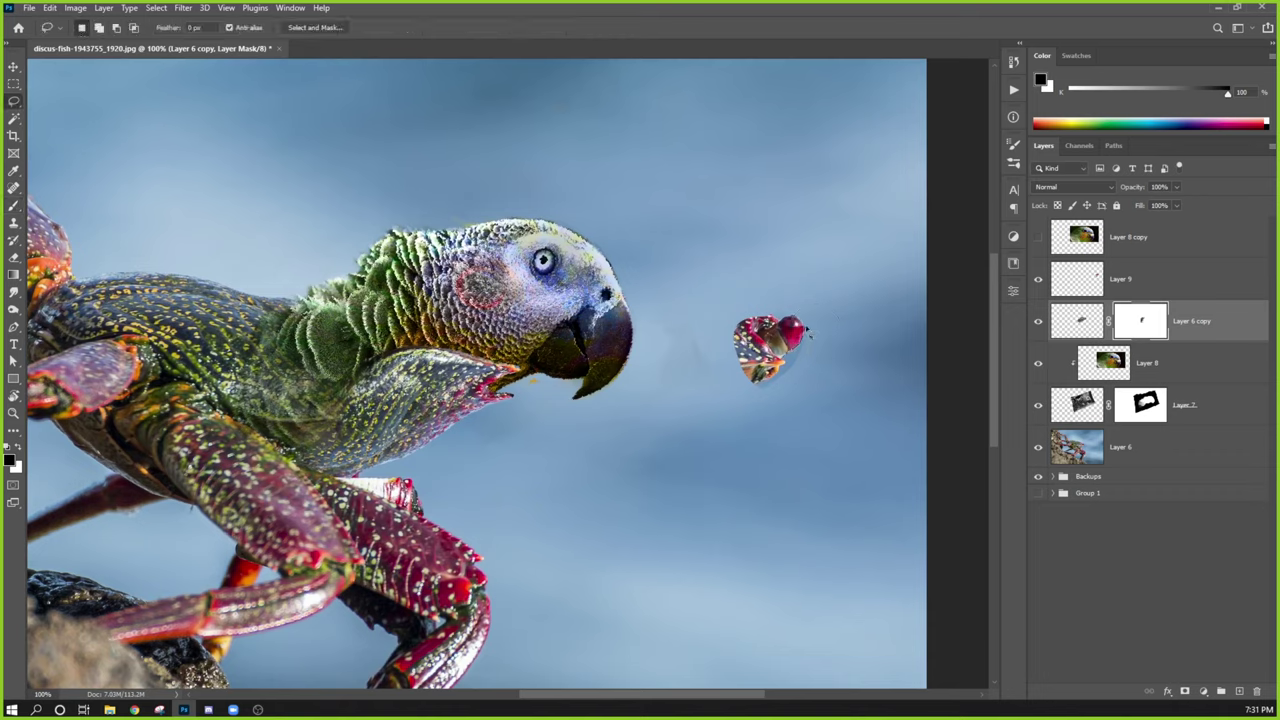
{"action": "mouse_move", "coordinate": [764, 432]}
{"action": "left_mouse_down"}
{"action": "mouse_move", "coordinate": [716, 417]}
{"action": "mouse_move", "coordinate": [730, 368]}
{"action": "left_mouse_up"}
{"action": "left_click", "coordinate": [1146, 281]}
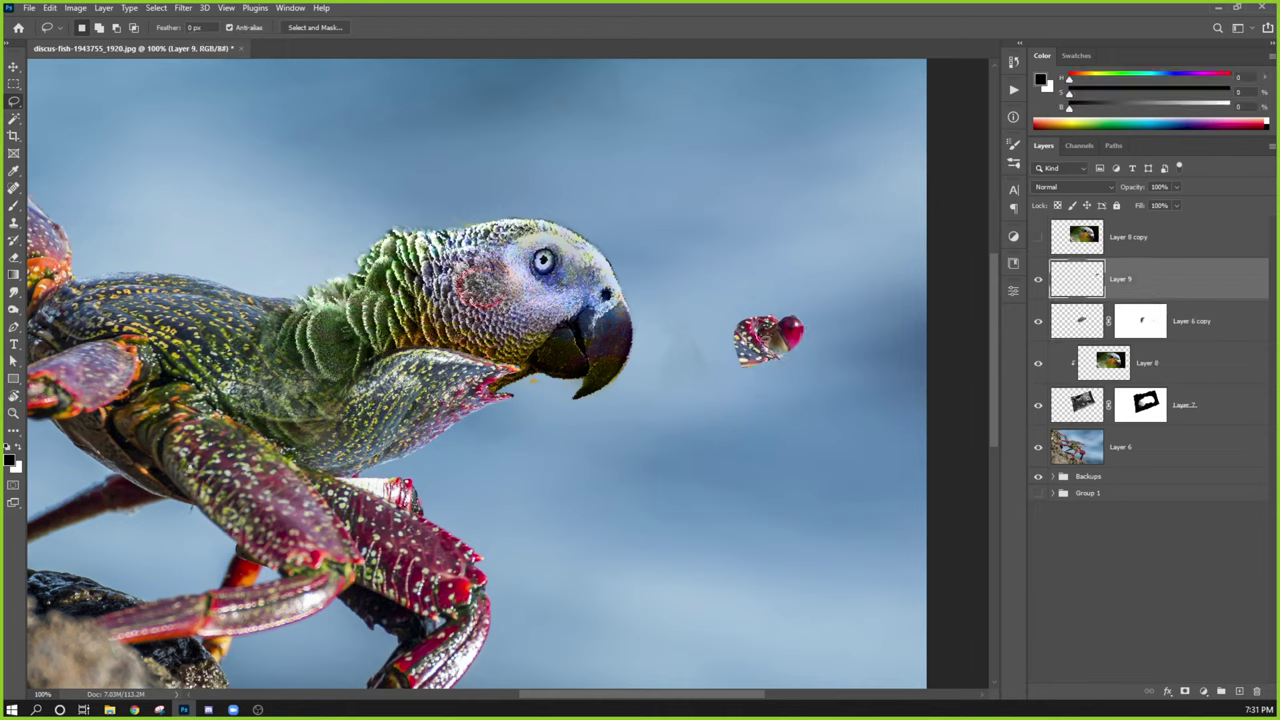
{"action": "left_click_drag", "start_coordinate": [729, 277], "coordinate": [708, 451]}
{"action": "key", "text": "Delete"}
{"action": "key", "text": "ctrl+d"}
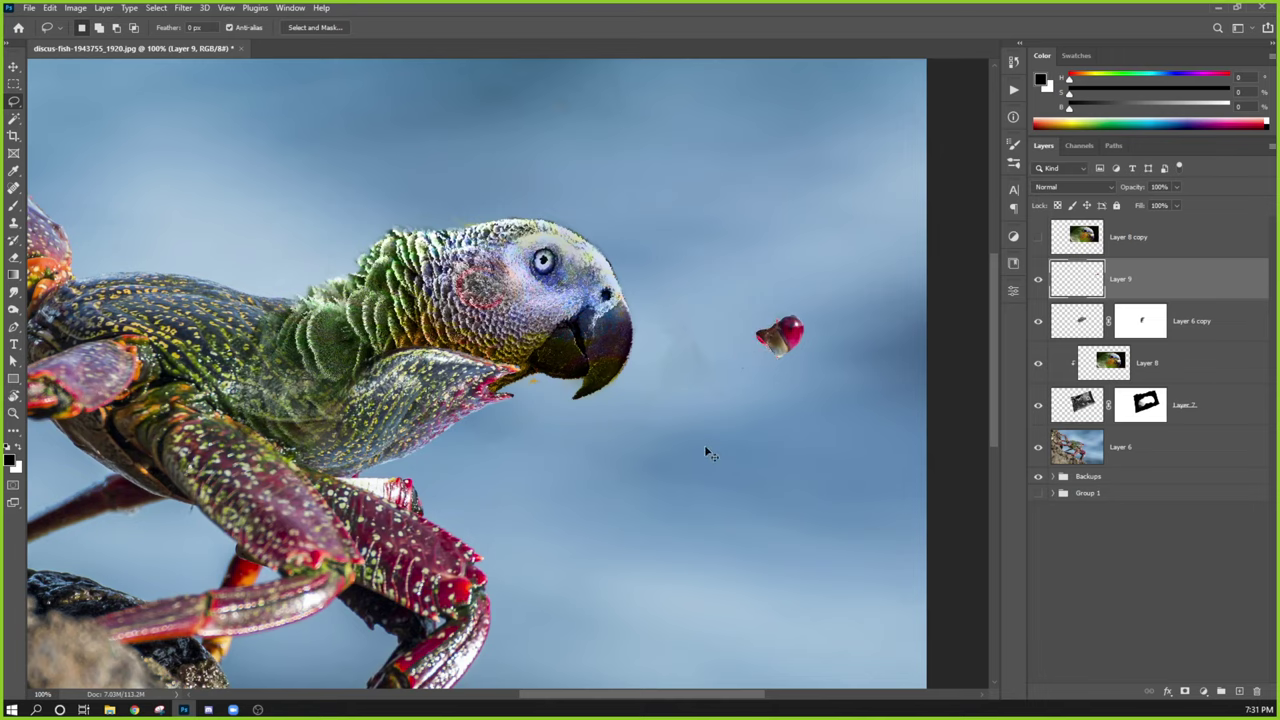
Move the red tip onto the parrot's eye, scale it to 144%, and nudge it left.
{"action": "key", "text": "v"}
{"action": "left_click_drag", "start_coordinate": [790, 350], "coordinate": [561, 279]}
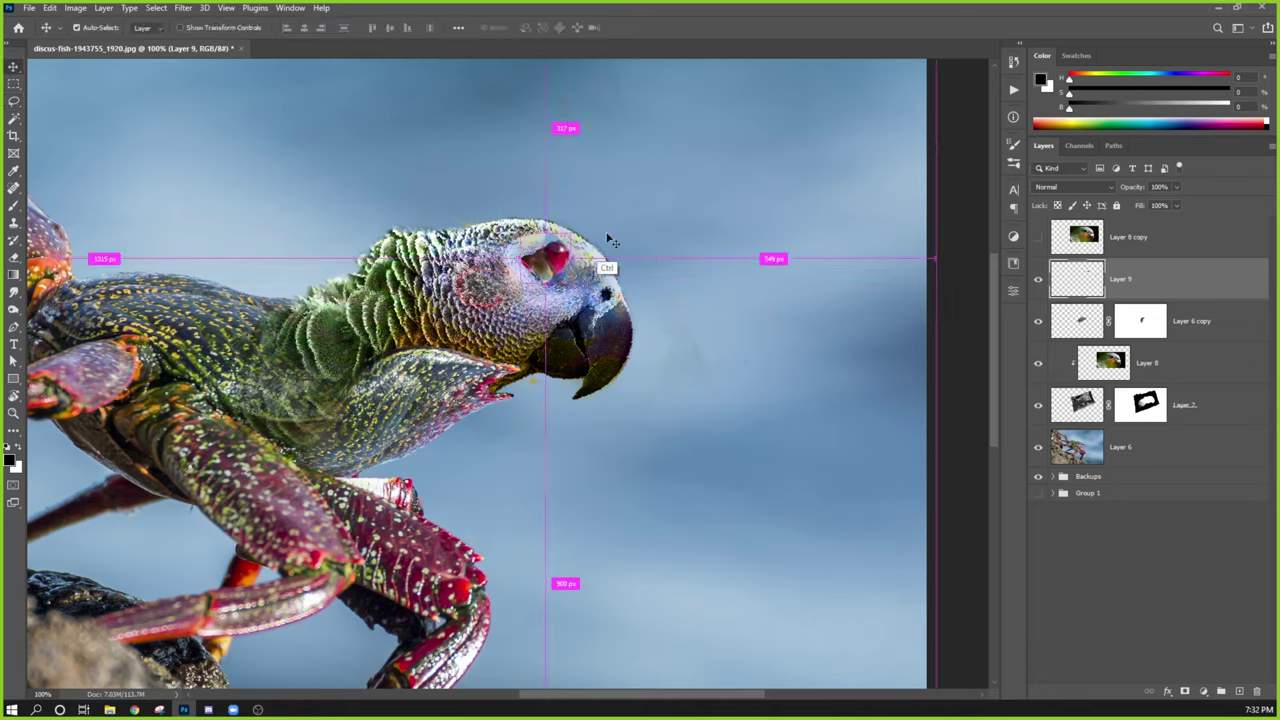
{"action": "key", "text": "ctrl+t"}
{"action": "left_click_drag", "start_coordinate": [570, 233], "coordinate": [593, 211]}
{"action": "key", "text": "Return"}
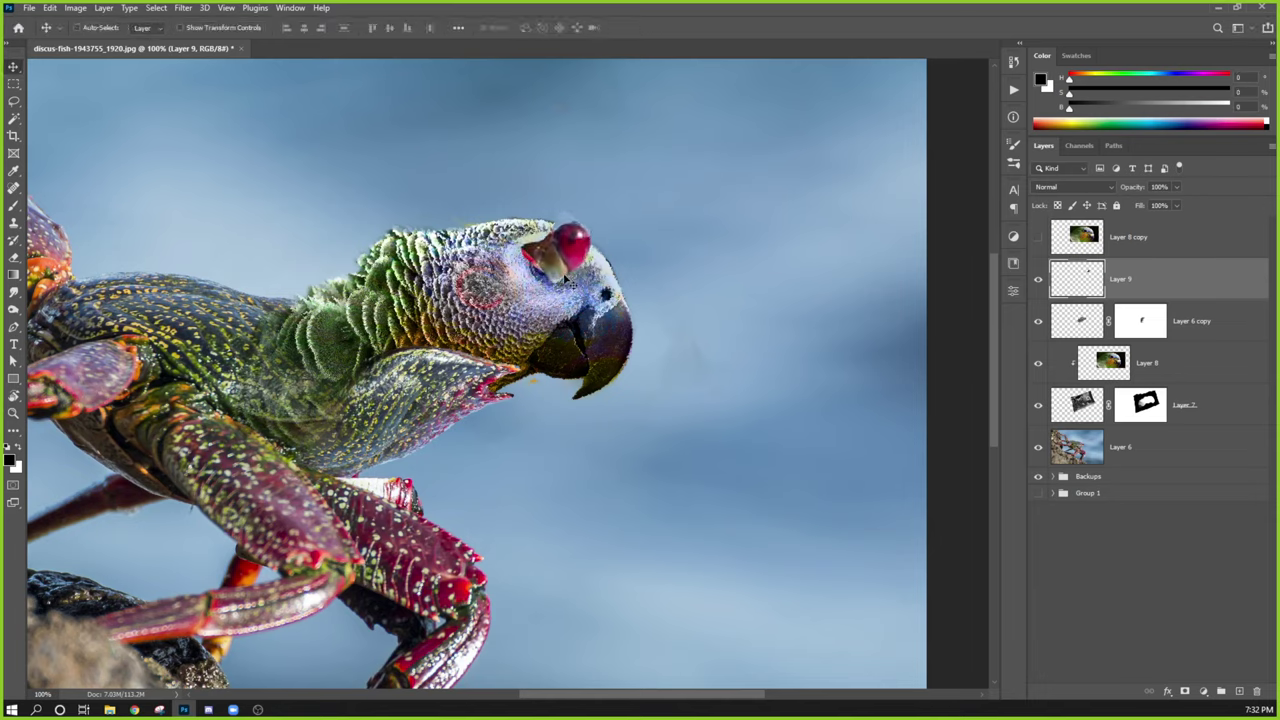
{"action": "mouse_move", "coordinate": [576, 276]}
{"action": "left_mouse_down"}
{"action": "mouse_move", "coordinate": [566, 262]}
{"action": "mouse_move", "coordinate": [560, 280]}
{"action": "left_mouse_up"}
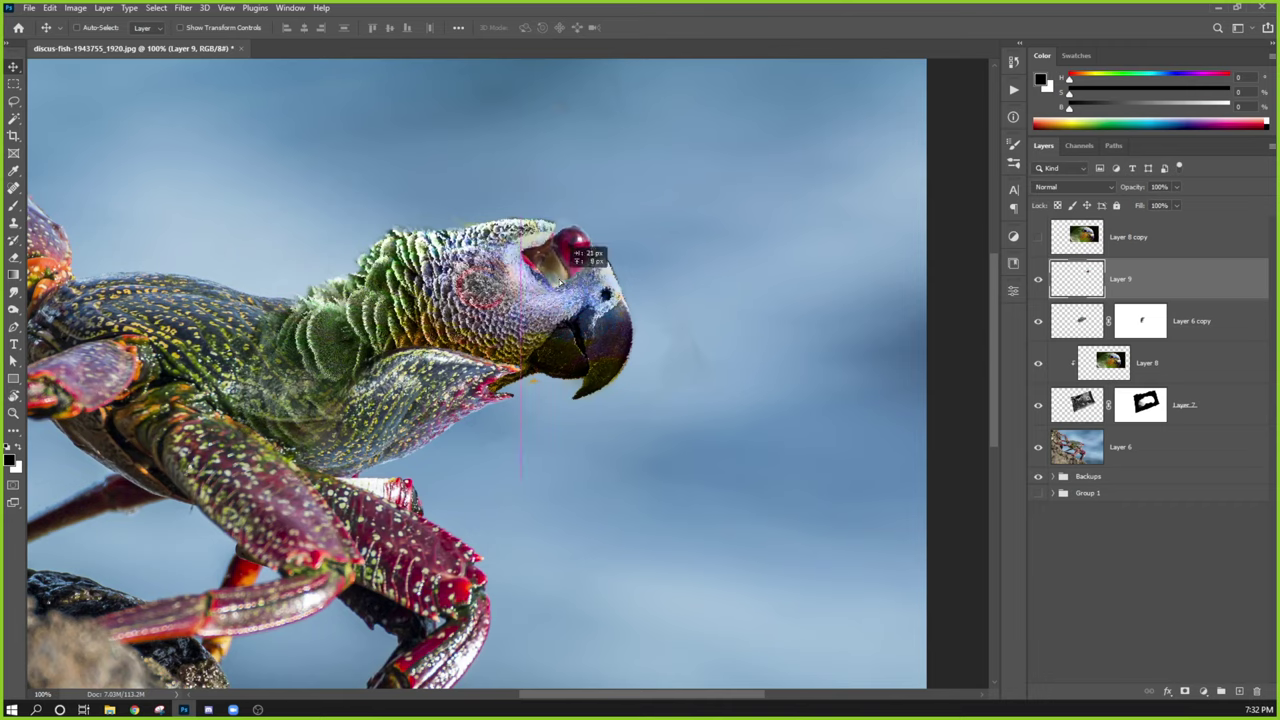
Erase the red eye piece's edges around the eye and head at 20%, then lower eraser opacity to 10% and 15%.
{"action": "key", "text": "e"}
{"action": "left_click", "coordinate": [543, 268]}
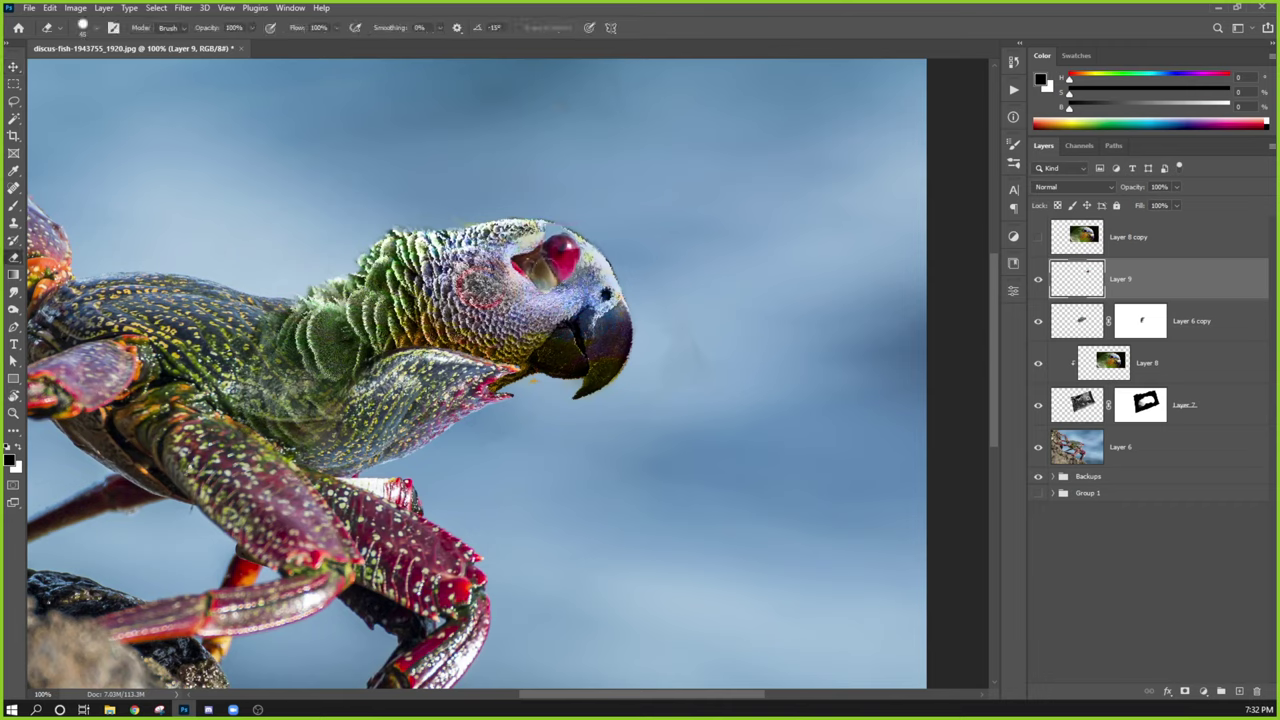
{"action": "left_click_drag", "start_coordinate": [514, 252], "coordinate": [516, 272]}
{"action": "key", "text": "2"}
{"action": "left_click_drag", "start_coordinate": [545, 230], "coordinate": [569, 218]}
{"action": "left_click_drag", "start_coordinate": [510, 250], "coordinate": [522, 270]}
{"action": "key", "text": "1"}
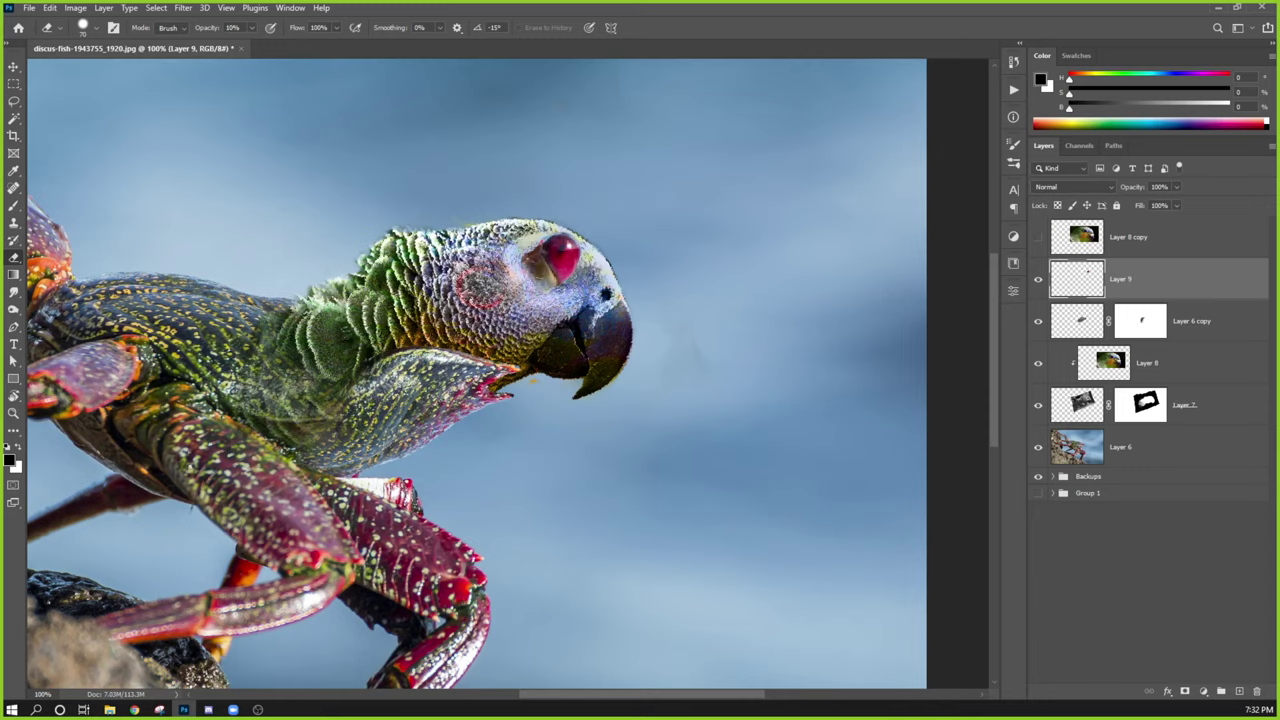
{"action": "key", "text": "1"}
{"action": "key", "text": "5"}
{"action": "key", "text": "ctrl+minus"}
{"action": "key", "text": "ctrl+minus"}
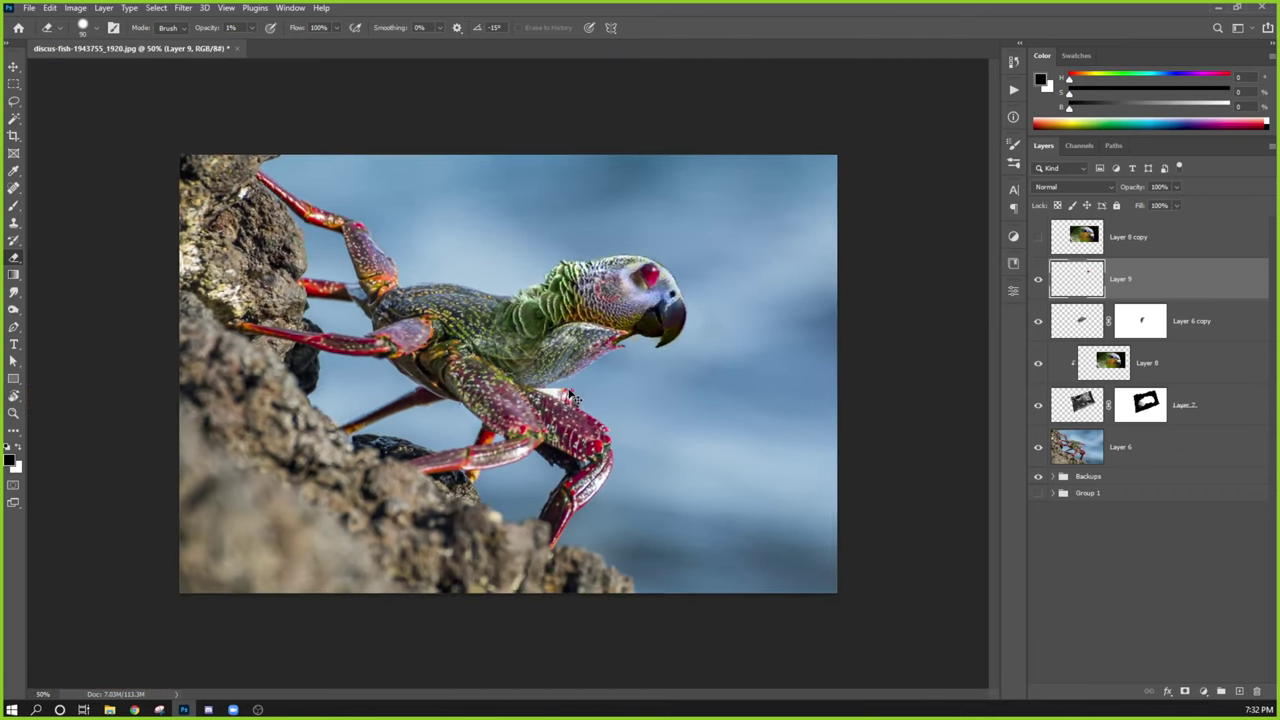
Delete the Layer 8 copy layer, toggling Layer 9's red eye to compare before and after.
{"action": "key", "text": "ctrl+plus"}
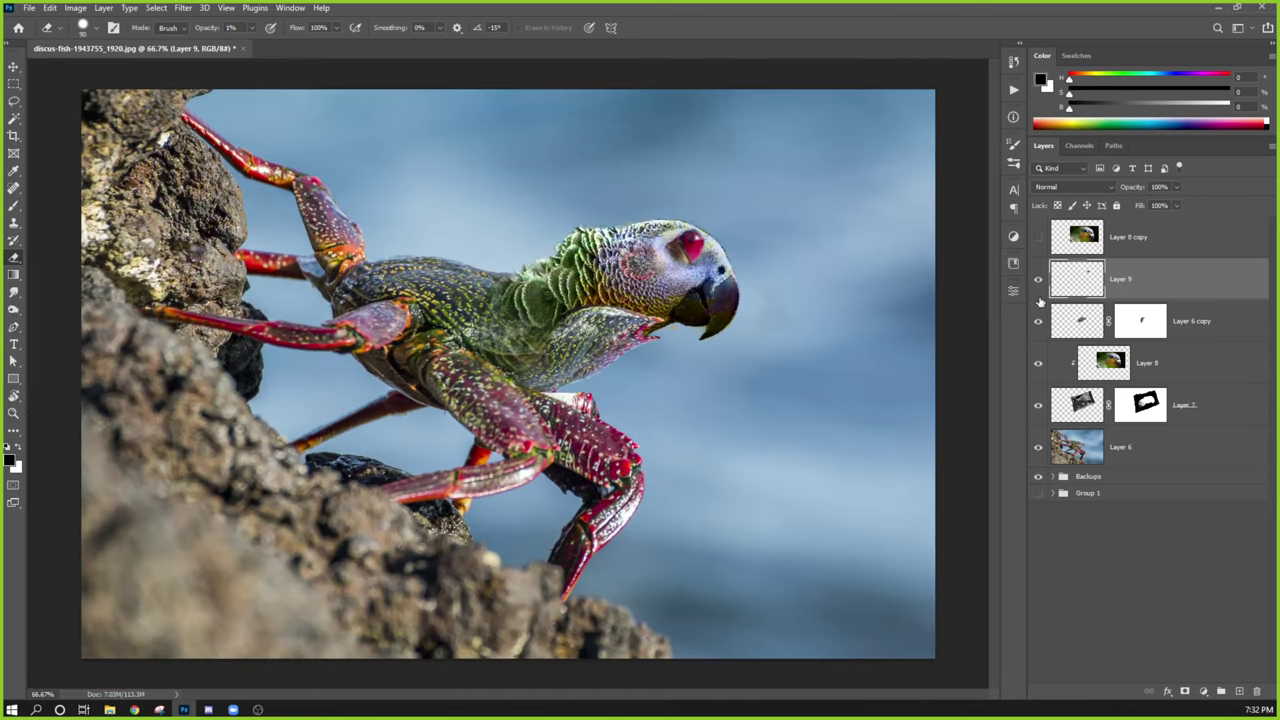
{"action": "left_click", "coordinate": [1037, 281]}
{"action": "left_click", "coordinate": [1037, 281]}
{"action": "key", "text": "ctrl+equal"}
{"action": "key", "text": "ctrl+equal"}
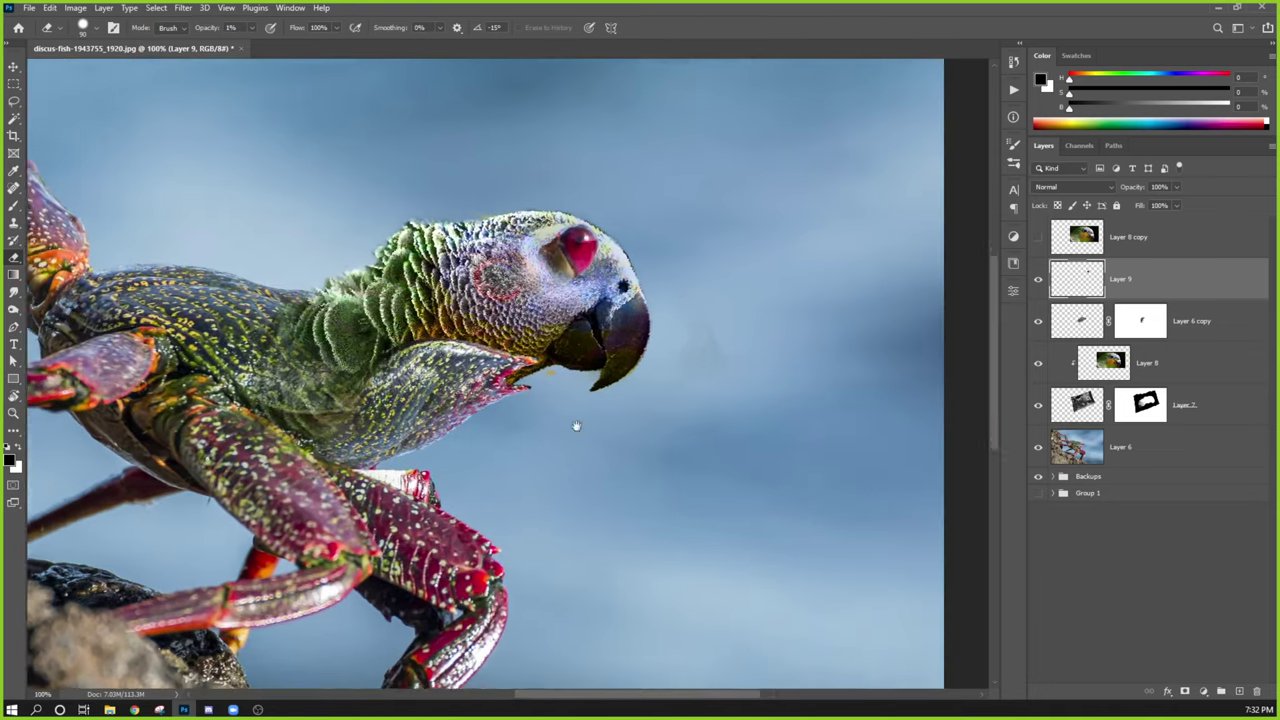
{"action": "left_click", "coordinate": [1157, 246]}
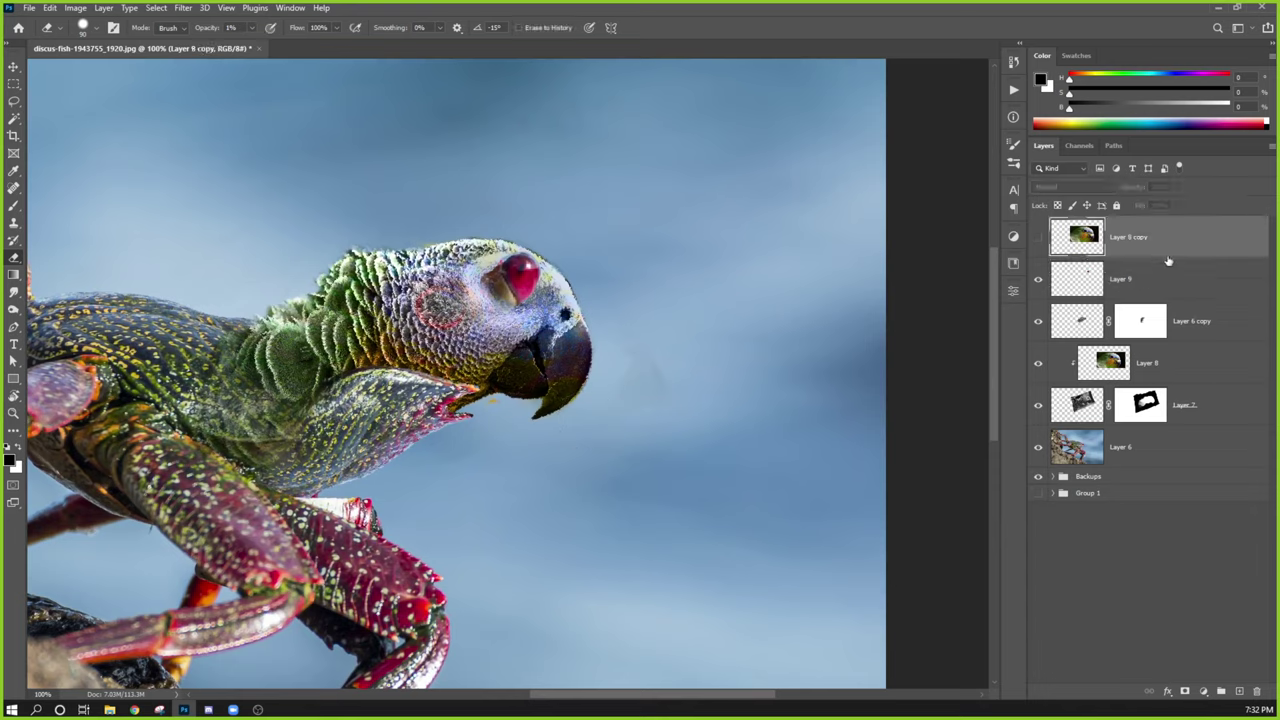
{"action": "key", "text": "Delete"}
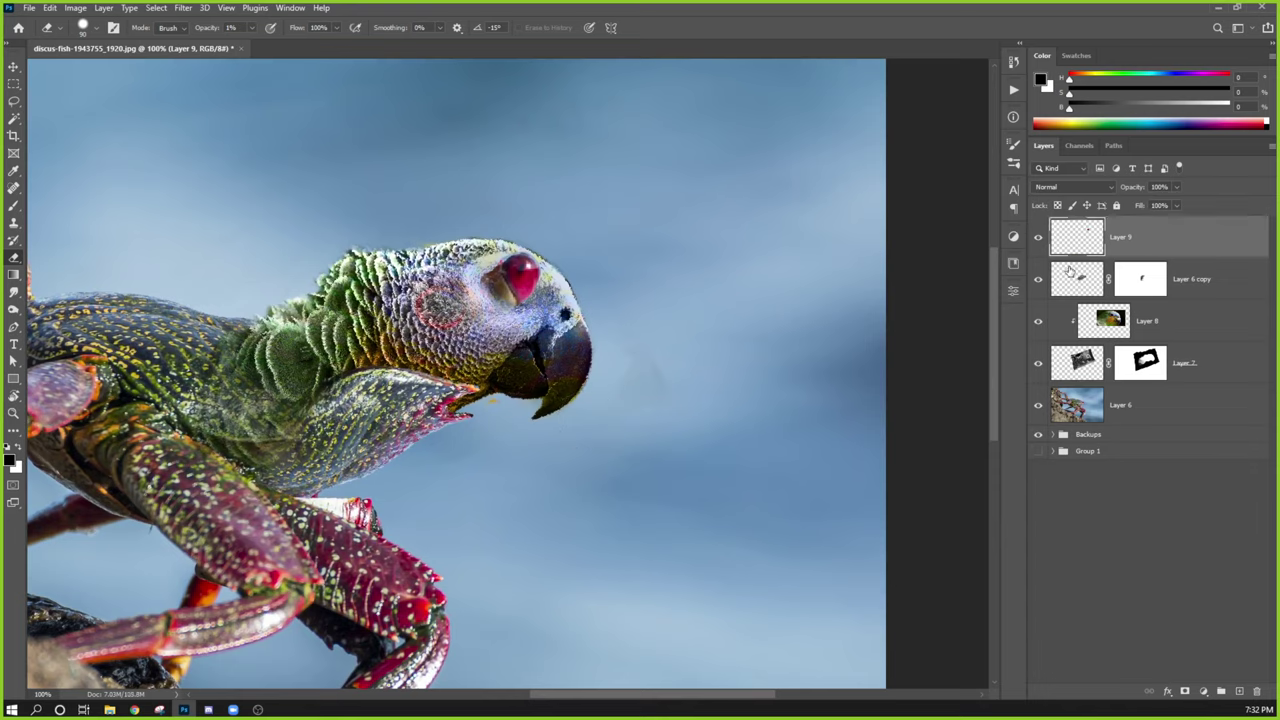
{"action": "left_click", "coordinate": [1038, 238]}
{"action": "left_click", "coordinate": [1038, 238]}
Undo the deletion to restore the Layer 8 copy parrot photo and make it visible.
{"action": "left_click", "coordinate": [1080, 240], "text": "ctrl"}
{"action": "key", "text": "ctrl+z"}
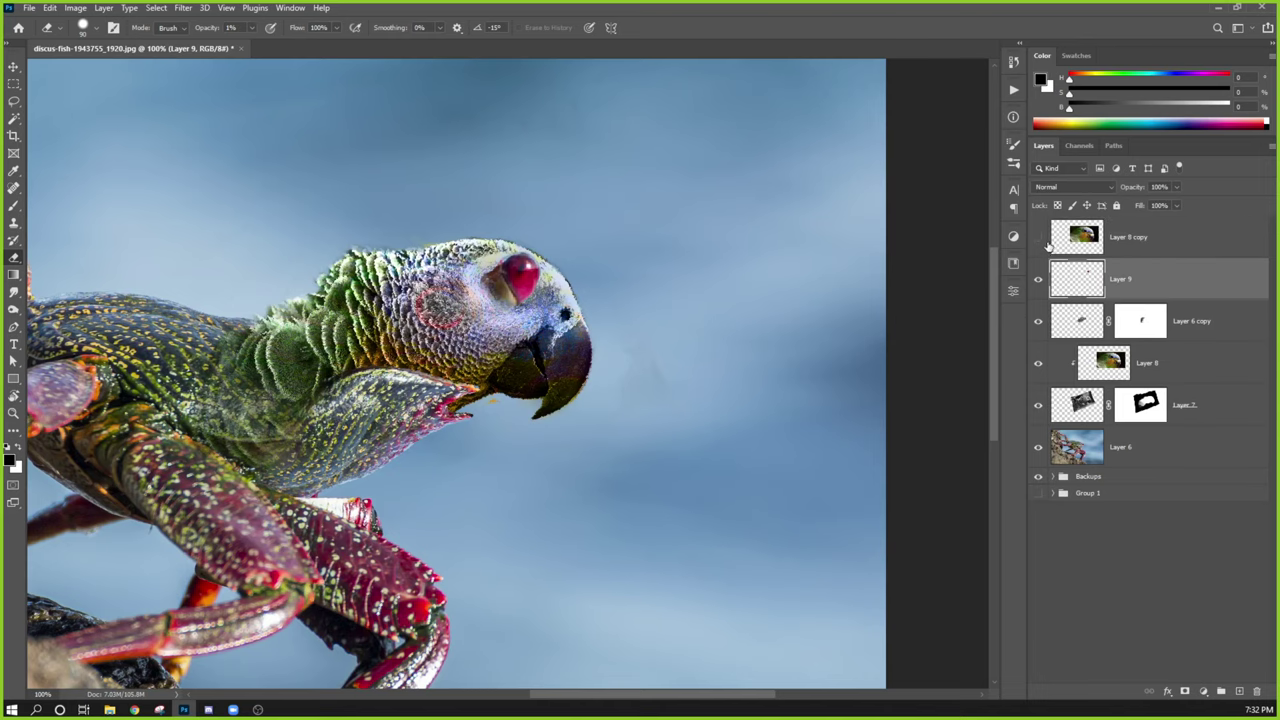
{"action": "left_click", "coordinate": [1038, 238]}
Lasso the parrot's eye and orange cheek feathers onto new Layer 10 and hide Layer 8 copy.
{"action": "key", "text": "l"}
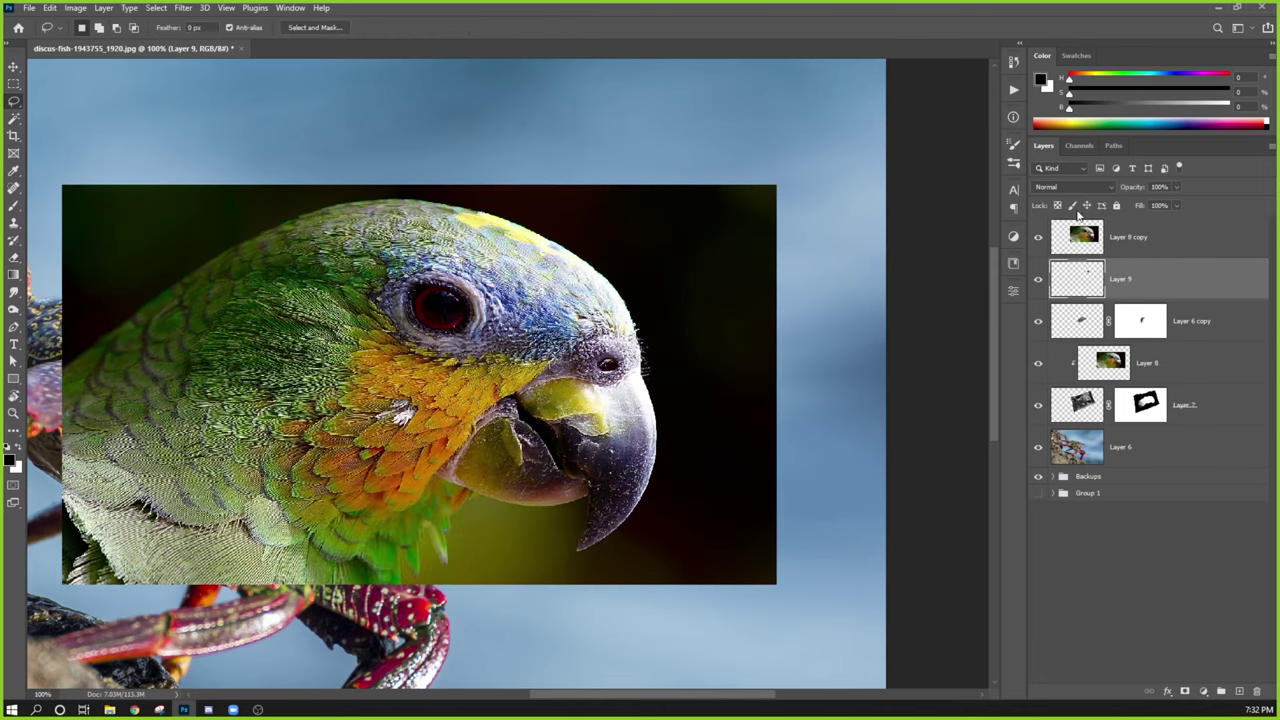
{"action": "left_click", "coordinate": [1120, 240]}
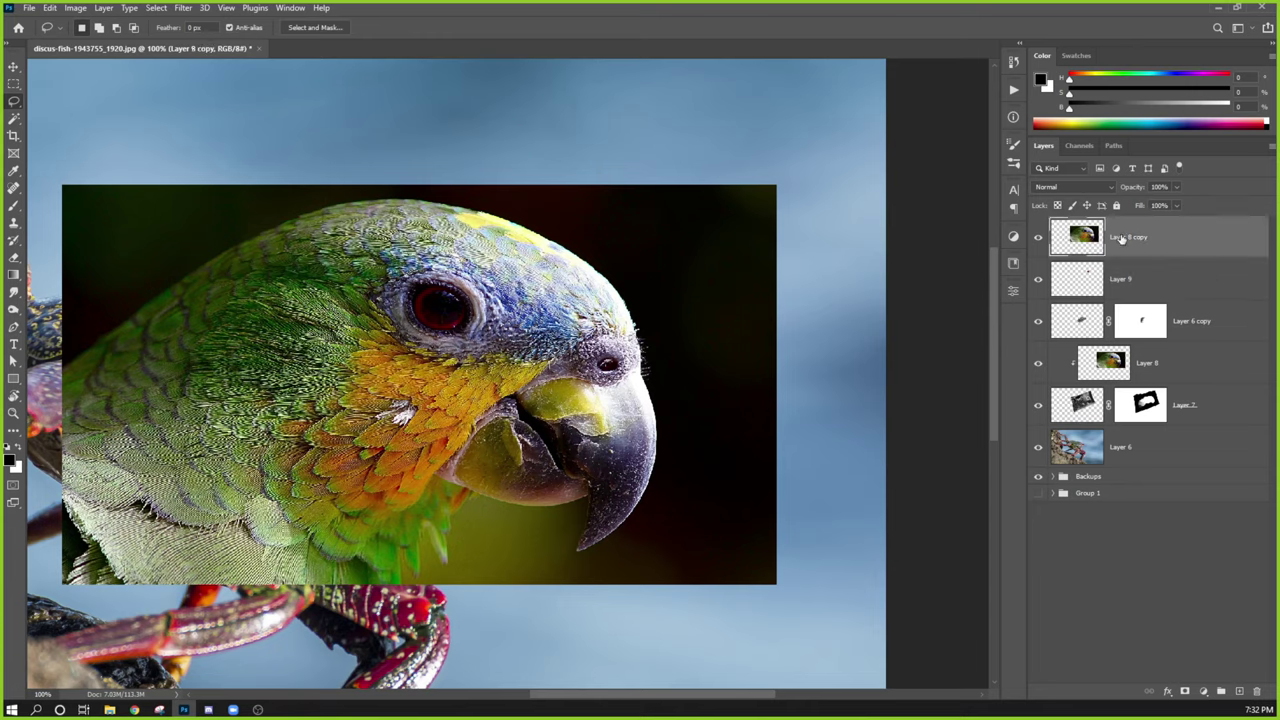
{"action": "mouse_move", "coordinate": [478, 342]}
{"action": "left_mouse_down"}
{"action": "mouse_move", "coordinate": [481, 306]}
{"action": "mouse_move", "coordinate": [452, 282]}
{"action": "mouse_move", "coordinate": [412, 279]}
{"action": "mouse_move", "coordinate": [400, 292]}
{"action": "mouse_move", "coordinate": [488, 348]}
{"action": "mouse_move", "coordinate": [487, 320]}
{"action": "mouse_move", "coordinate": [418, 275]}
{"action": "mouse_move", "coordinate": [398, 340]}
{"action": "mouse_move", "coordinate": [474, 340]}
{"action": "left_mouse_up"}
{"action": "mouse_move", "coordinate": [558, 374]}
{"action": "left_mouse_down"}
{"action": "mouse_move", "coordinate": [512, 396]}
{"action": "mouse_move", "coordinate": [460, 455]}
{"action": "mouse_move", "coordinate": [308, 537]}
{"action": "mouse_move", "coordinate": [319, 362]}
{"action": "mouse_move", "coordinate": [410, 262]}
{"action": "mouse_move", "coordinate": [542, 298]}
{"action": "mouse_move", "coordinate": [584, 343]}
{"action": "left_mouse_up"}
{"action": "key", "text": "ctrl+shift+alt+n"}
{"action": "left_click", "coordinate": [1038, 279]}
{"action": "key", "text": "ctrl+v"}
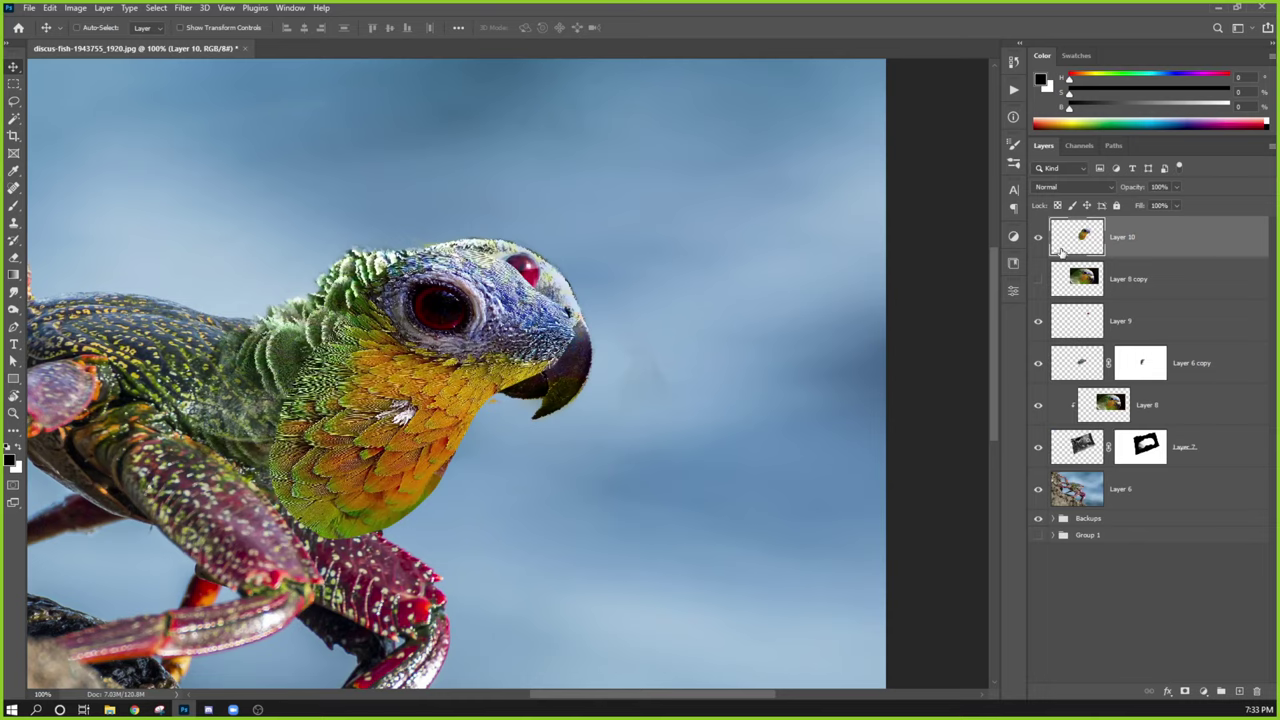
Delete the Layer 8 copy parrot photo layer and hide Layer 9's red eye.
{"action": "left_click_drag", "start_coordinate": [1130, 279], "coordinate": [1140, 228]}
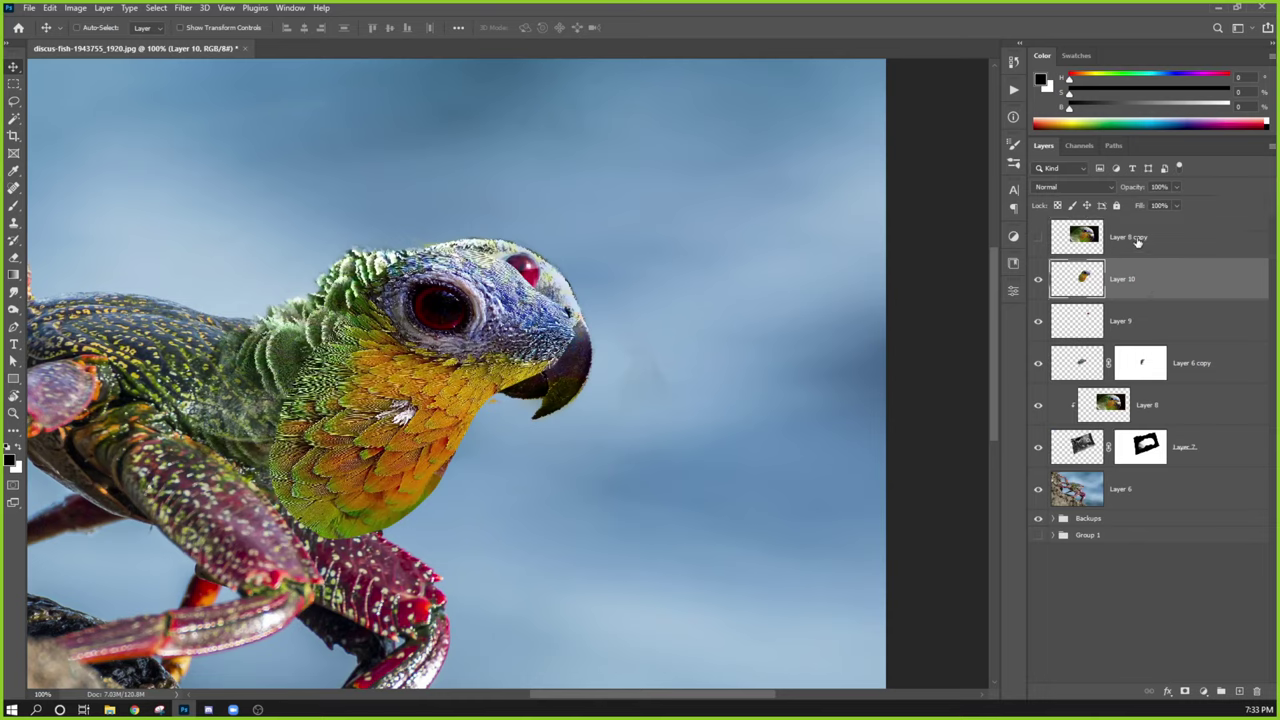
{"action": "left_click", "coordinate": [1140, 237]}
{"action": "key", "text": "Delete"}
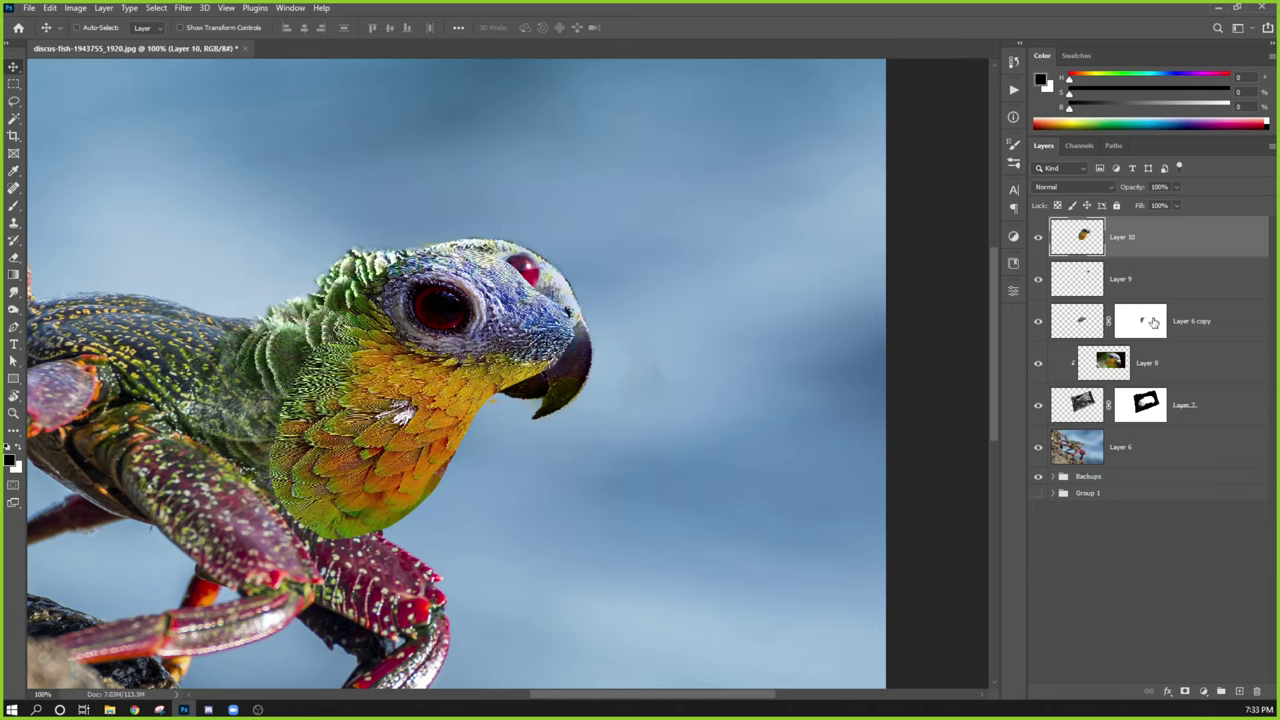
{"action": "left_click", "coordinate": [1035, 283]}
Move the Layer 10 eye patch over the head, shrink it to about 59%, and rotate it to match the head's tilt.
{"action": "left_click_drag", "start_coordinate": [430, 443], "coordinate": [494, 443]}
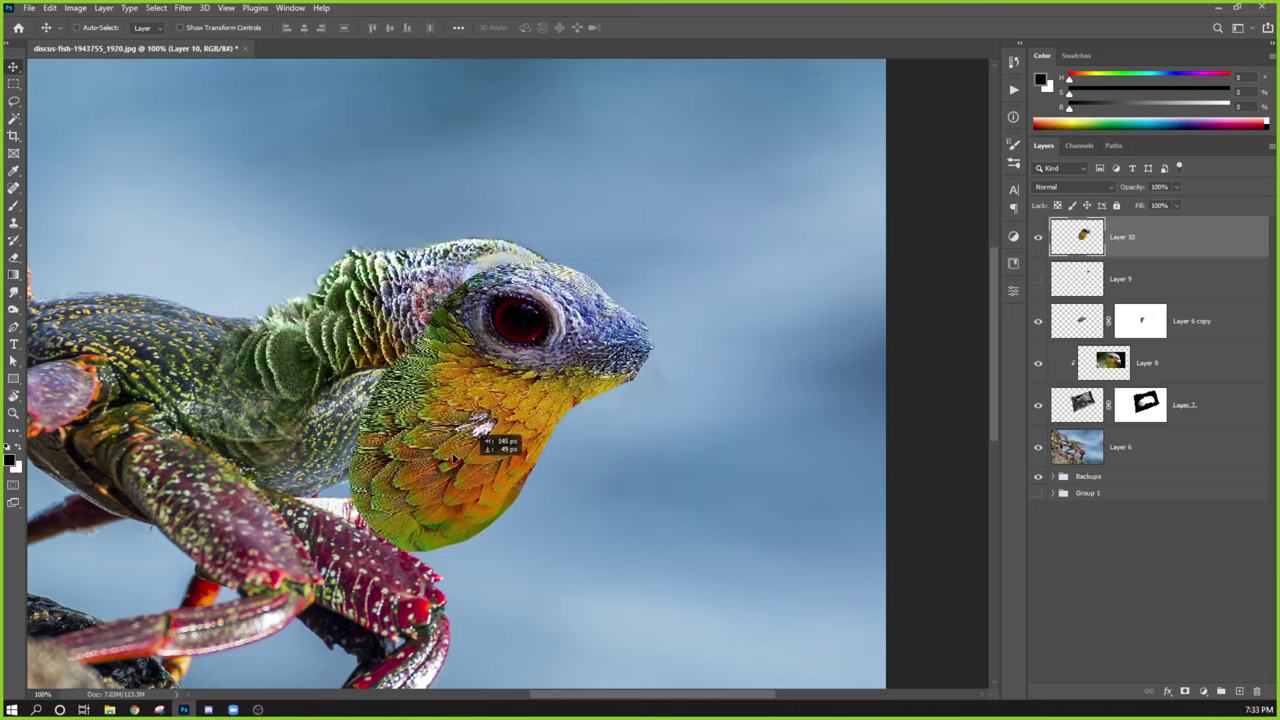
{"action": "key", "text": "ctrl+t"}
{"action": "left_click_drag", "start_coordinate": [639, 539], "coordinate": [486, 415]}
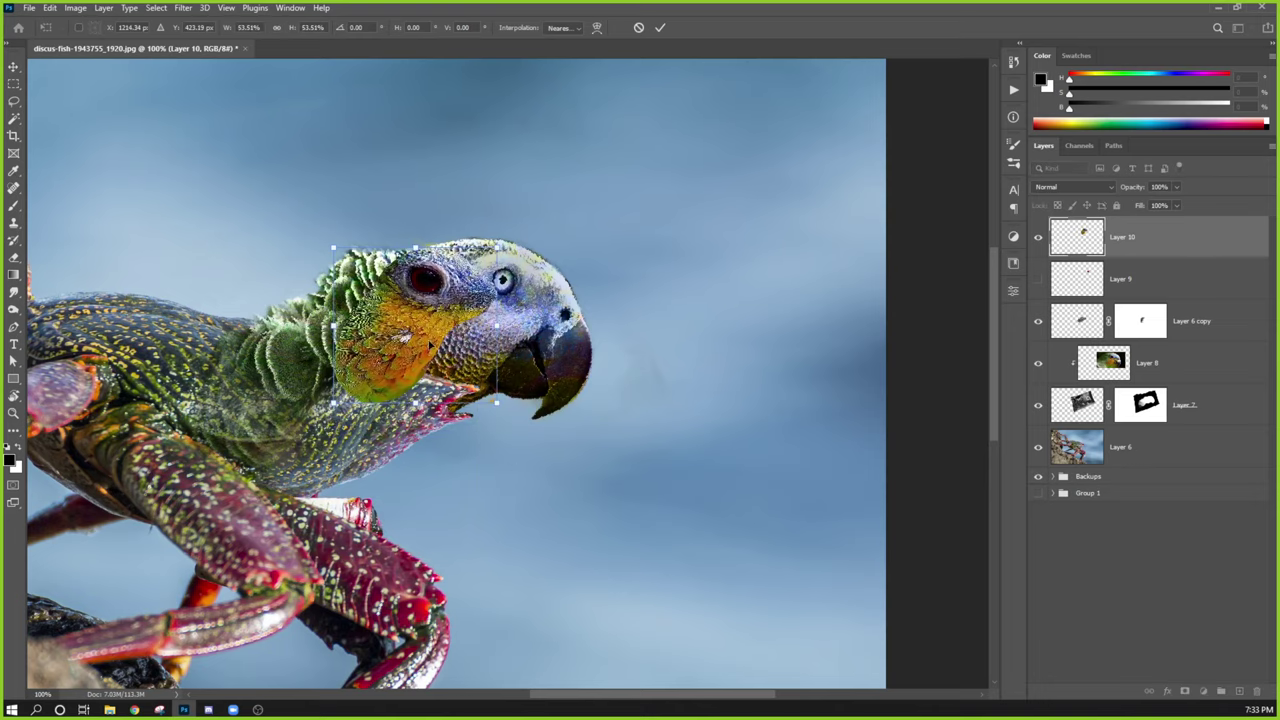
{"action": "left_click_drag", "start_coordinate": [470, 340], "coordinate": [535, 336]}
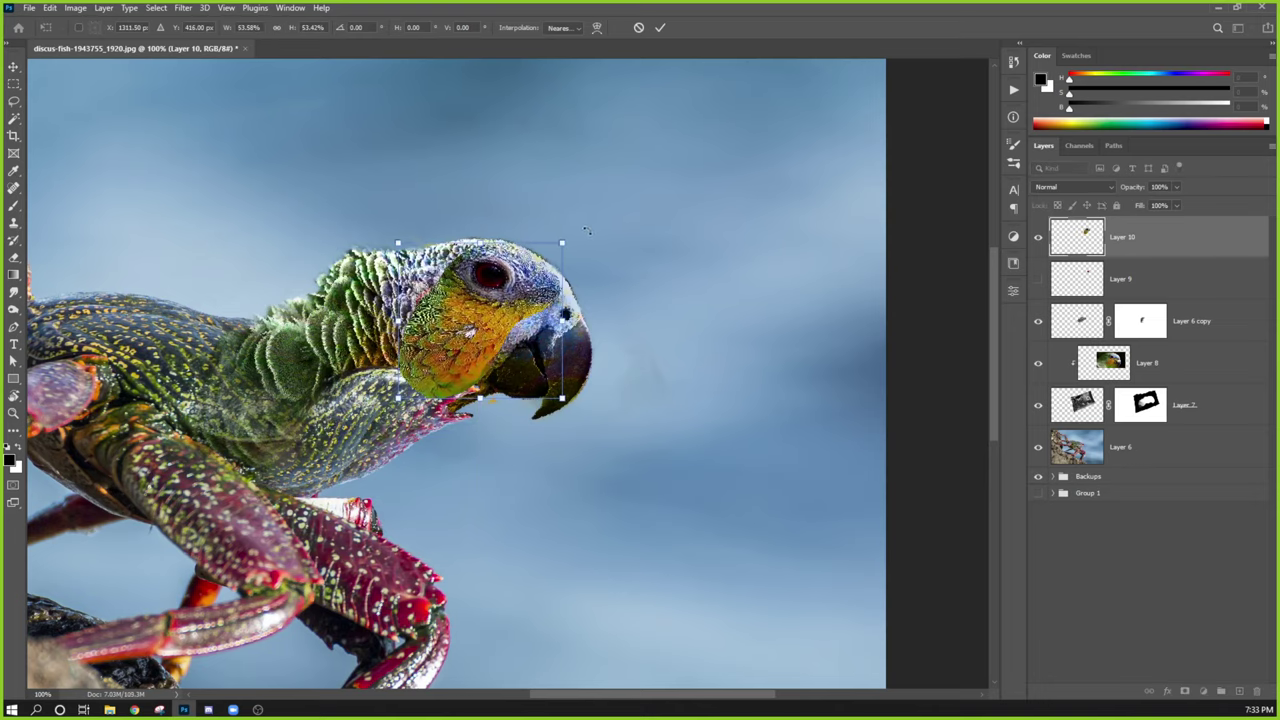
{"action": "left_click_drag", "start_coordinate": [587, 231], "coordinate": [580, 266]}
{"action": "key", "text": "Return"}
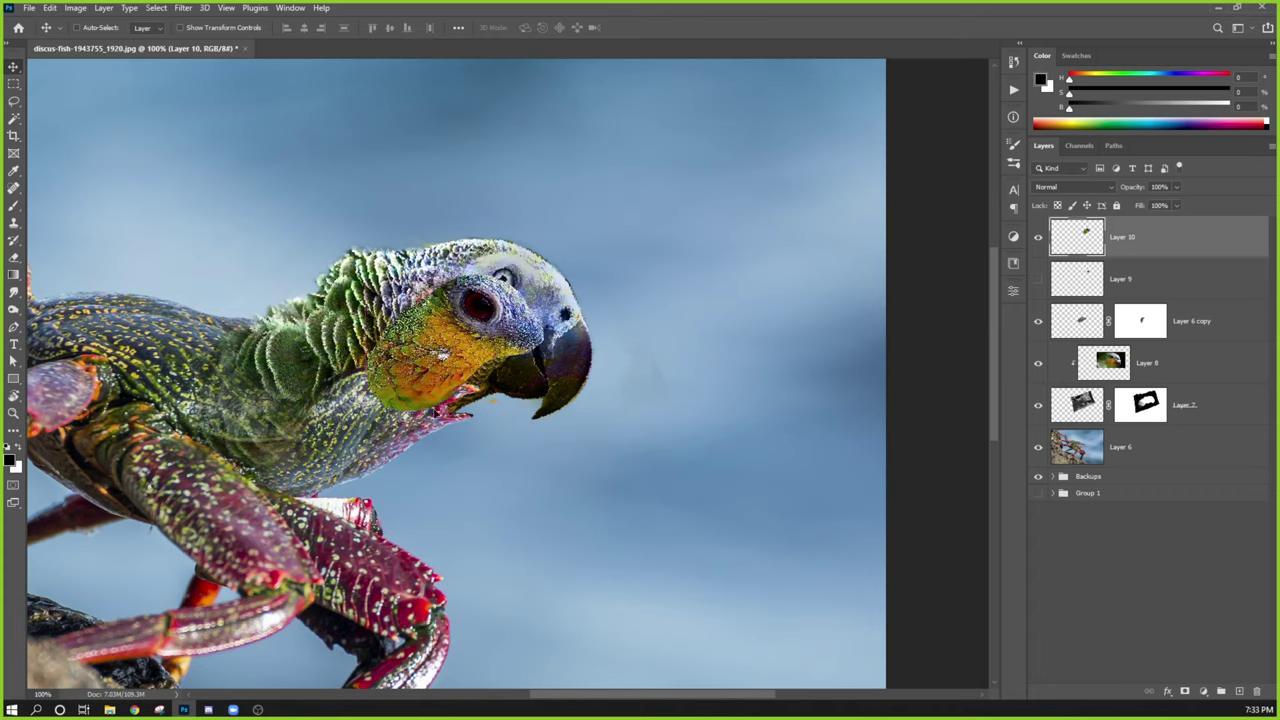
{"action": "key", "text": "ctrl+z"}
{"action": "key", "text": "ctrl+z"}
{"action": "key", "text": "ctrl+t"}
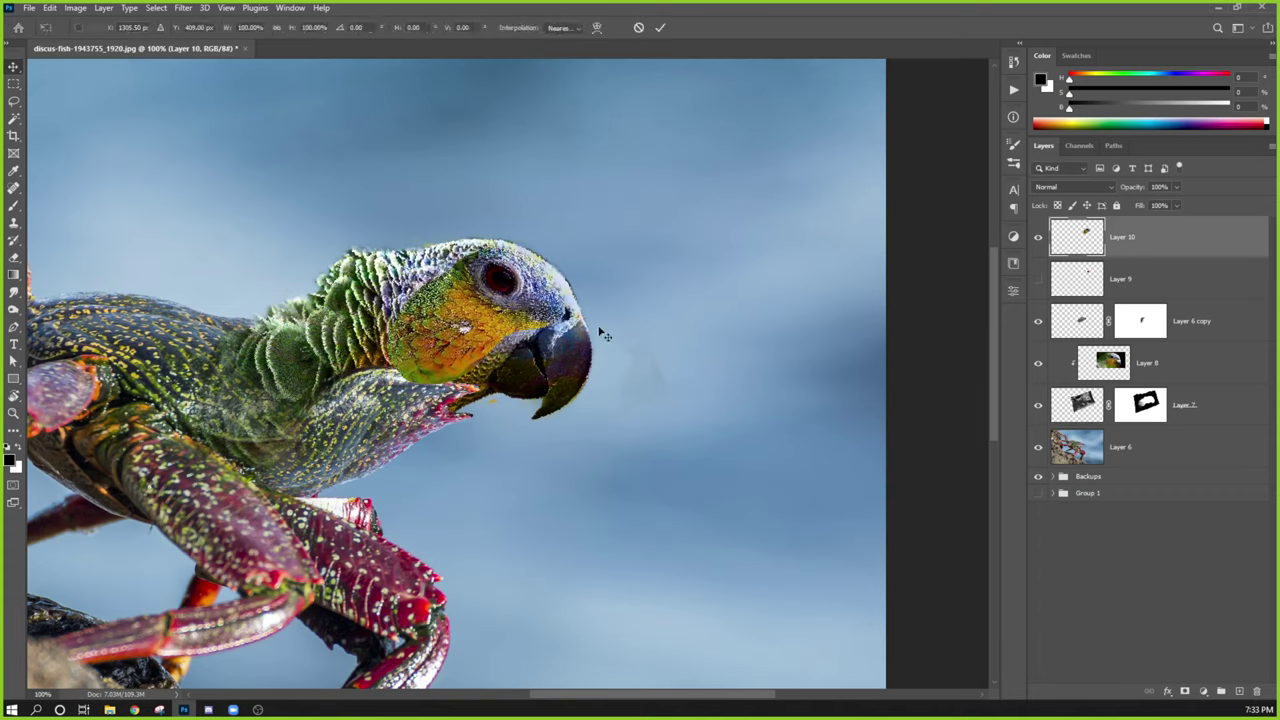
{"action": "mouse_move", "coordinate": [563, 251]}
{"action": "left_mouse_down"}
{"action": "mouse_move", "coordinate": [580, 385]}
{"action": "mouse_move", "coordinate": [569, 257]}
{"action": "left_mouse_up"}
{"action": "key", "text": "Return"}
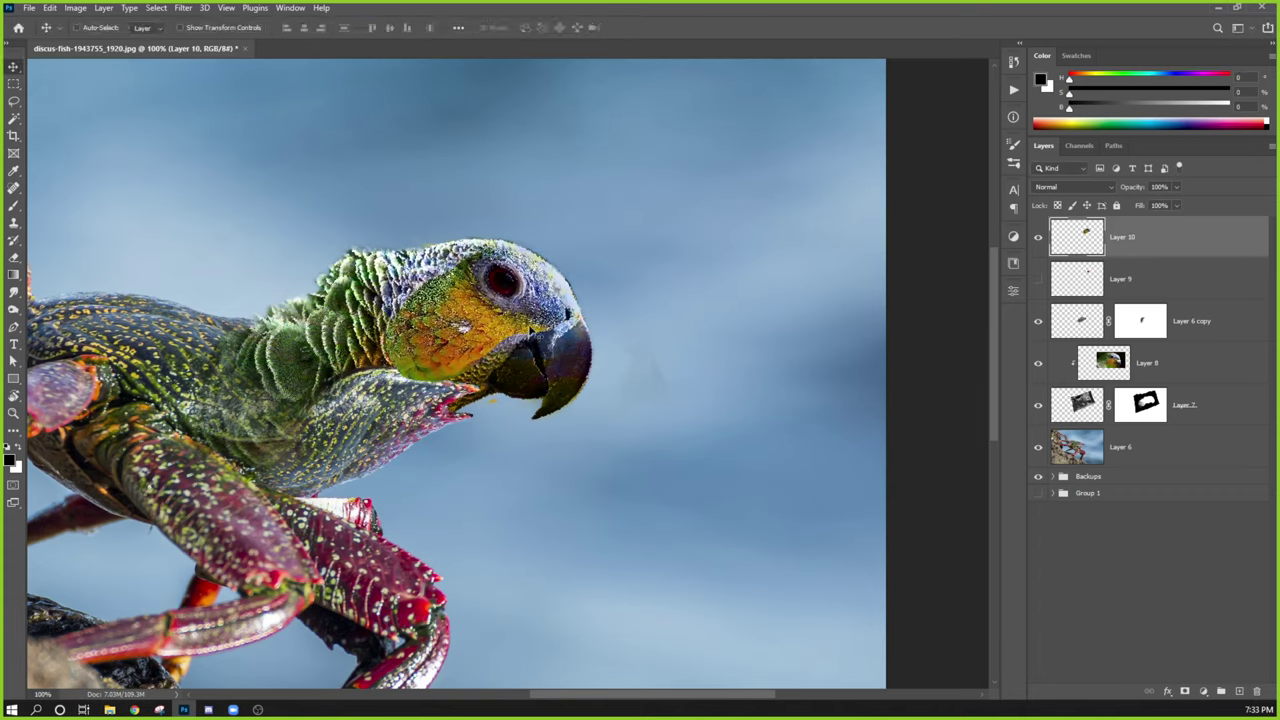
{"action": "mouse_move", "coordinate": [531, 333]}
{"action": "left_mouse_down"}
{"action": "mouse_move", "coordinate": [463, 451]}
{"action": "mouse_move", "coordinate": [528, 330]}
{"action": "mouse_move", "coordinate": [513, 318]}
{"action": "left_mouse_up"}
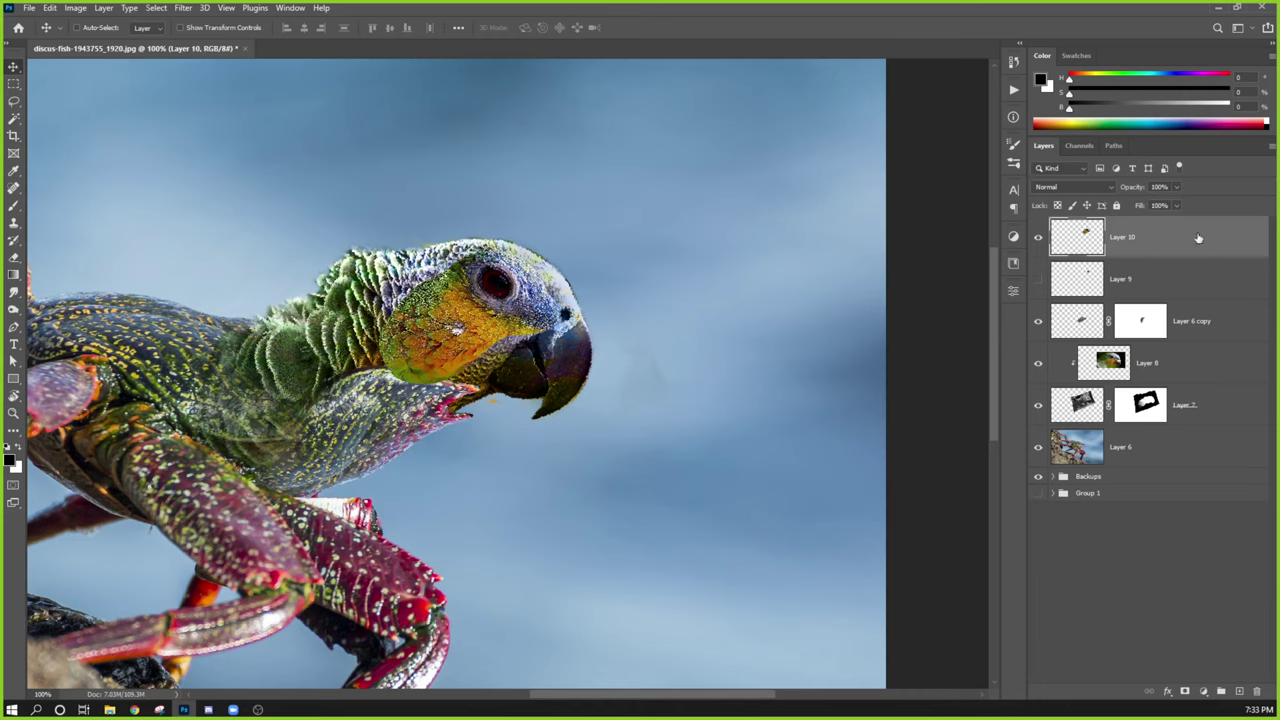
Lower the eye patch's layer opacity, reposition it, and squash its height to about 90%.
{"action": "left_click", "coordinate": [1176, 186]}
{"action": "left_click", "coordinate": [1145, 204]}
{"action": "left_click_drag", "start_coordinate": [1148, 203], "coordinate": [1157, 203]}
{"action": "left_click_drag", "start_coordinate": [491, 338], "coordinate": [498, 332]}
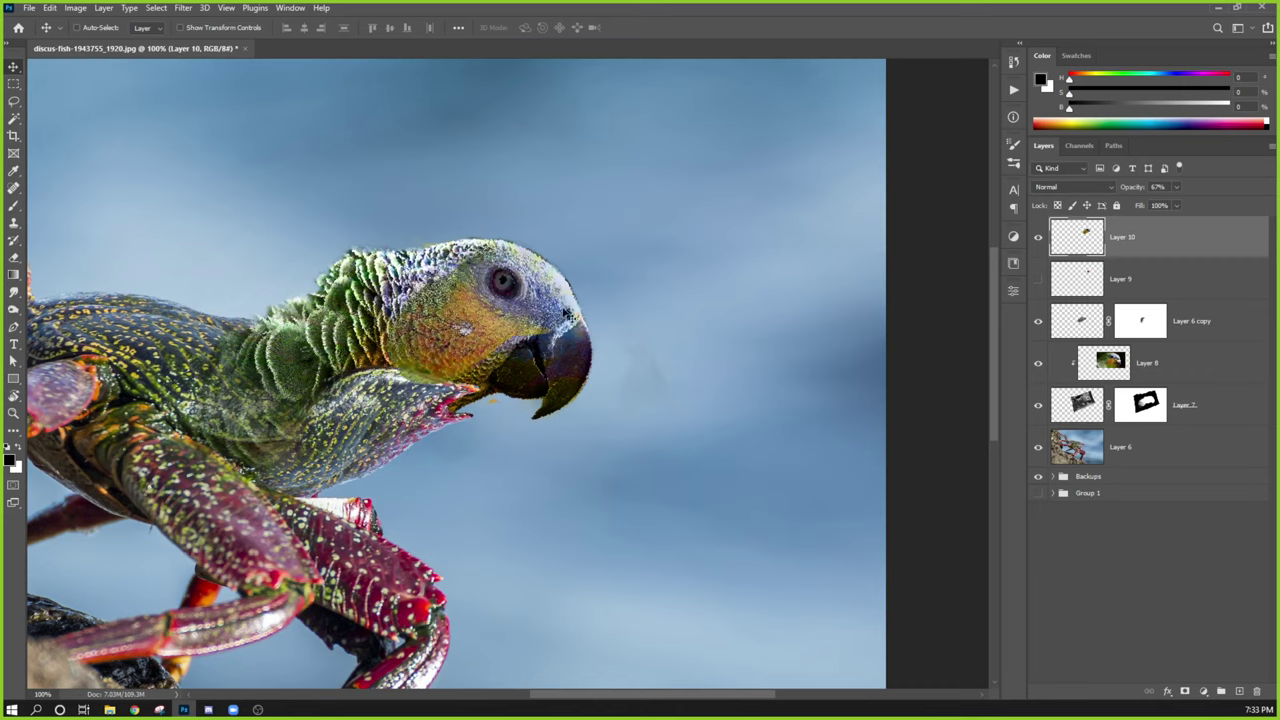
{"action": "key", "text": "ctrl+t"}
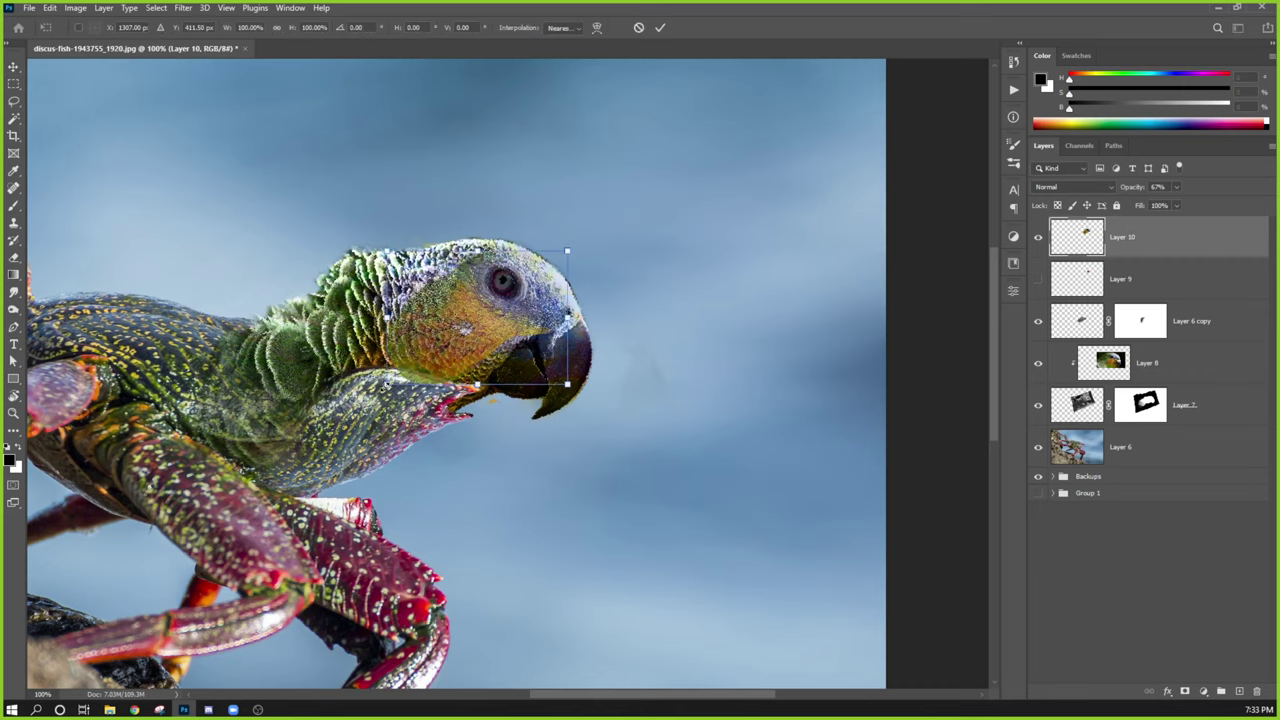
{"action": "left_click_drag", "start_coordinate": [477, 384], "coordinate": [477, 371]}
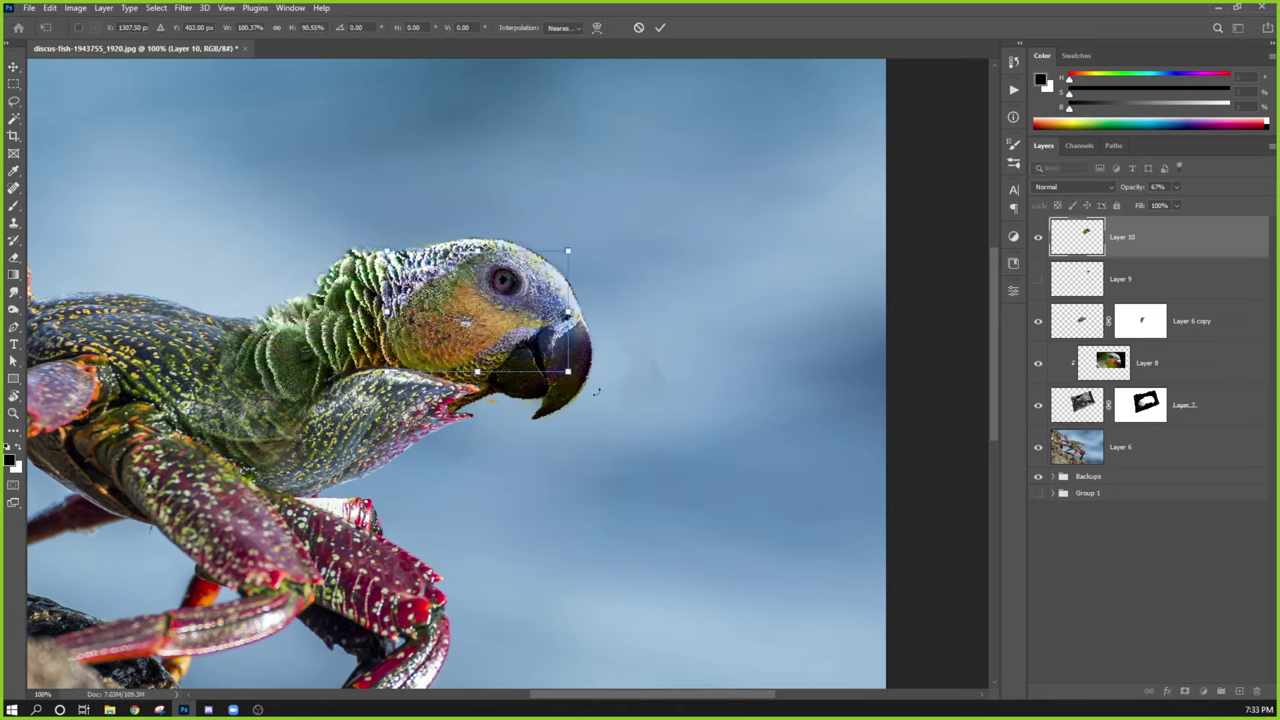
{"action": "key", "text": "Return"}
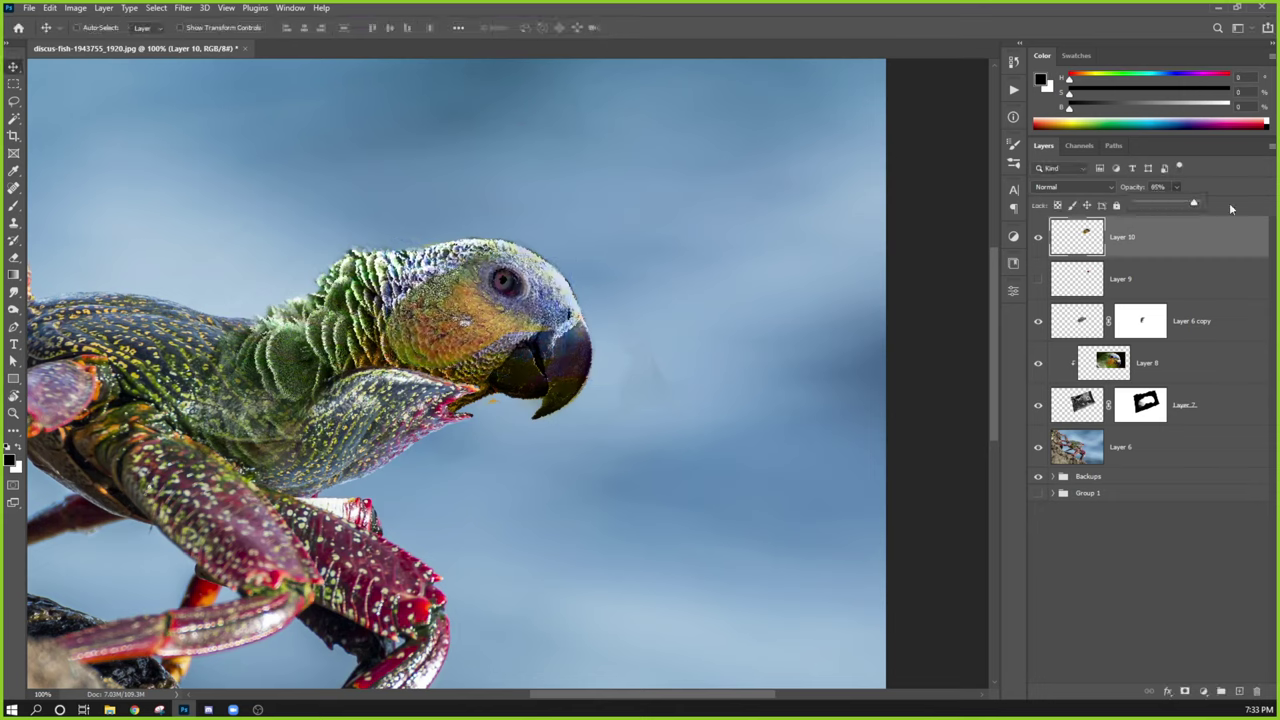
Erase the eye patch's edges with the Eraser at 20% opacity so it blends into the head.
{"action": "key", "text": "e"}
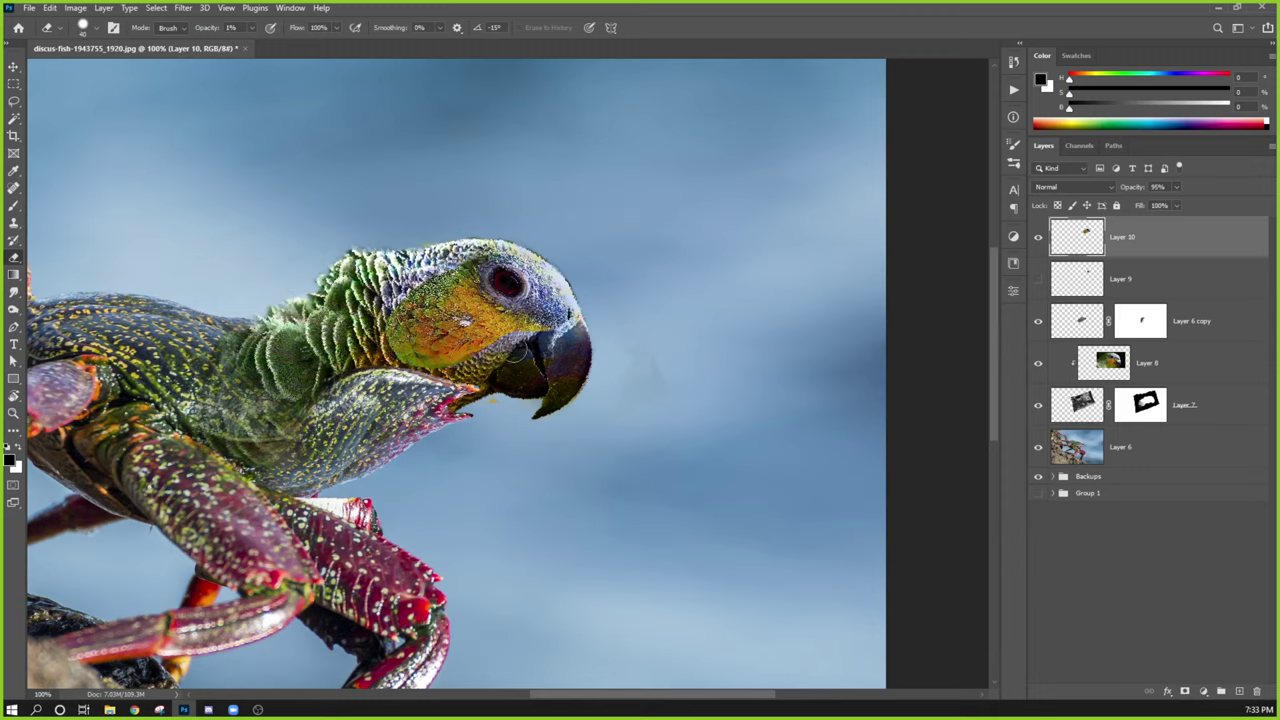
{"action": "key", "text": "2"}
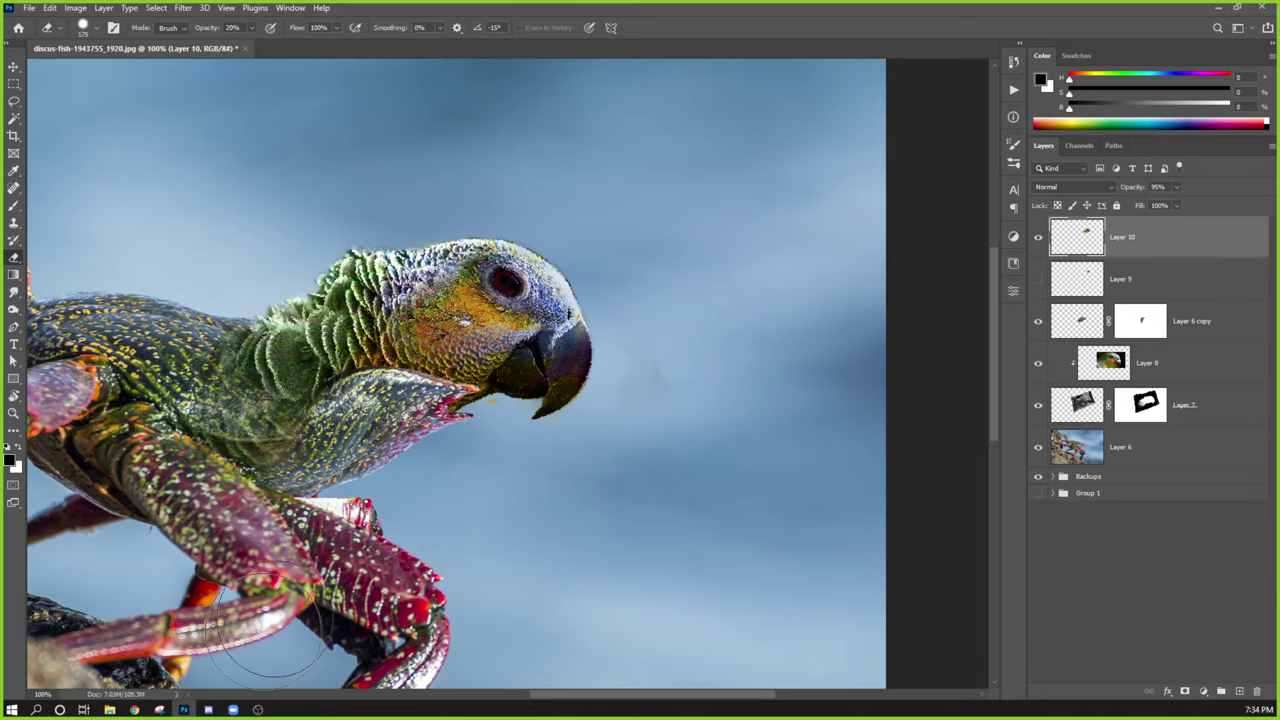
{"action": "key", "text": "ctrl+minus"}
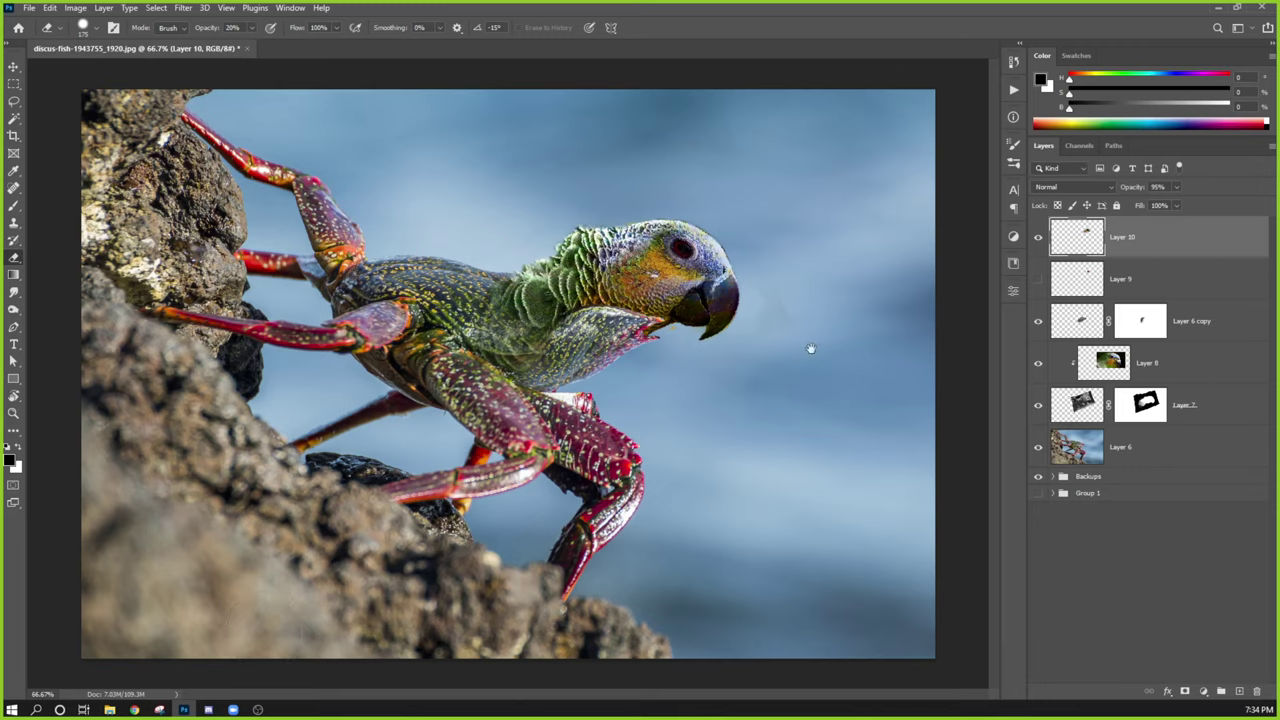
Compare with Layer 9's red eye toggled, move it to the top of the stack, and delete it.
{"action": "left_click", "coordinate": [1038, 280]}
{"action": "left_click", "coordinate": [1038, 280]}
{"action": "left_click_drag", "start_coordinate": [1082, 280], "coordinate": [1092, 238]}
{"action": "left_click", "coordinate": [1038, 240]}
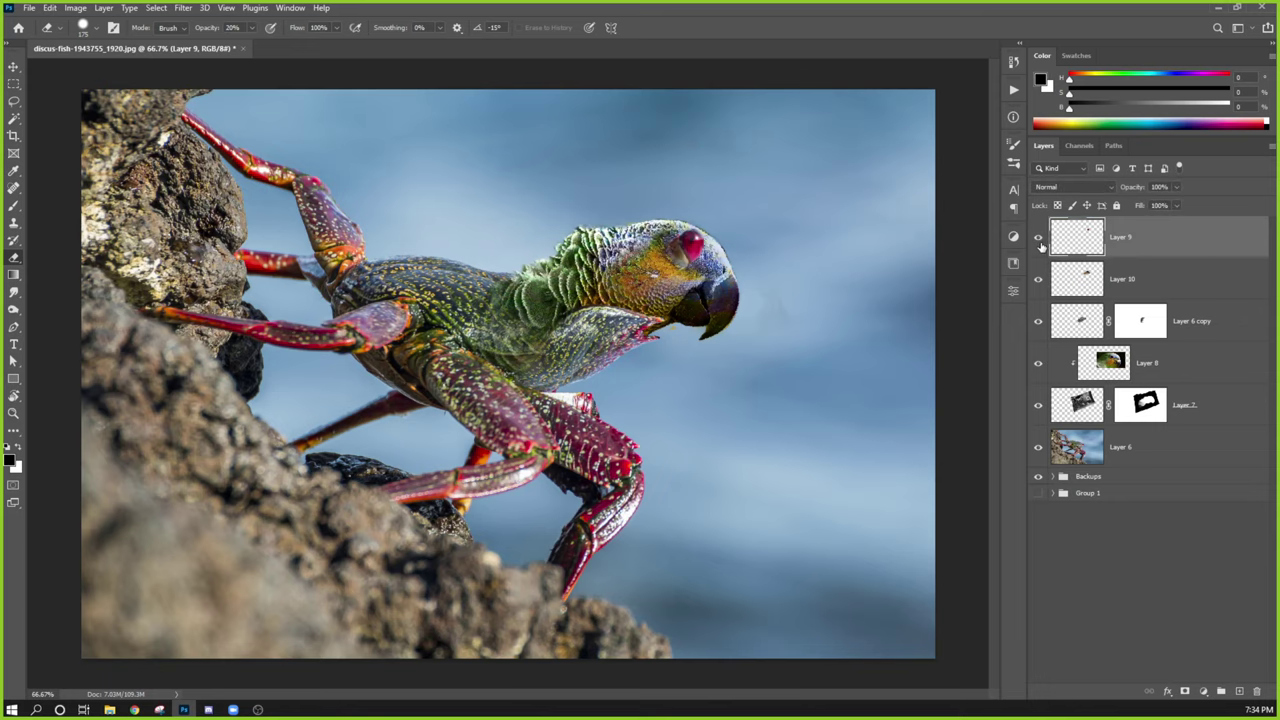
{"action": "left_click", "coordinate": [1039, 242]}
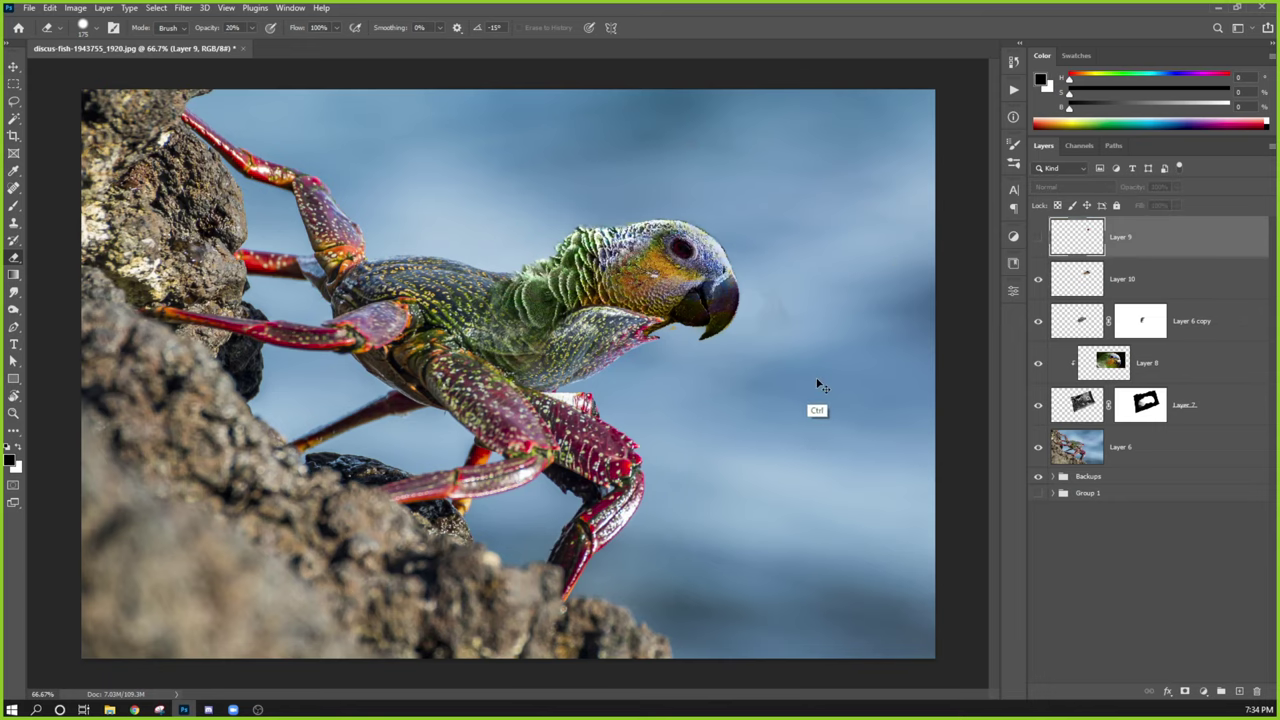
{"action": "key", "text": "ctrl+plus"}
{"action": "left_click", "coordinate": [878, 330]}
{"action": "key", "text": "Return"}
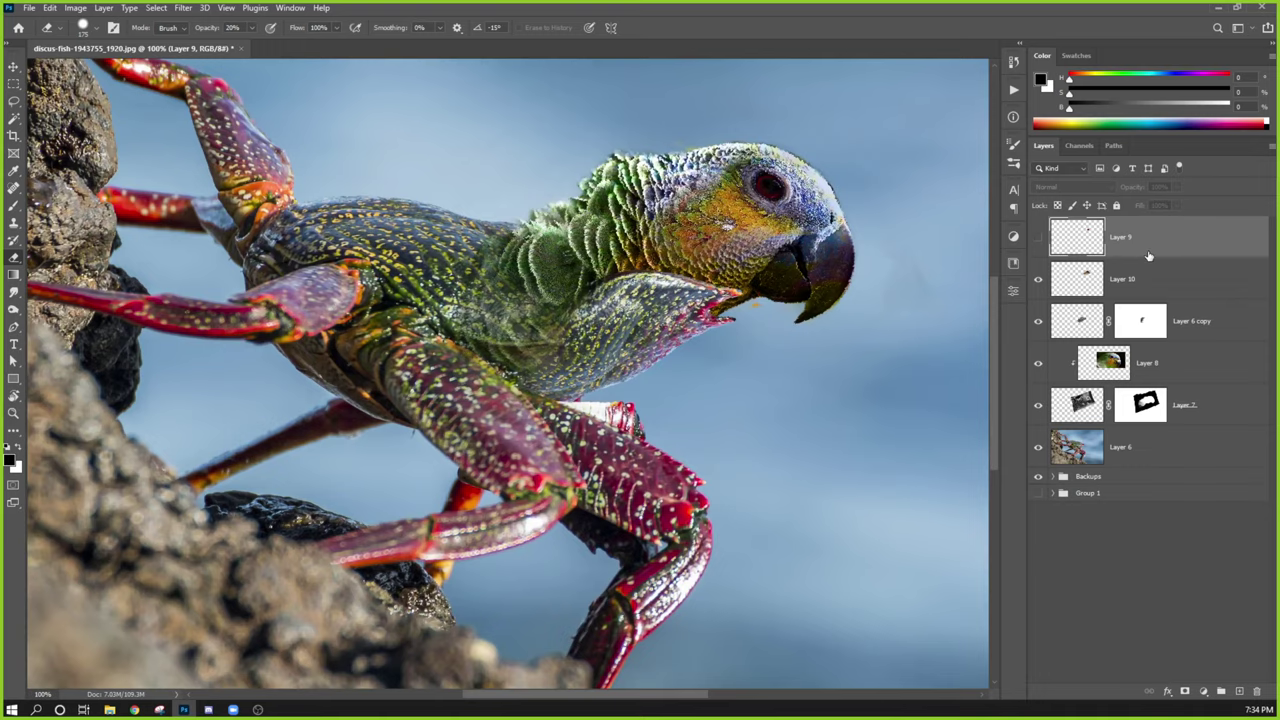
{"action": "key", "text": "Delete"}
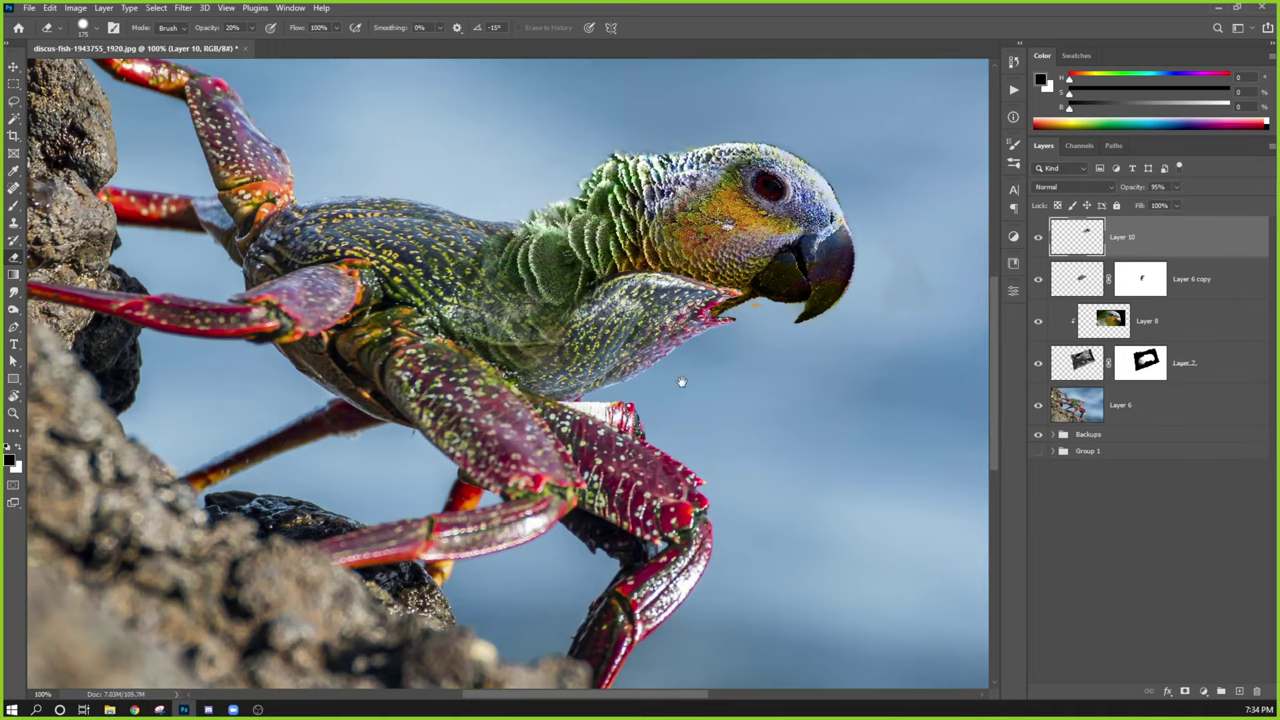
Pan and zoom around the parrot head to inspect the natural eye result.
{"action": "left_click_drag", "start_coordinate": [680, 380], "coordinate": [440, 505]}
{"action": "key", "text": "ctrl+plus"}
{"action": "key", "text": "ctrl+minus"}
{"action": "key", "text": "ctrl+minus"}
{"action": "key", "text": "ctrl+minus"}
{"action": "key", "text": "ctrl+plus"}
{"action": "key", "text": "ctrl+plus"}
{"action": "left_click_drag", "start_coordinate": [814, 323], "coordinate": [771, 380]}
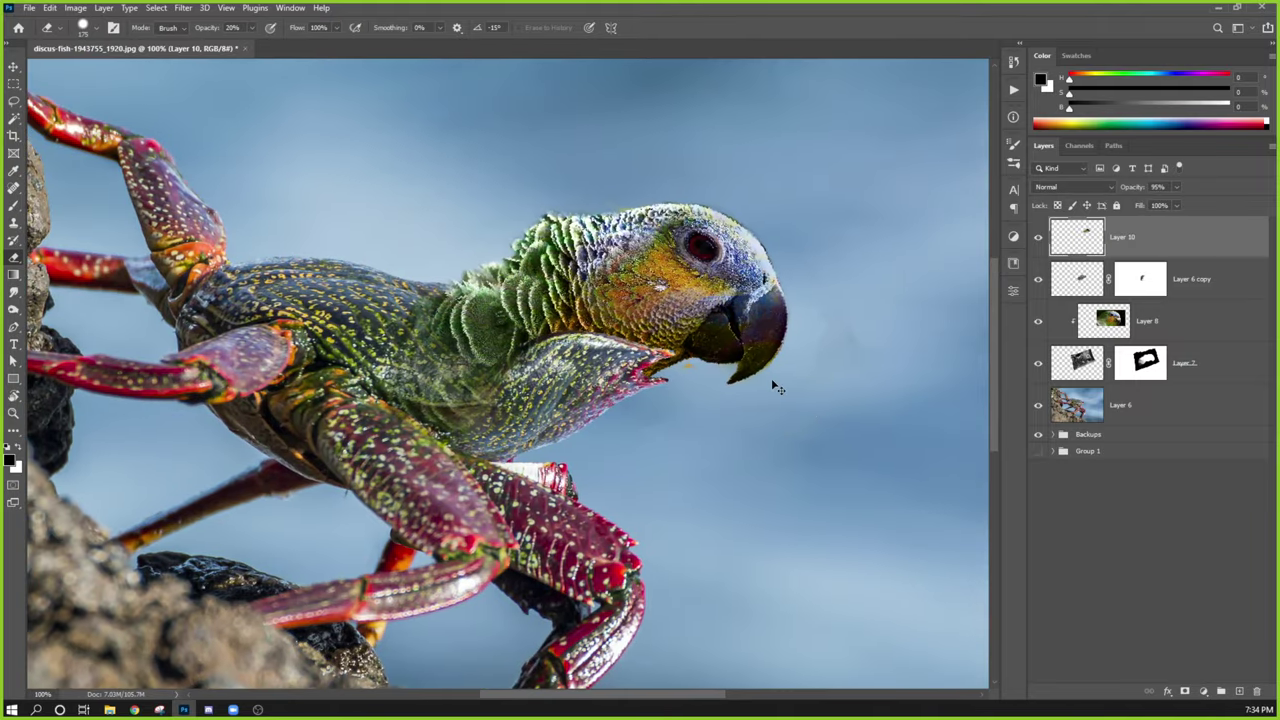
{"action": "key", "text": "ctrl+minus"}
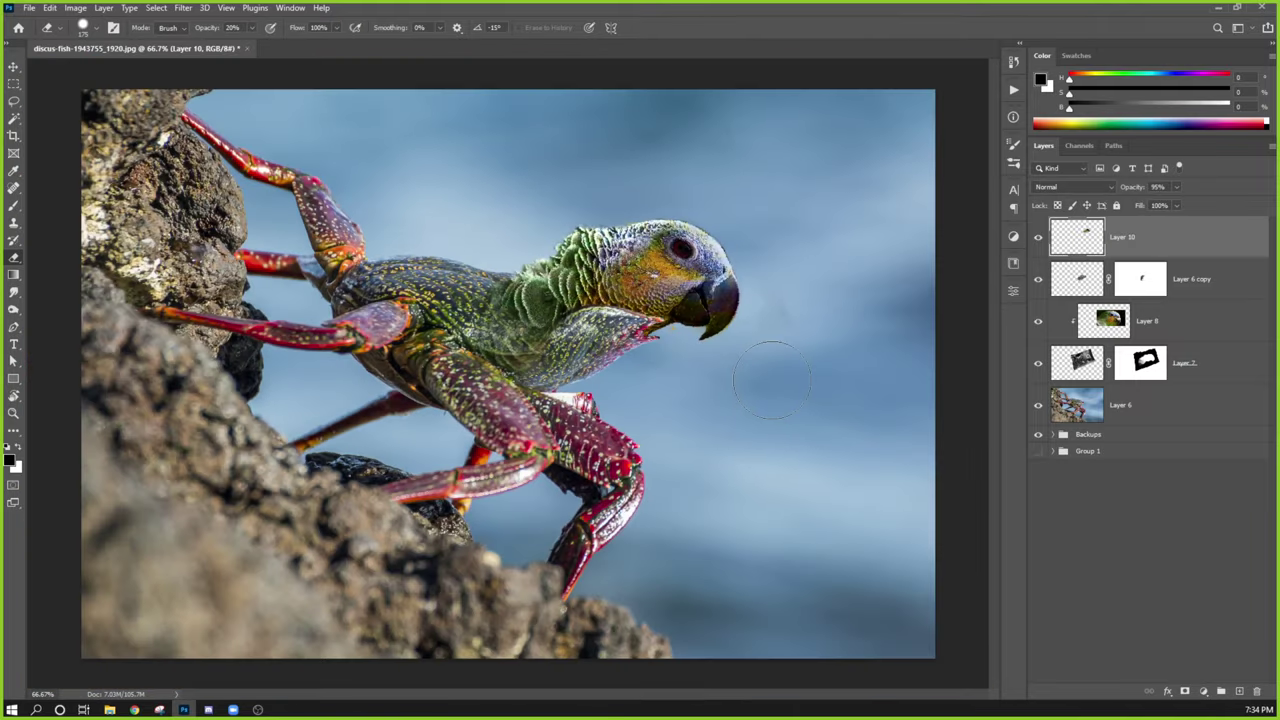